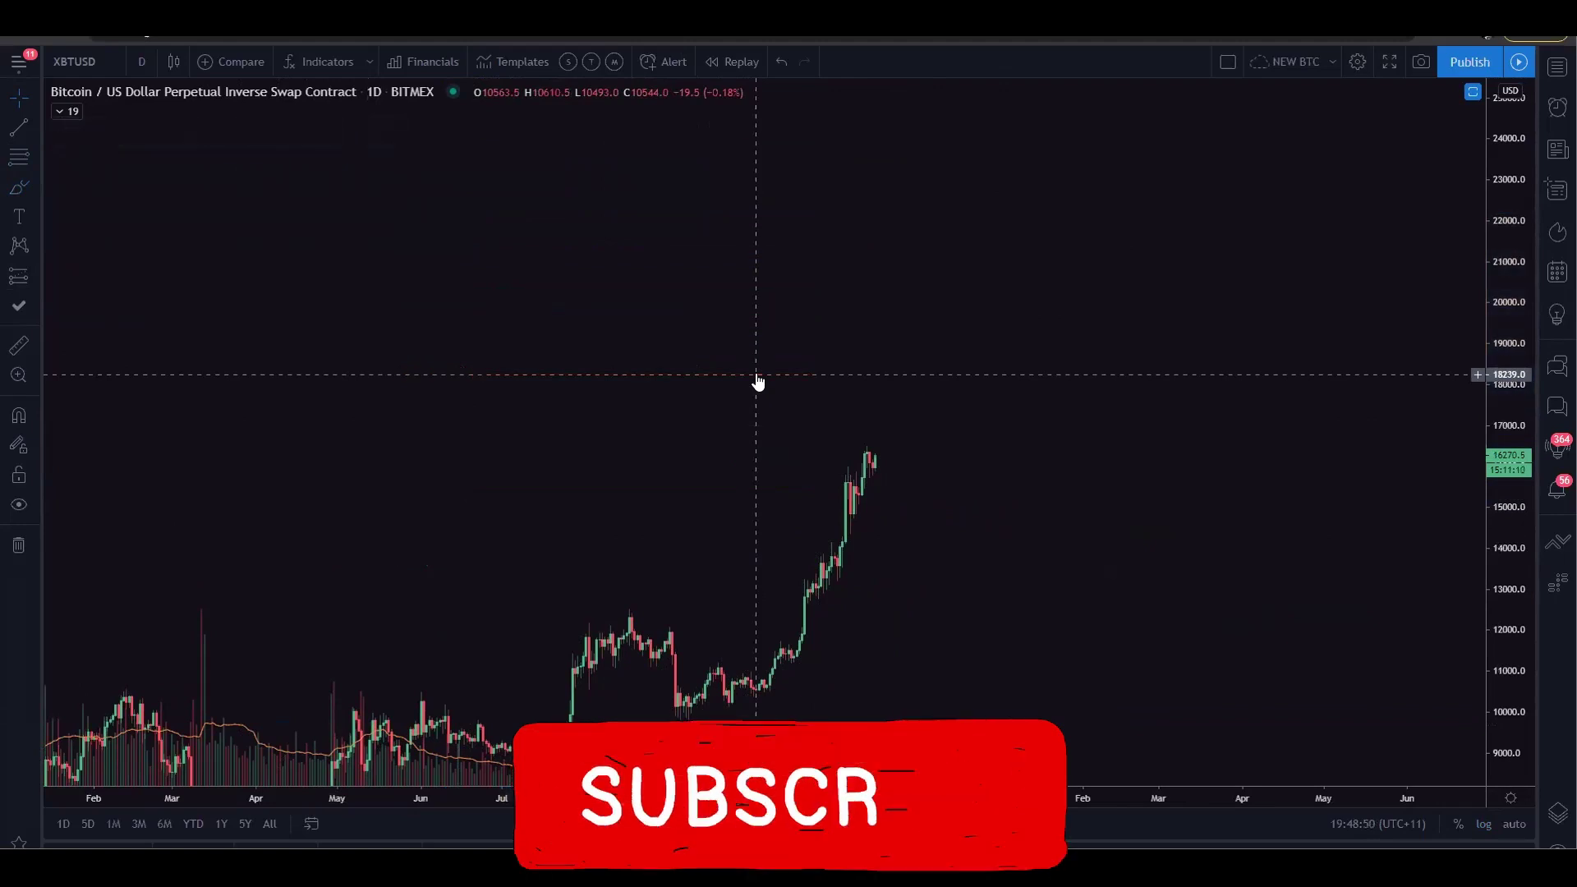
- Brush a steep rising line in the empty chart area above the price candles, from about 20400 to 26700
drag(436, 493, 547, 239)
right_click(662, 306)
drag(614, 308, 761, 402)
drag(679, 354, 740, 145)
drag(926, 164, 807, 386)
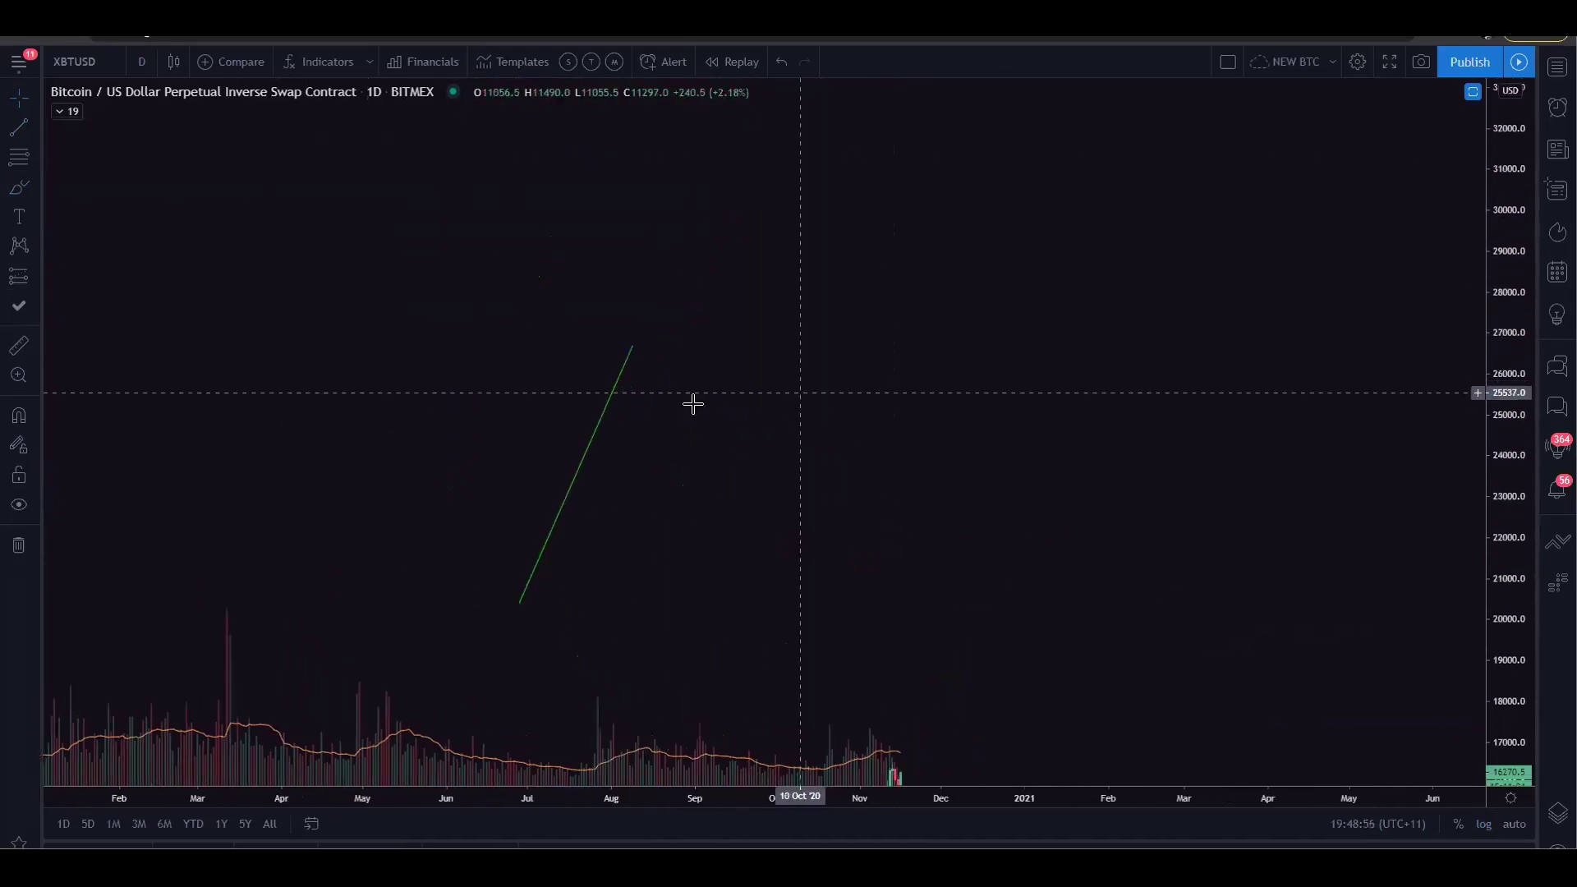
- Draw two trend lines converging near 18 Oct '20 from the rising line's upper part, and brush a shrinking price swing between them
click(25, 130)
click(630, 334)
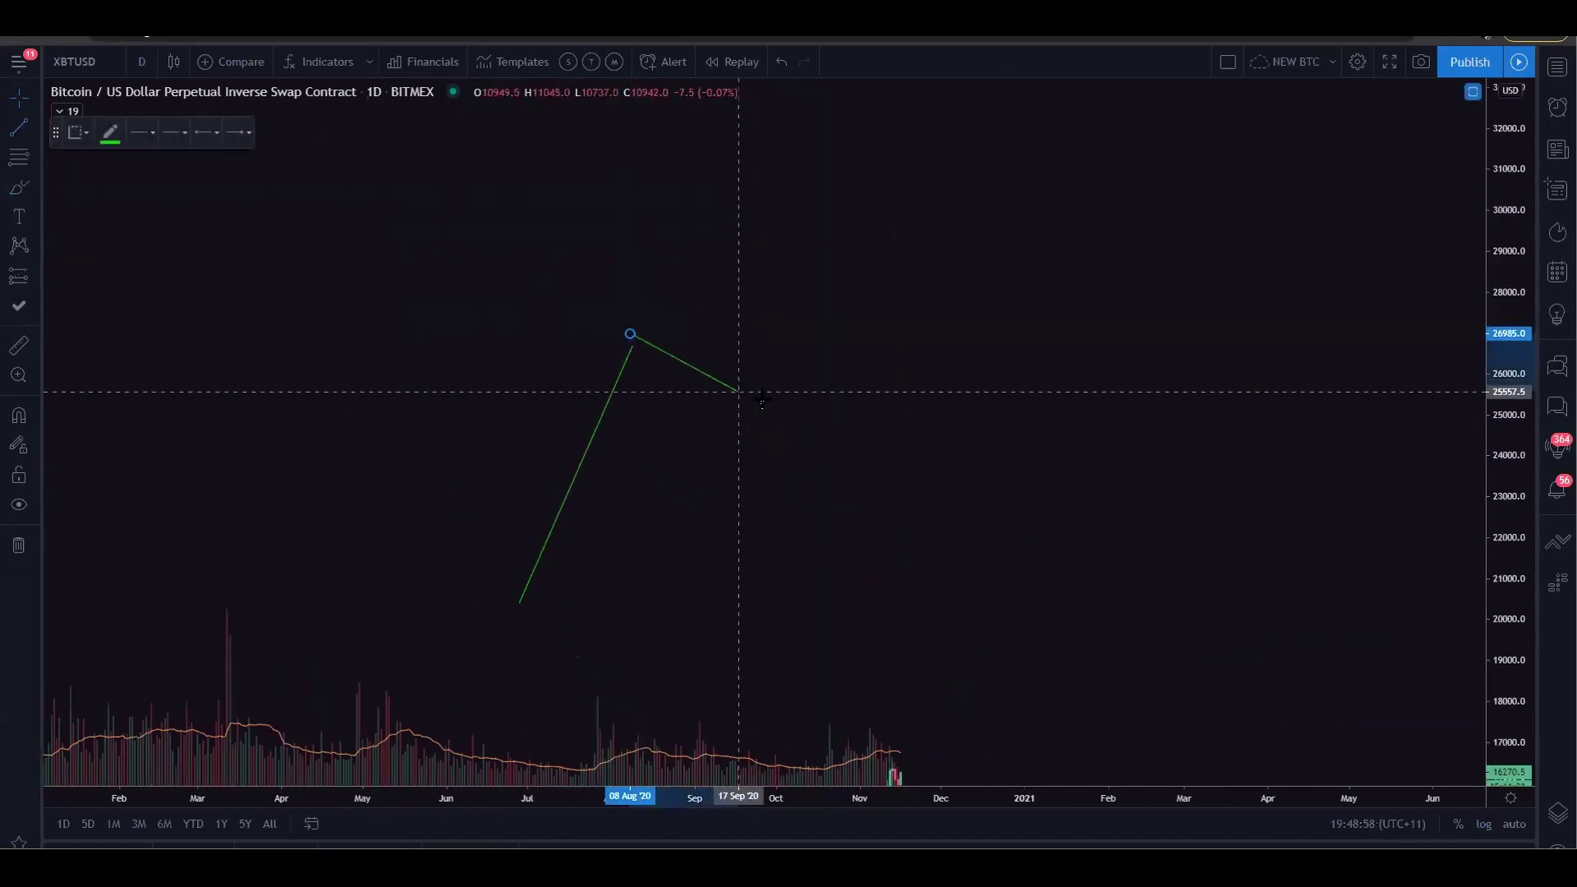
click(822, 427)
click(10, 140)
click(600, 409)
click(822, 434)
drag(598, 411, 598, 420)
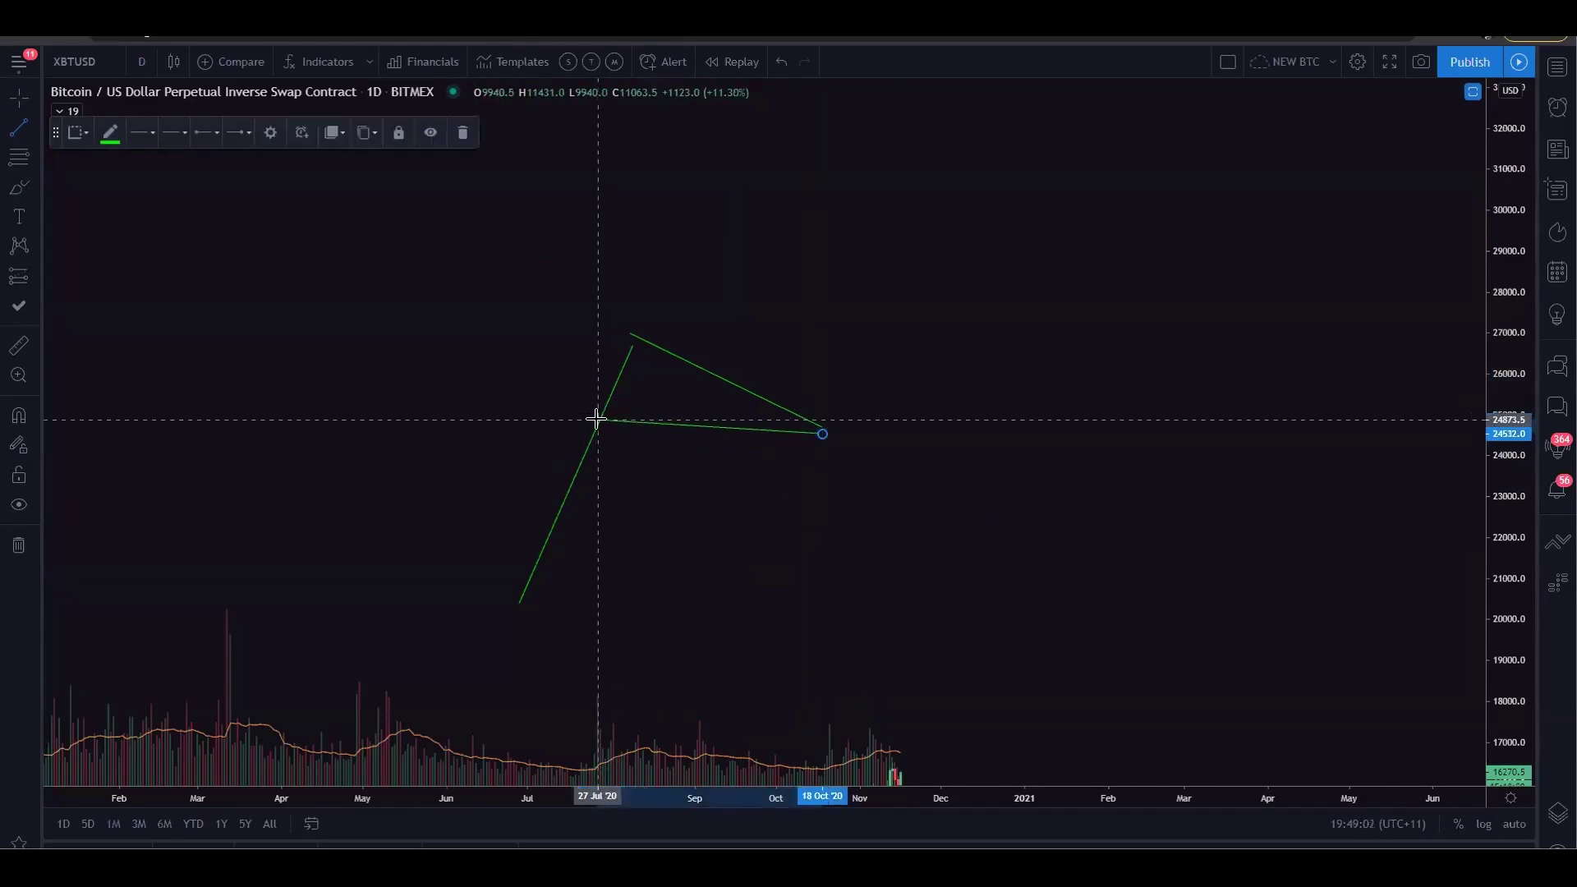
click(22, 184)
drag(643, 341, 803, 444)
- Place a Fib Retracement from the rising line's base at 20430.5 up to the triangle's peak at 26985.0, extending to 15 Feb '21
click(18, 156)
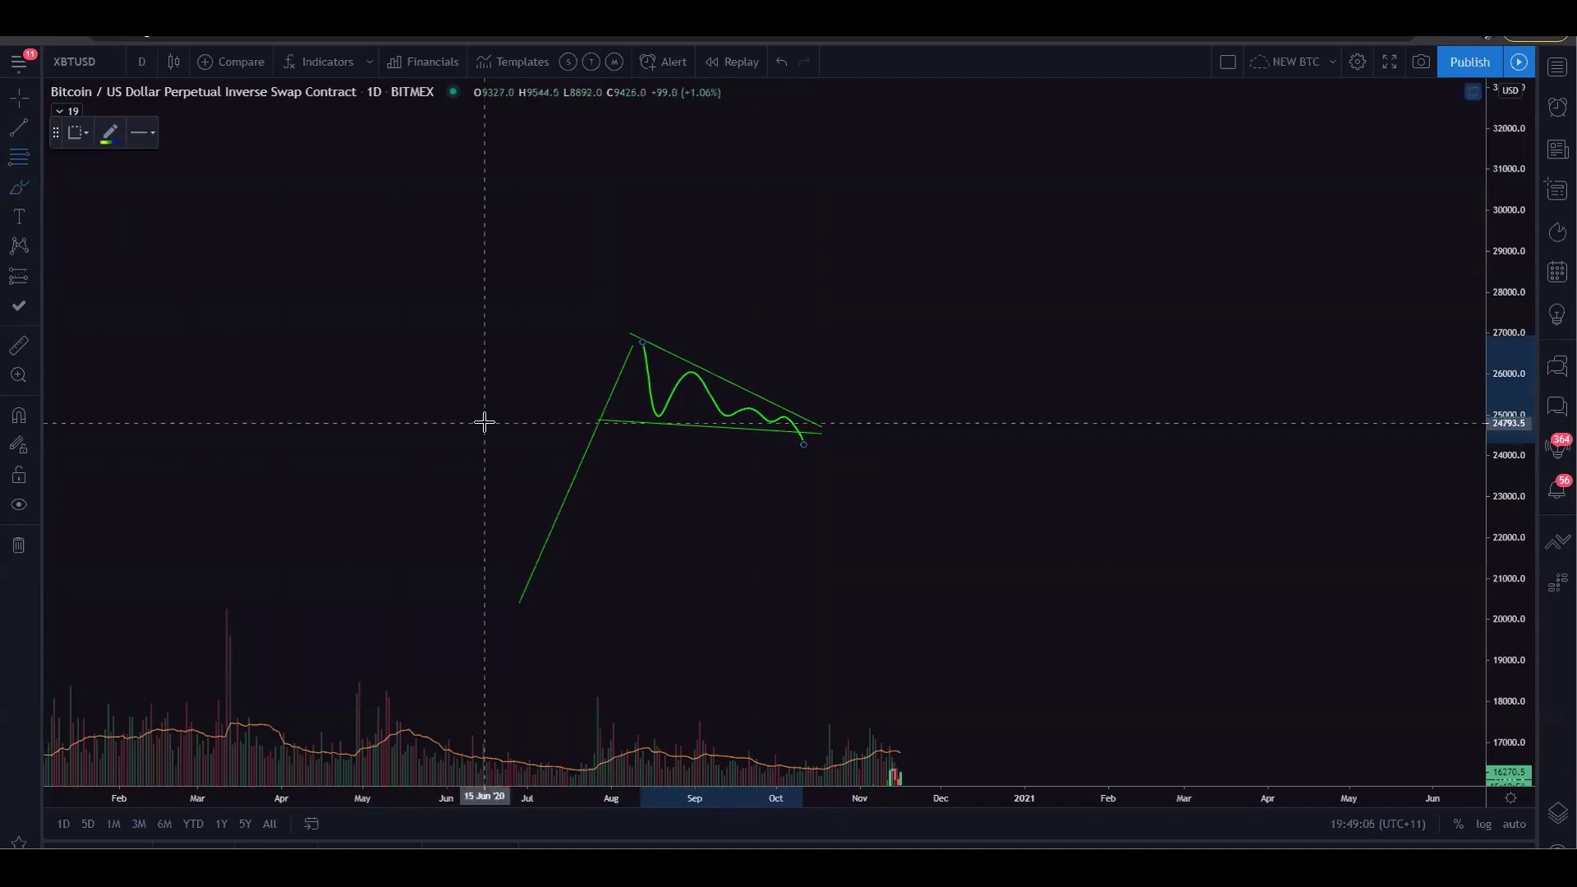
click(514, 601)
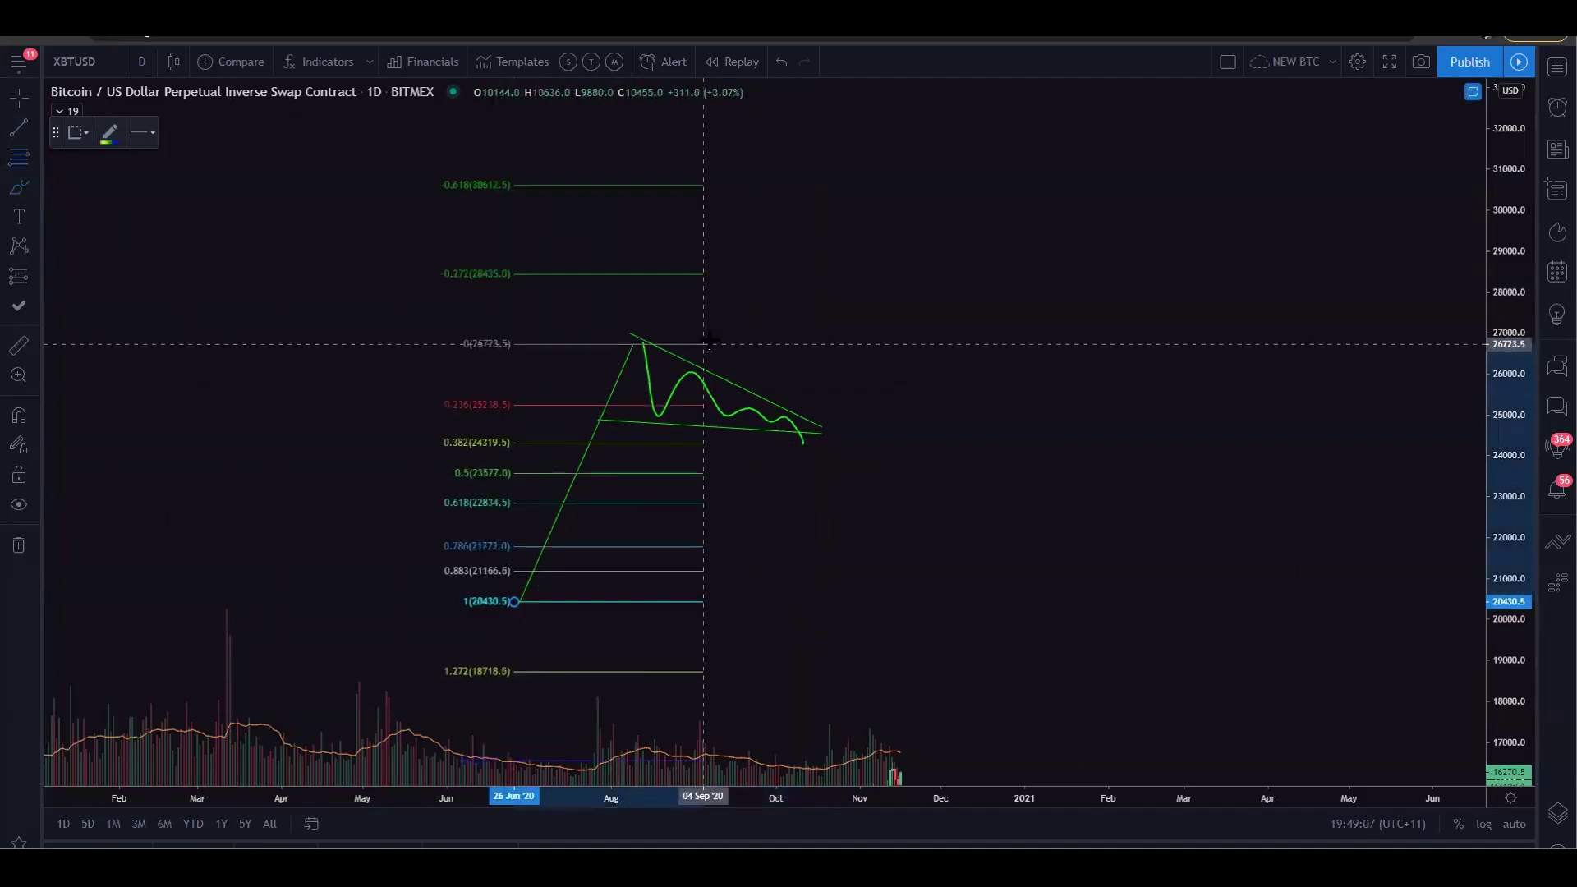
click(1146, 334)
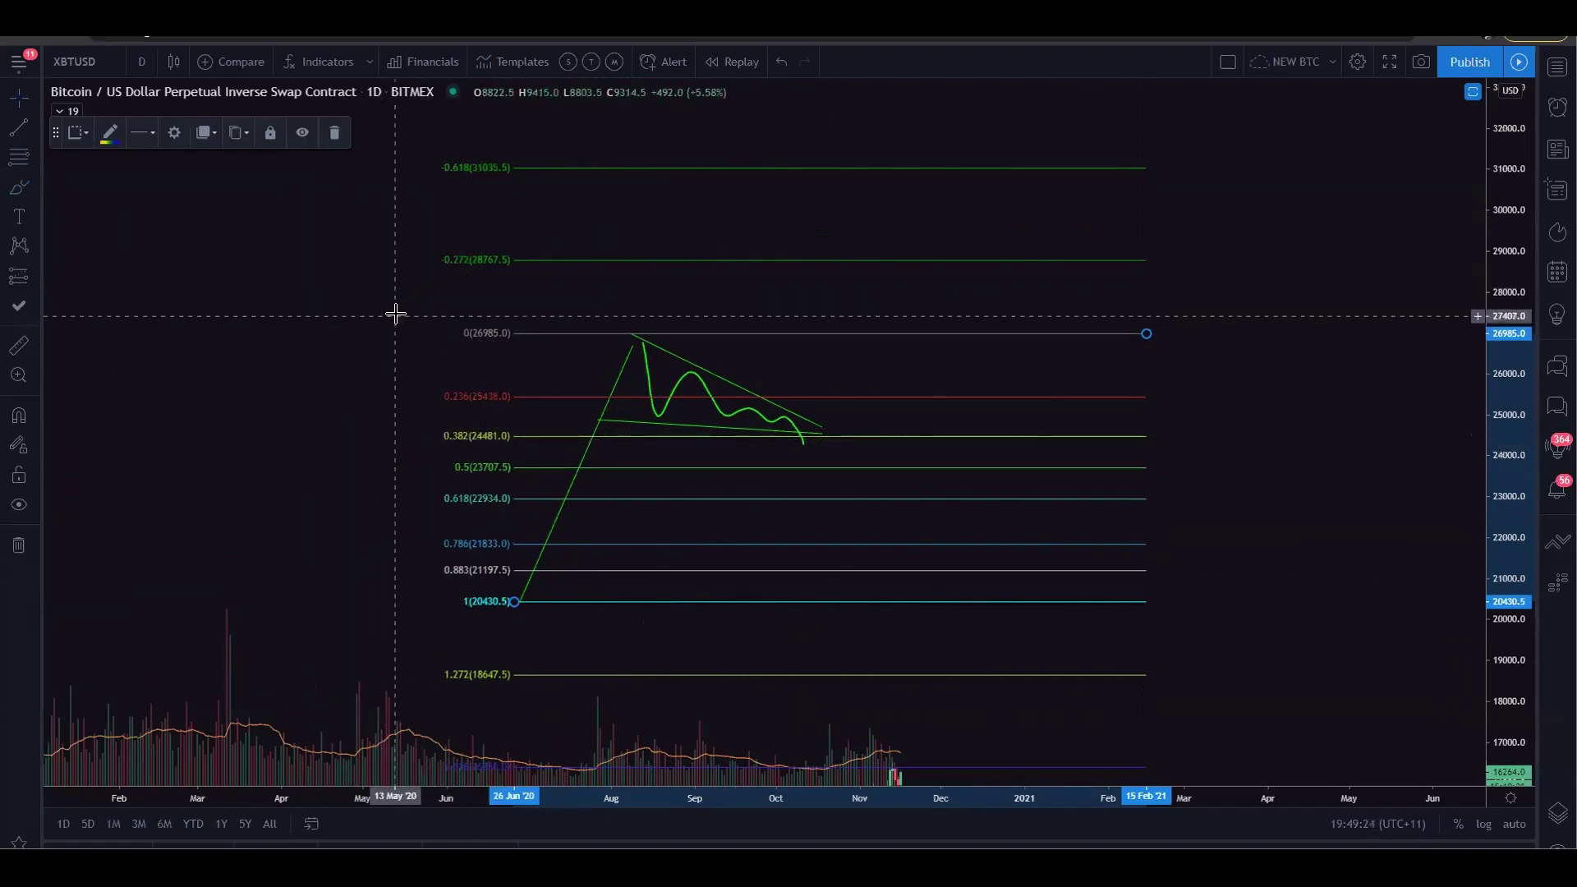
- Brush a breakout path from the triangle's tip up to the -0.618 level, and circle that level's label and its far end
drag(908, 422, 860, 477)
click(19, 187)
drag(764, 477, 881, 226)
mouse_move(1092, 211)
mouse_down()
mouse_move(1119, 211)
mouse_move(1088, 212)
mouse_up()
mouse_move(394, 211)
mouse_down()
mouse_move(447, 200)
mouse_move(405, 220)
mouse_up()
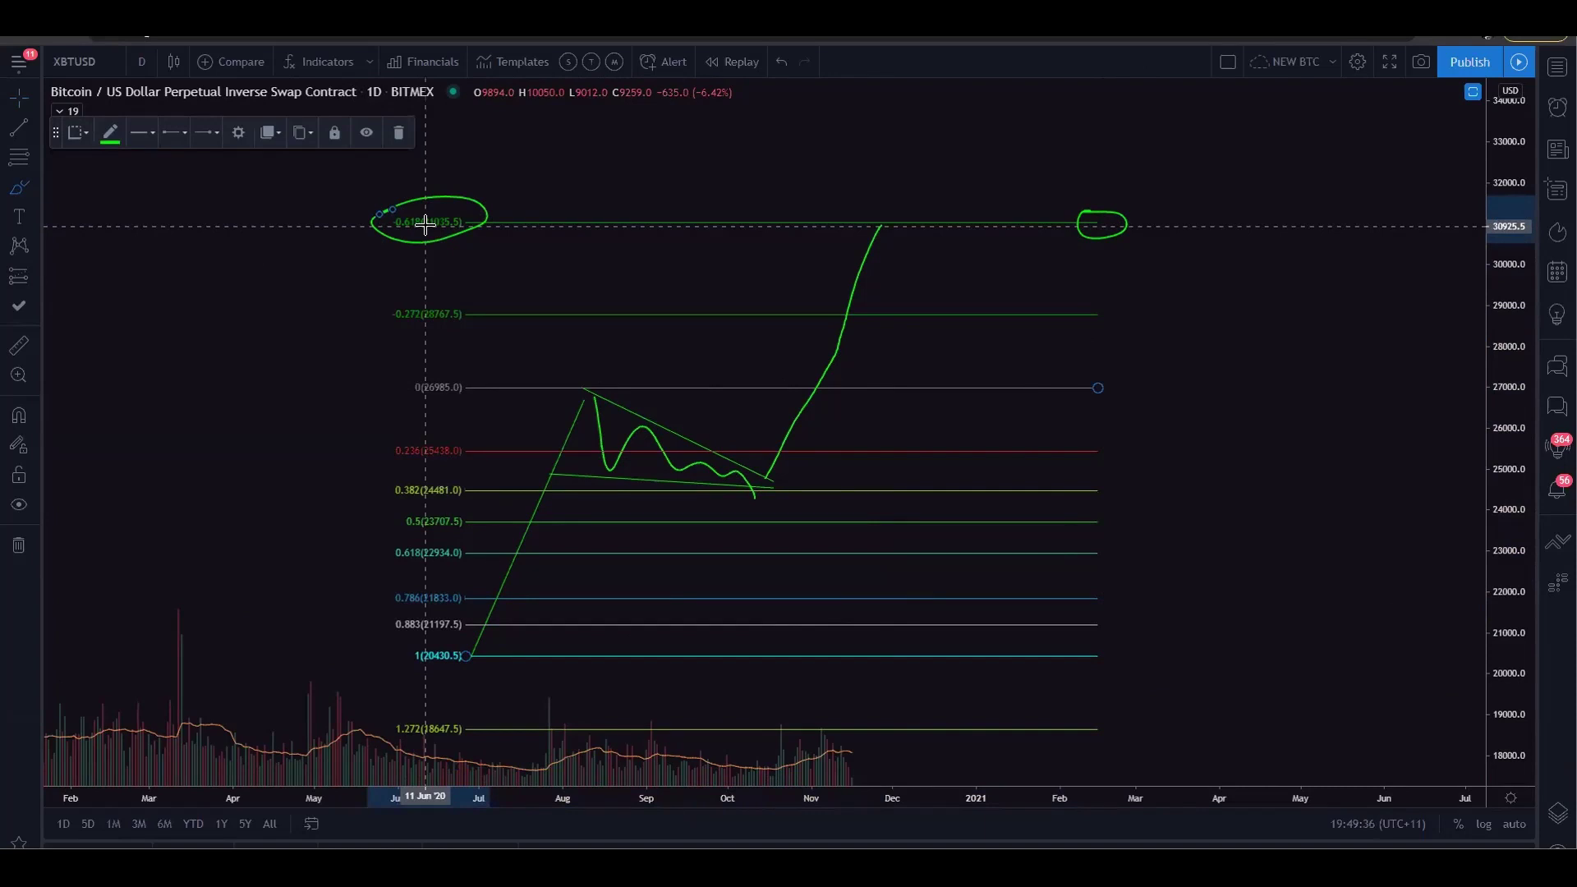
- Undo the circle around the -0.618 label and try circling the -0.272 label instead
key(ctrl+z)
mouse_move(386, 295)
mouse_down()
mouse_move(478, 301)
mouse_move(390, 315)
mouse_up()
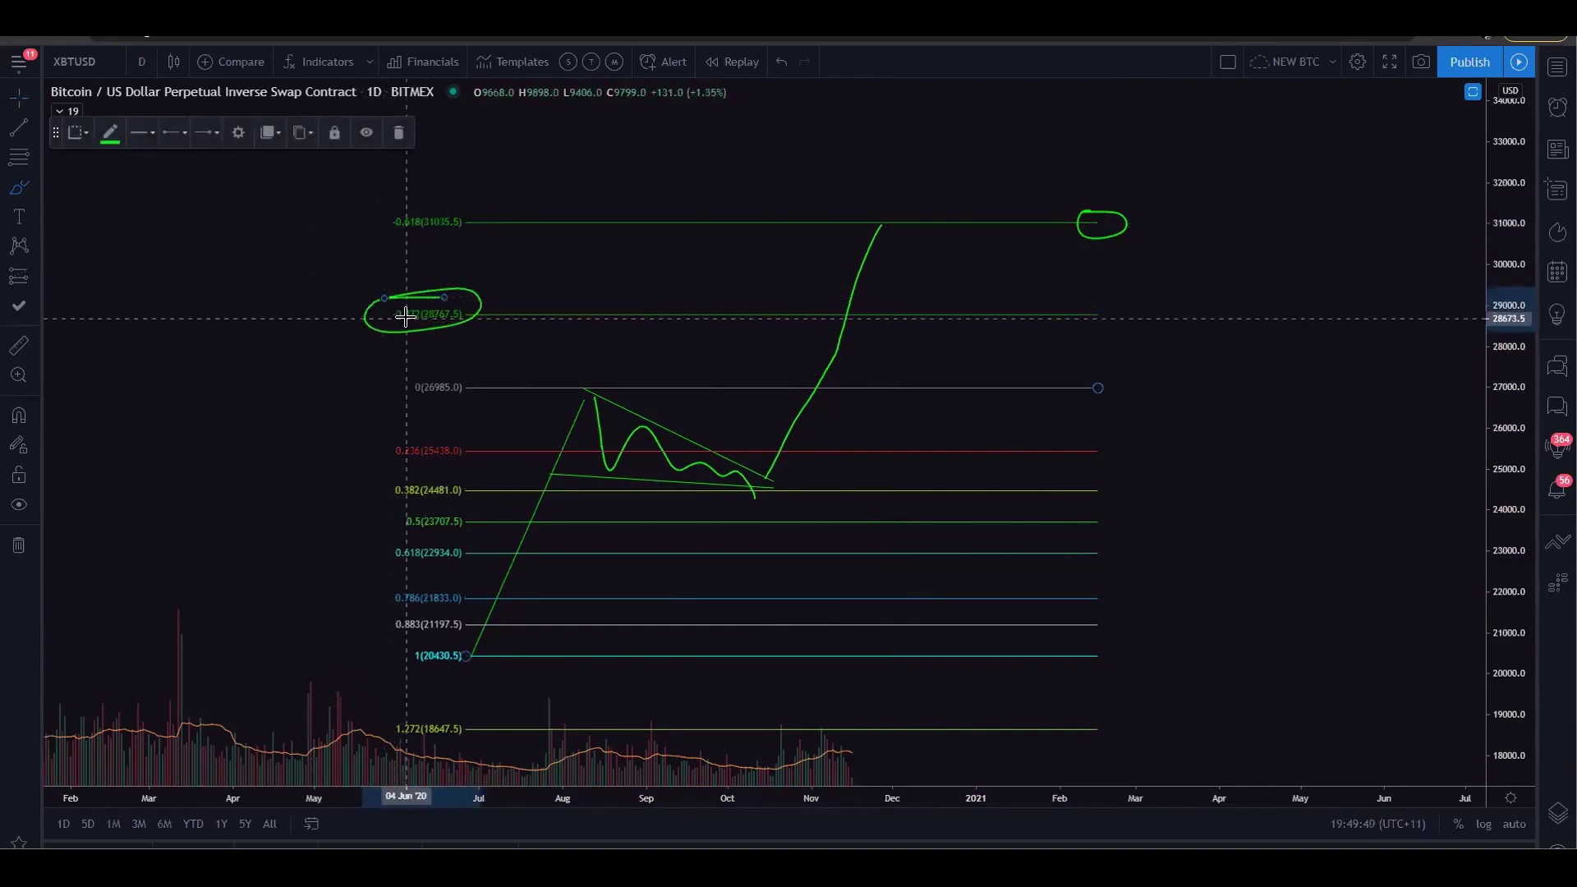
key(Delete)
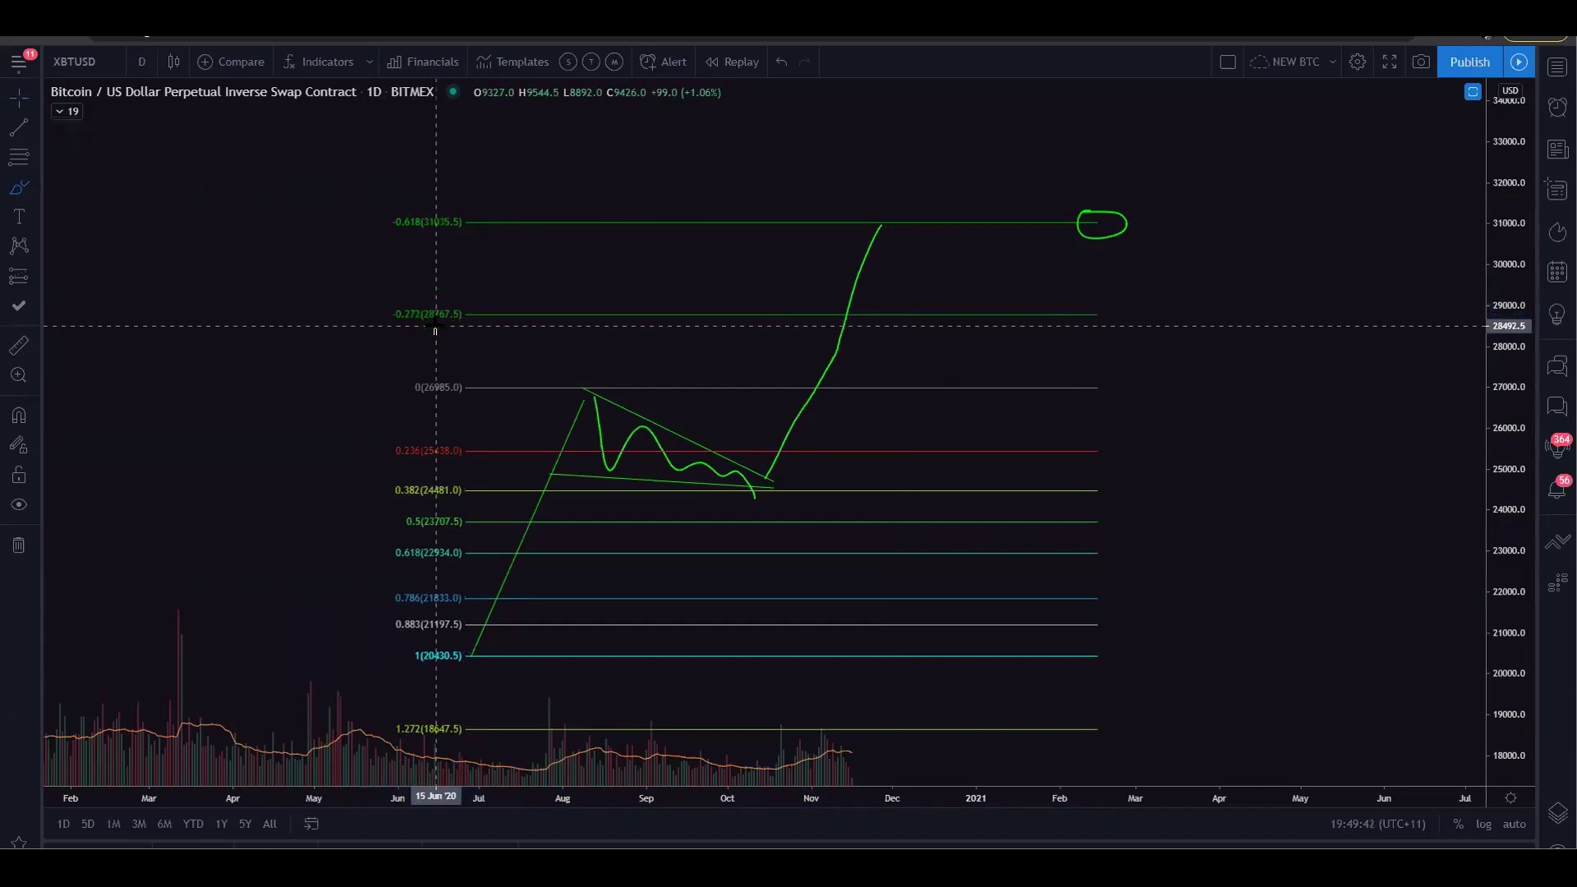
- Delete the brushed breakout path that rises to the -0.618 level
drag(263, 475, 296, 388)
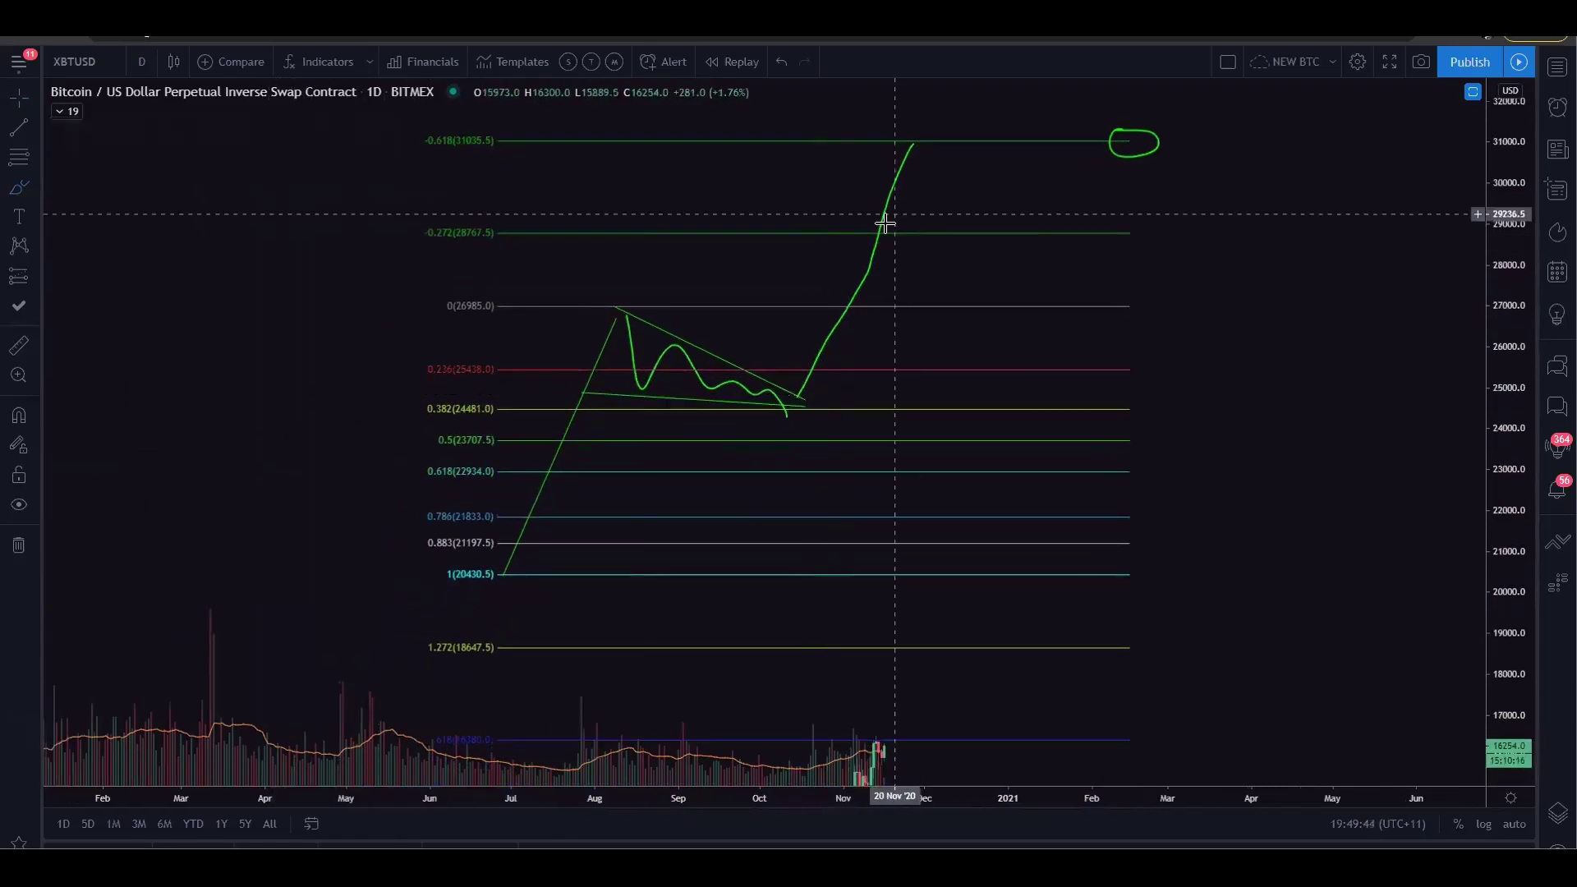
click(904, 167)
key(Delete)
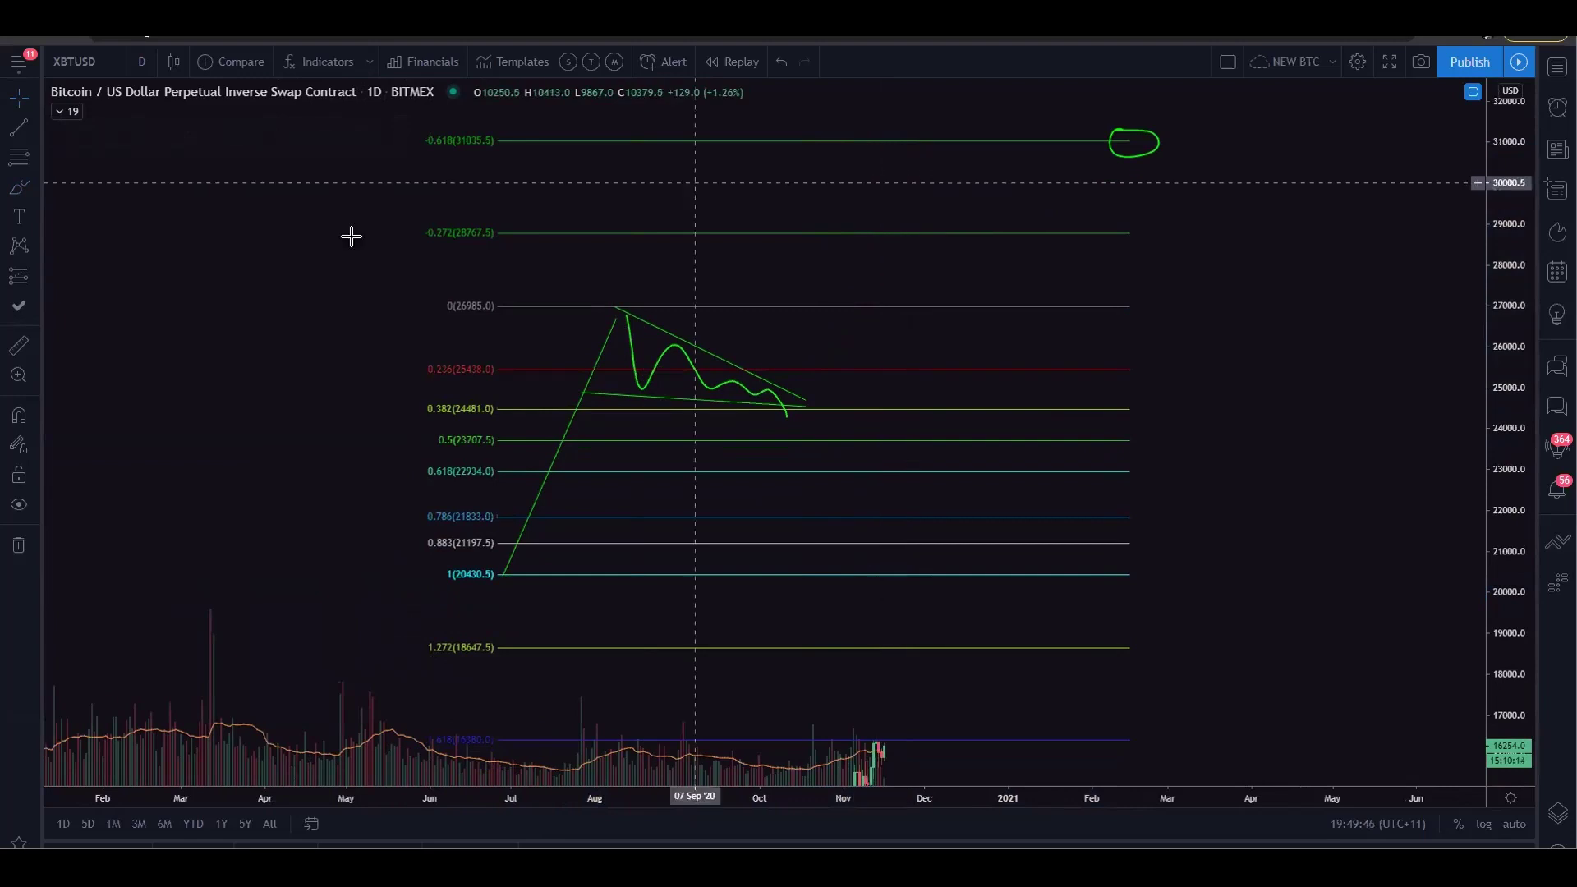
- Brush a path dipping below the triangle to about 23000 and recovering to the -0.272 level, and circle that level's label
drag(782, 403, 798, 459)
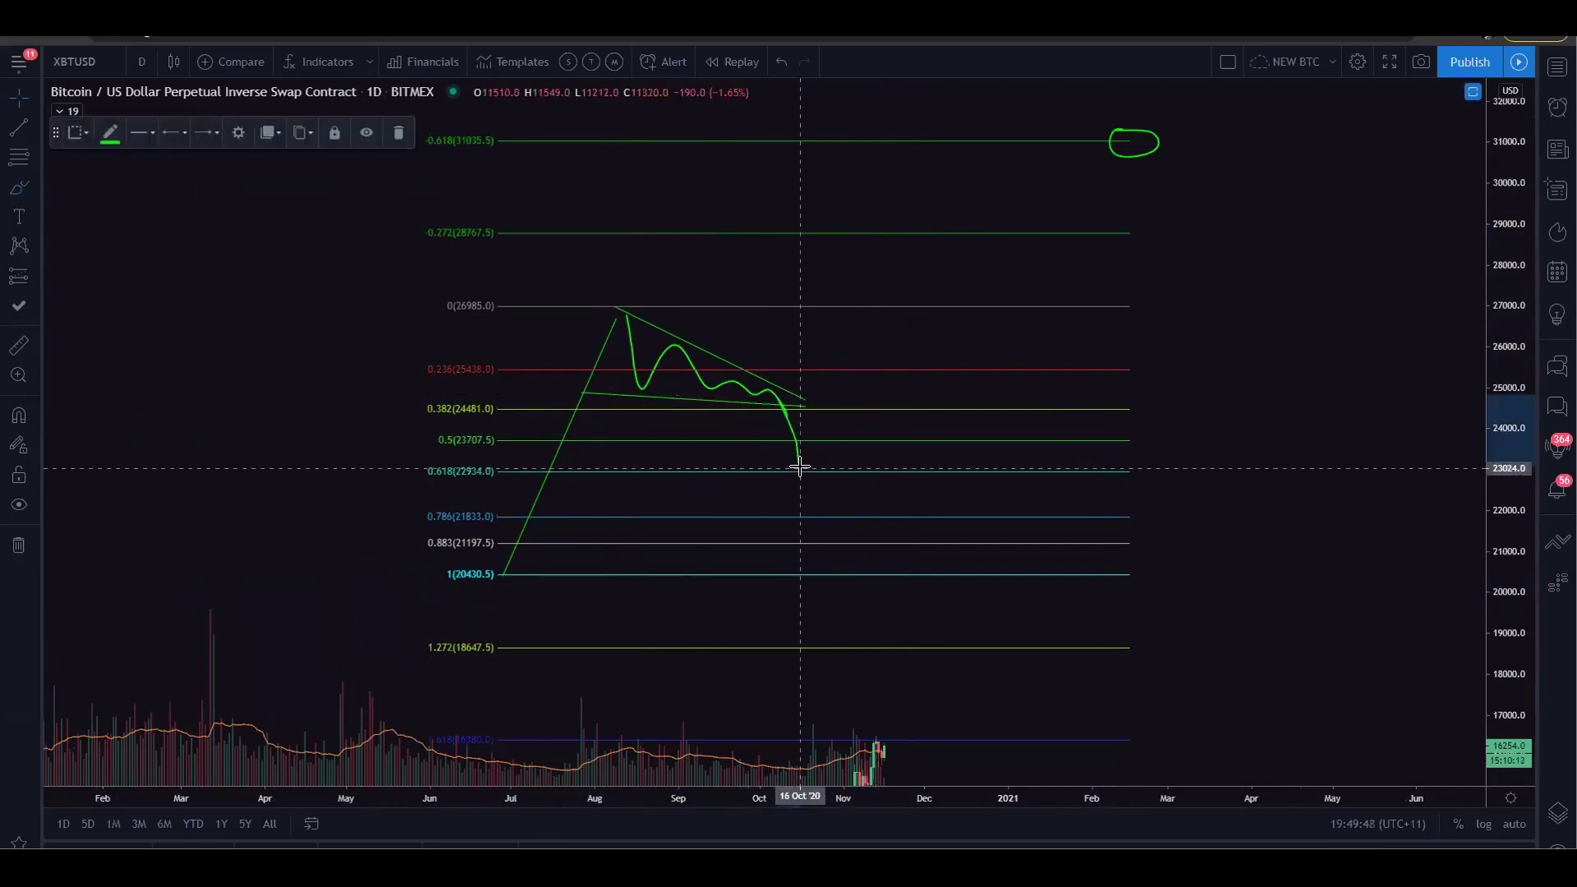
mouse_move(801, 470)
mouse_down()
mouse_move(827, 342)
mouse_move(846, 394)
mouse_move(890, 235)
mouse_up()
mouse_move(443, 208)
mouse_down()
mouse_move(472, 207)
mouse_move(442, 205)
mouse_up()
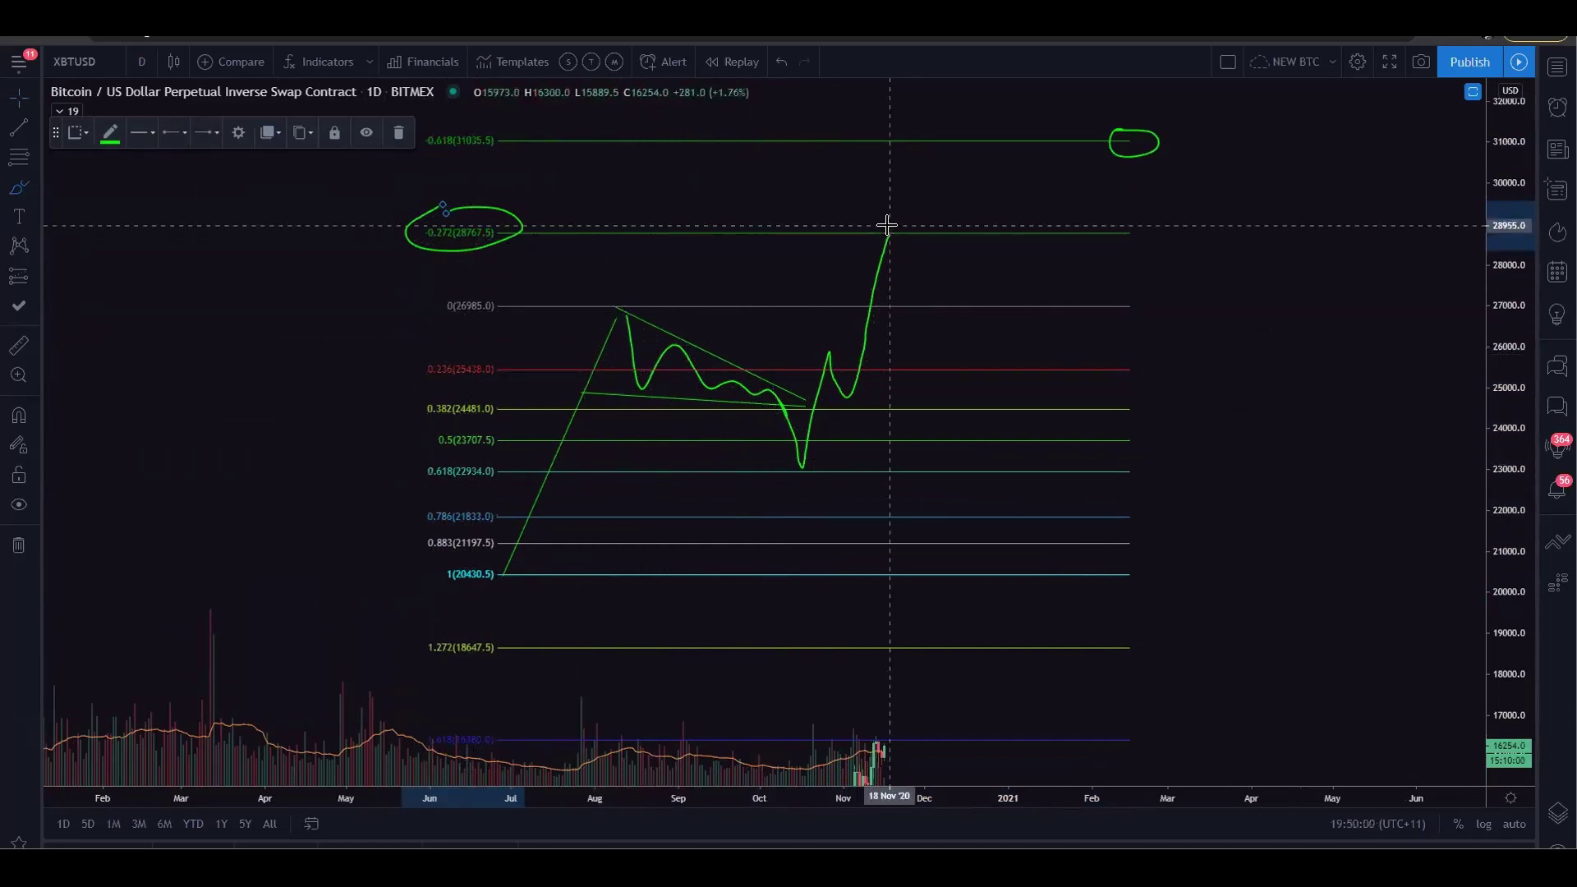
- Delete the circles at the end of the -0.618 line and around the -0.272 label
key(Delete)
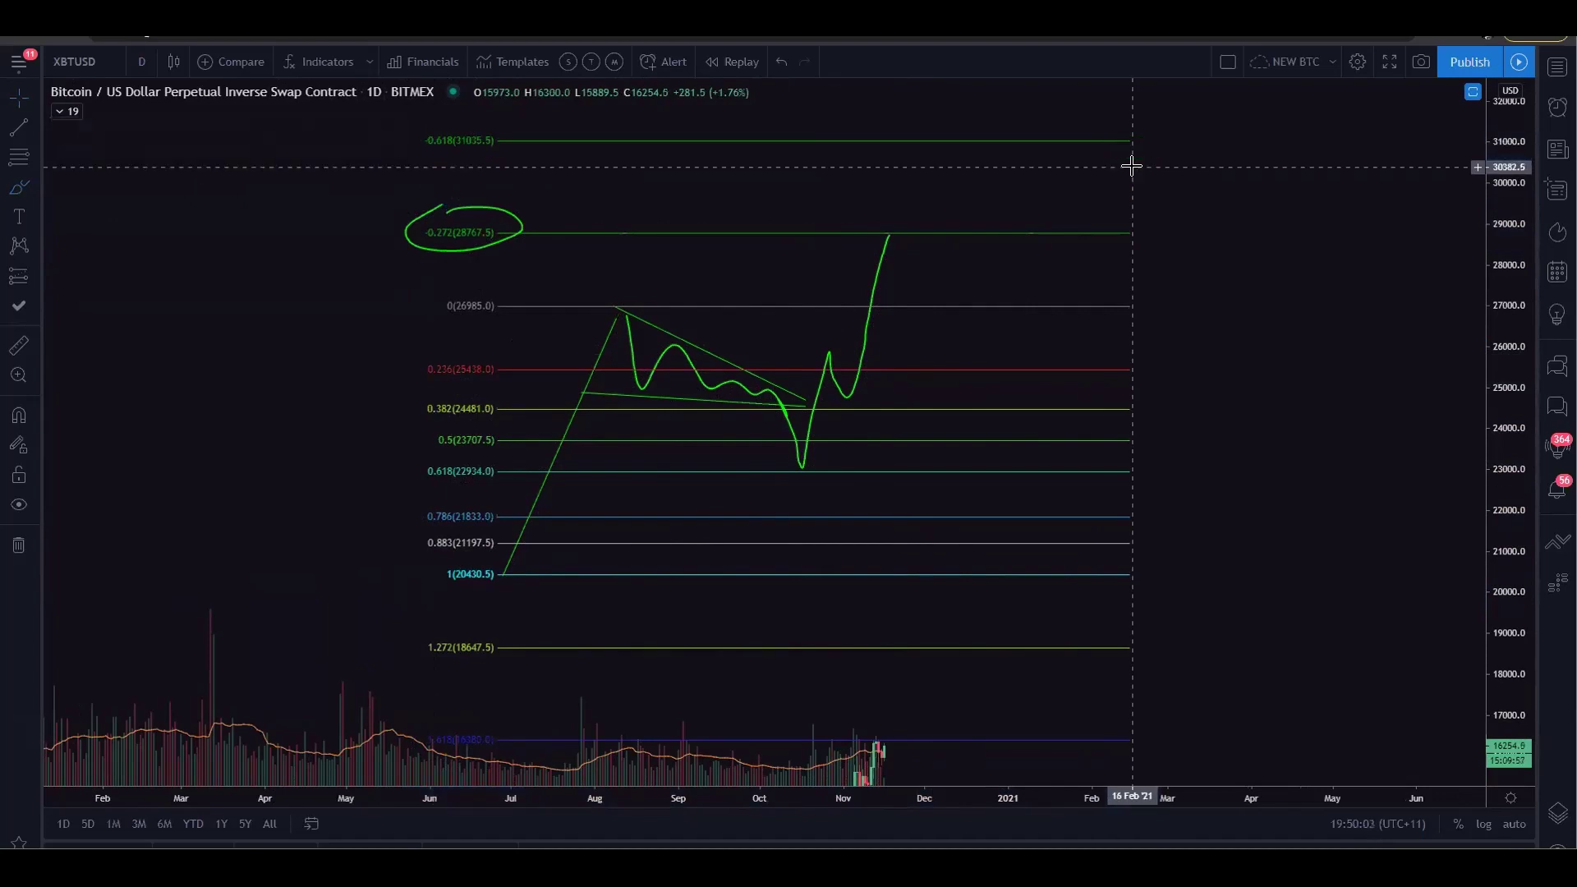
click(408, 232)
key(Delete)
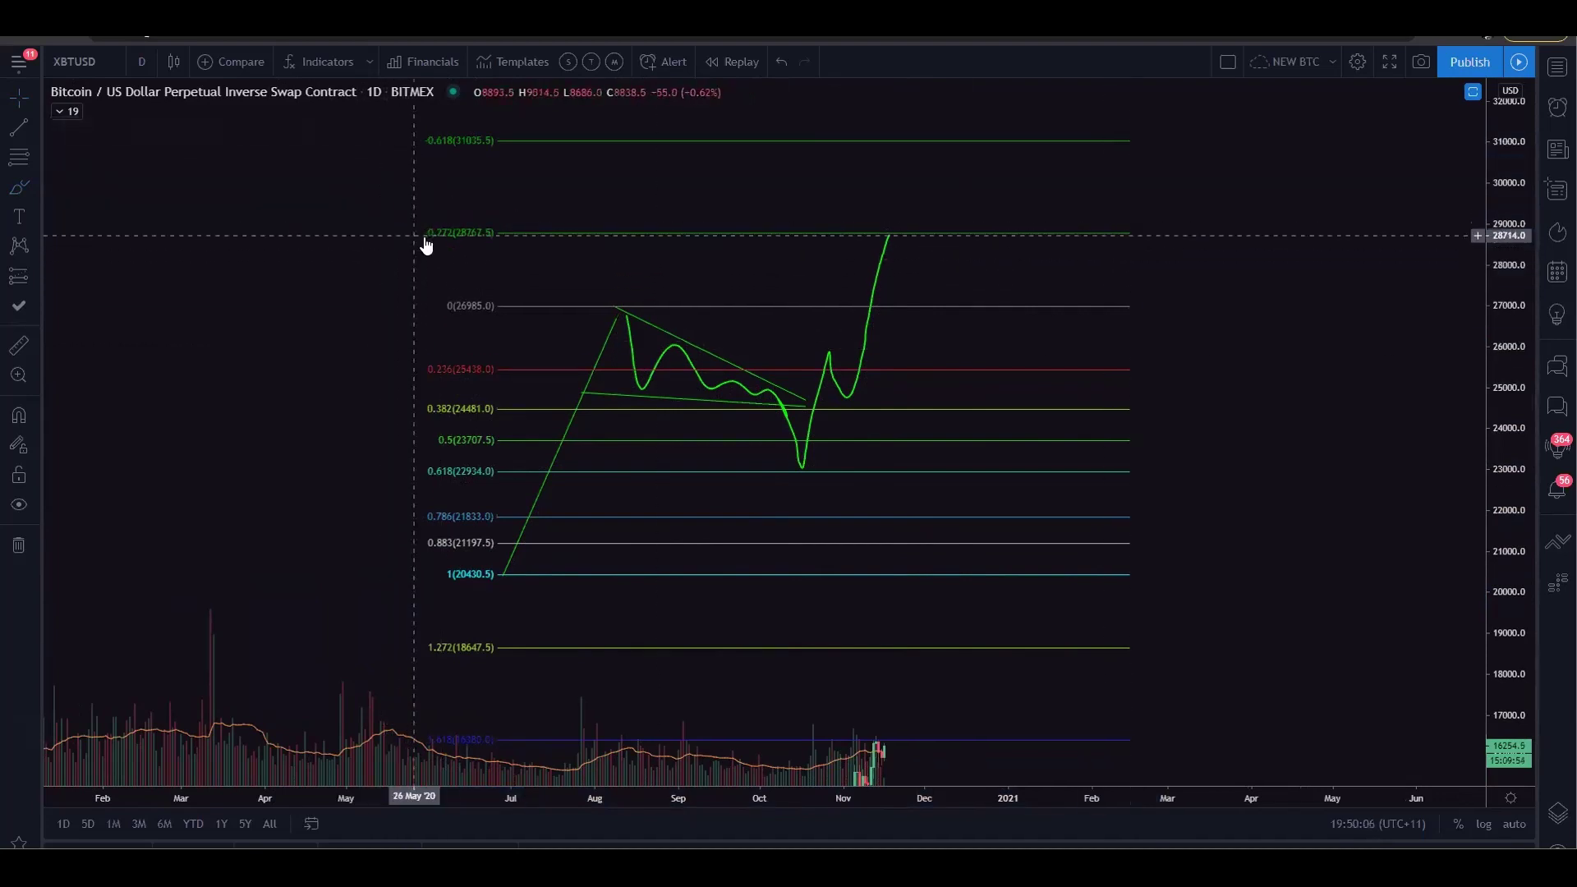
- Brush a sideways zigzag at the -0.272 level and a rise to another zigzag at -0.618, undoing the extra rise above it
drag(391, 230, 361, 260)
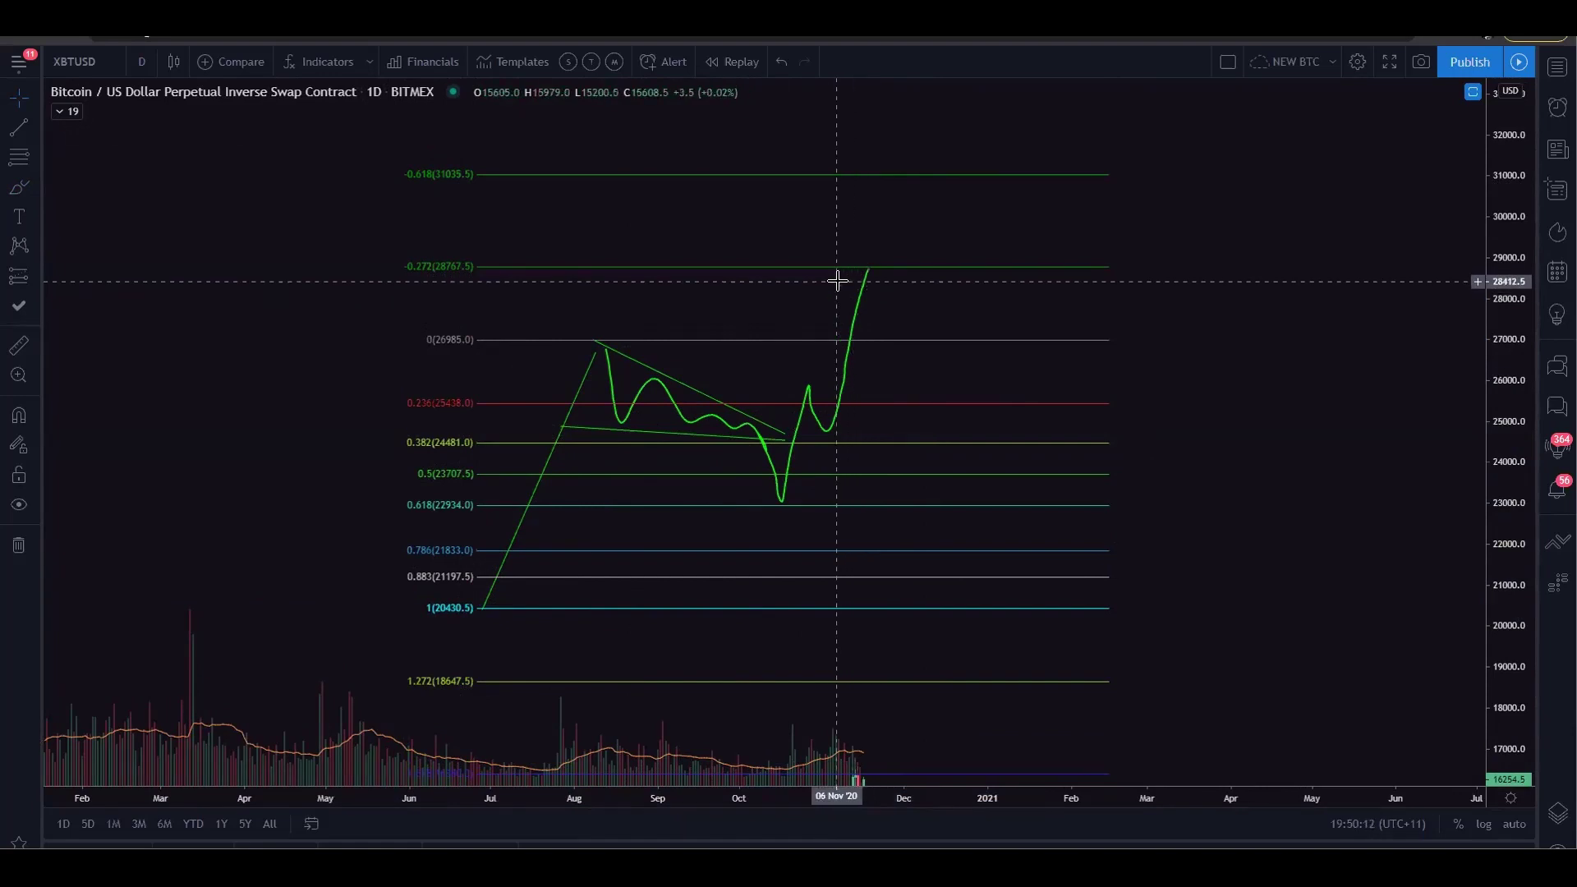
drag(413, 271, 377, 361)
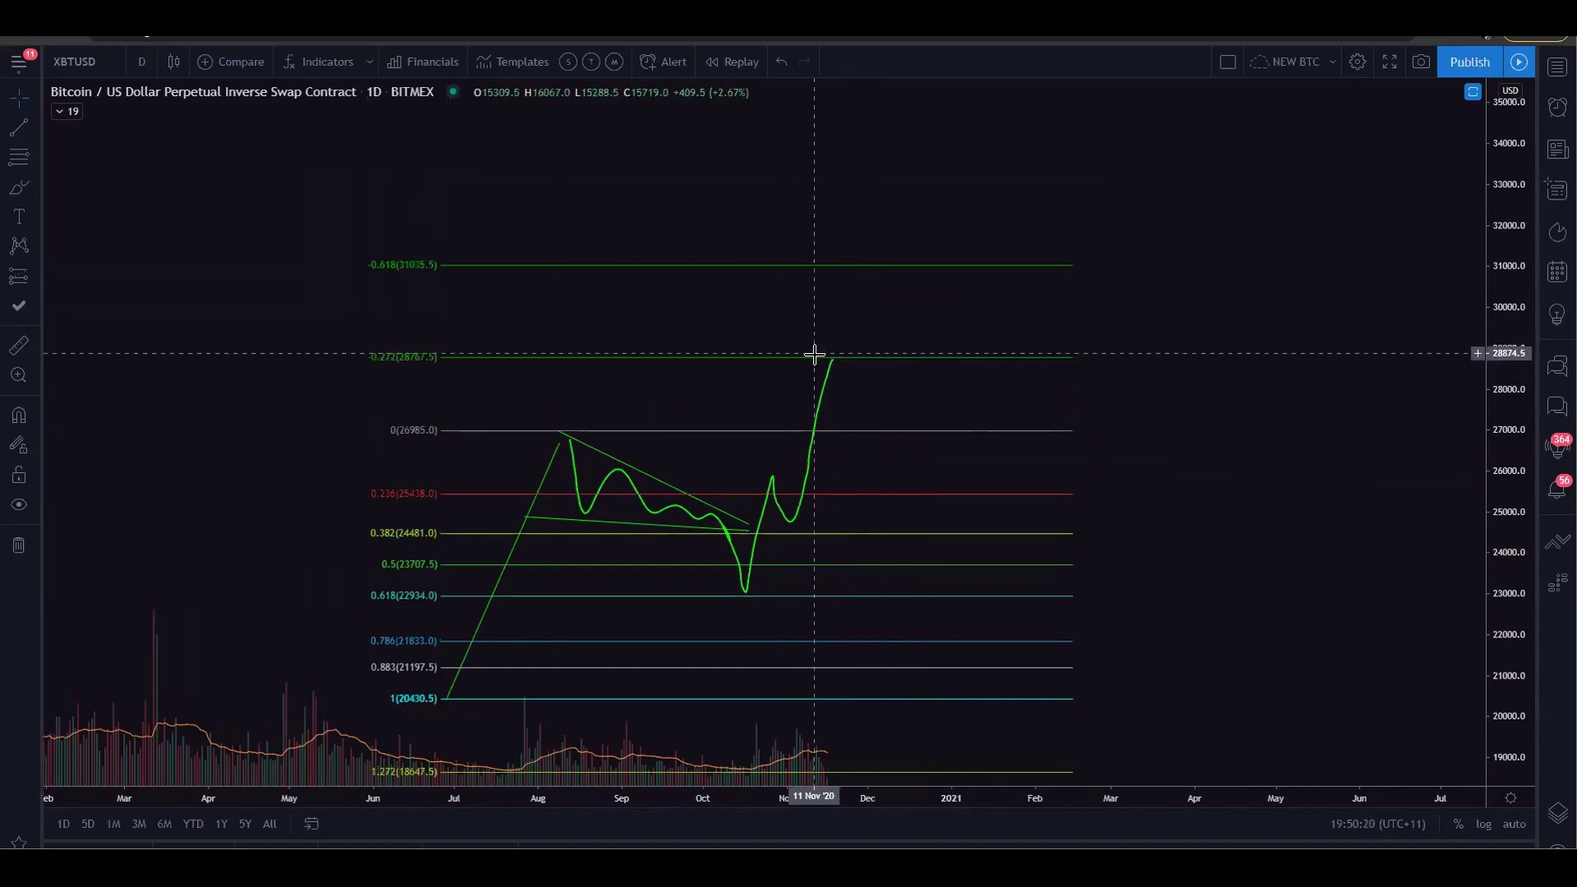
click(19, 188)
drag(831, 360, 877, 376)
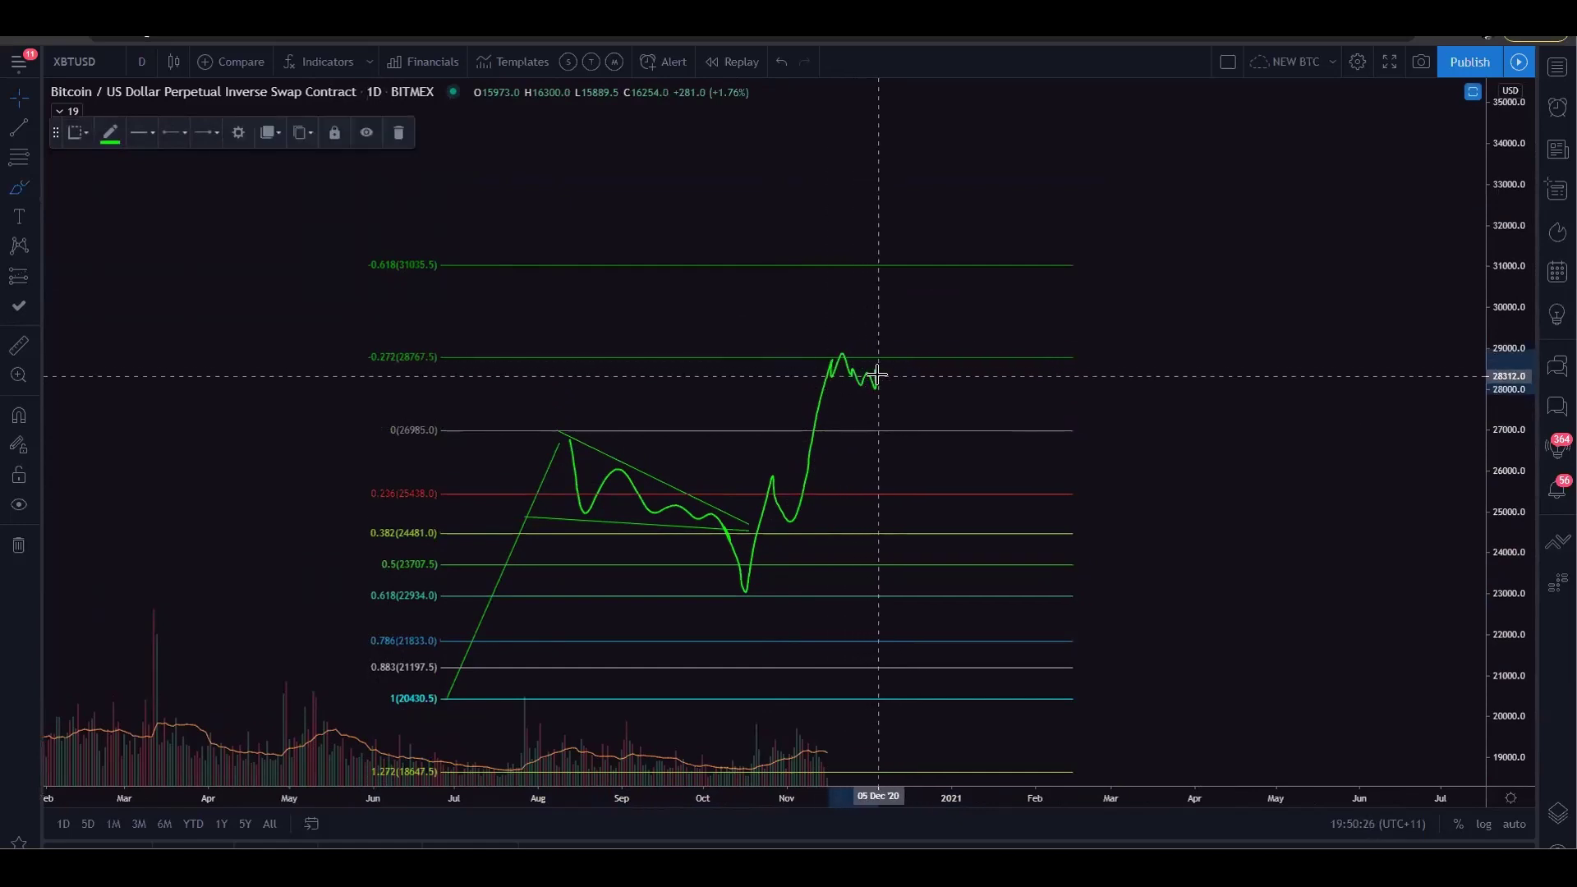
mouse_move(878, 376)
mouse_down()
mouse_move(890, 262)
mouse_move(940, 267)
mouse_move(928, 170)
mouse_move(972, 200)
mouse_up()
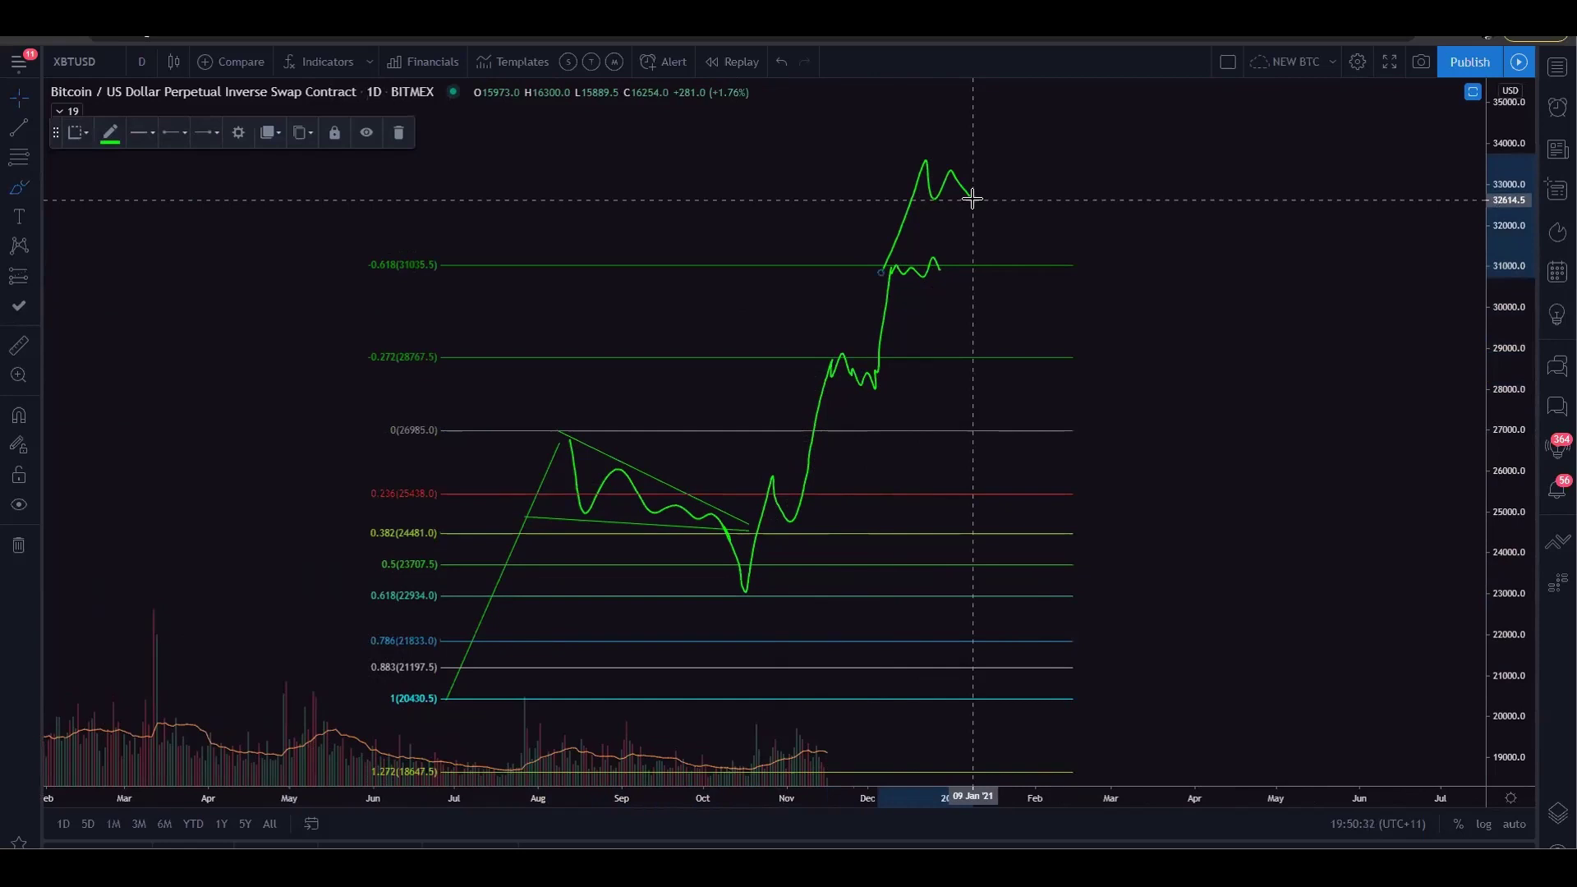
key(ctrl+z)
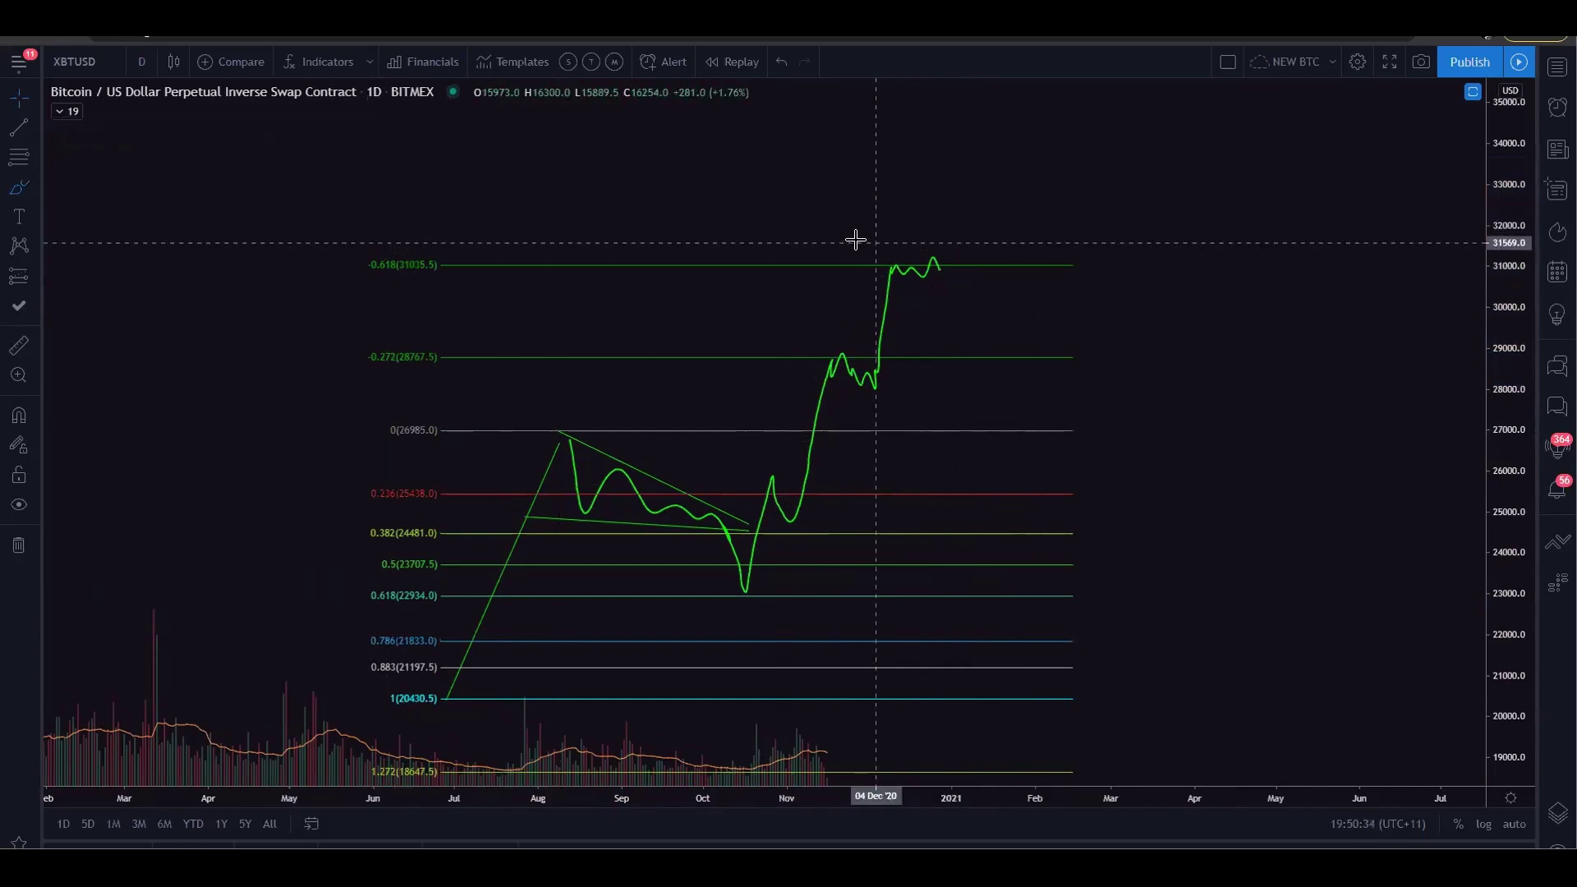
- Circle the sideways zigzags at the -0.618 and -0.272 levels, and undo both circles
drag(883, 244, 920, 241)
mouse_move(866, 339)
mouse_down()
mouse_move(821, 343)
mouse_move(857, 345)
mouse_up()
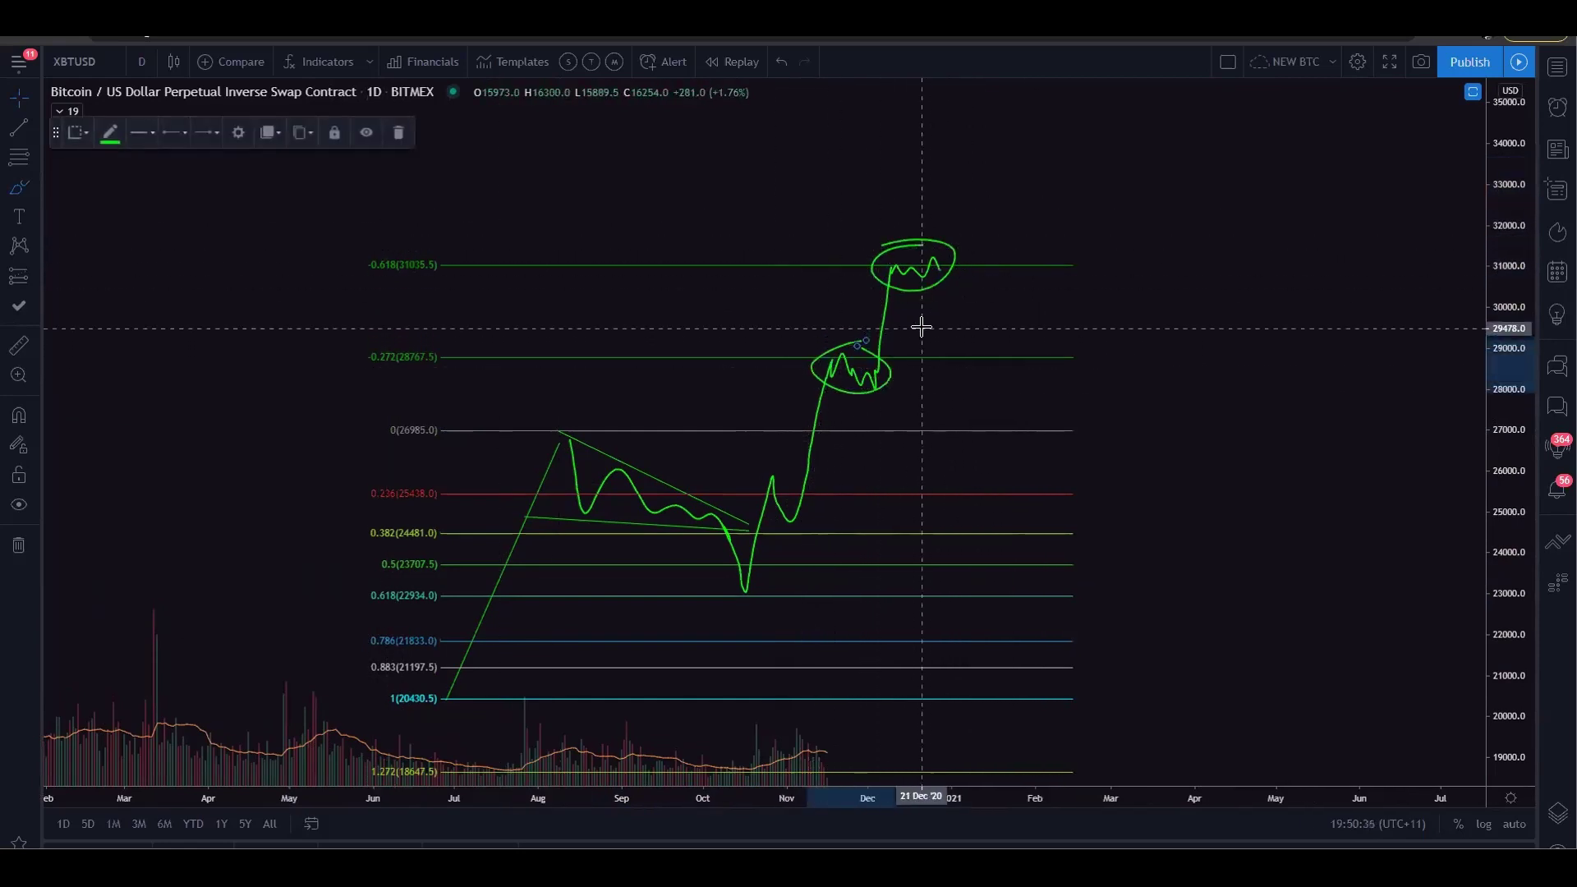
key(ctrl+z)
key(ctrl+z)
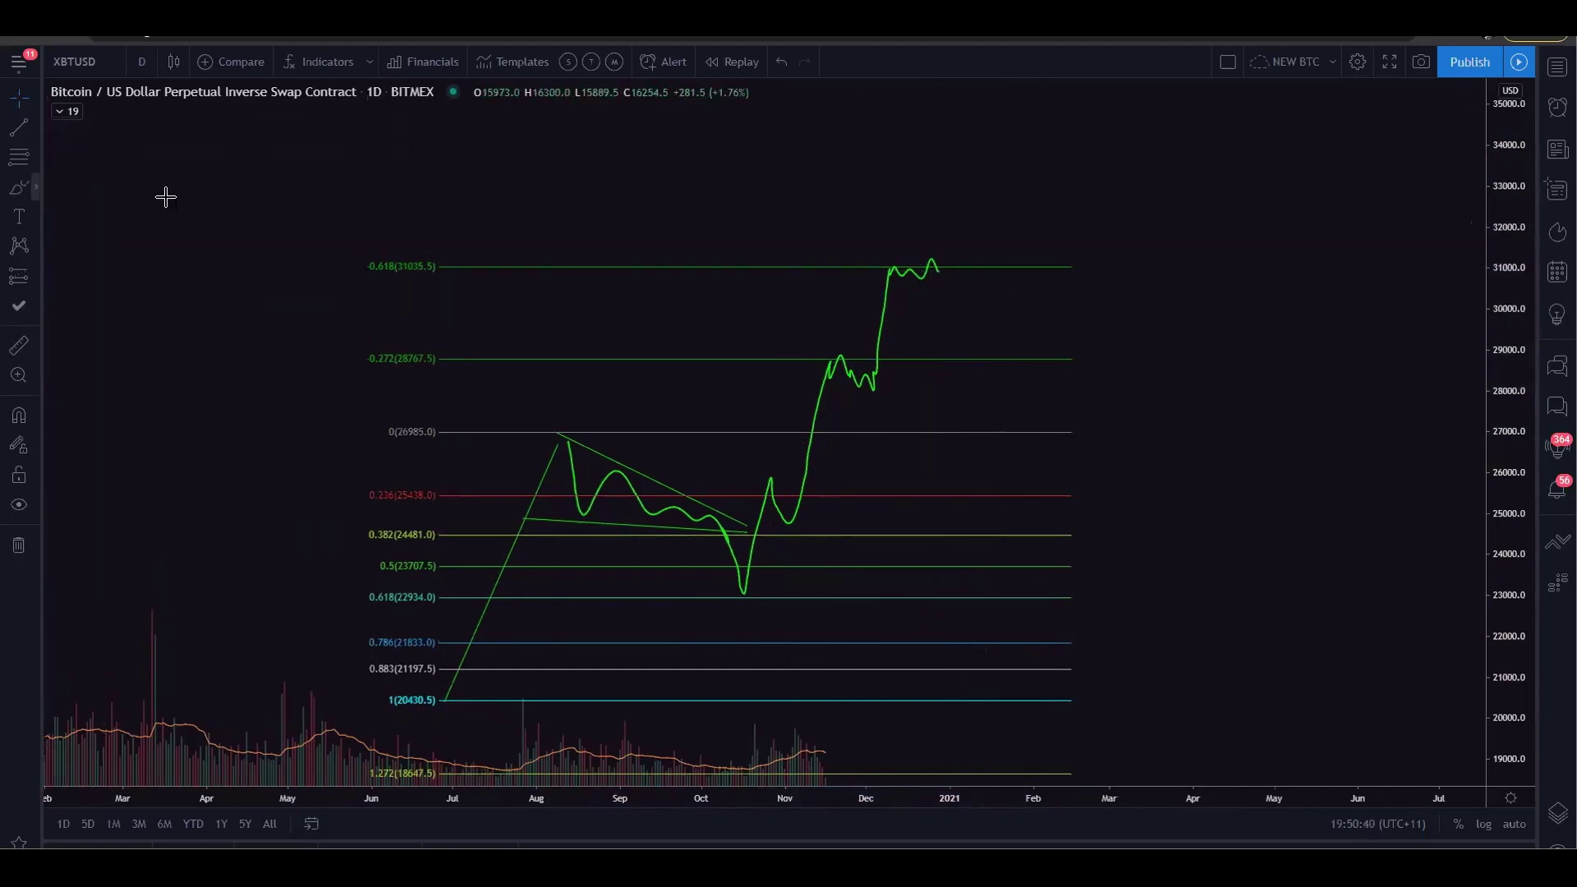
- Brush a pullback from the -0.618 level to the 0 level, followed by a new rise to about 33900
click(817, 430)
mouse_move(926, 267)
mouse_down()
mouse_move(951, 274)
mouse_move(1013, 426)
mouse_move(1092, 411)
mouse_move(1204, 148)
mouse_up()
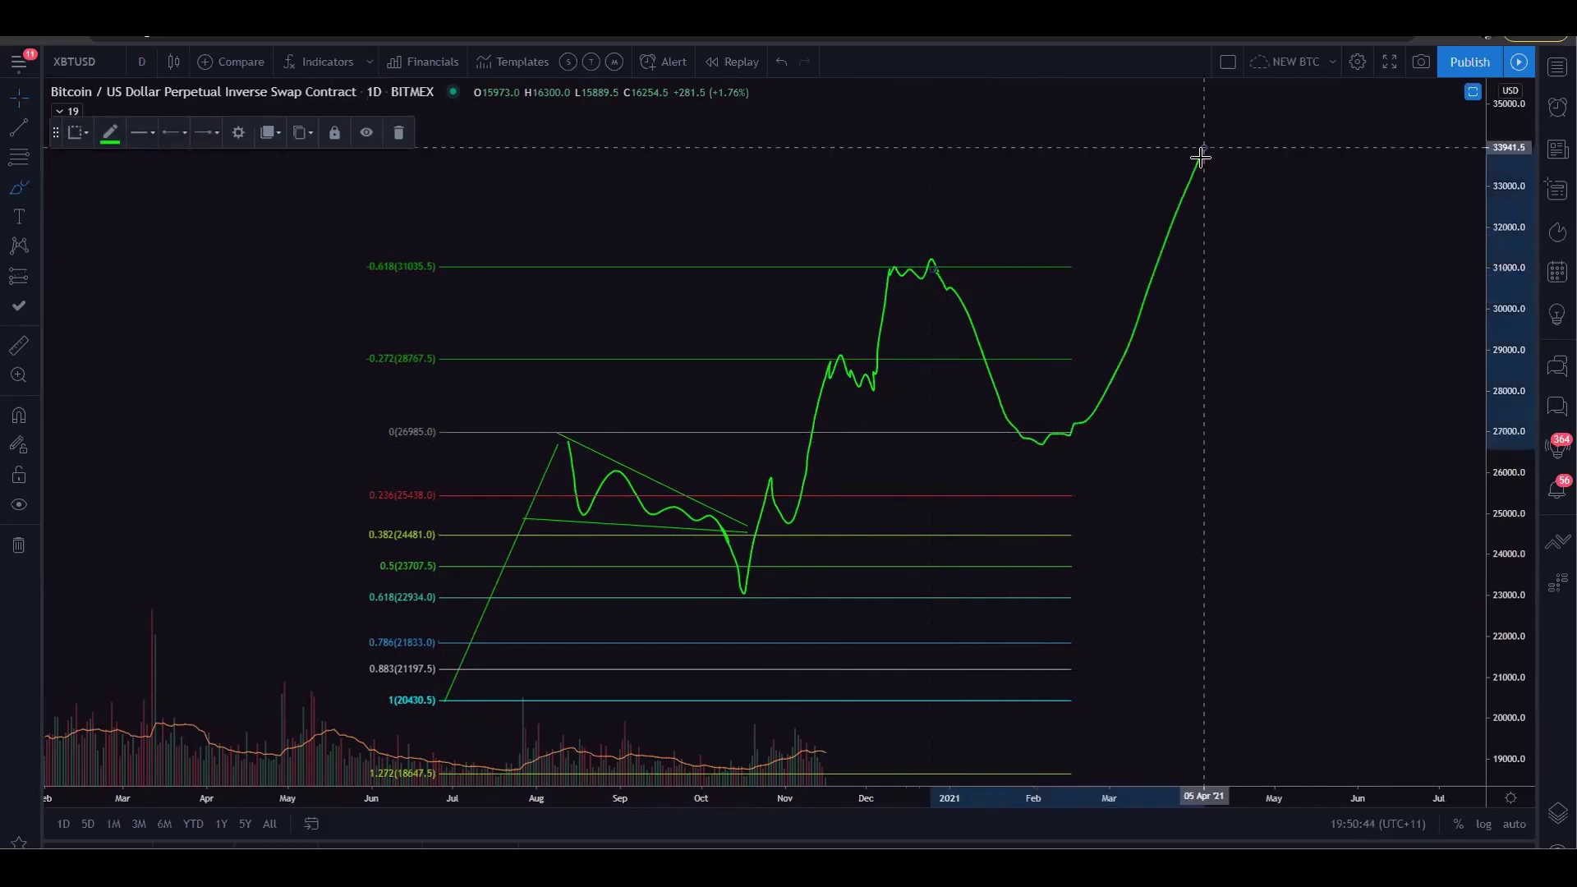
- Delete all brushed path segments after the triangle, from the dip and recovery to the final rise
drag(1178, 495, 1077, 376)
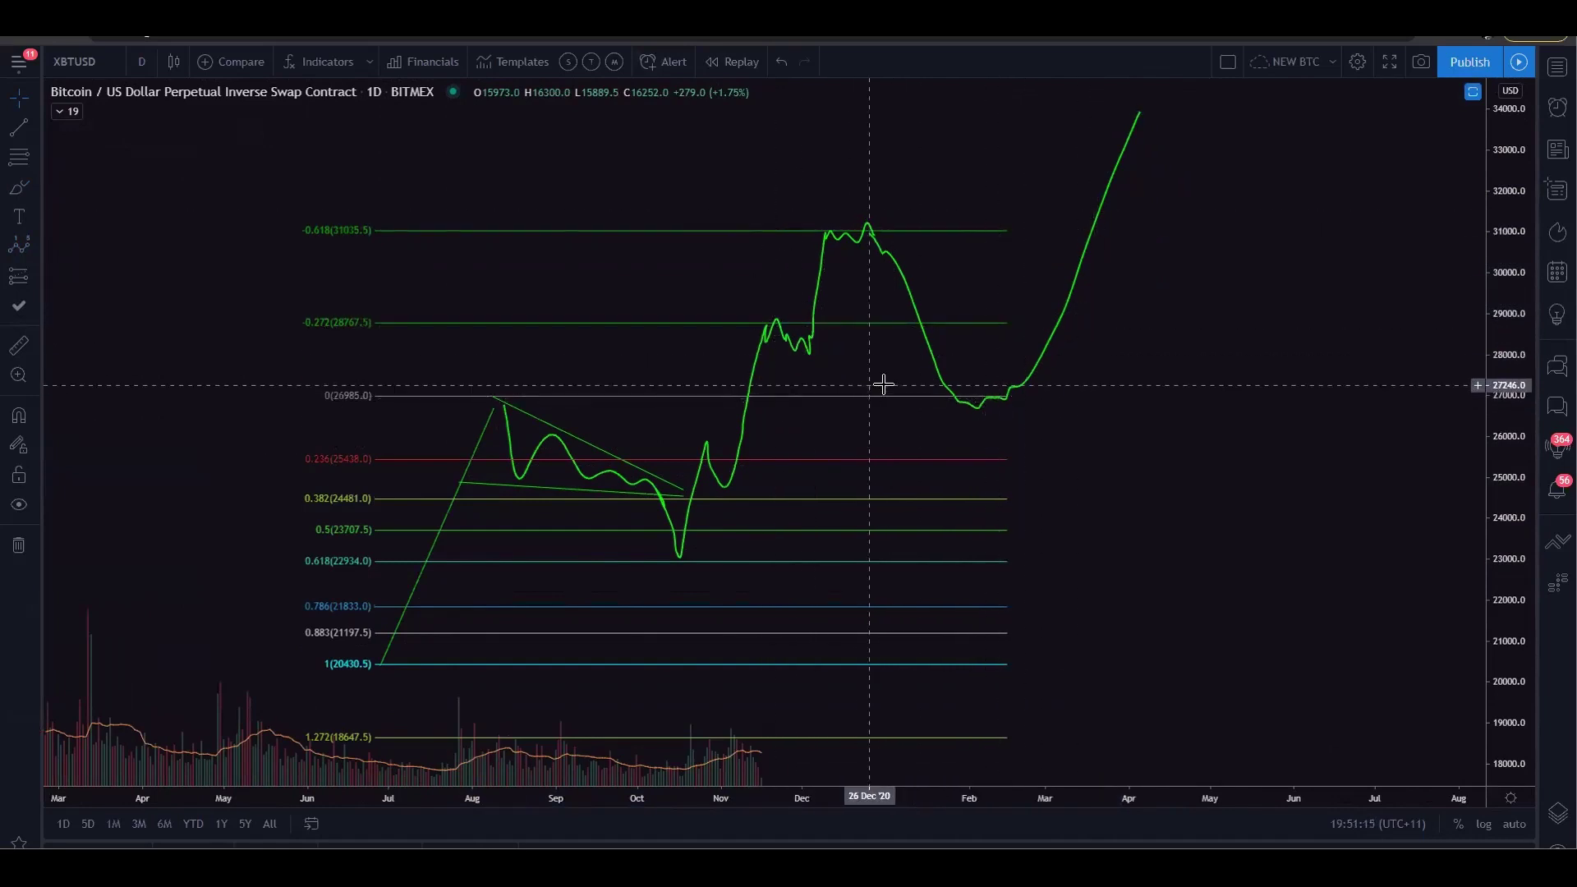
click(942, 388)
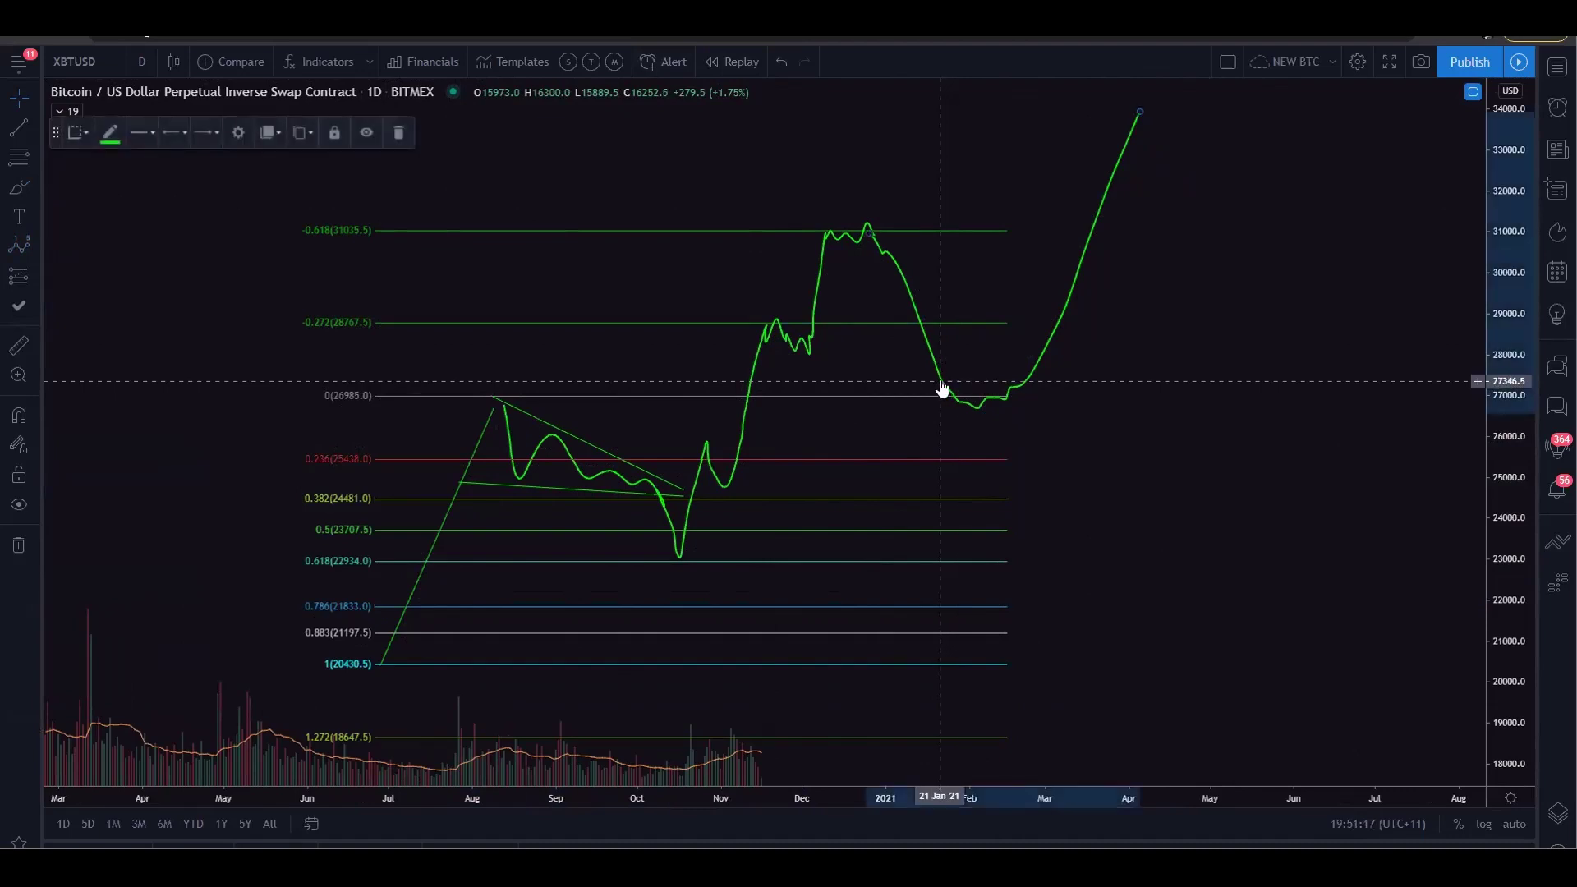
key(Delete)
click(819, 297)
key(Delete)
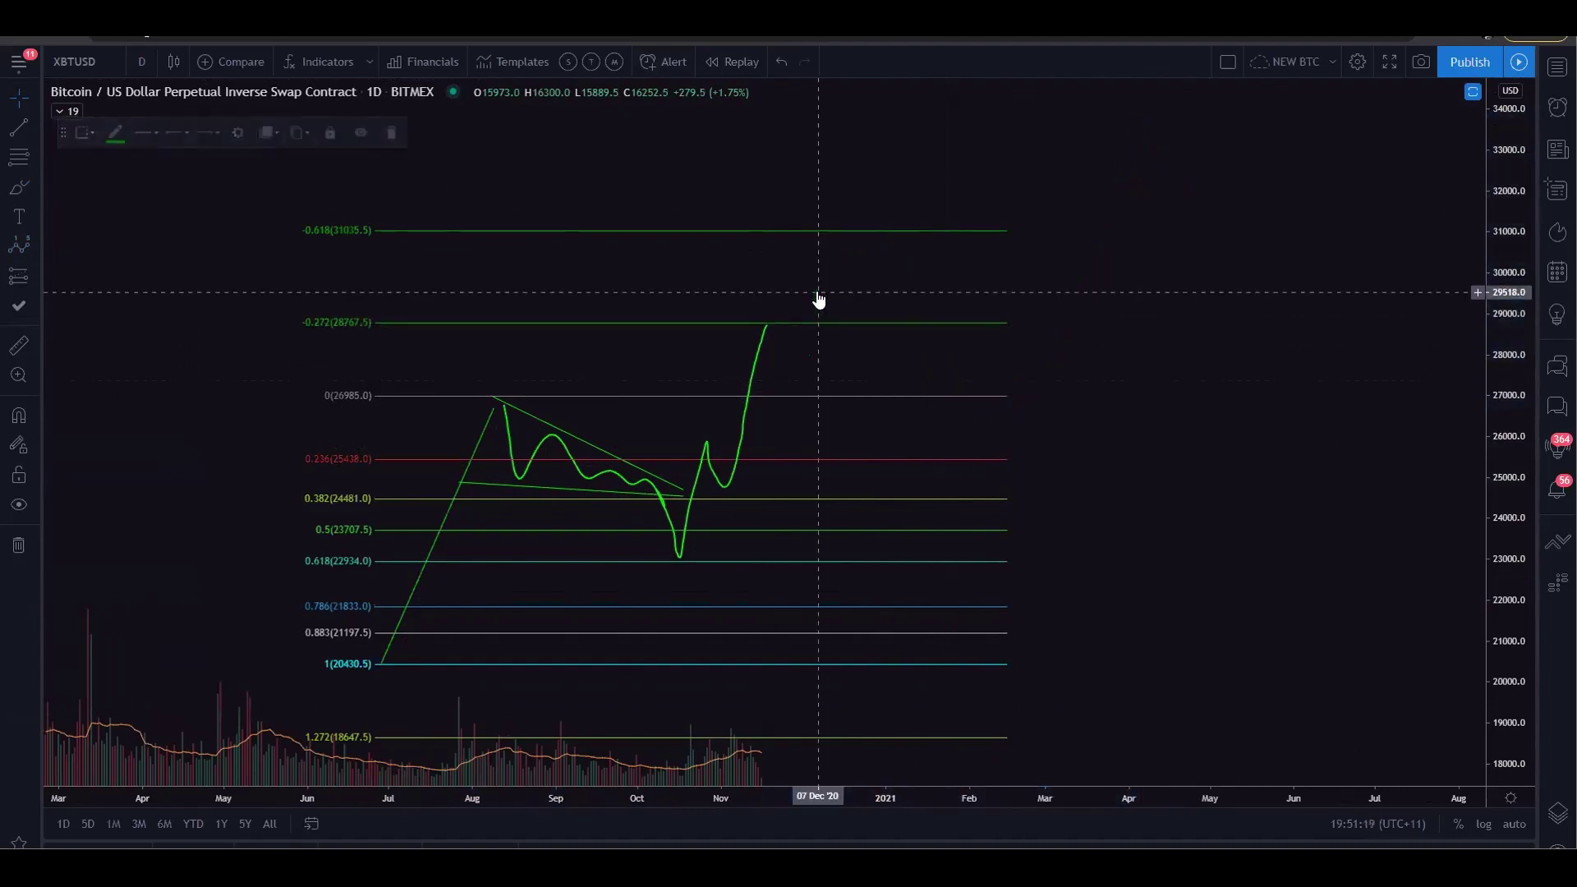
click(760, 364)
key(Delete)
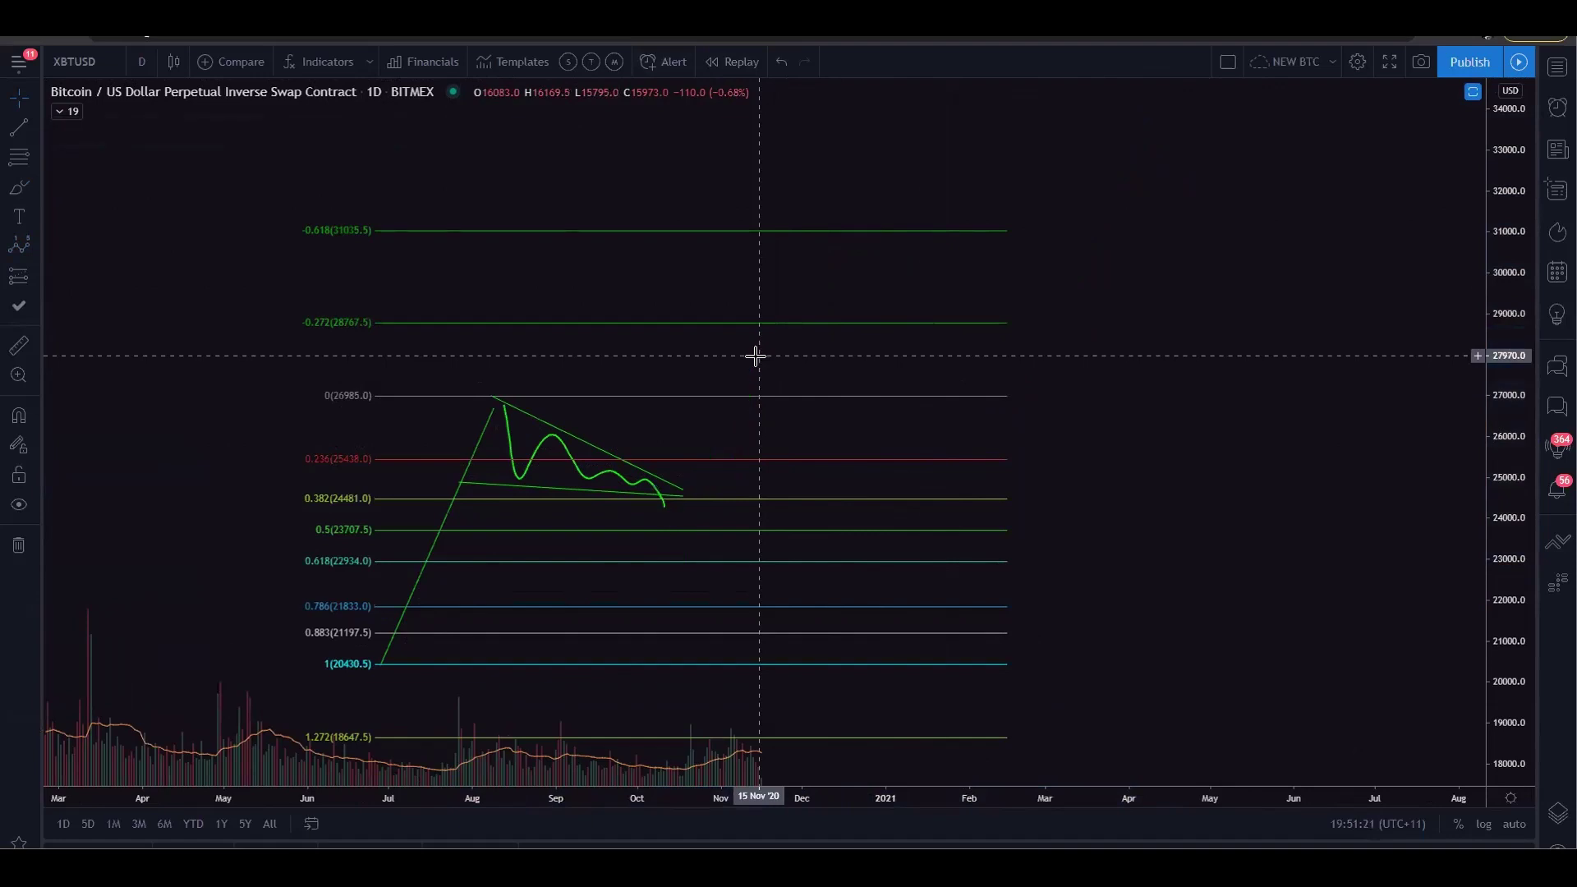
drag(662, 422, 724, 360)
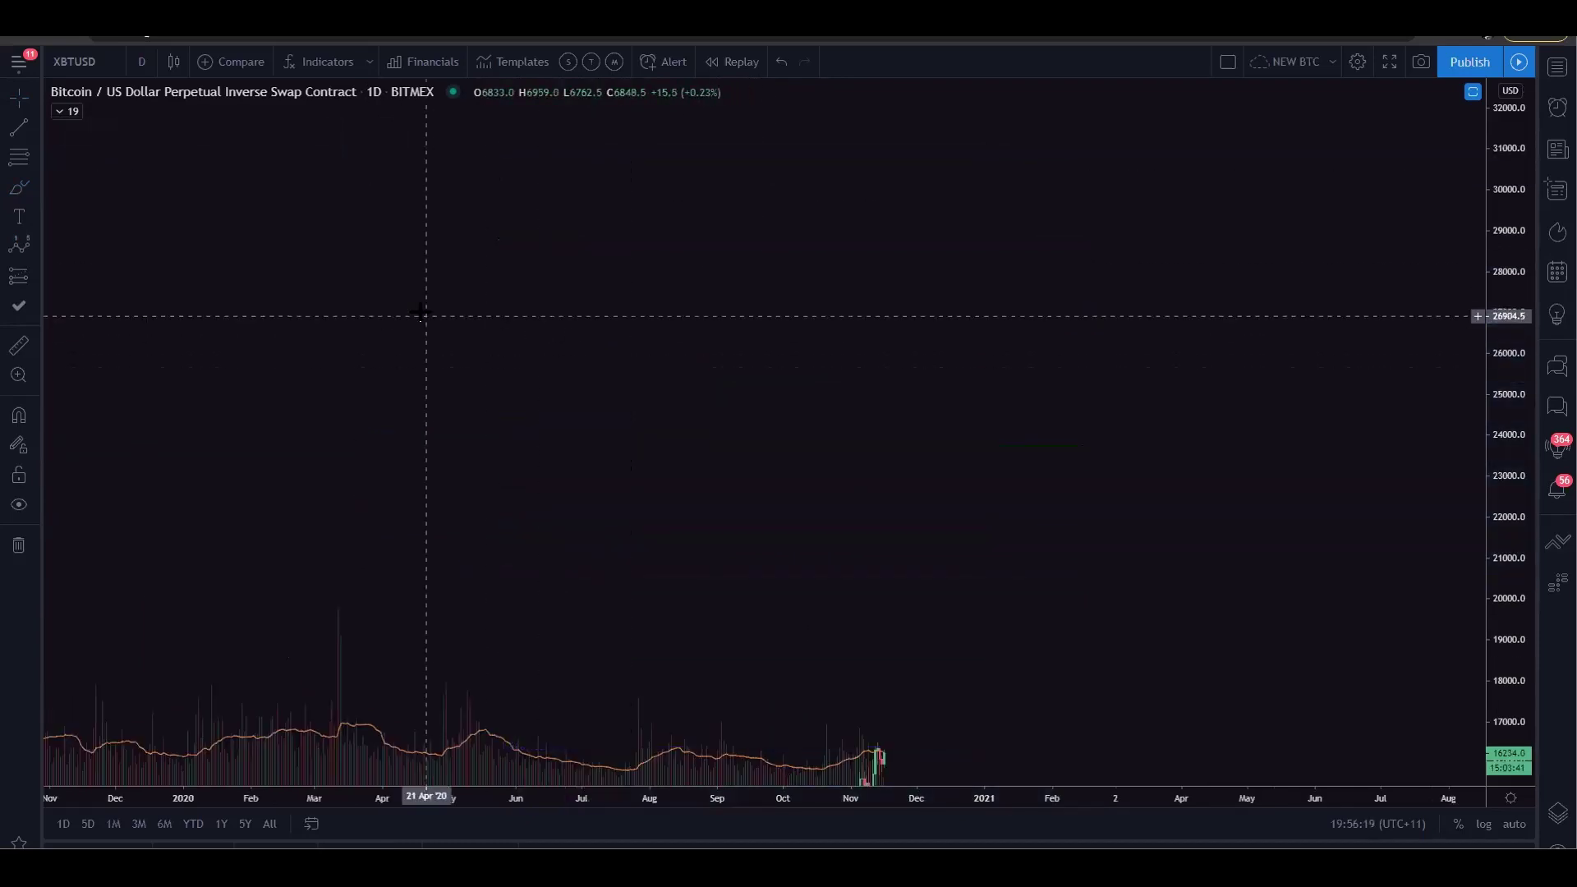
right_click(400, 304)
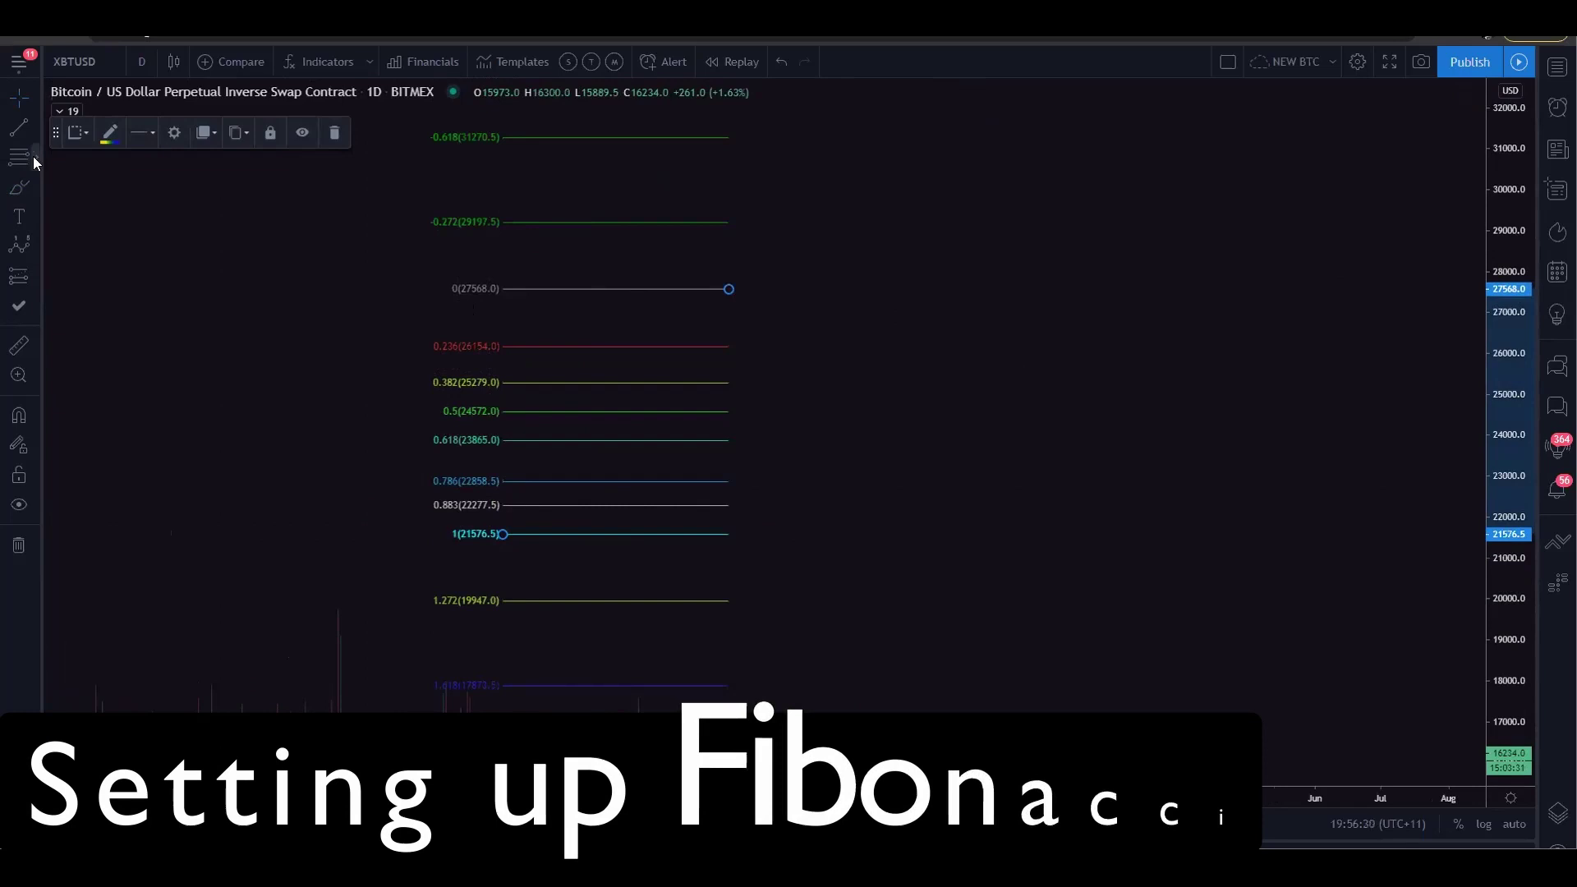
- Draw another Fib Retracement beside the existing one, from 21496.0 on 21 Oct '20 up to 28553.0 on 02 Feb '21
click(34, 156)
click(91, 159)
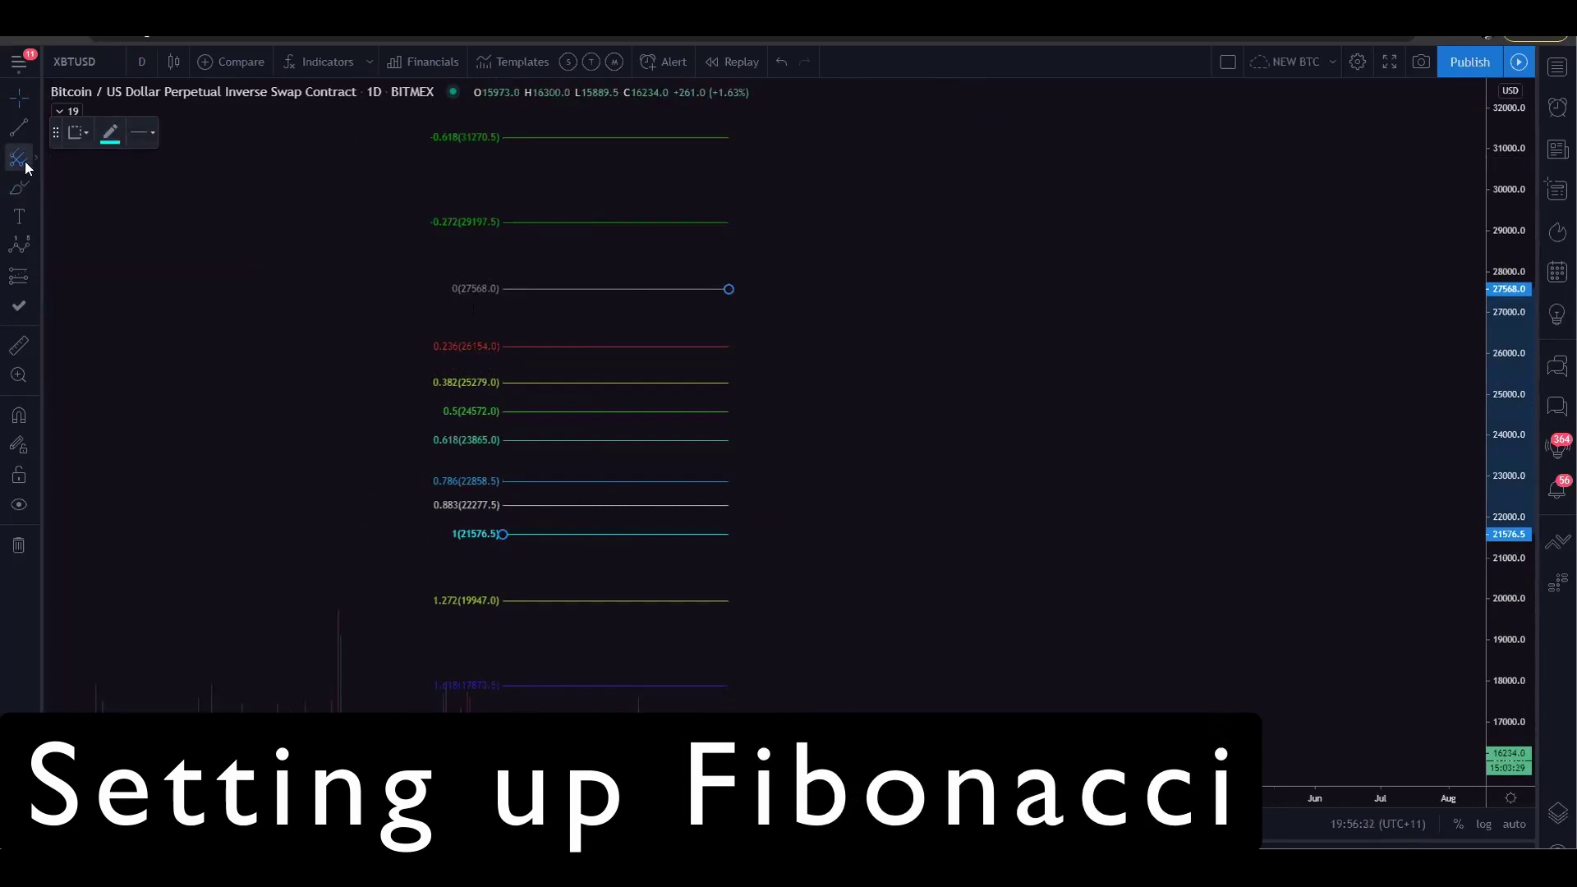
click(34, 159)
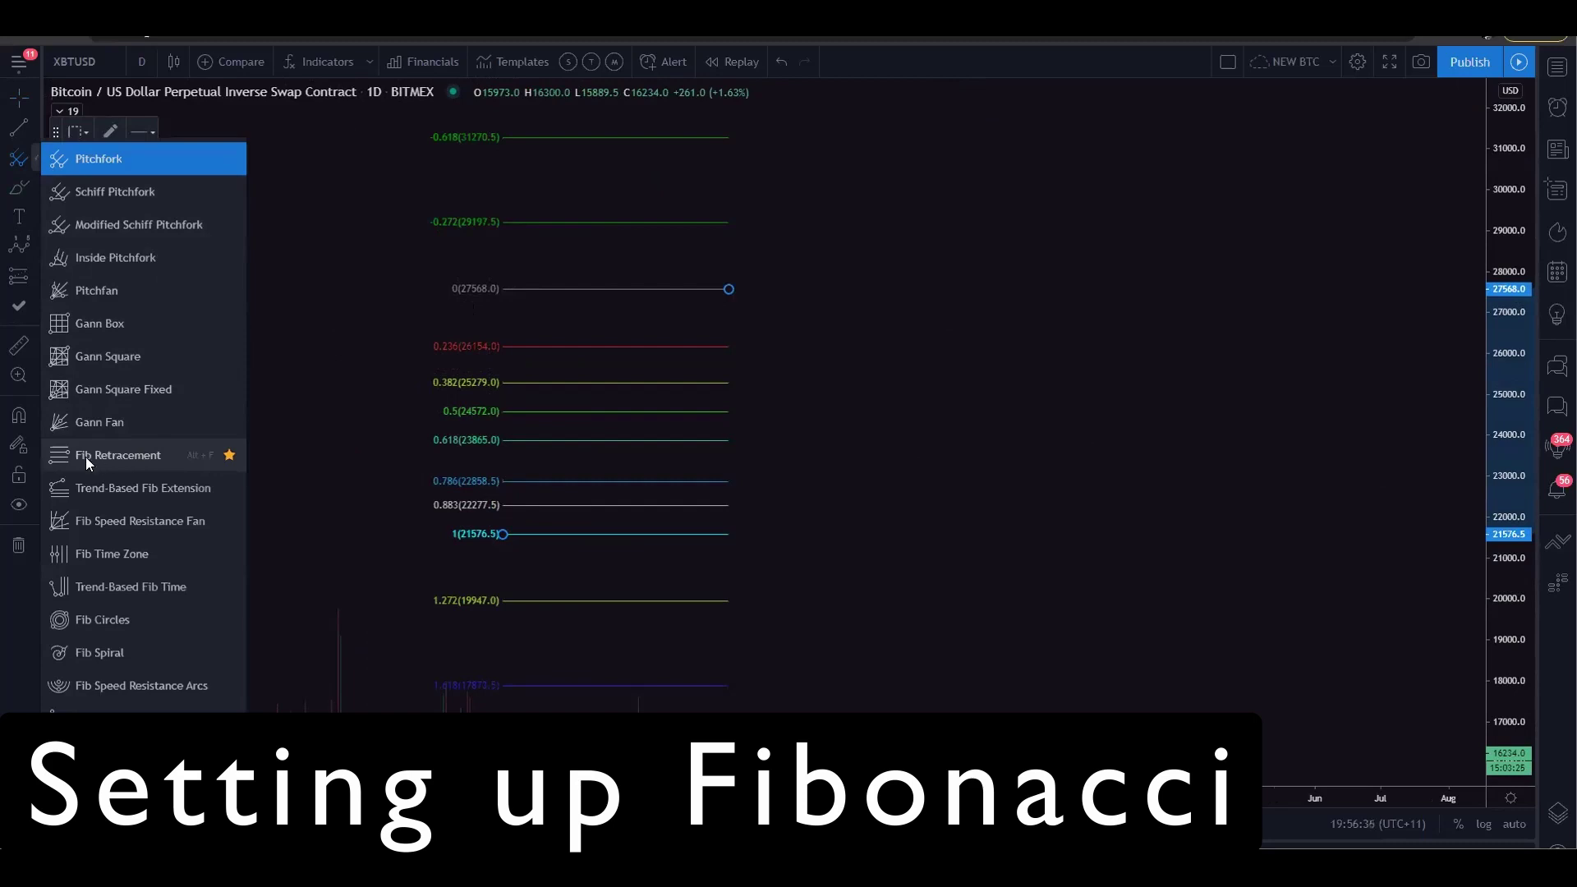
click(116, 456)
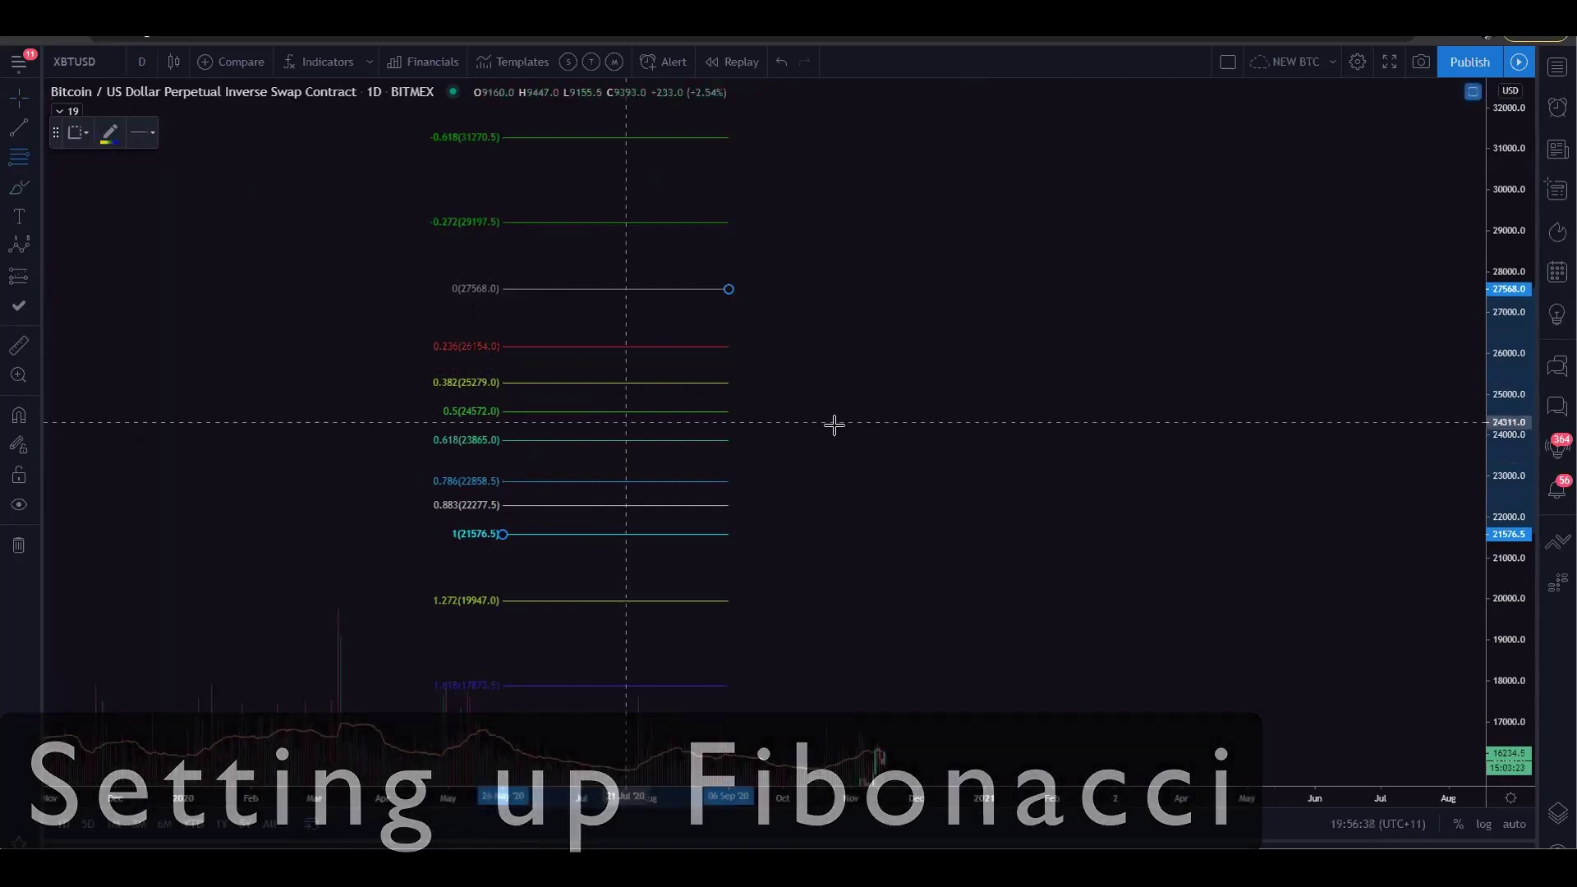
click(826, 537)
click(1054, 248)
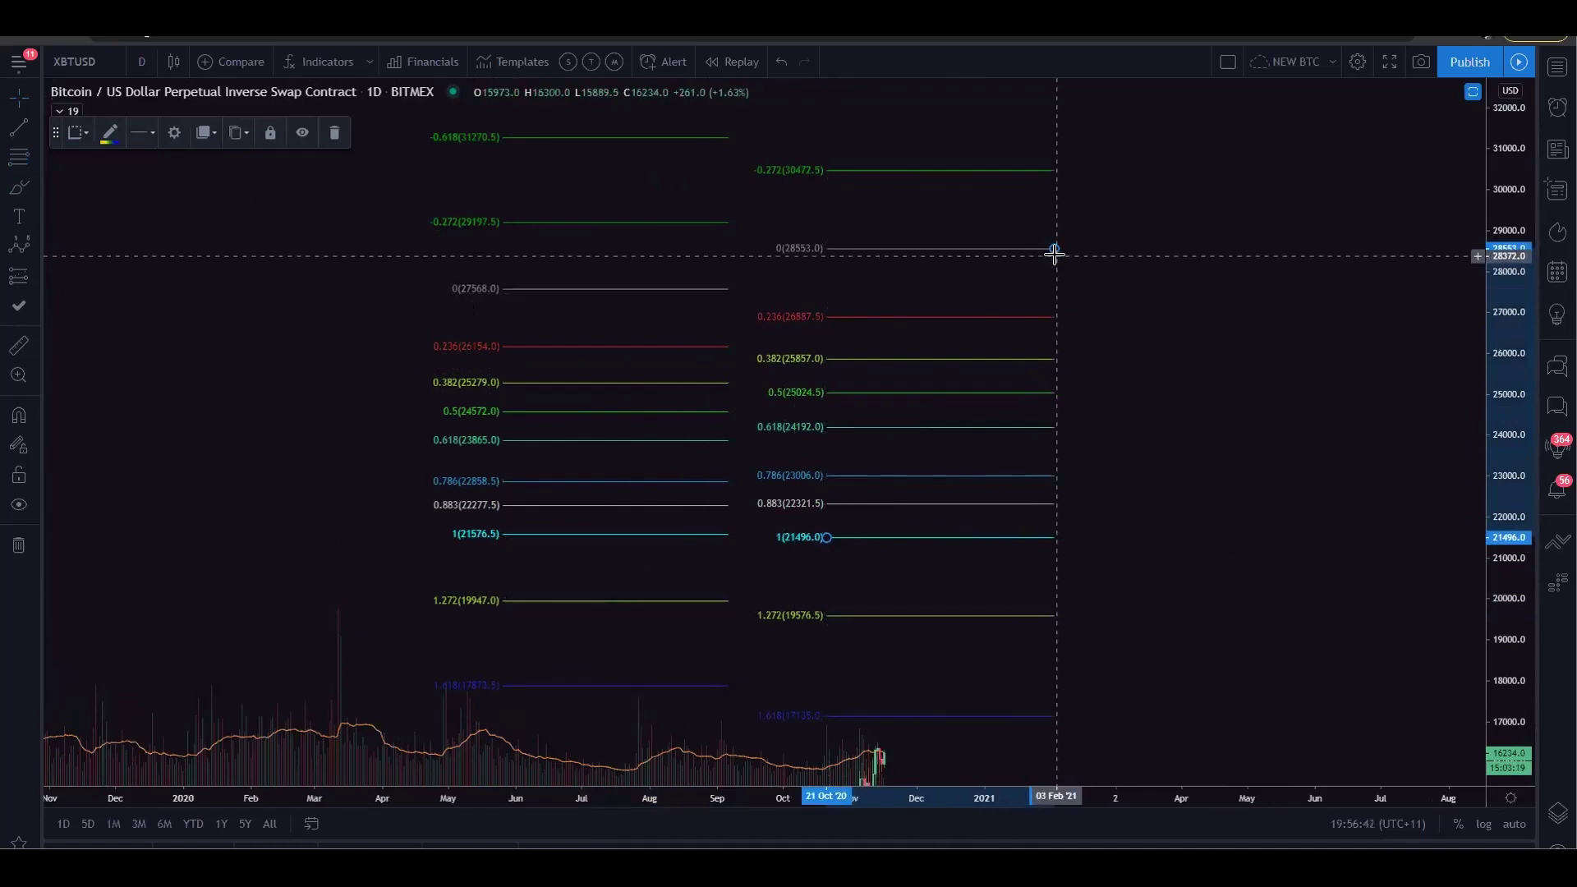
- Review the Fib Retracement's level settings, pointing out the -0.272 and -0.618 levels, and leave them as they are
right_click(1054, 248)
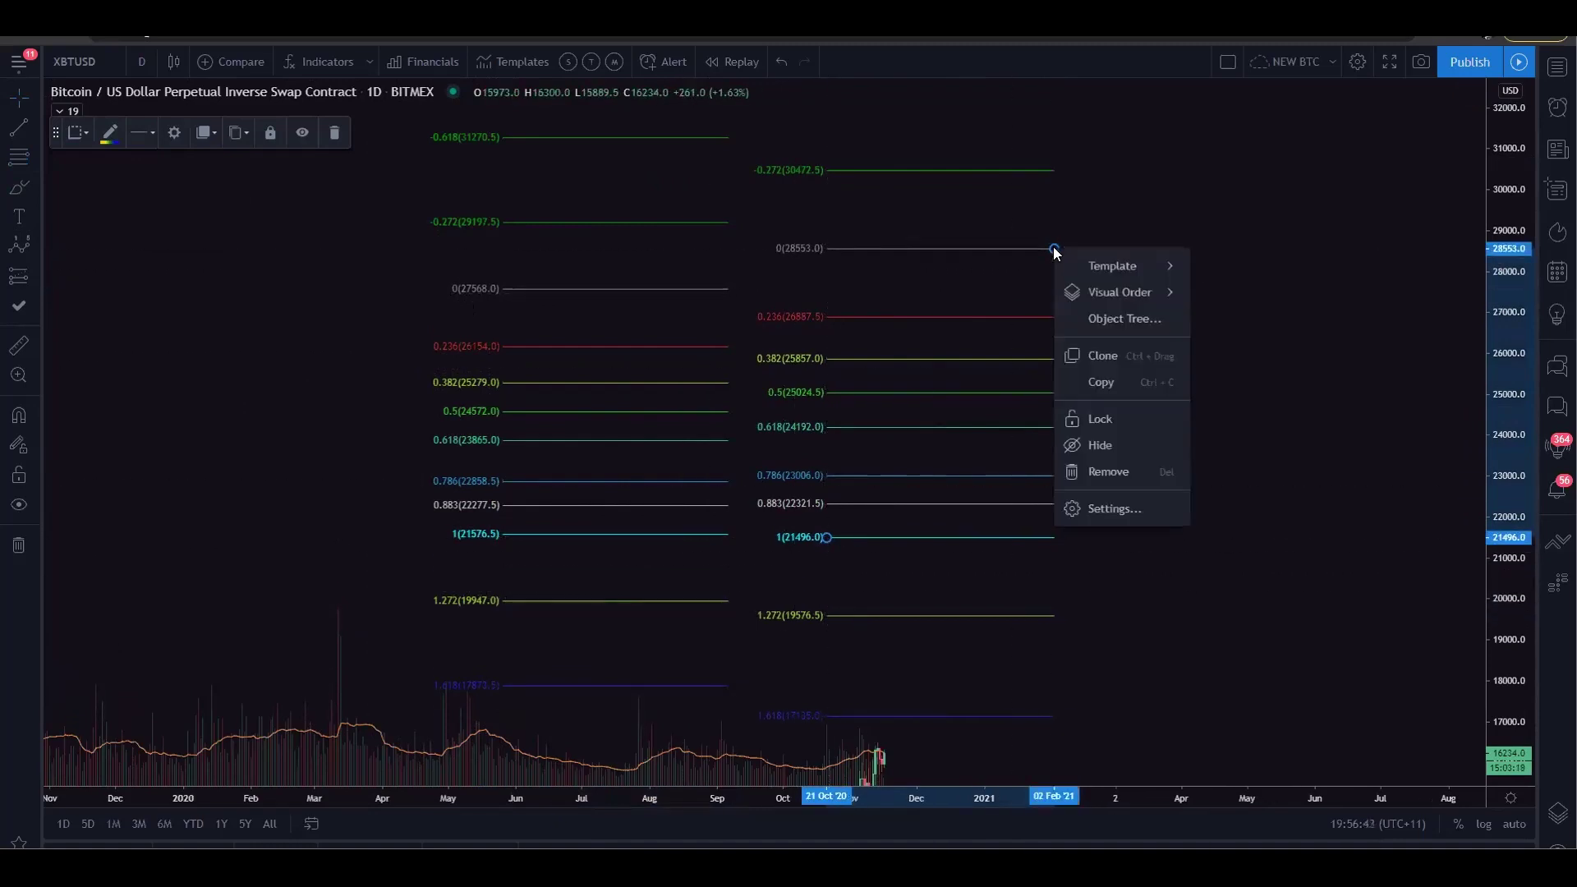
click(1101, 510)
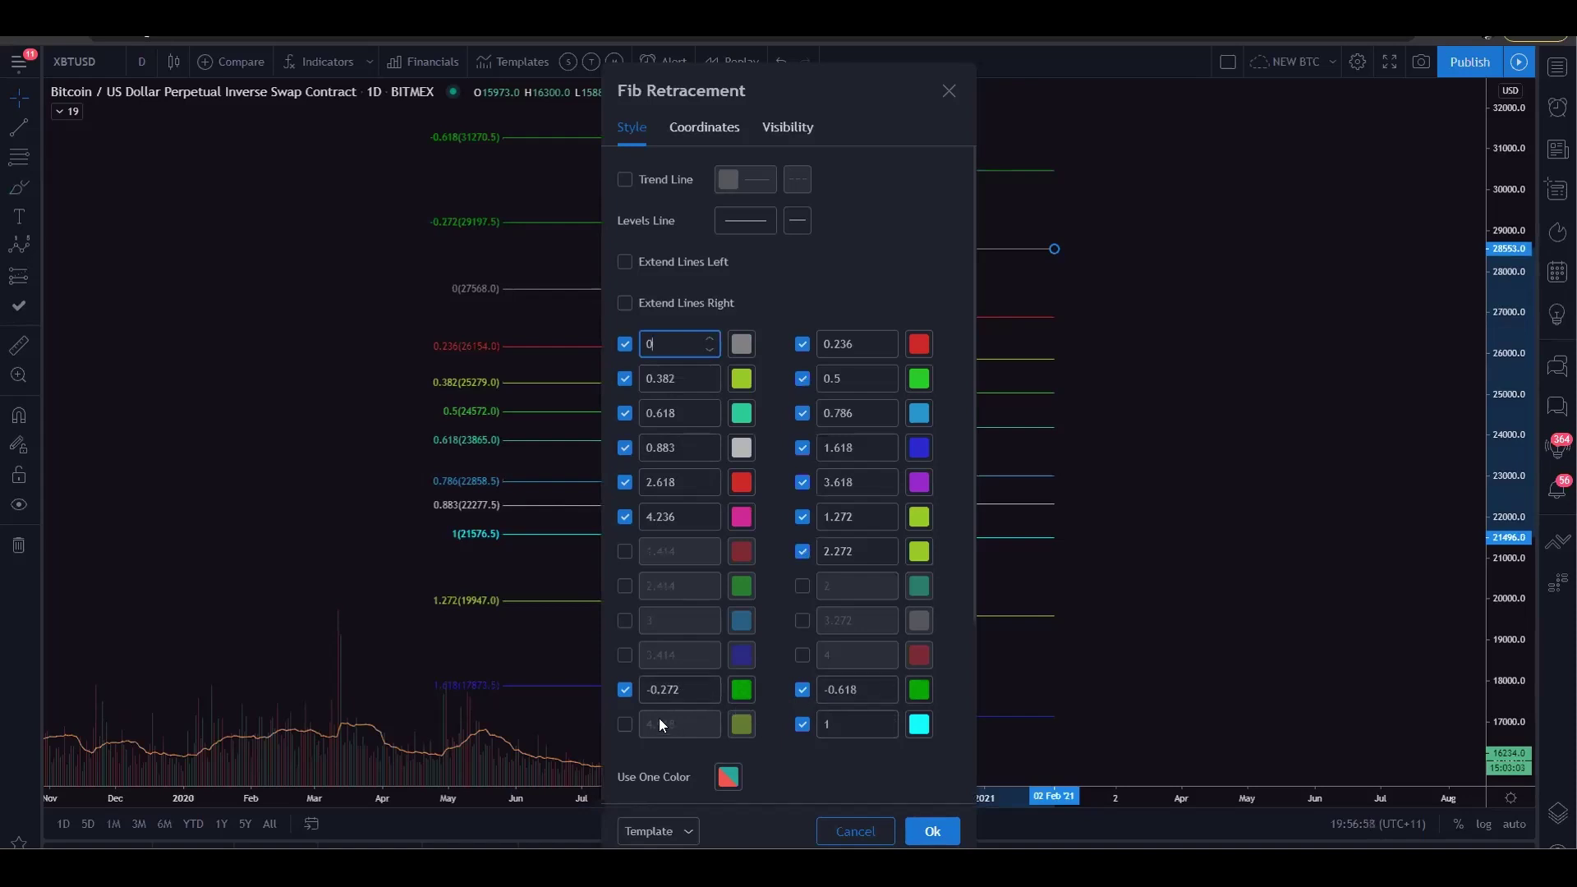
click(650, 690)
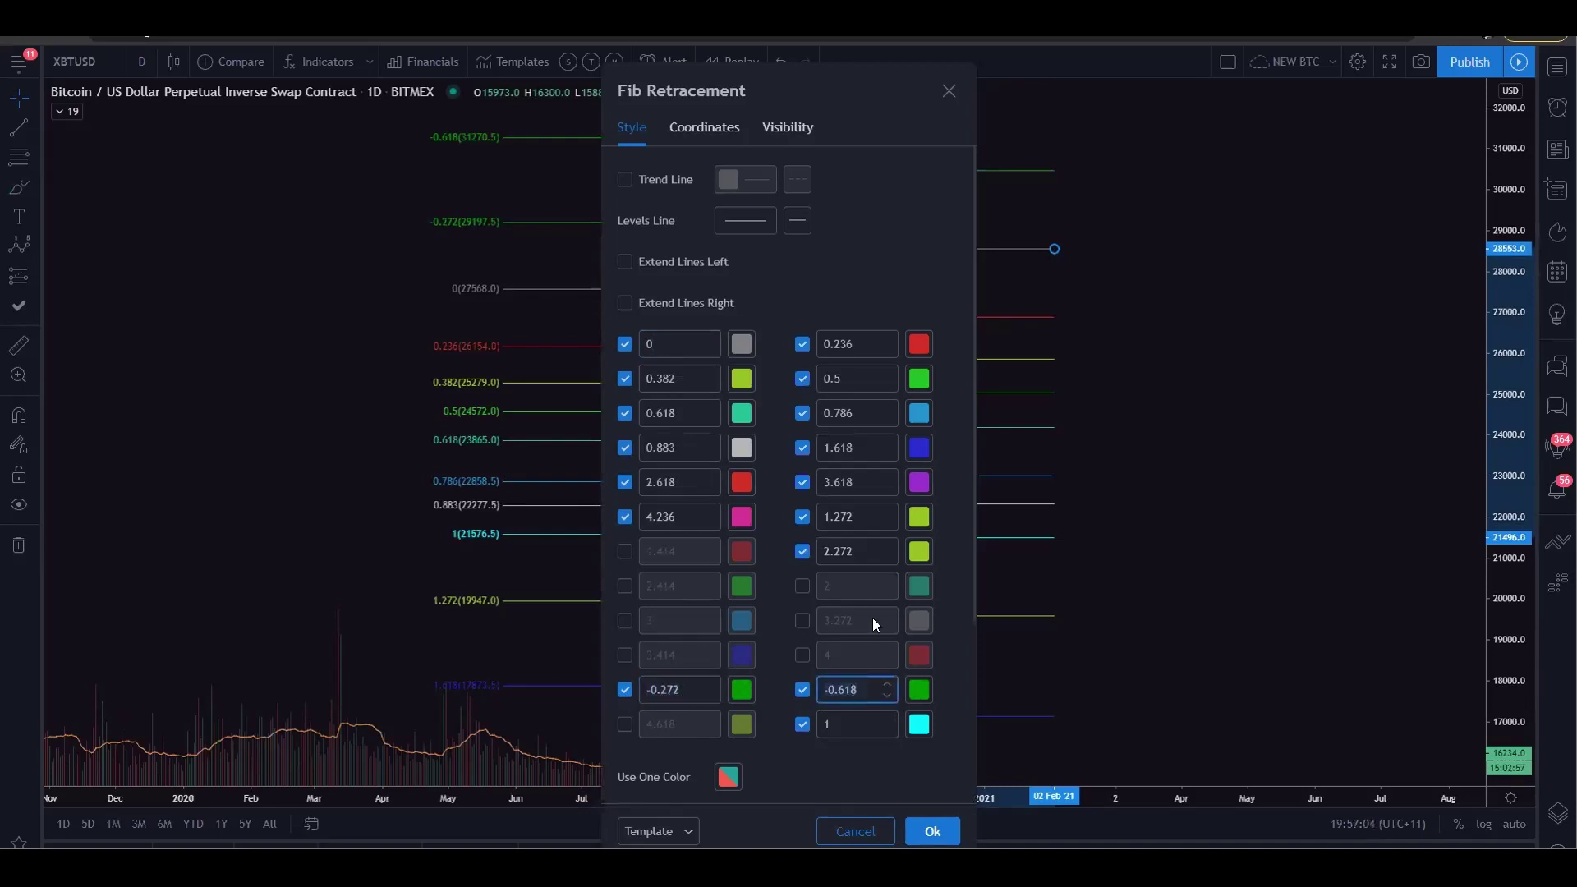
click(950, 91)
- Delete both example Fib Retracements from the empty area above the price candles
drag(1211, 236, 1146, 393)
click(775, 329)
key(Delete)
click(594, 296)
key(Delete)
- Draw a Fib Retracement from the March 2020 low at 3622.5 up to 10056.0 on 10 Sep '20
drag(525, 342, 959, 331)
drag(922, 627, 806, 466)
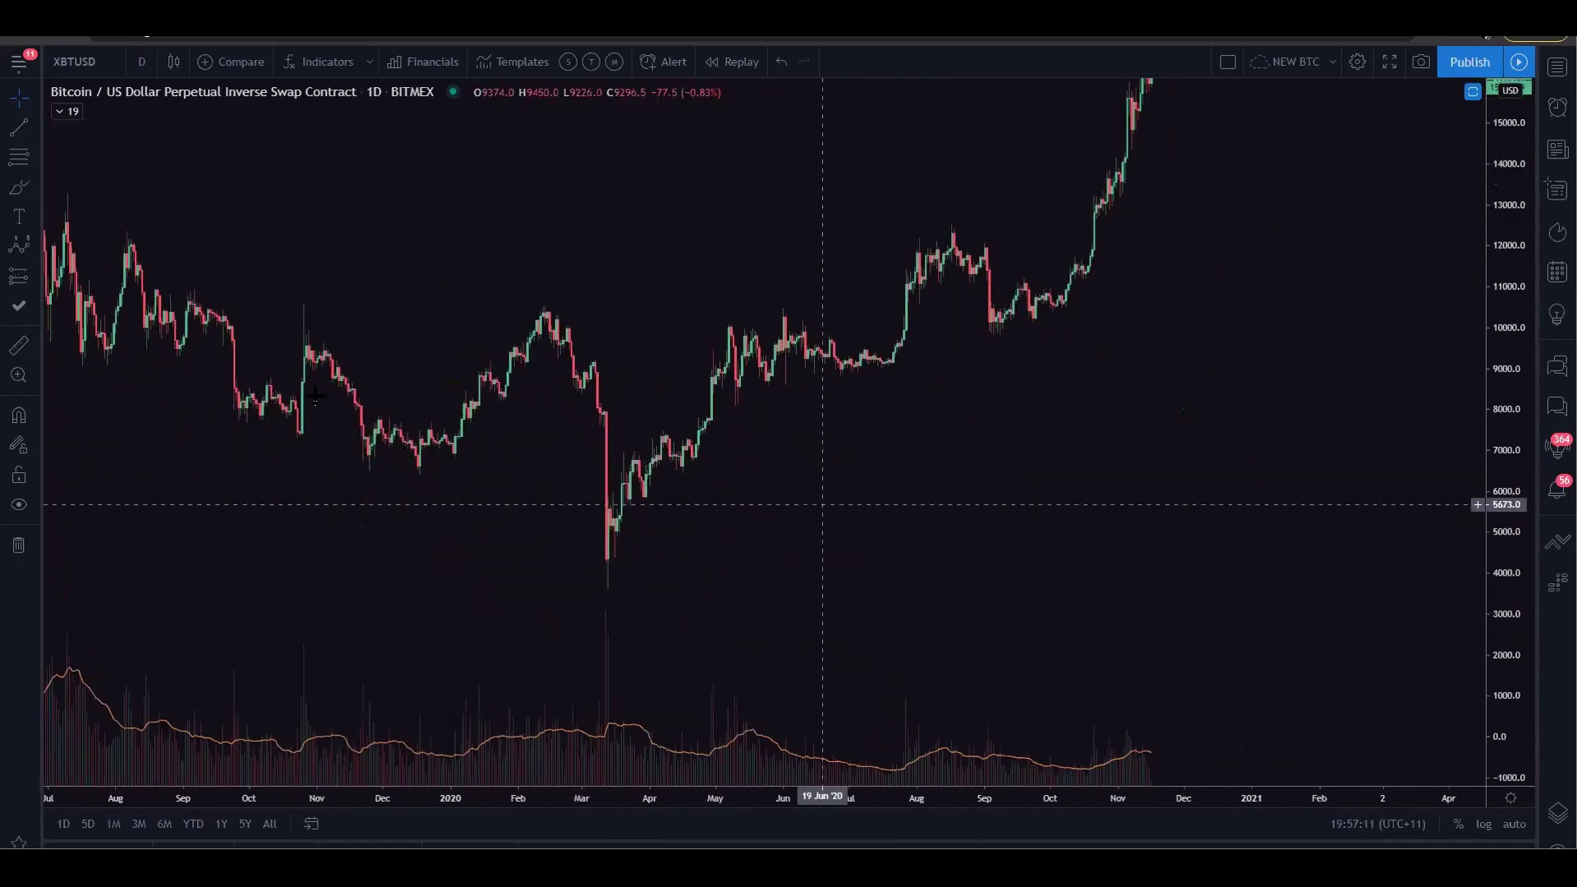
click(17, 157)
click(604, 588)
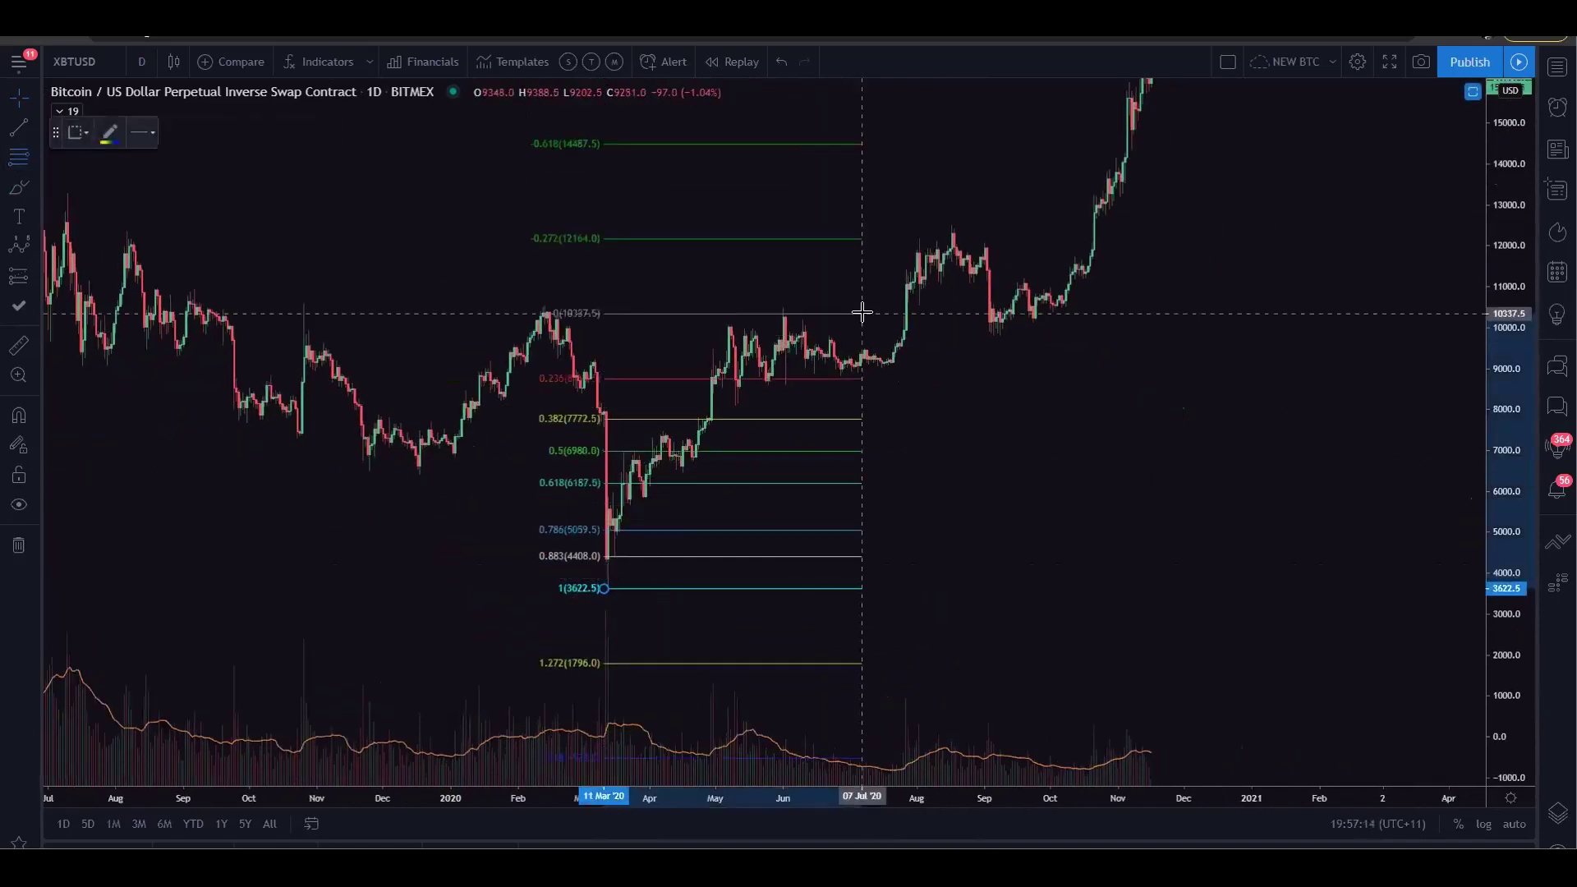
click(1004, 324)
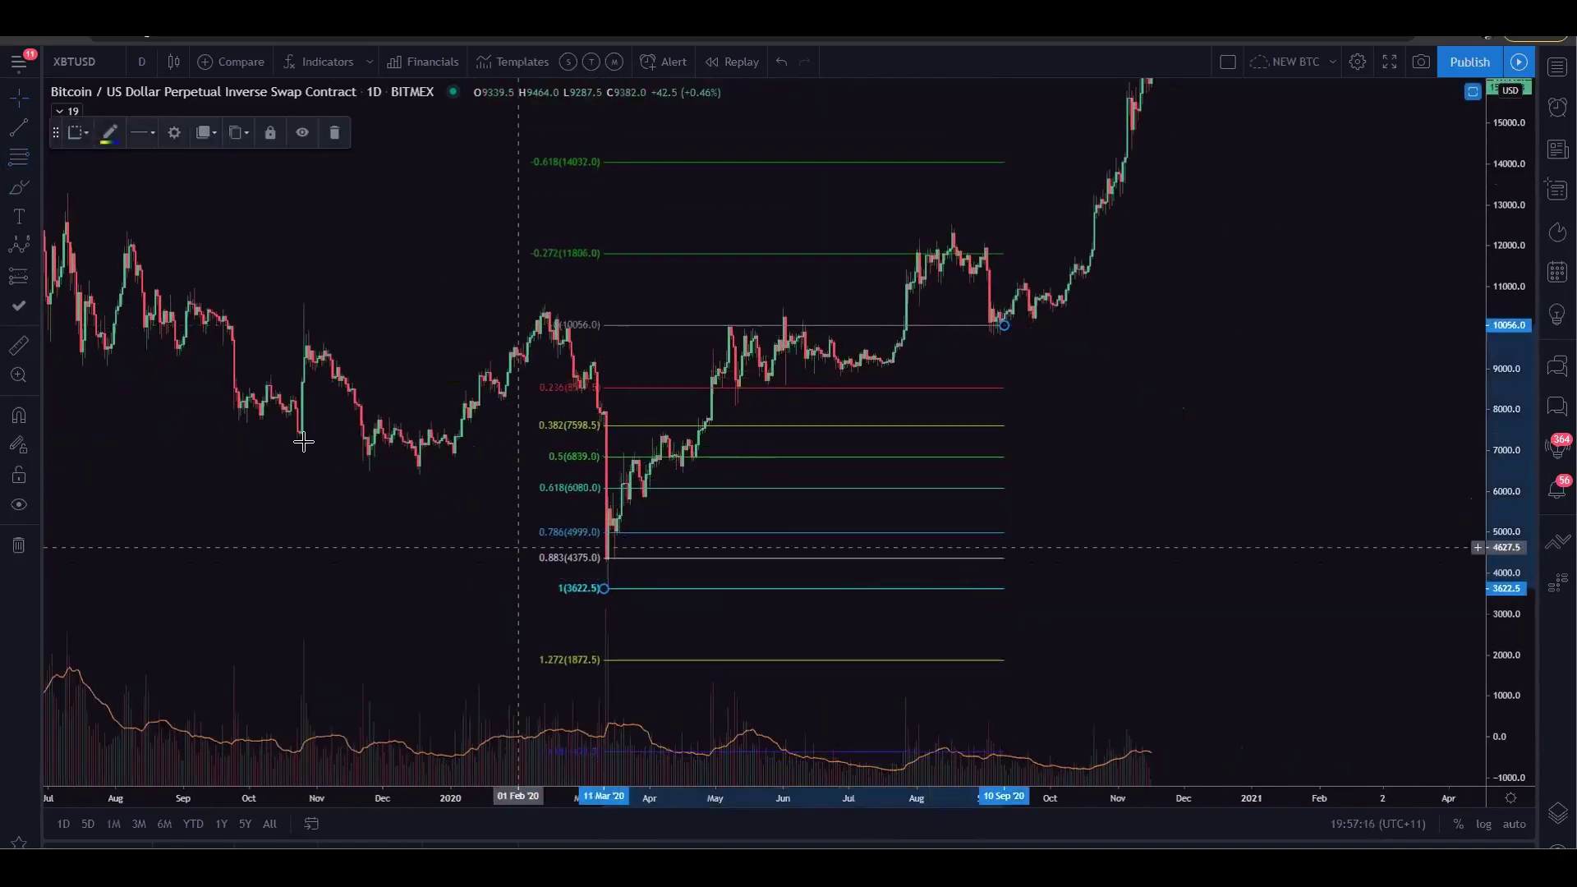
- Draw a green arrow from the low at 3622.5 on 12 Mar '20 to the peak at 10116.5 on 06 May '20
click(39, 131)
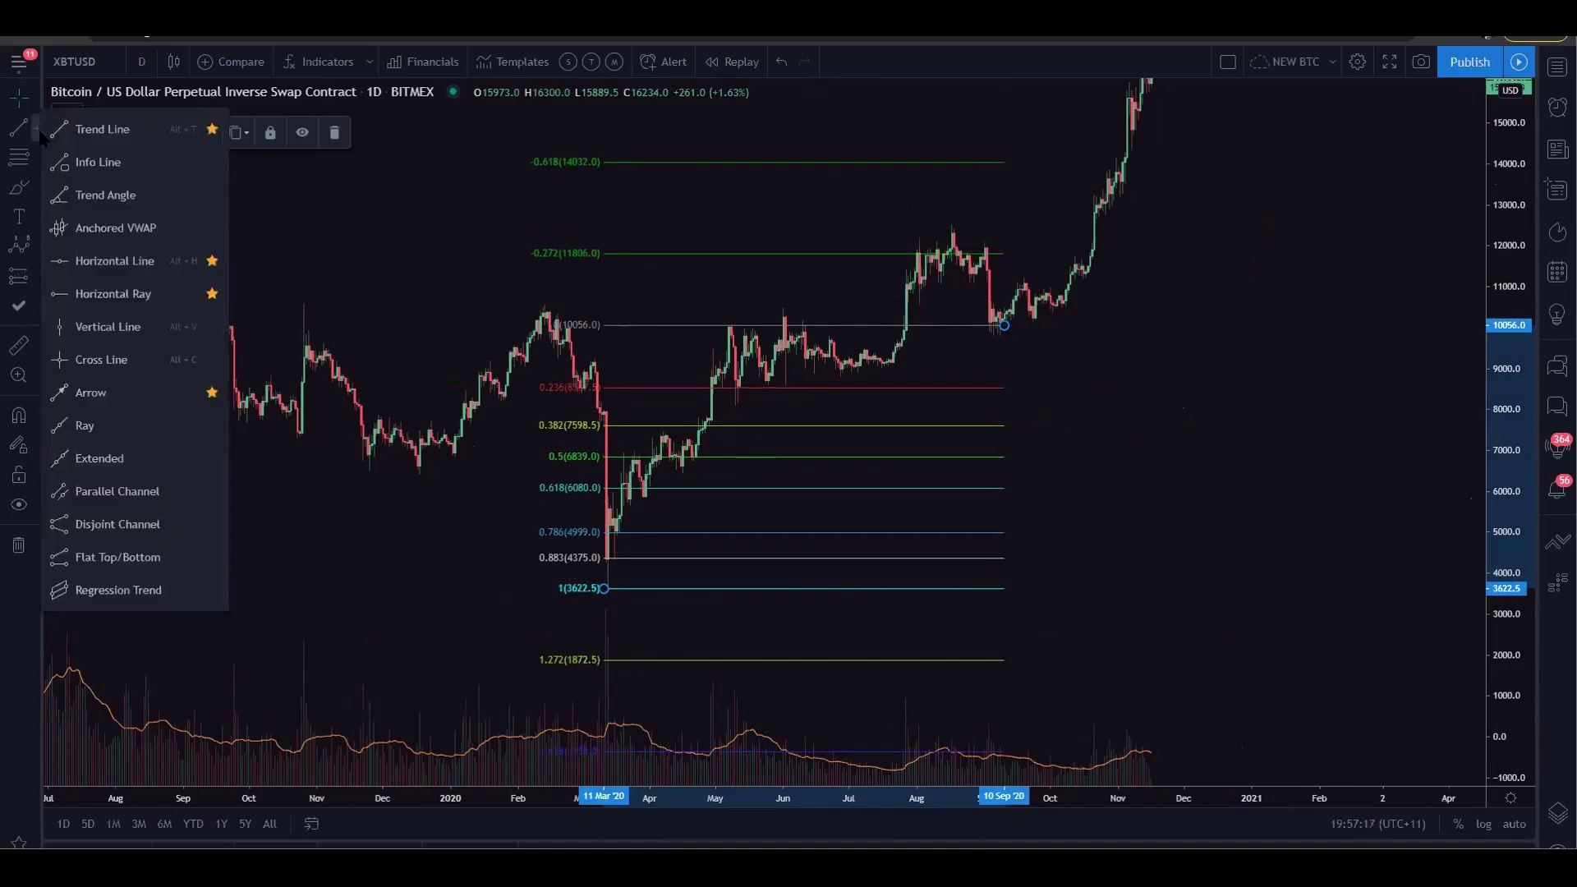
click(78, 393)
click(594, 585)
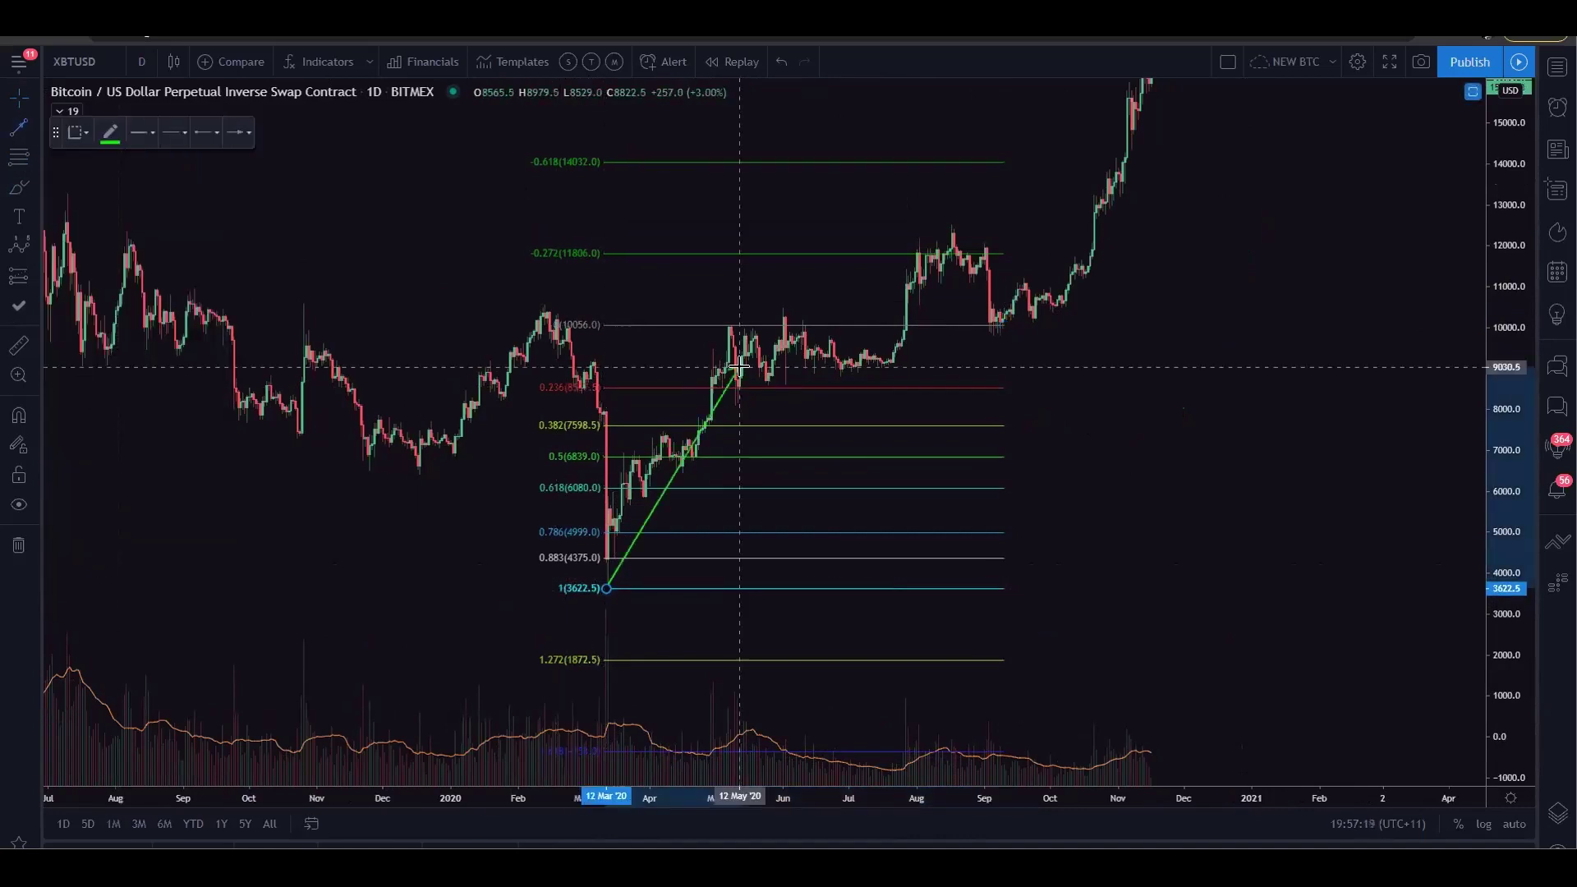
click(725, 324)
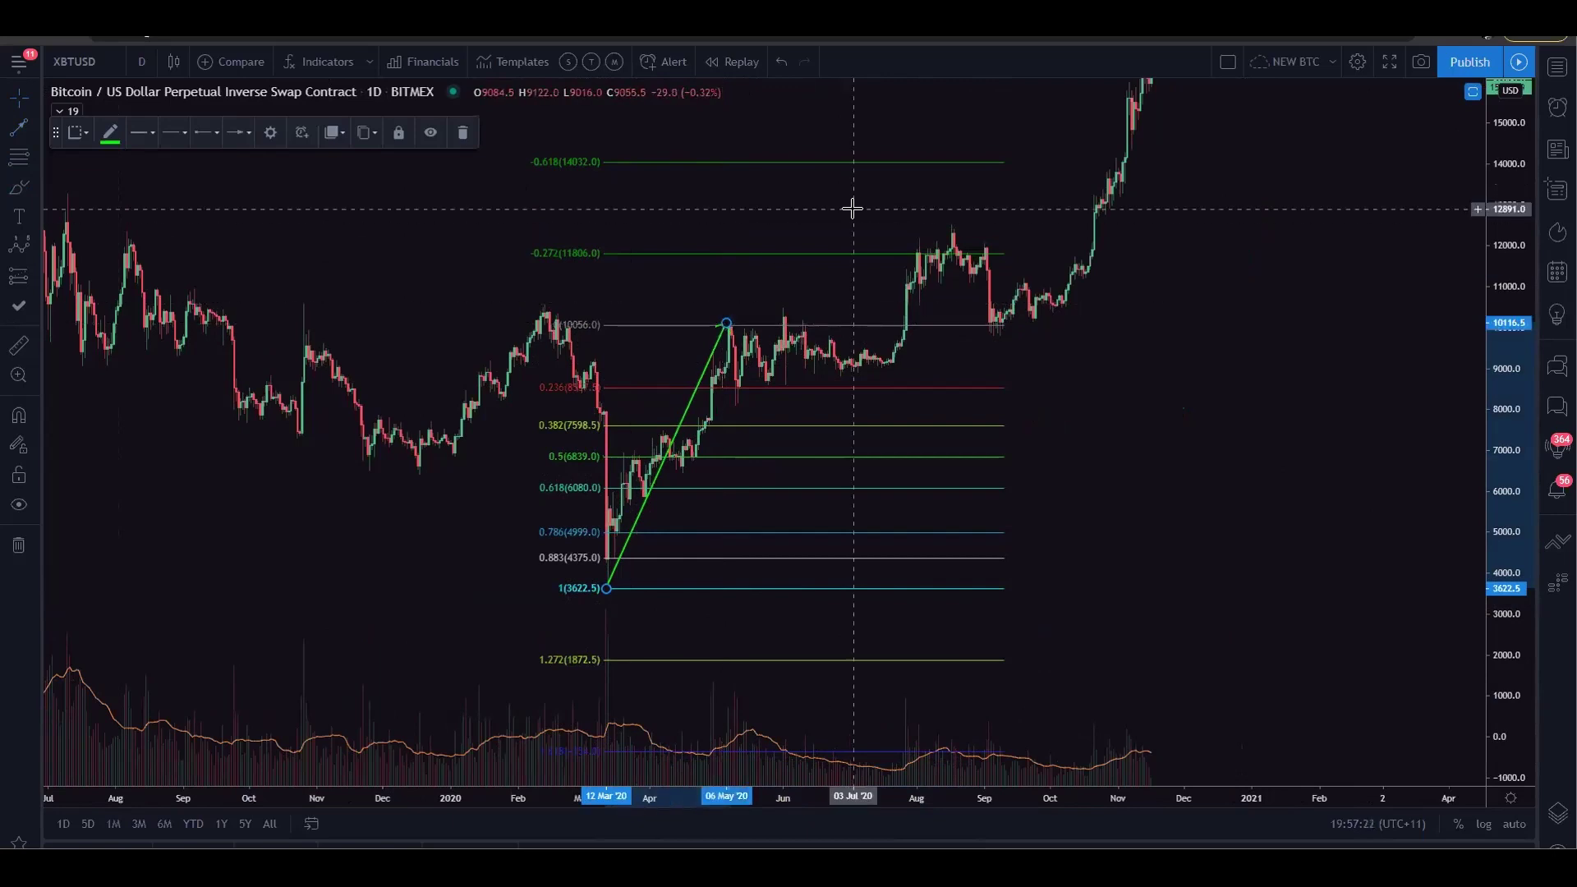
- Examine how price from May to November 2020 behaves around the 0, -0.272 and -0.618 levels
drag(753, 306, 570, 375)
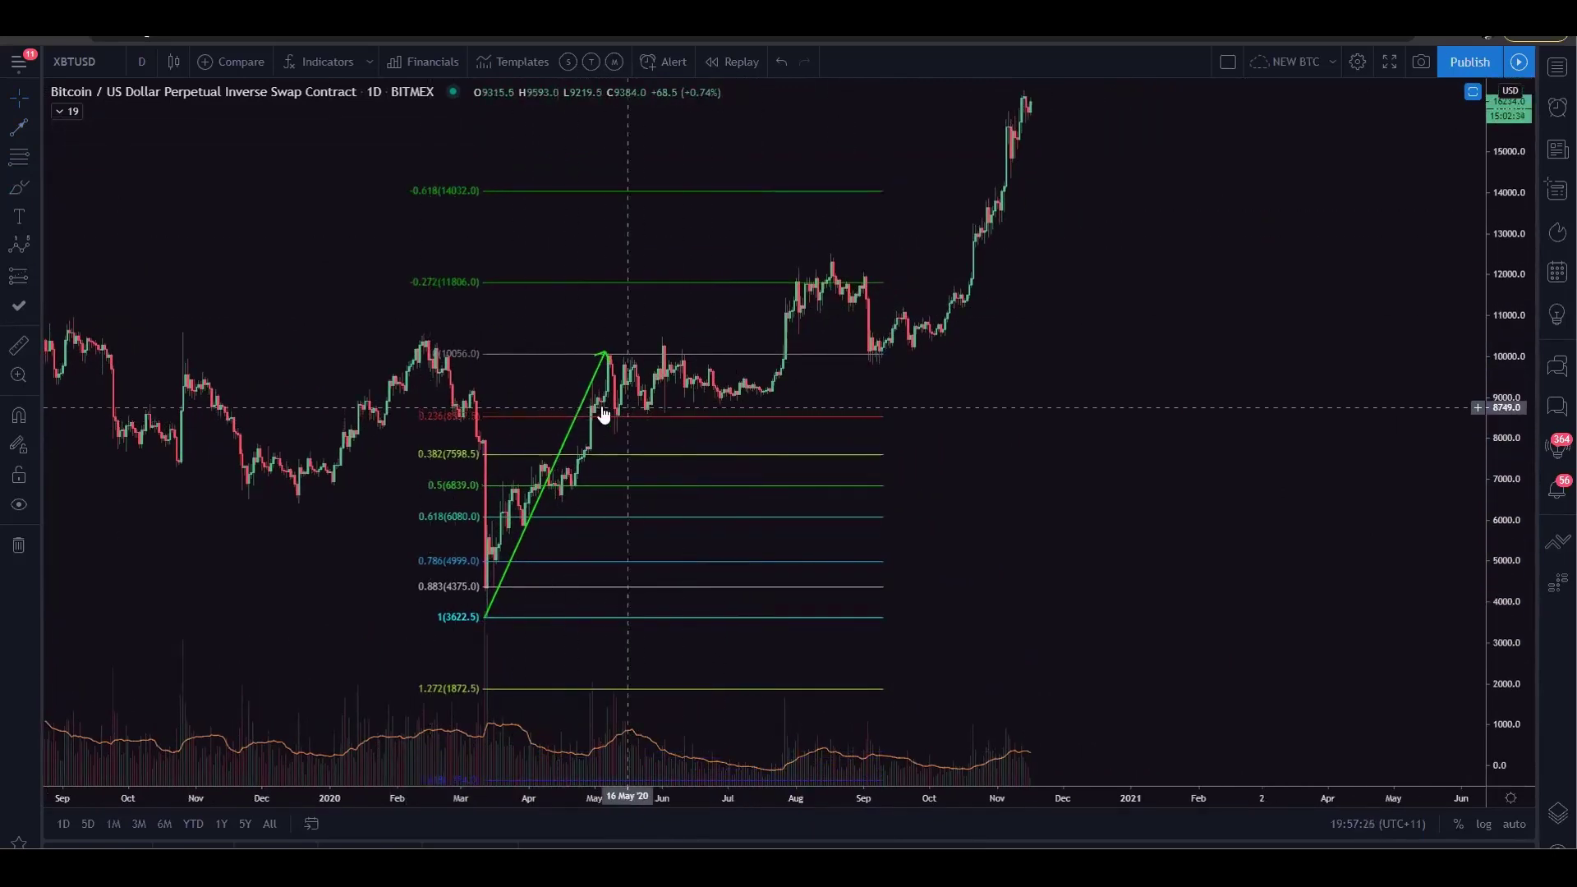
mouse_move(806, 401)
mouse_down()
mouse_move(768, 436)
mouse_move(645, 442)
mouse_up()
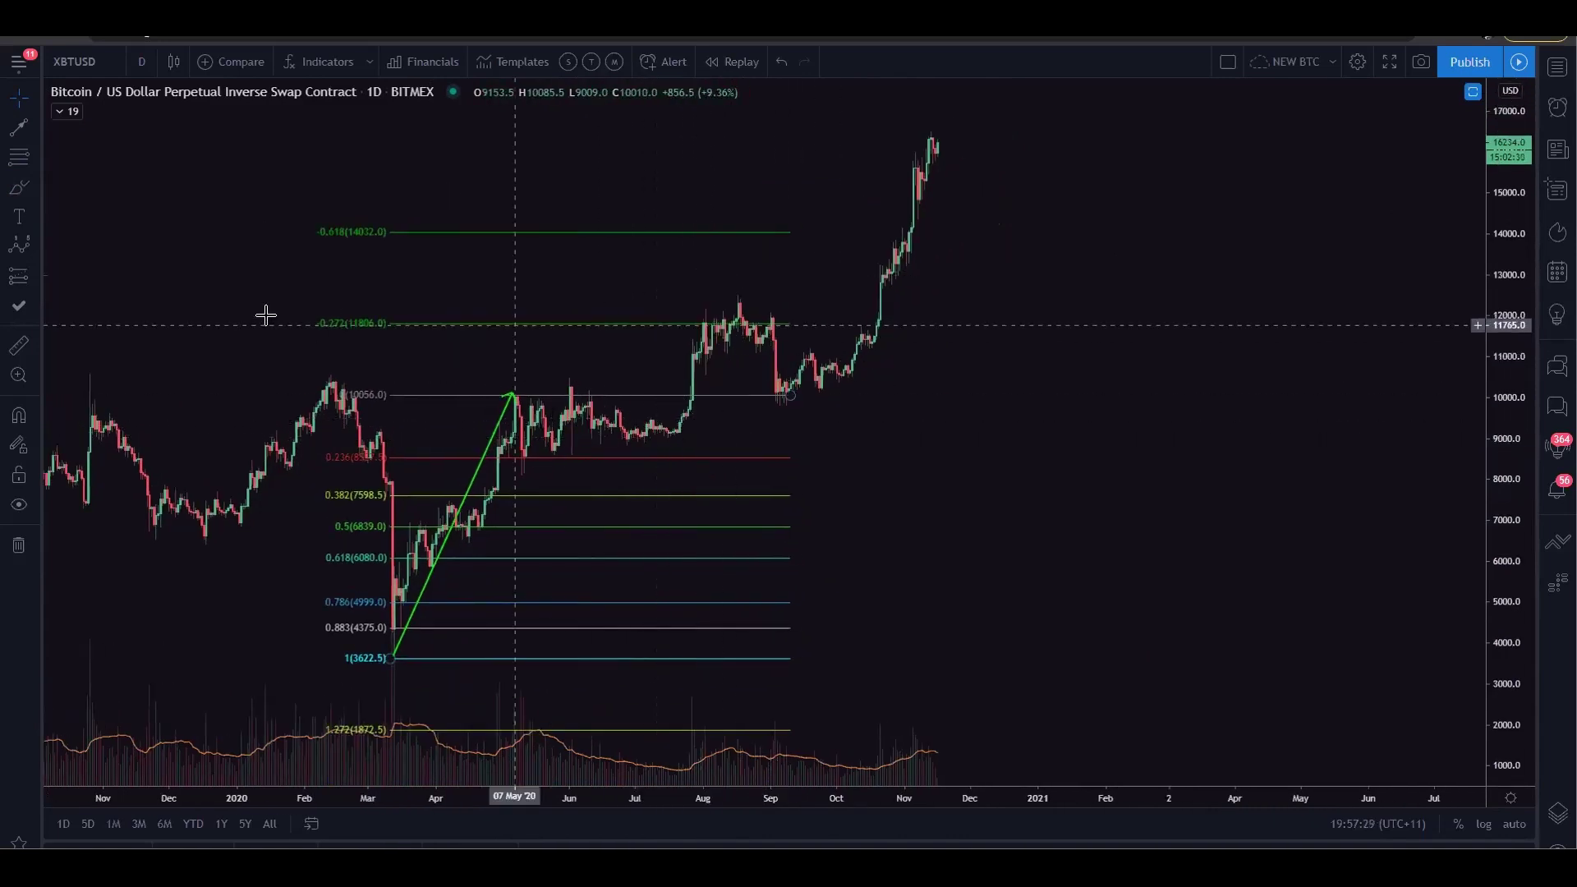
drag(1506, 607, 1408, 303)
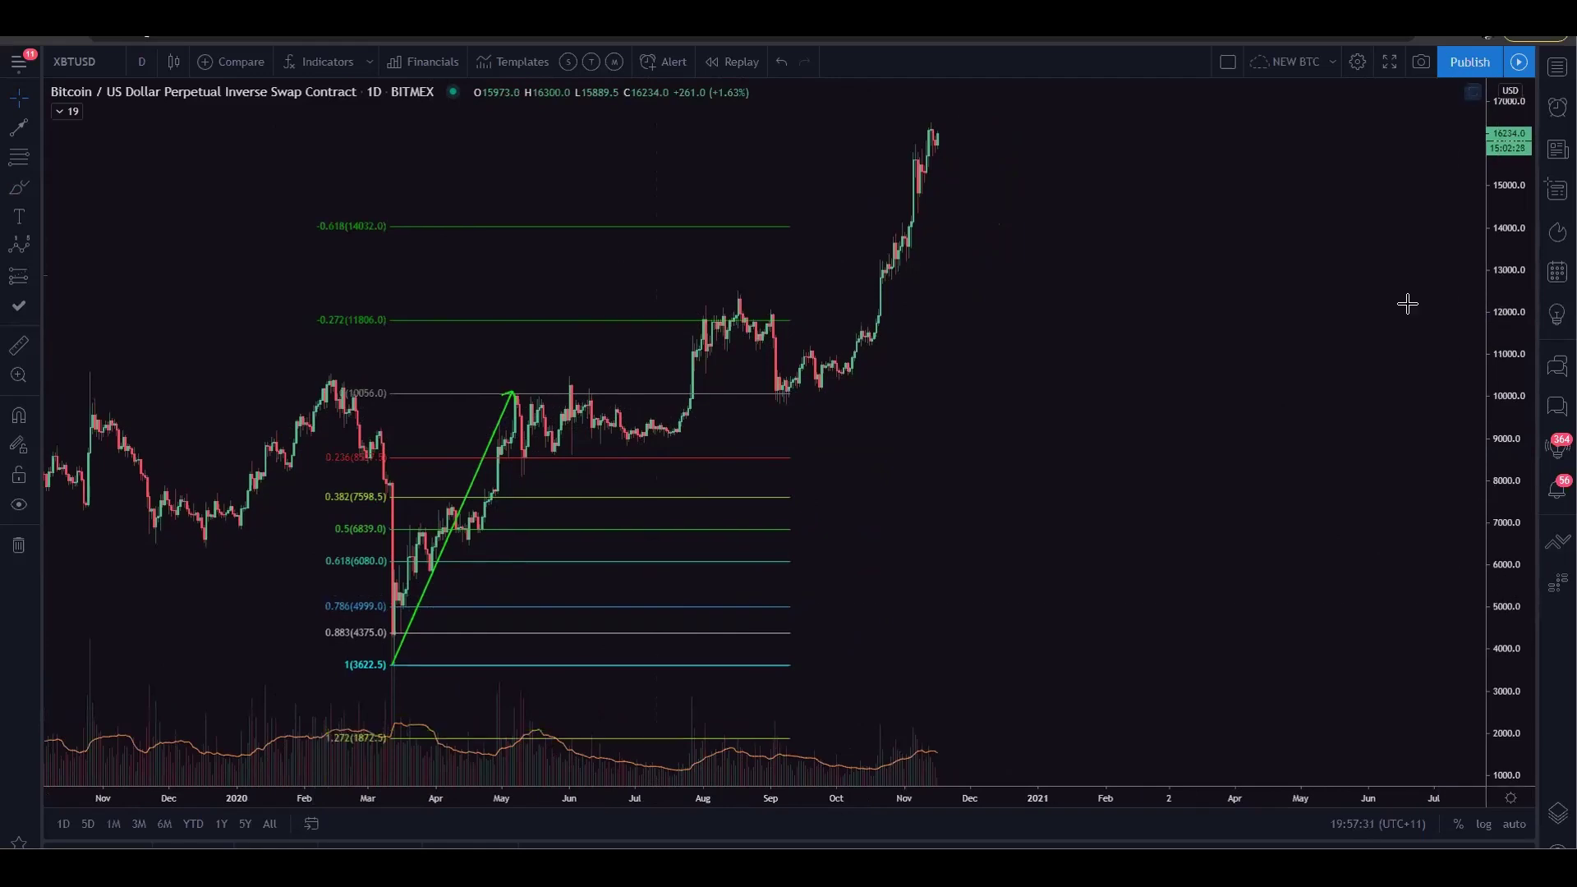
scroll(553, 377, up, 7)
drag(329, 254, 1083, 395)
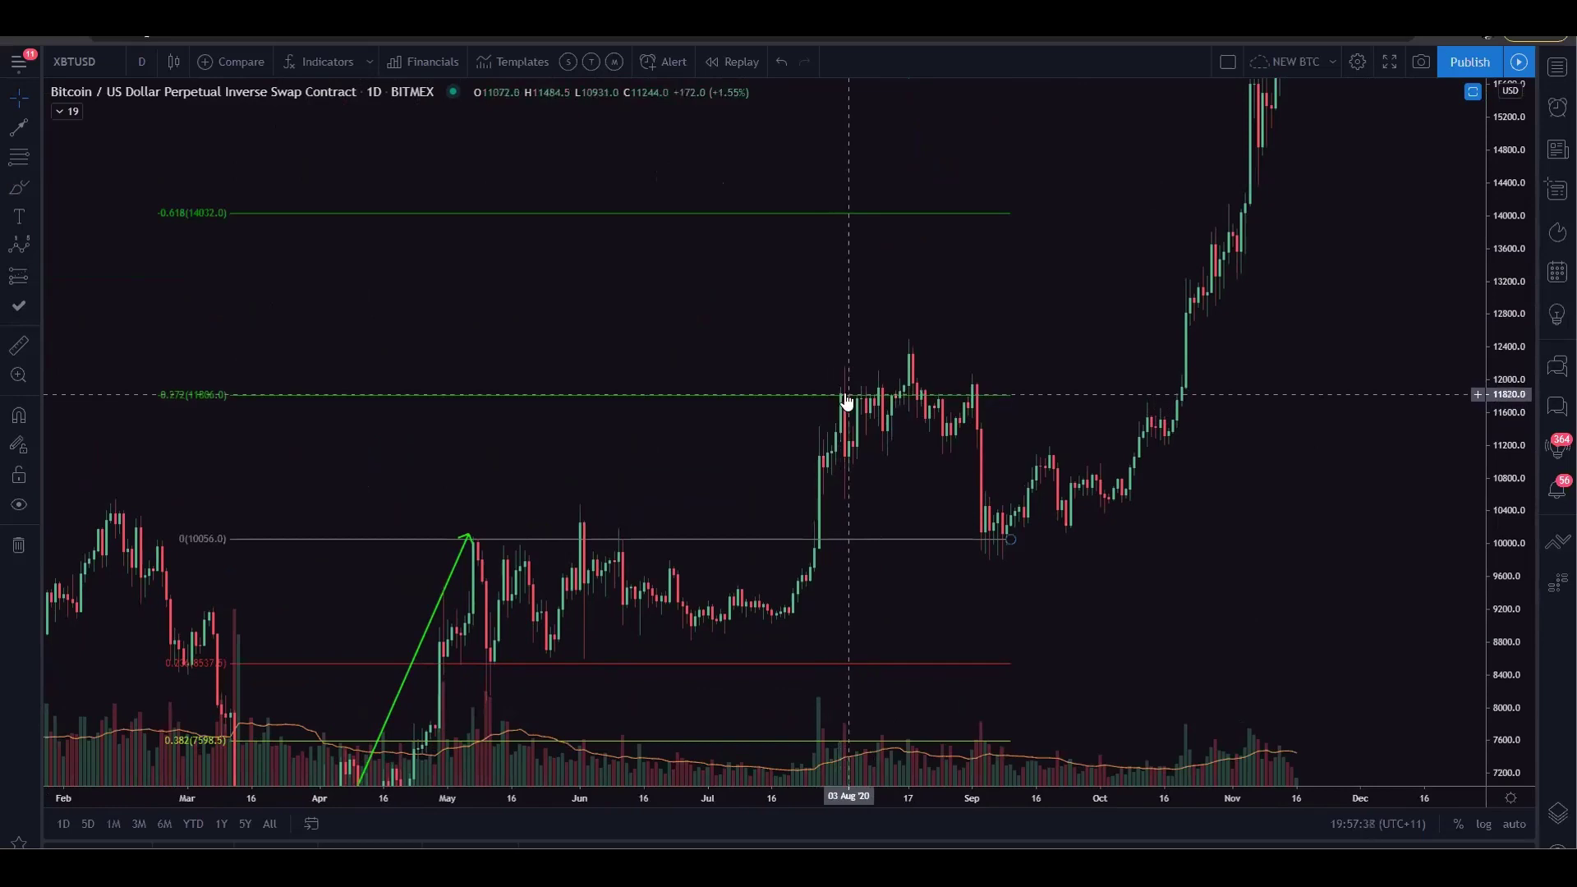
drag(1013, 391, 826, 311)
scroll(816, 296, down, 4)
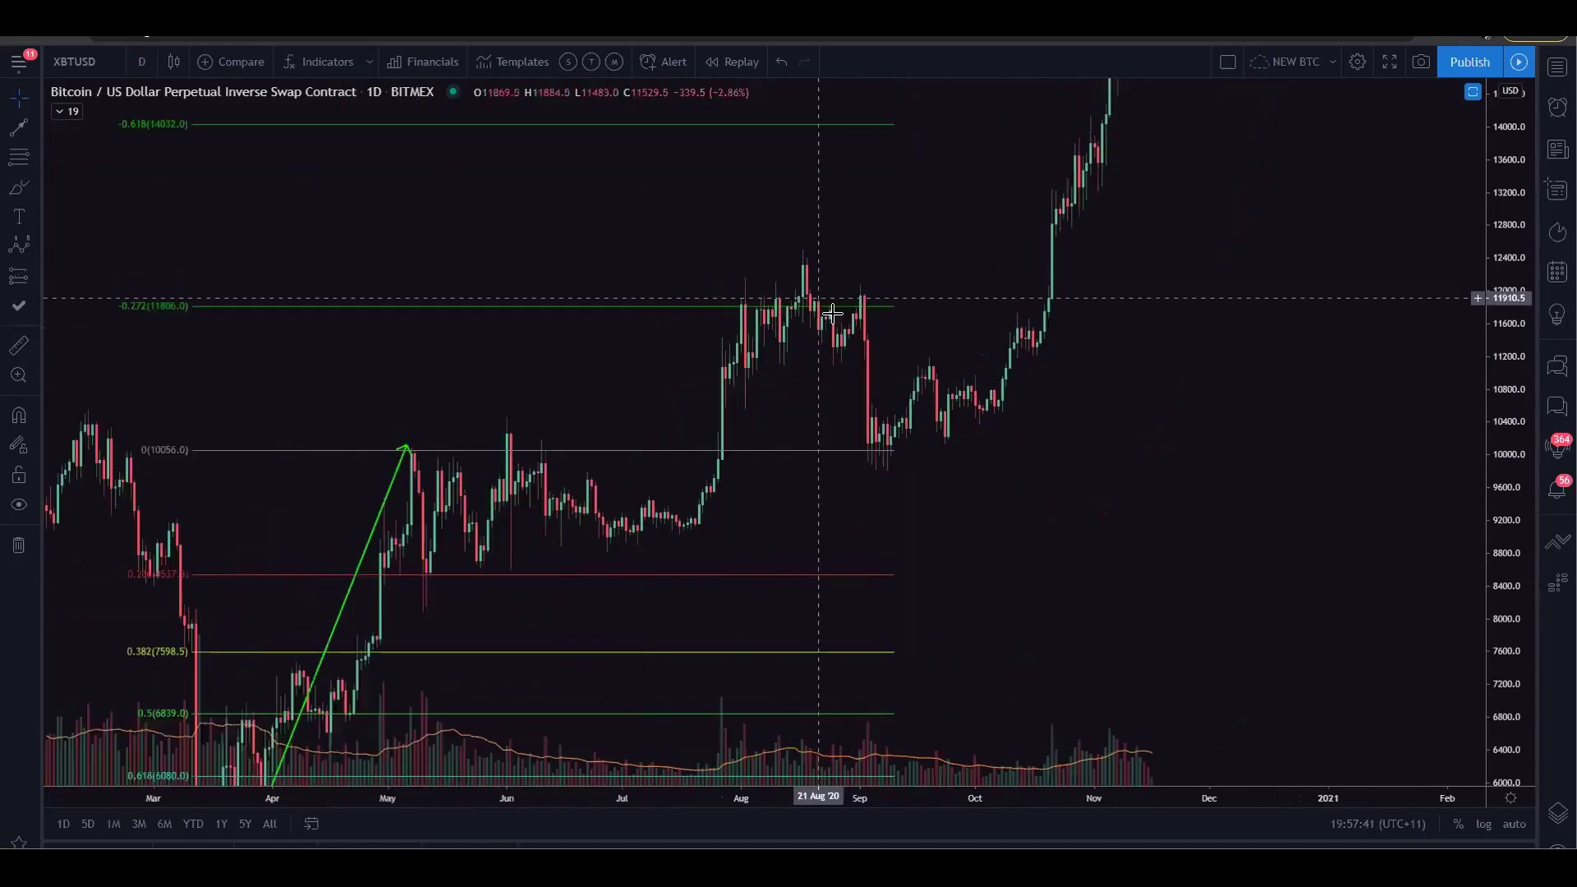
drag(1183, 427, 964, 525)
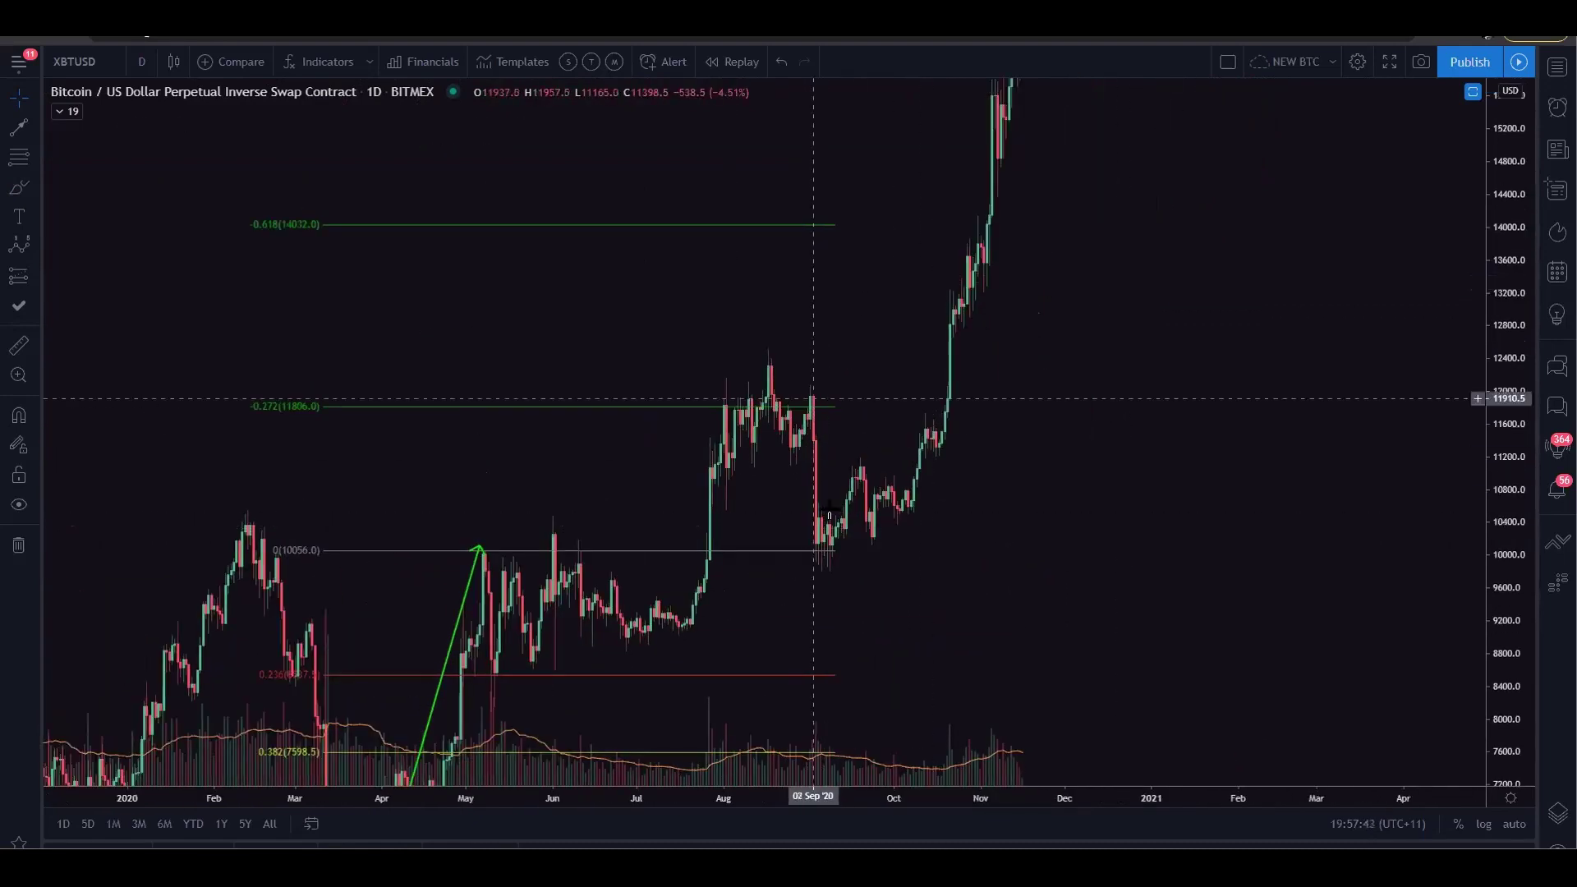
drag(1078, 394, 1046, 515)
drag(989, 618, 1046, 404)
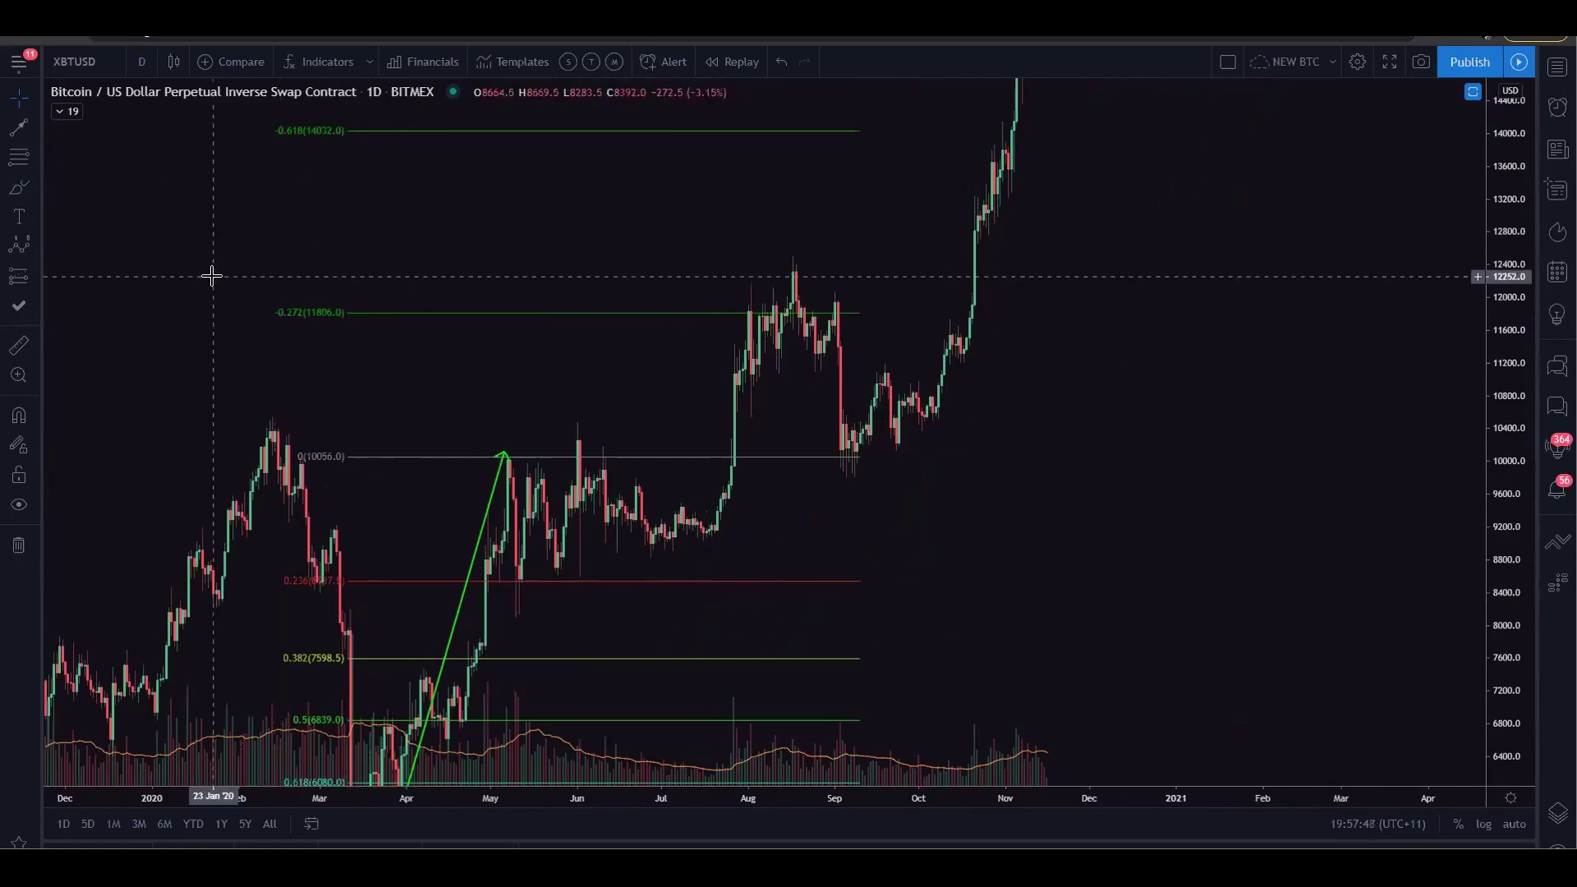
- Go back to the 2019 price action and switch the chart to the 4-hour timeframe
drag(211, 274, 831, 285)
scroll(739, 386, up, 4)
scroll(748, 444, up, 2)
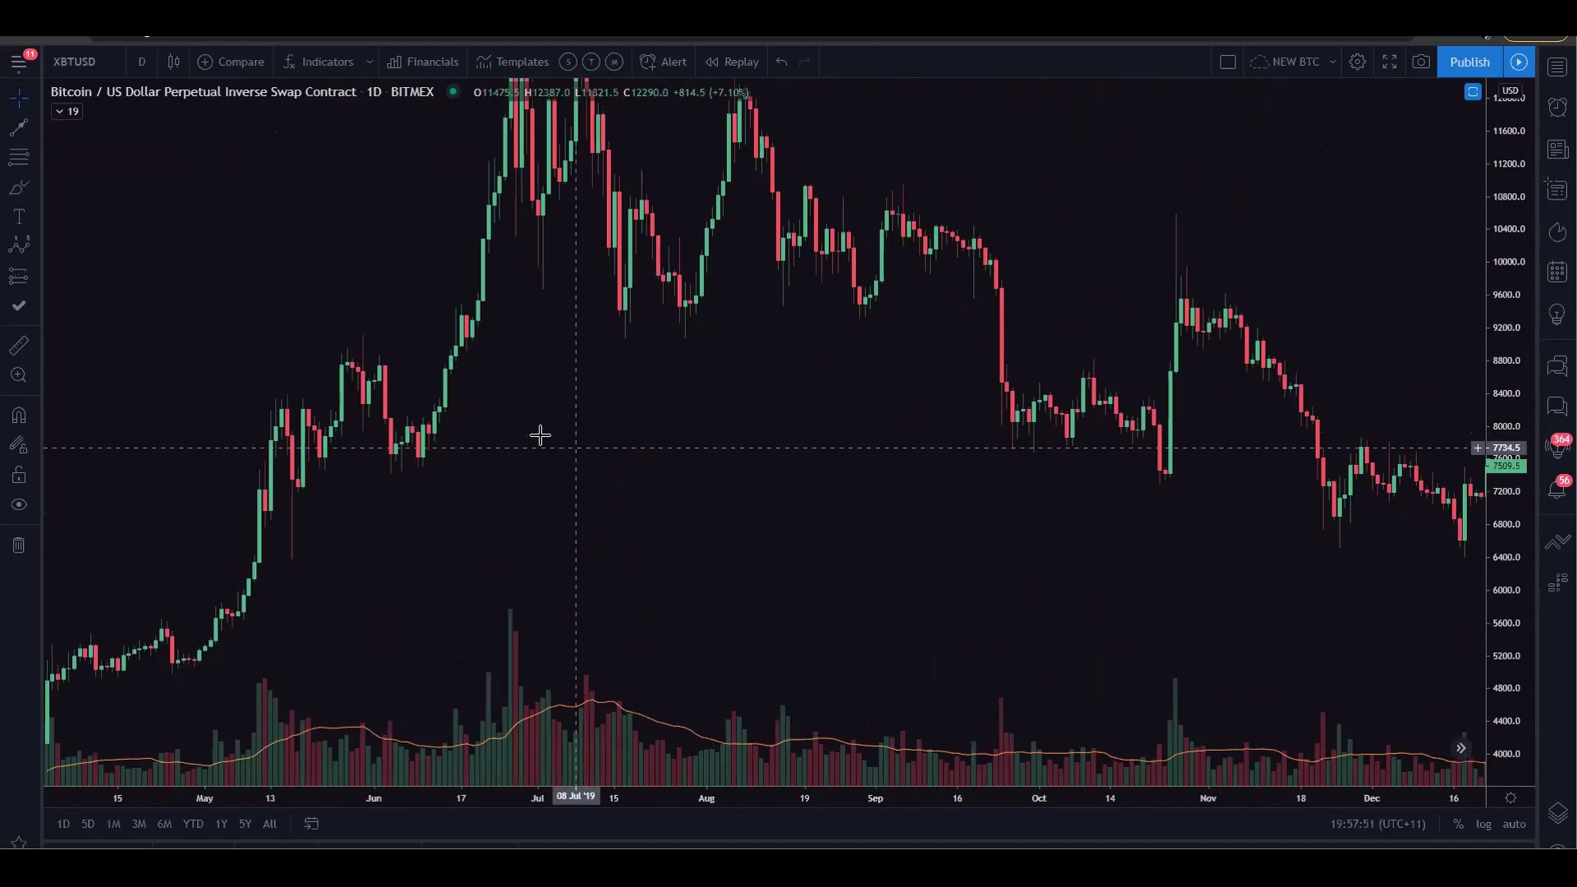
click(141, 63)
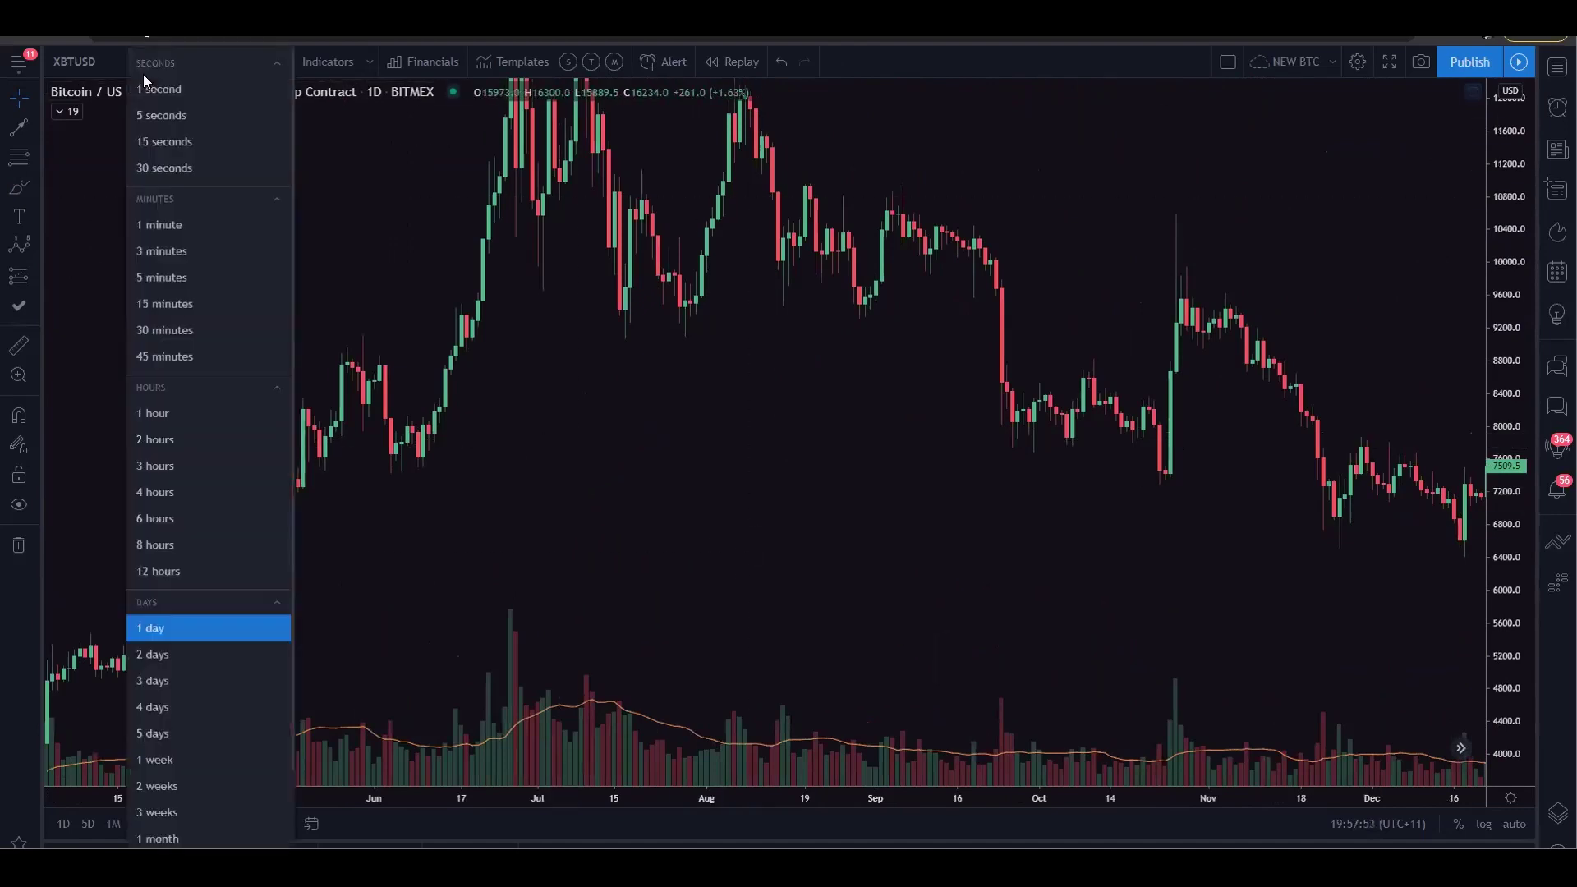
click(158, 491)
- Look through the June 2019 rally on the 4-hour chart for another pennant example
drag(320, 289, 1111, 291)
drag(353, 428, 1007, 430)
scroll(564, 411, up, 2)
scroll(531, 410, up, 5)
drag(531, 410, 1281, 393)
drag(447, 377, 1031, 430)
scroll(1189, 482, up, 4)
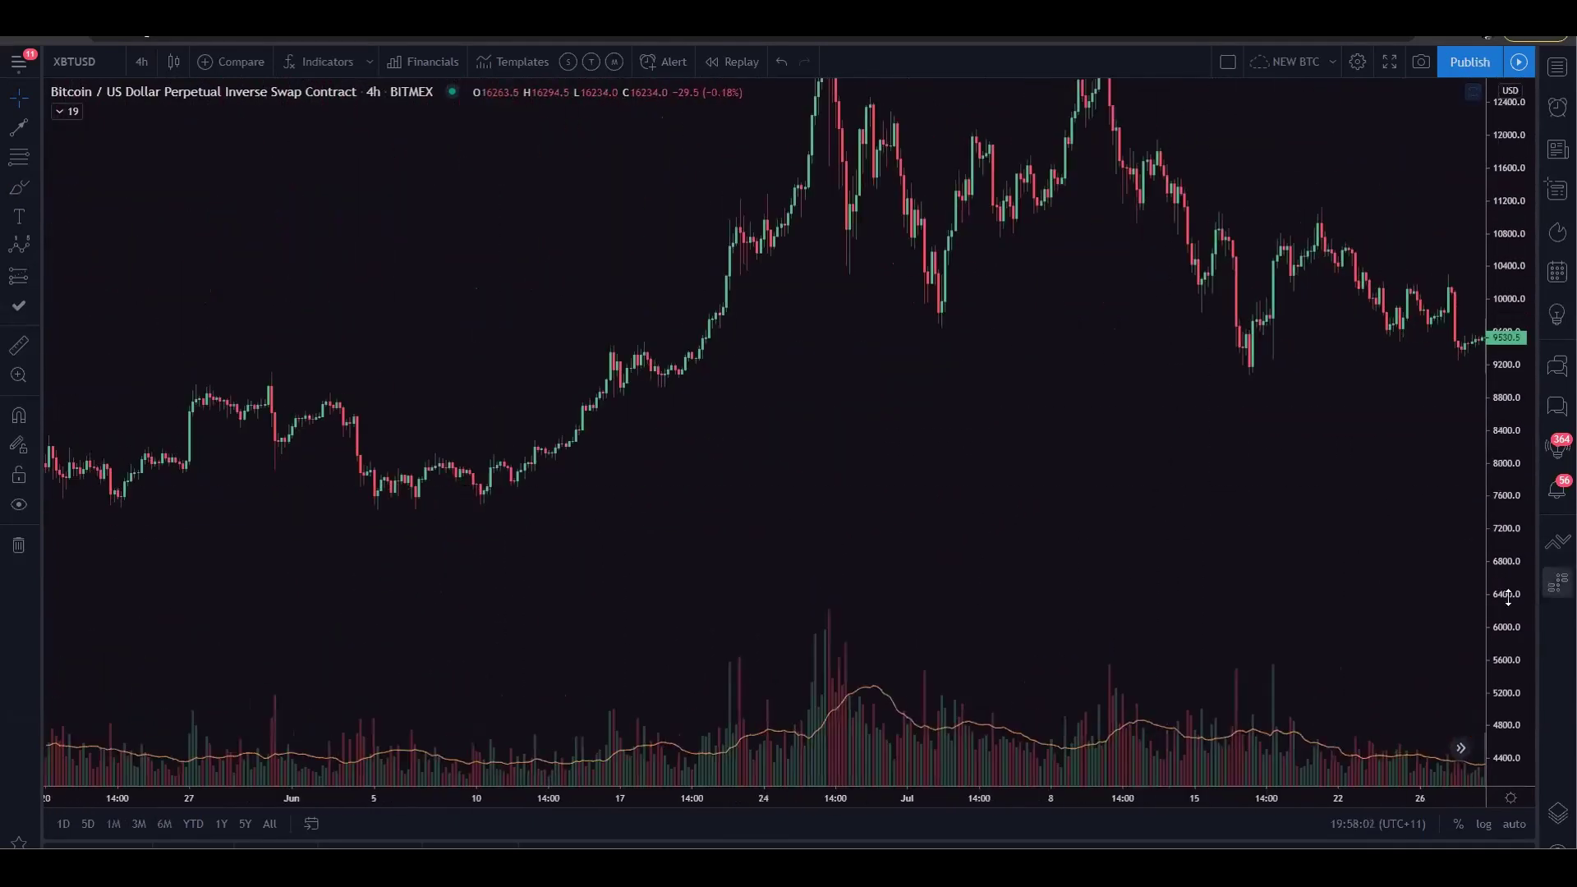
drag(1508, 597, 1508, 357)
scroll(609, 528, up, 5)
drag(356, 428, 849, 442)
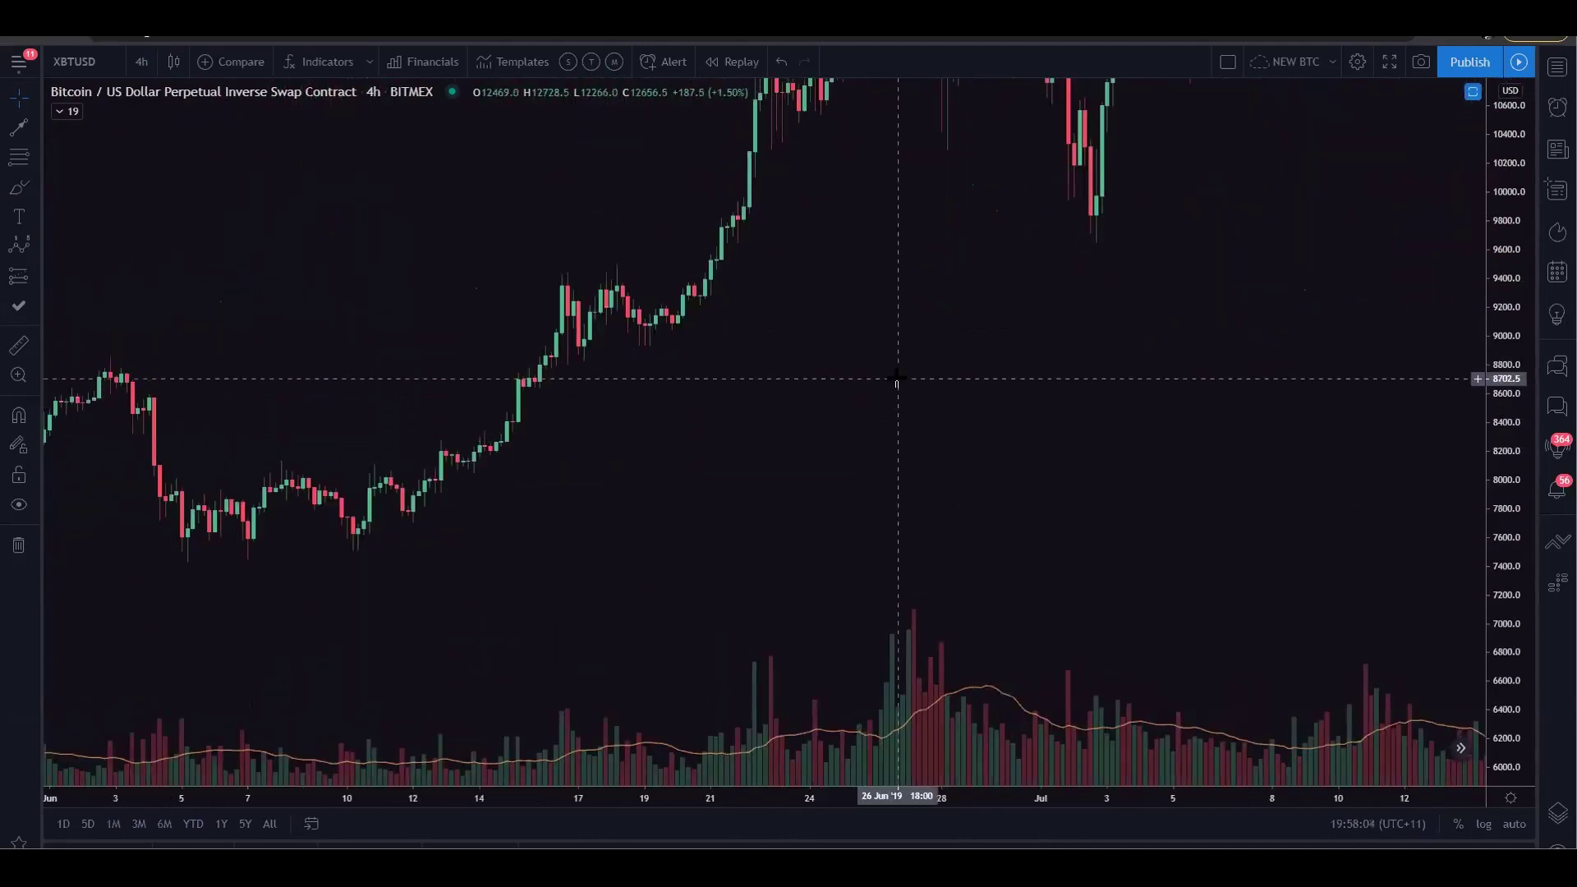
drag(897, 378, 1033, 450)
drag(1503, 579, 1493, 472)
drag(989, 543, 950, 538)
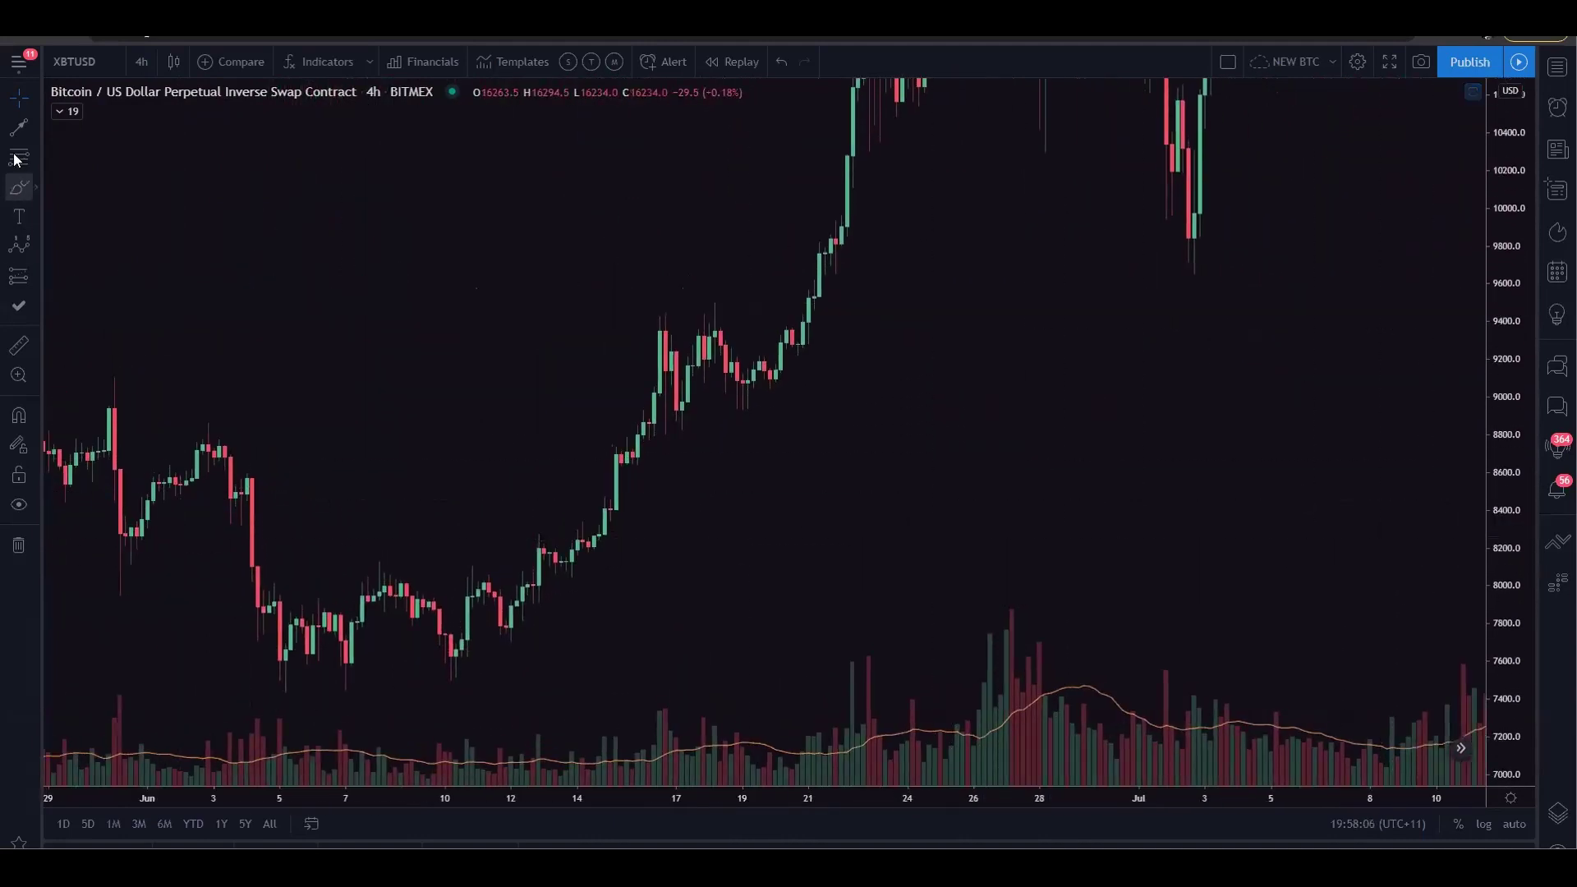
- Draw a trend line along the June 2019 consolidation highs from 9453.5 down to 9192.0, and colour it teal
click(38, 132)
click(115, 128)
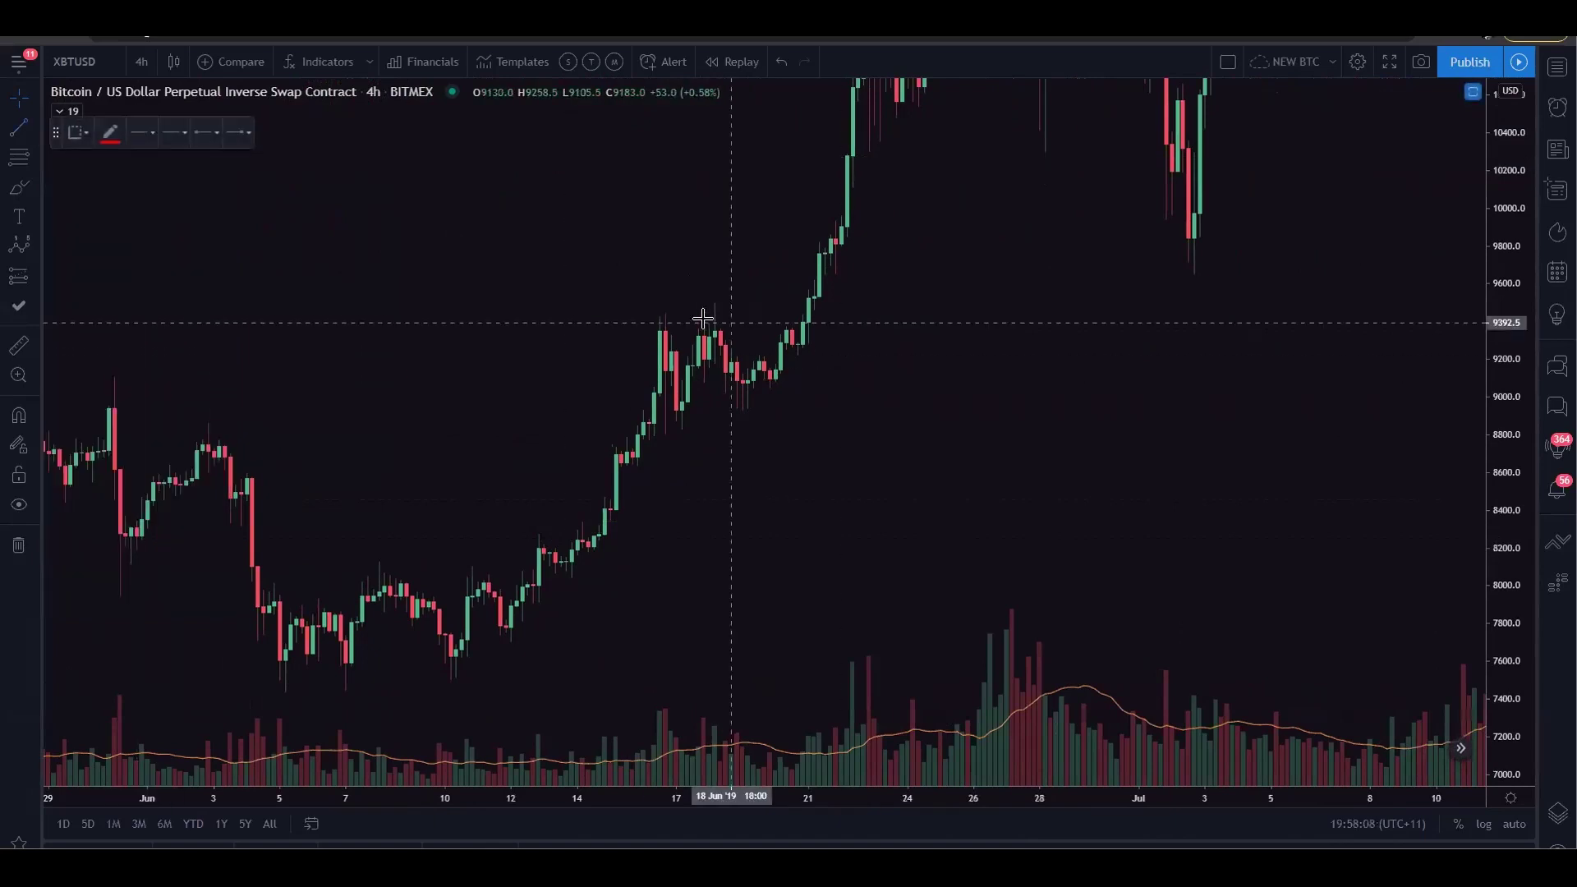
click(831, 361)
click(109, 133)
click(181, 183)
- Draw a rising trend line under the consolidation lows from about 8820 to about 9120 to complete the pennant
key(alt+t)
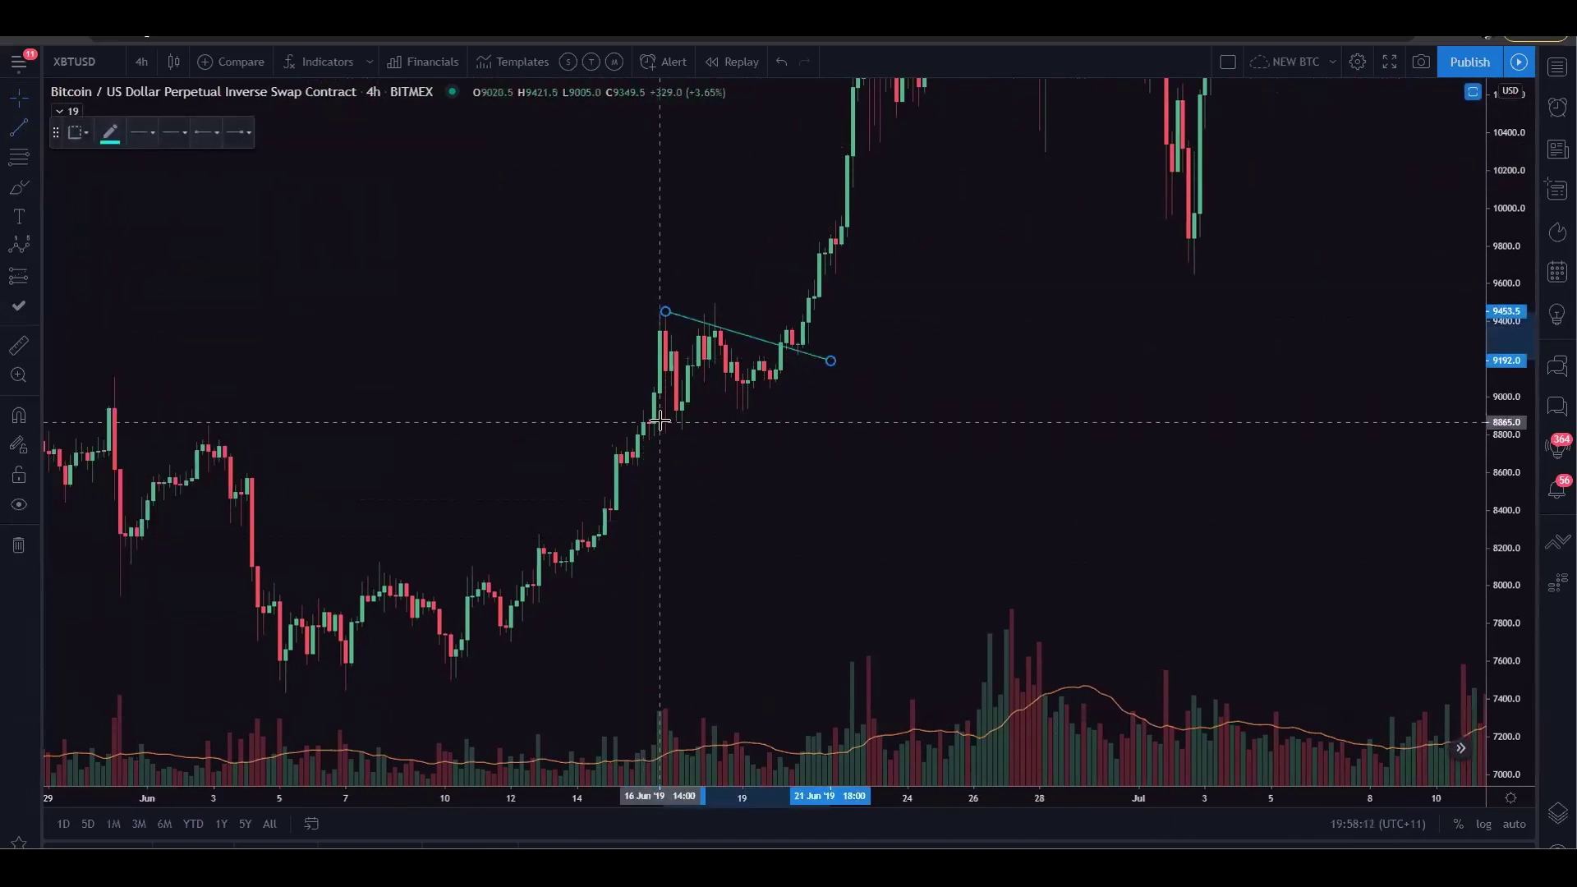
click(655, 429)
click(826, 374)
click(872, 418)
- Draw a Fib Retracement from the low at 7491.5 on 10 Jun '19 up to 9444.5 on 26 Jun '19
key(alt+t)
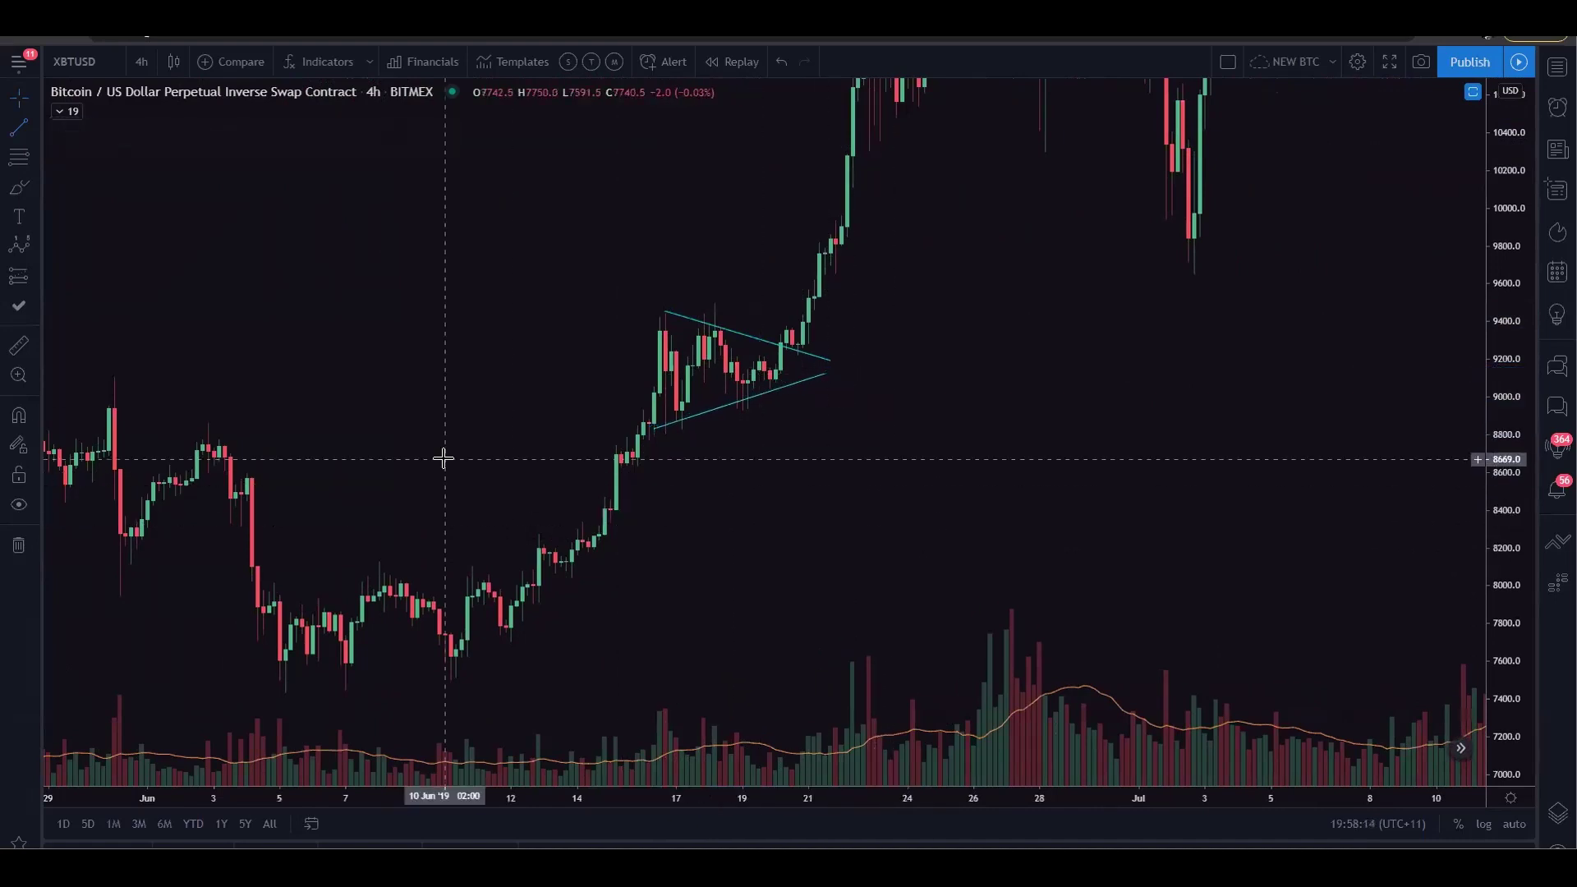
drag(440, 456, 422, 444)
key(alt+h)
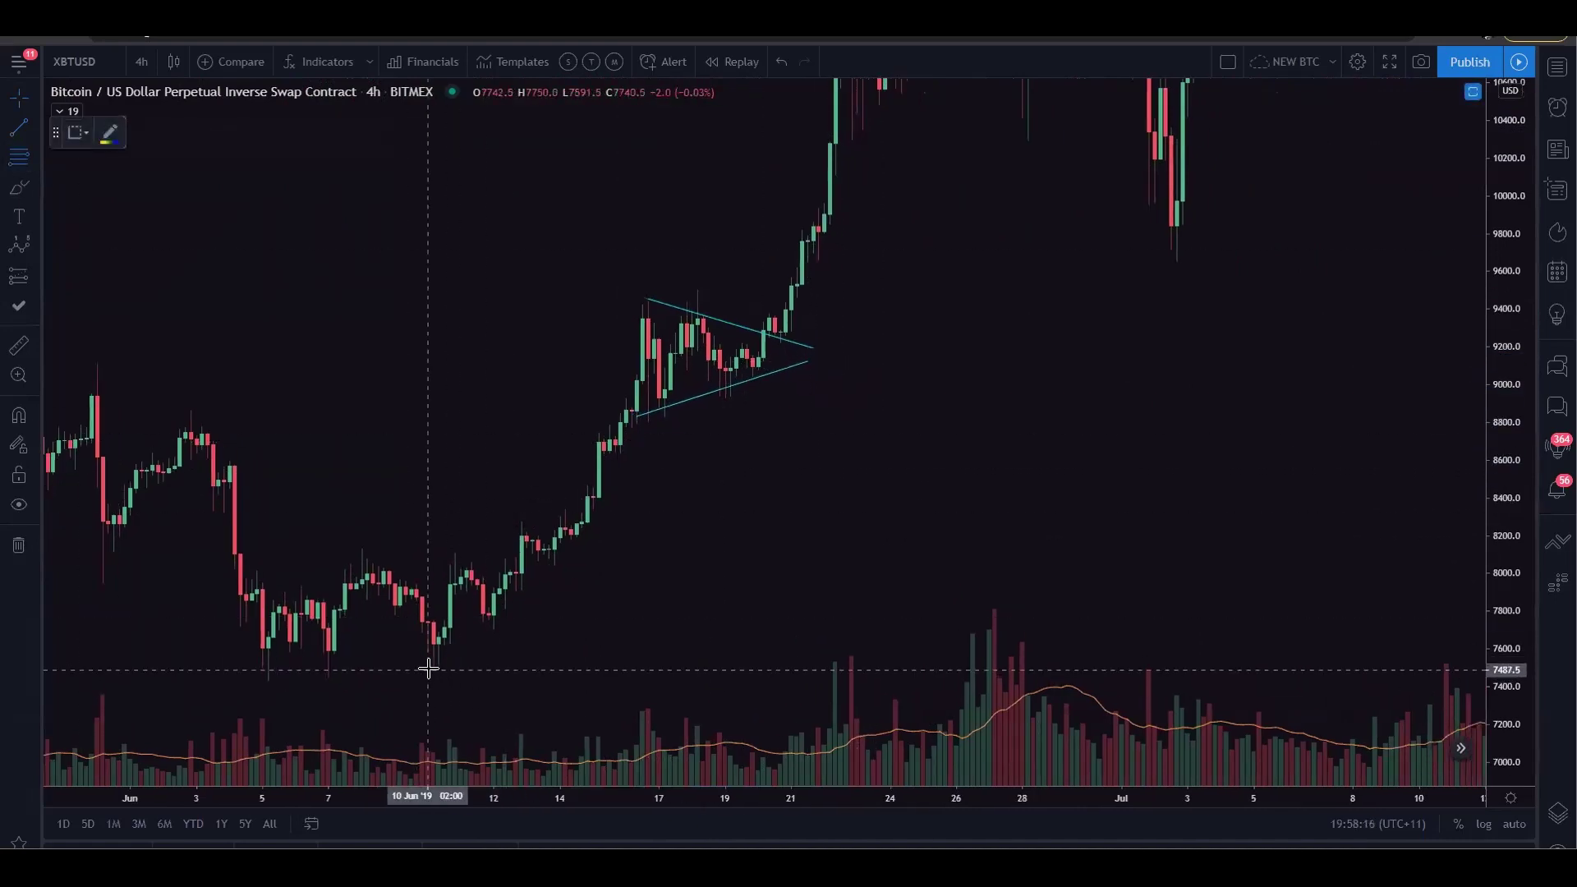
click(428, 669)
click(969, 300)
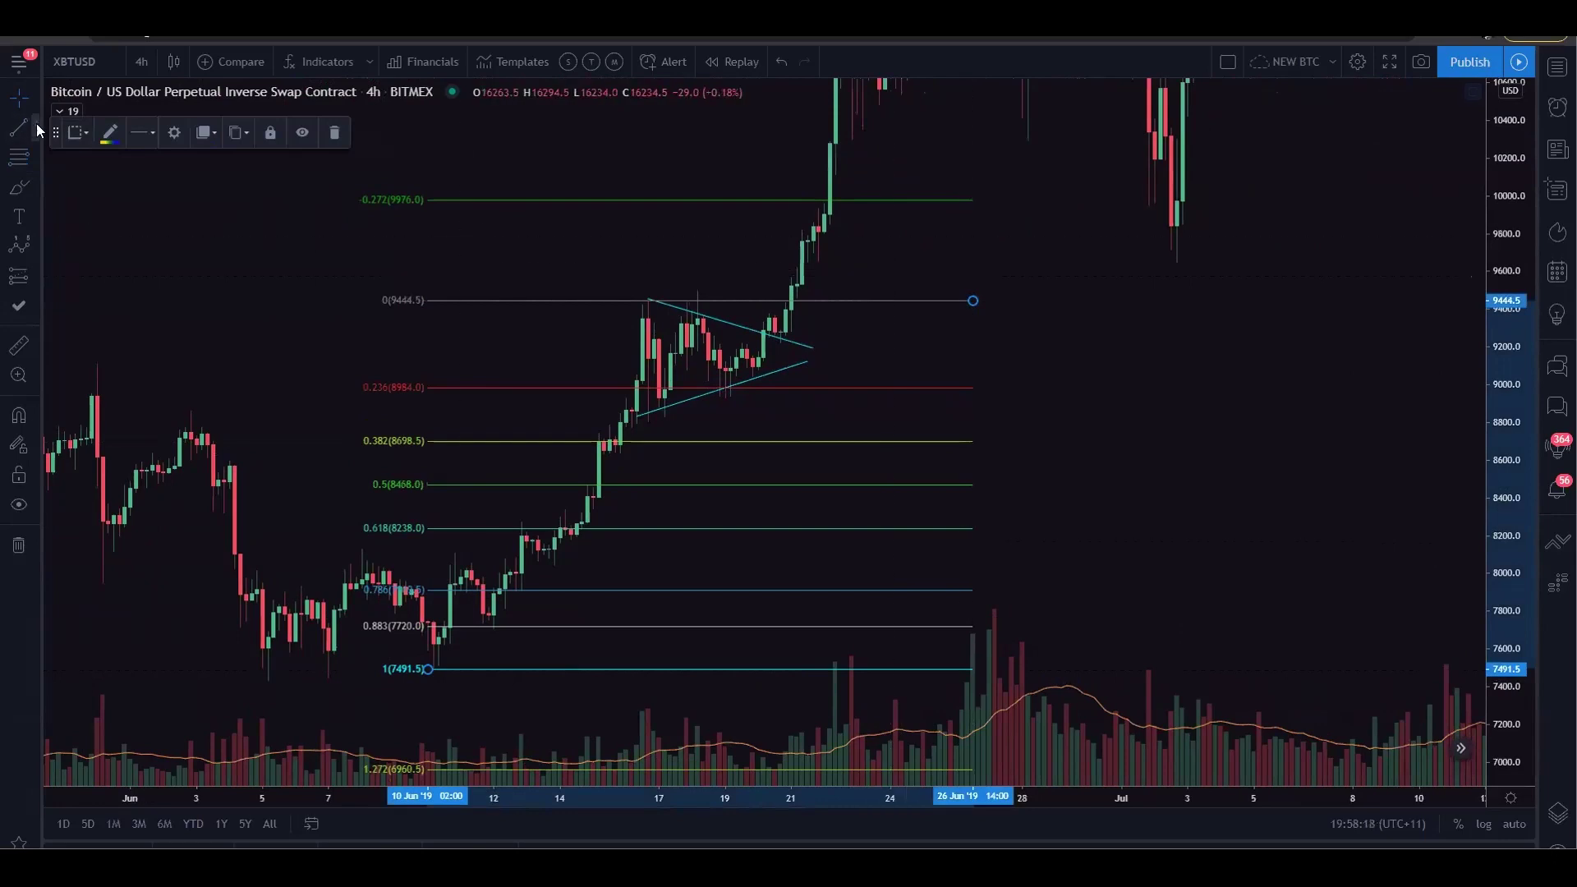
- Draw a green arrow from 7518.0 on 10 Jun '19 up to the pennant's first peak at about 9440
click(36, 128)
click(66, 388)
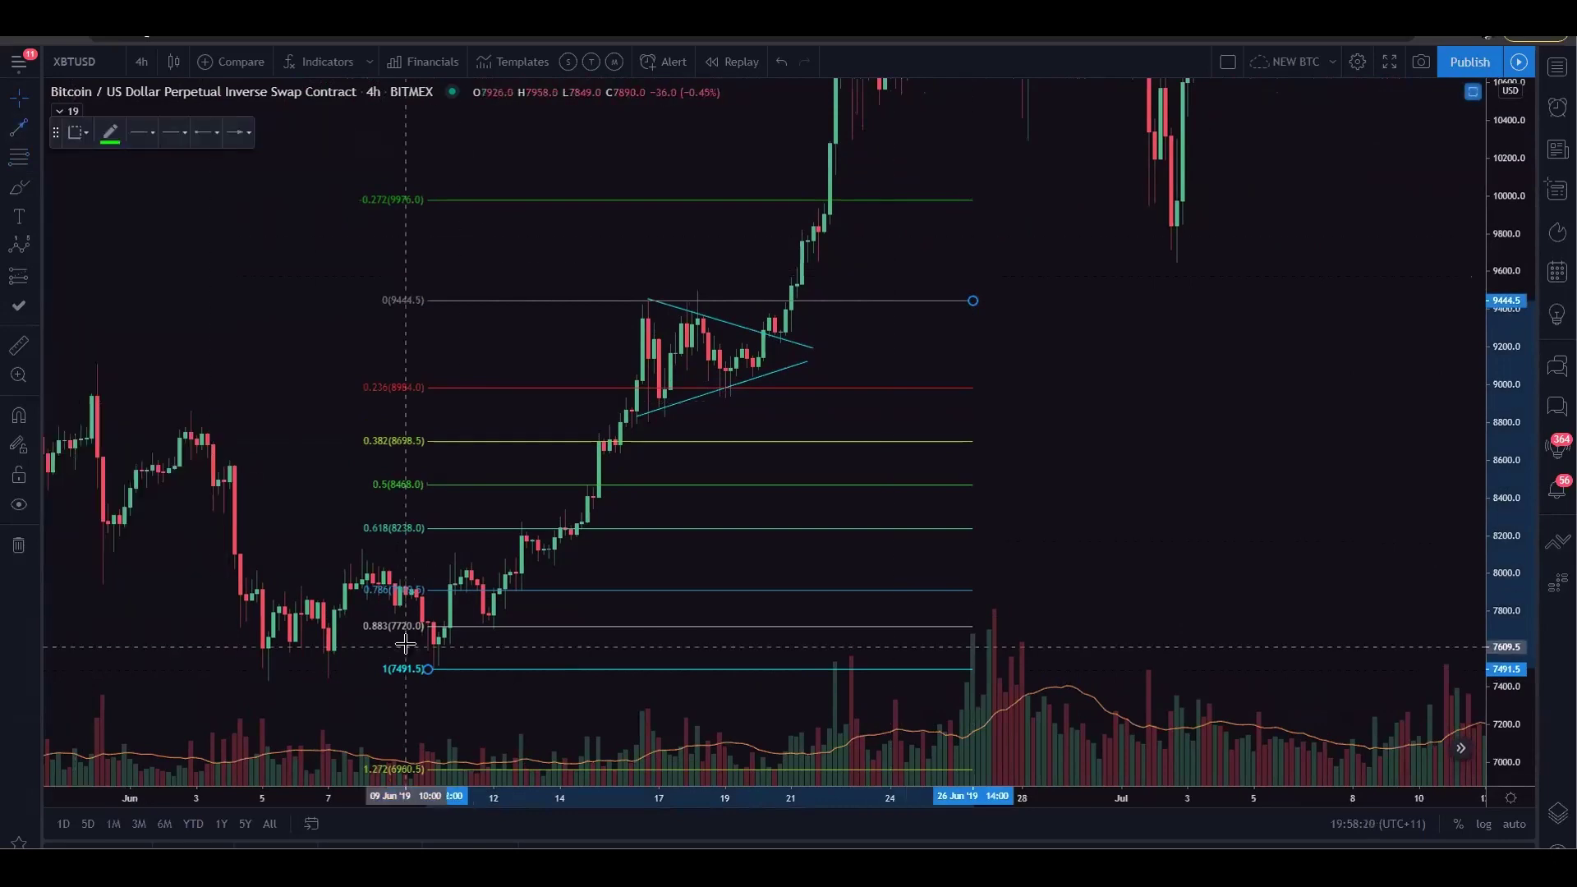
click(433, 665)
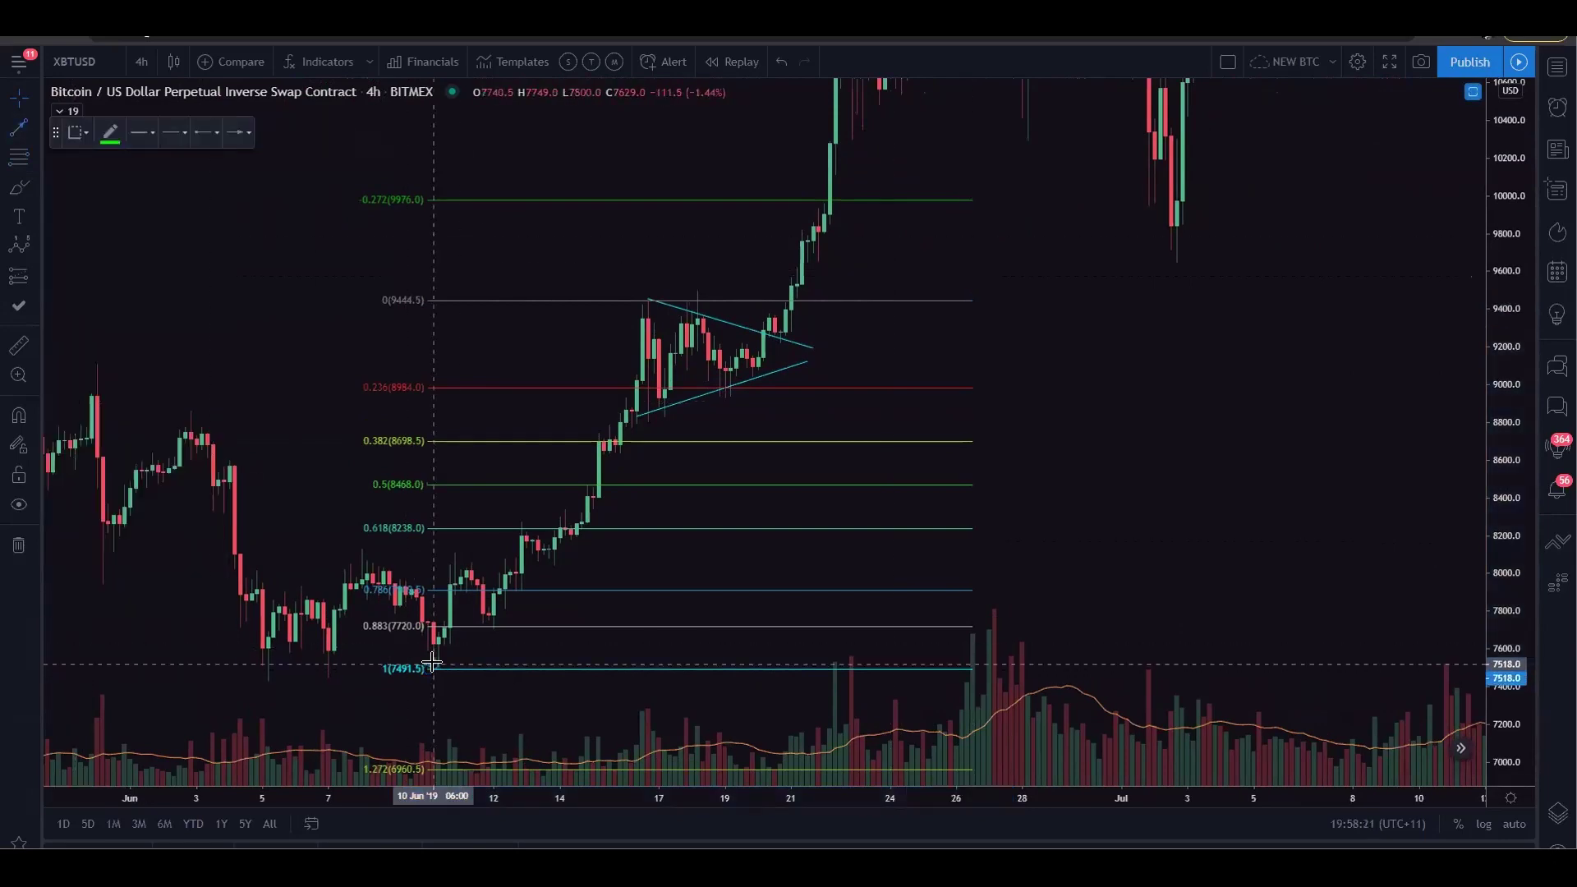
click(644, 304)
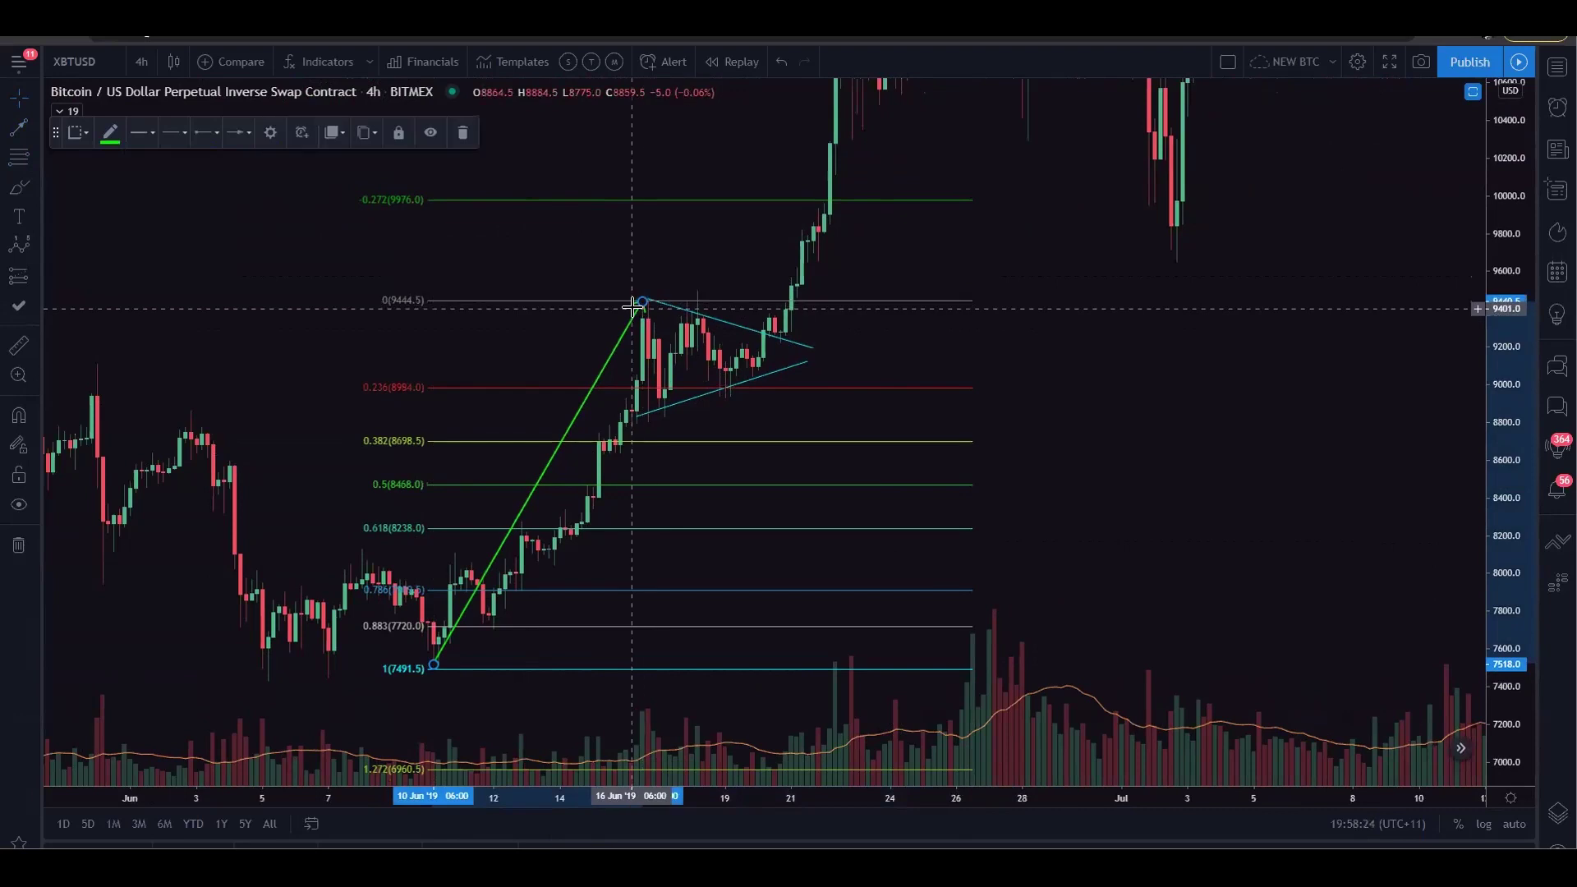
- Start a bar replay from the pennant's breakout candle on 20 Jun '19 and switch the chart to the 1-hour timeframe
mouse_move(1116, 355)
mouse_down()
mouse_move(1079, 496)
mouse_move(1077, 409)
mouse_up()
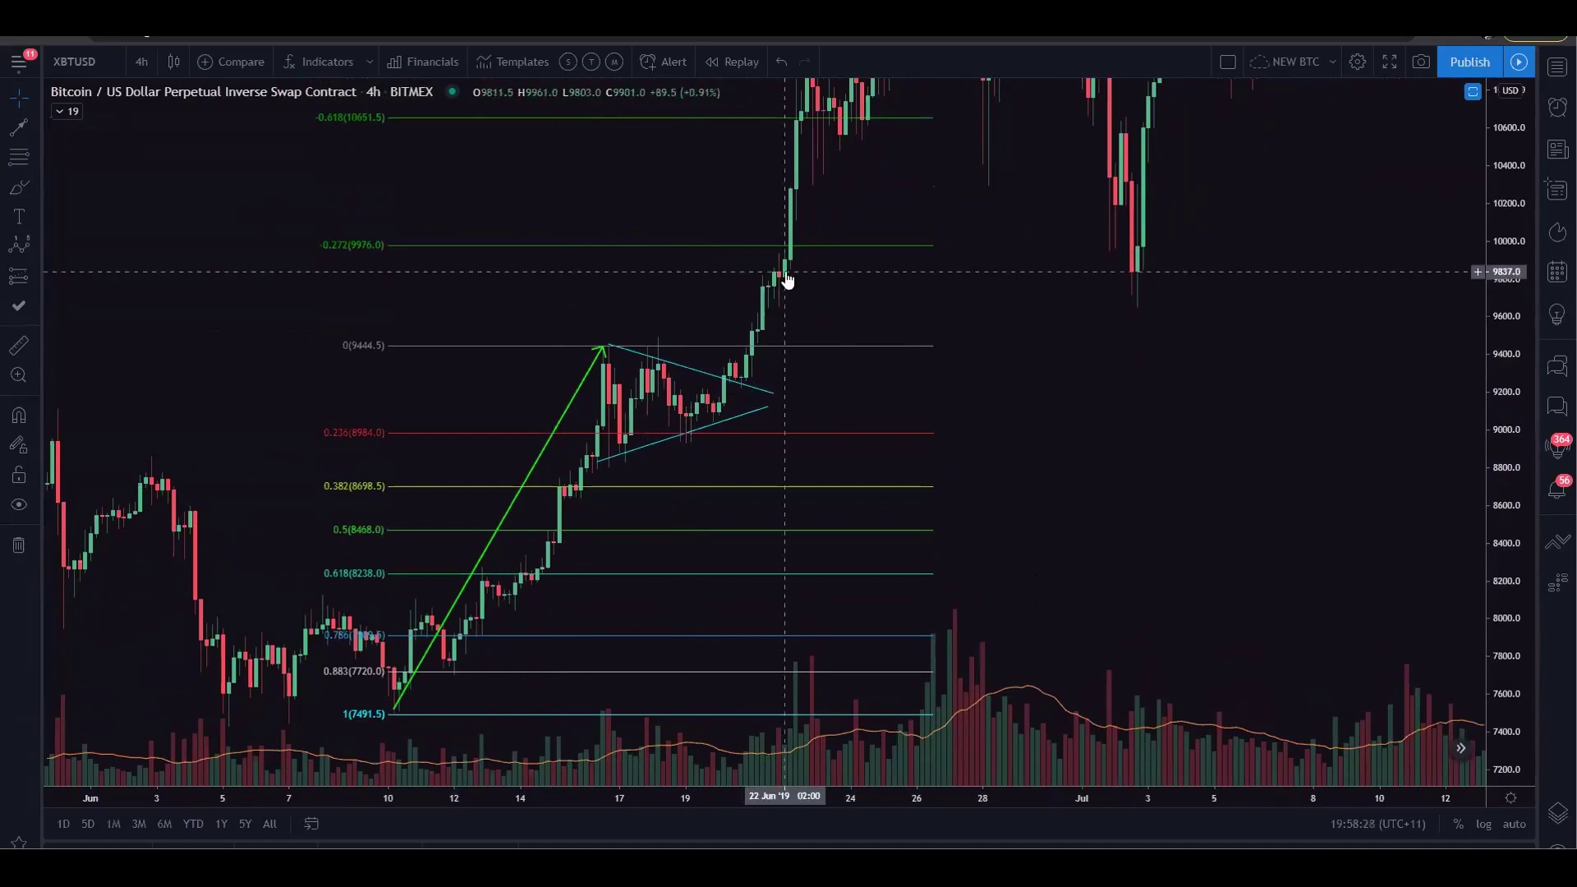
drag(940, 312, 931, 354)
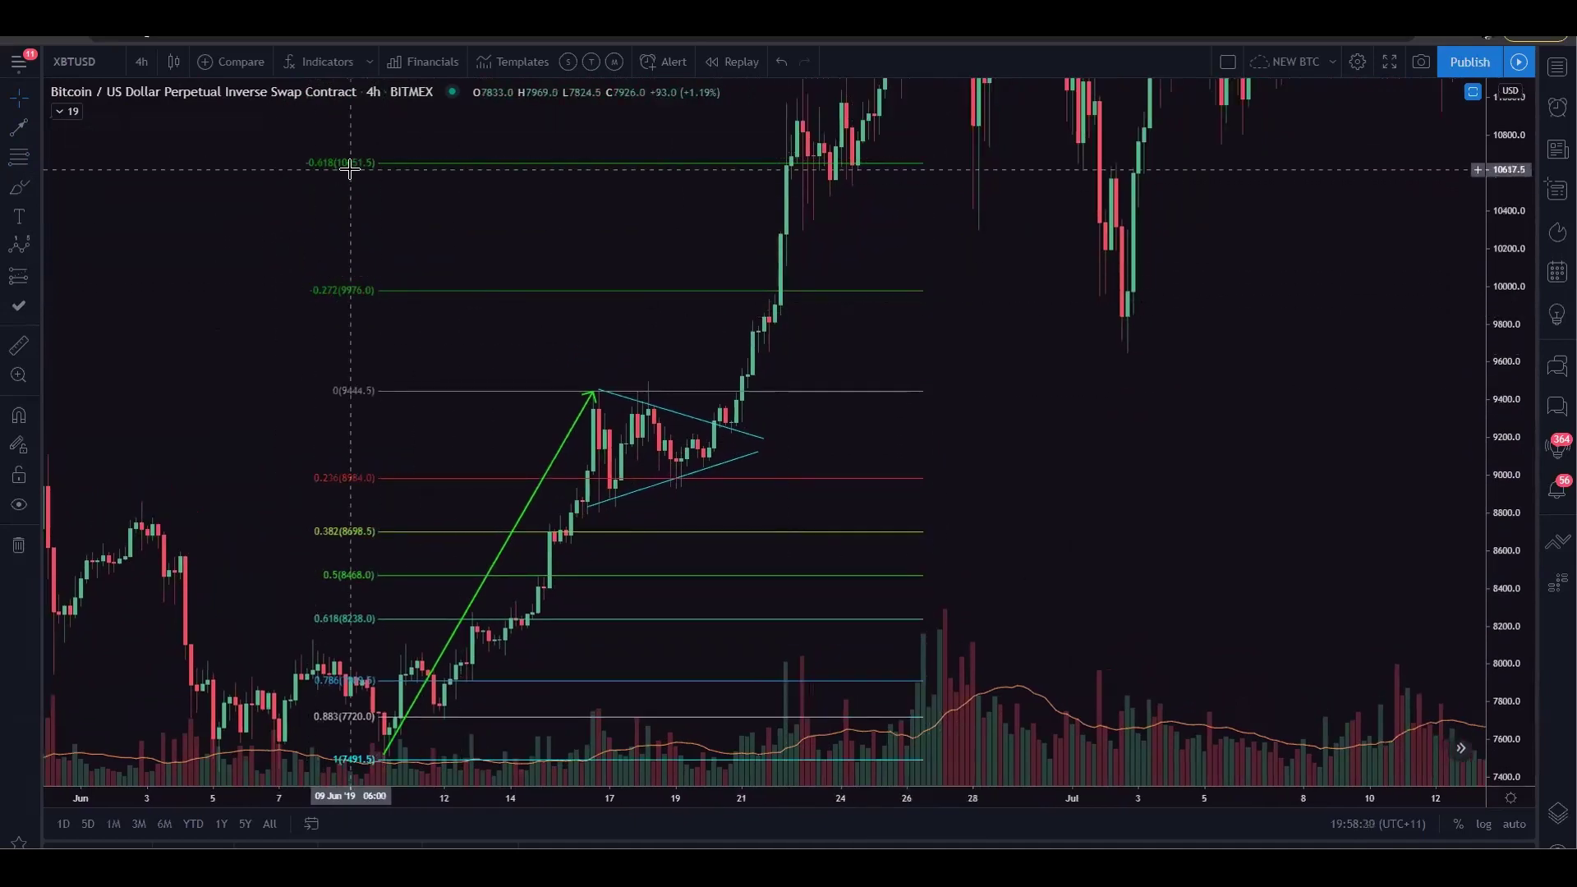
click(565, 441)
click(473, 423)
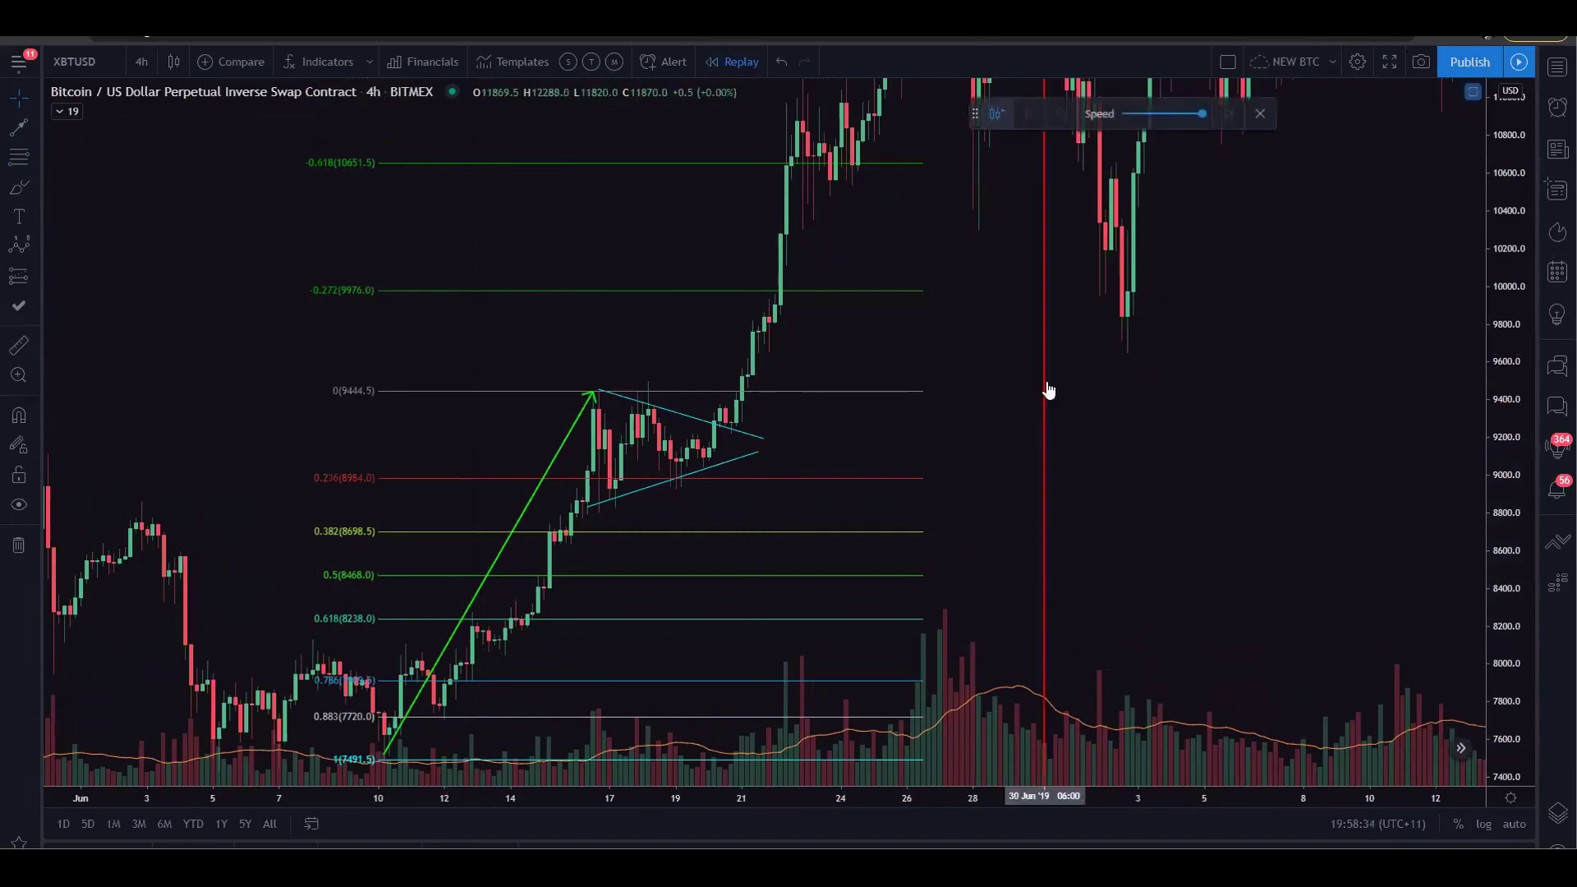
click(721, 415)
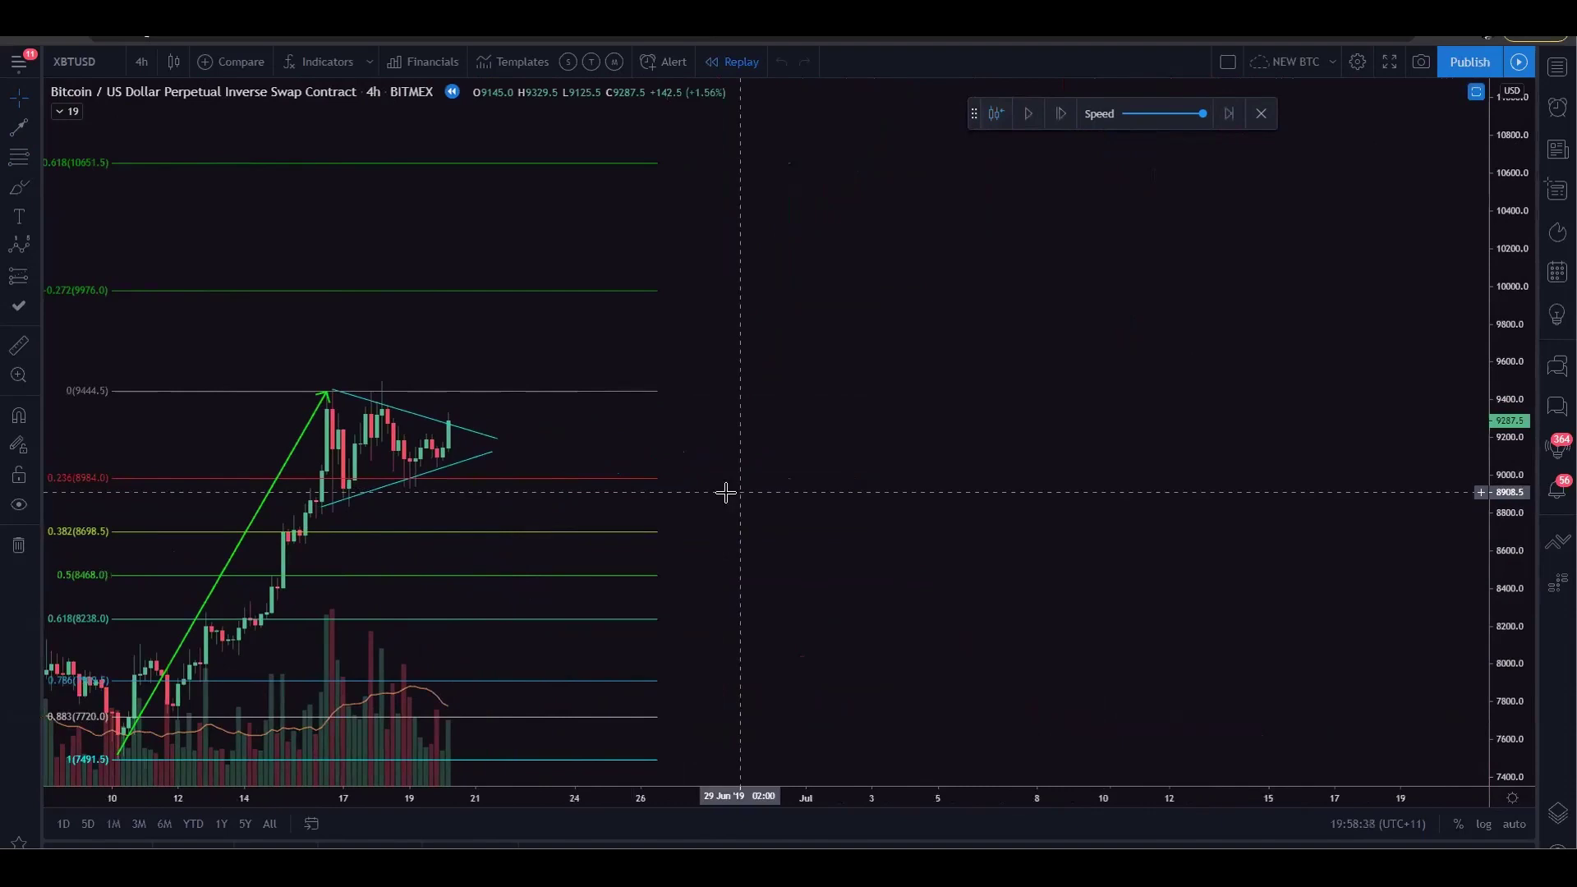
click(142, 62)
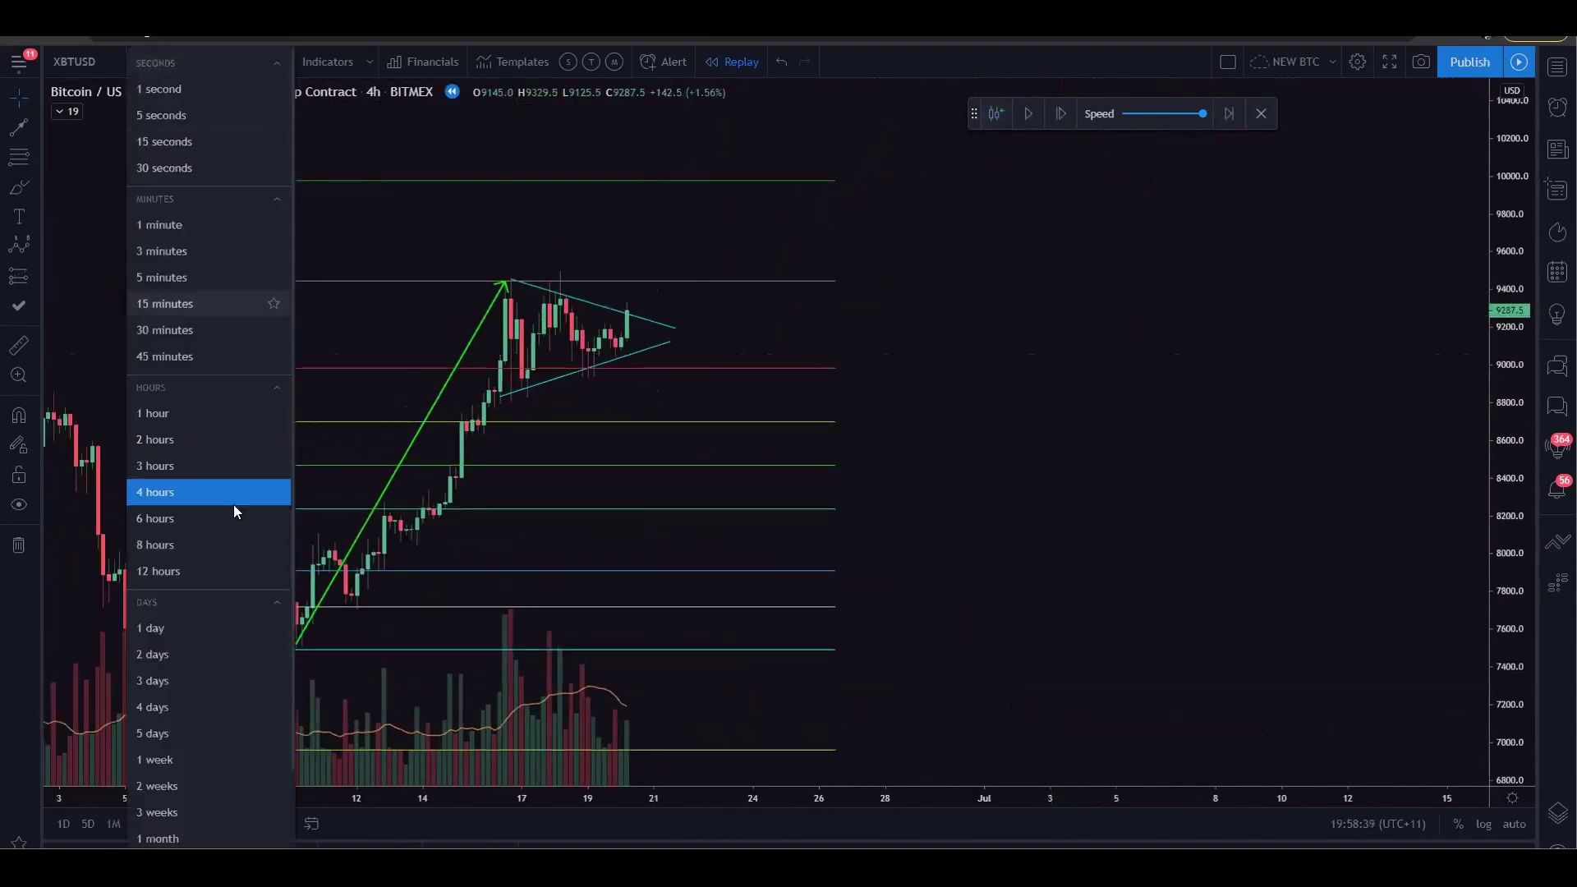
click(163, 412)
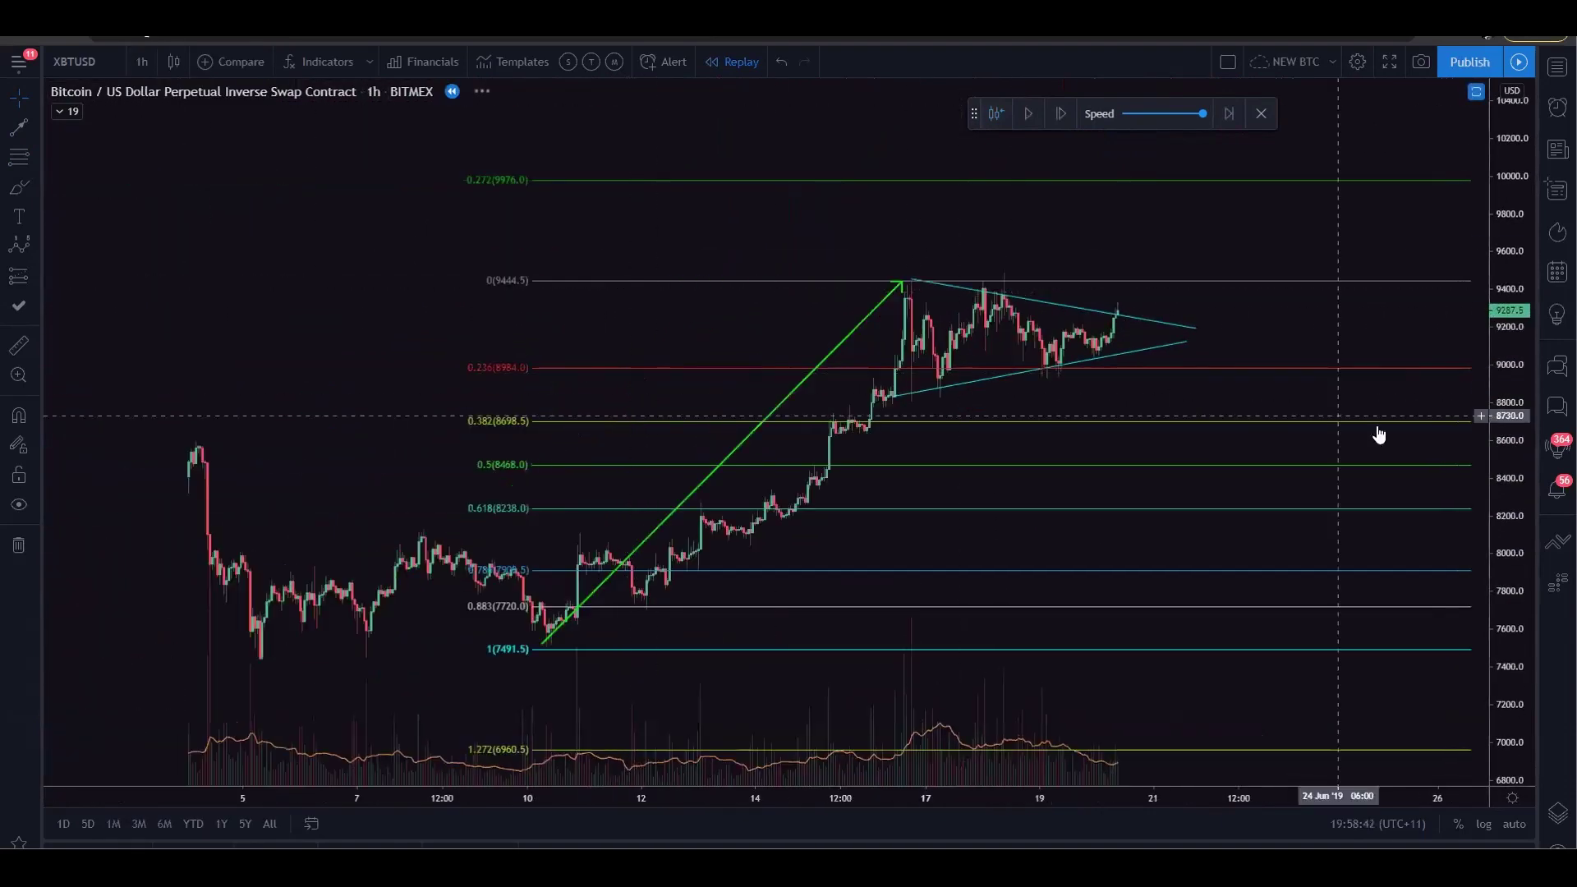
- Mark the pennant's swings with an Elliott impulse wave: 0 at 9404.5, 1 at 8892, 2 at 9370.5, 3 at 8957, 4 at 9264.5, 5 at 9050
scroll(1200, 348, up, 3)
drag(996, 218, 1034, 278)
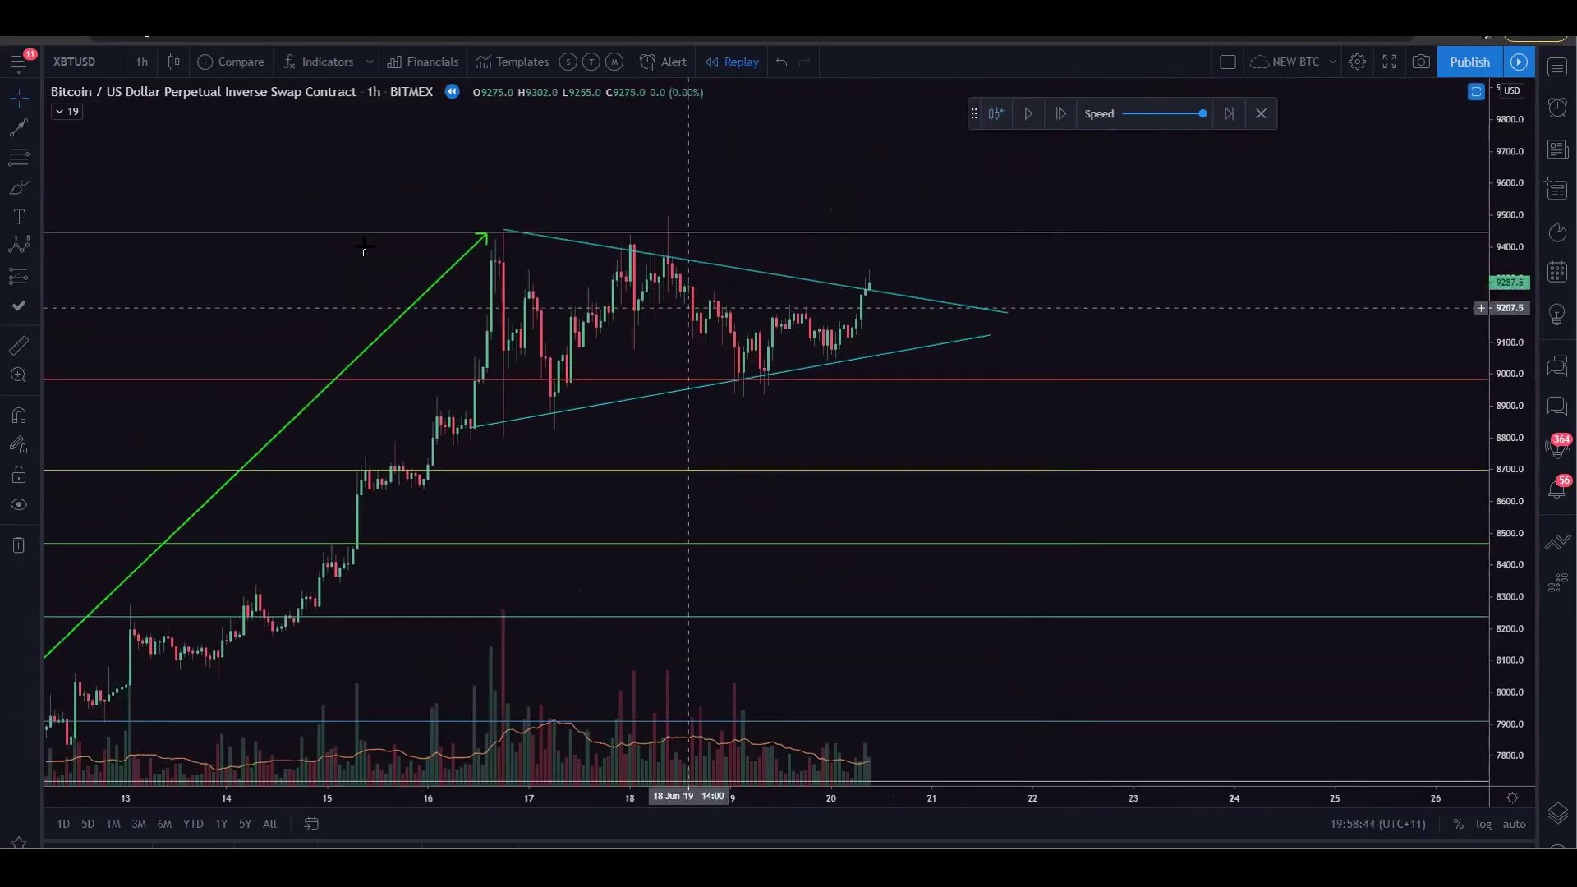
click(18, 187)
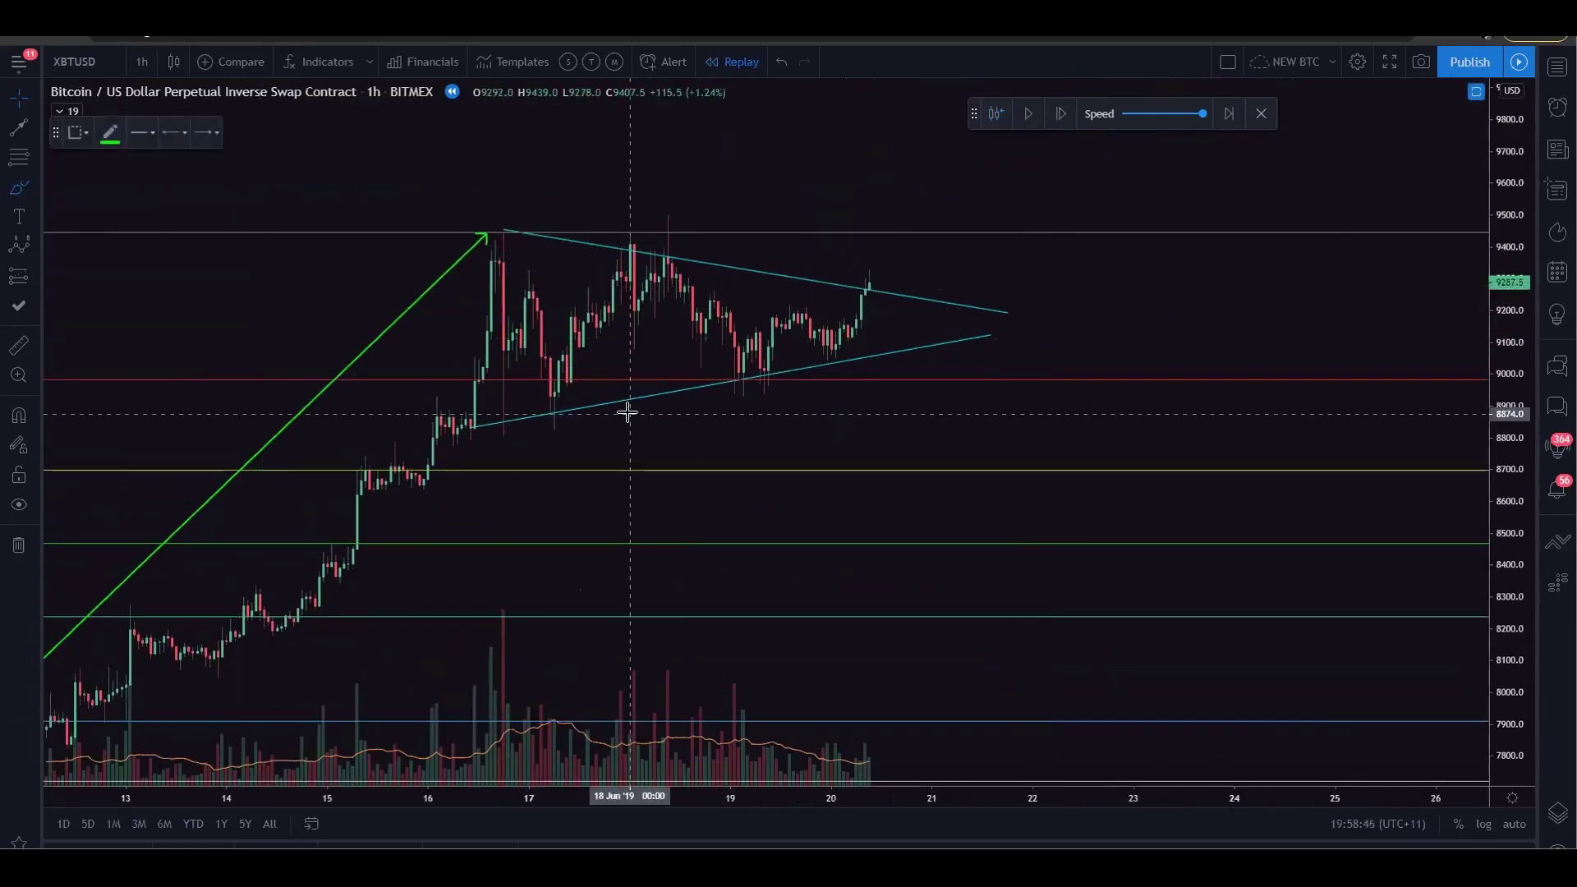
click(36, 189)
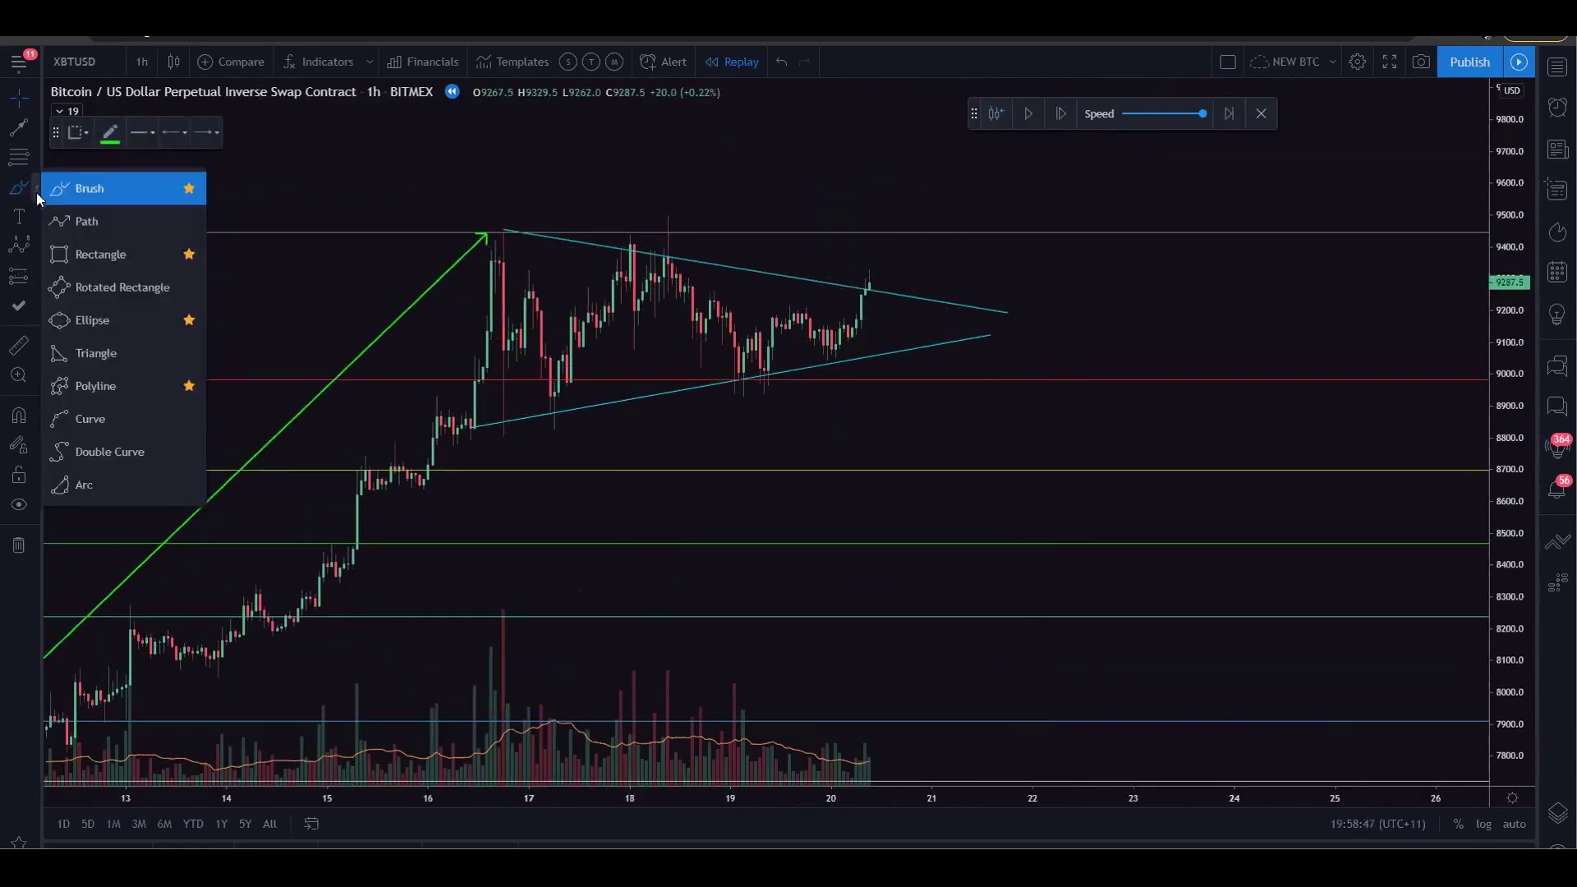
click(33, 243)
click(483, 245)
click(554, 408)
click(647, 257)
click(748, 387)
click(806, 290)
click(831, 358)
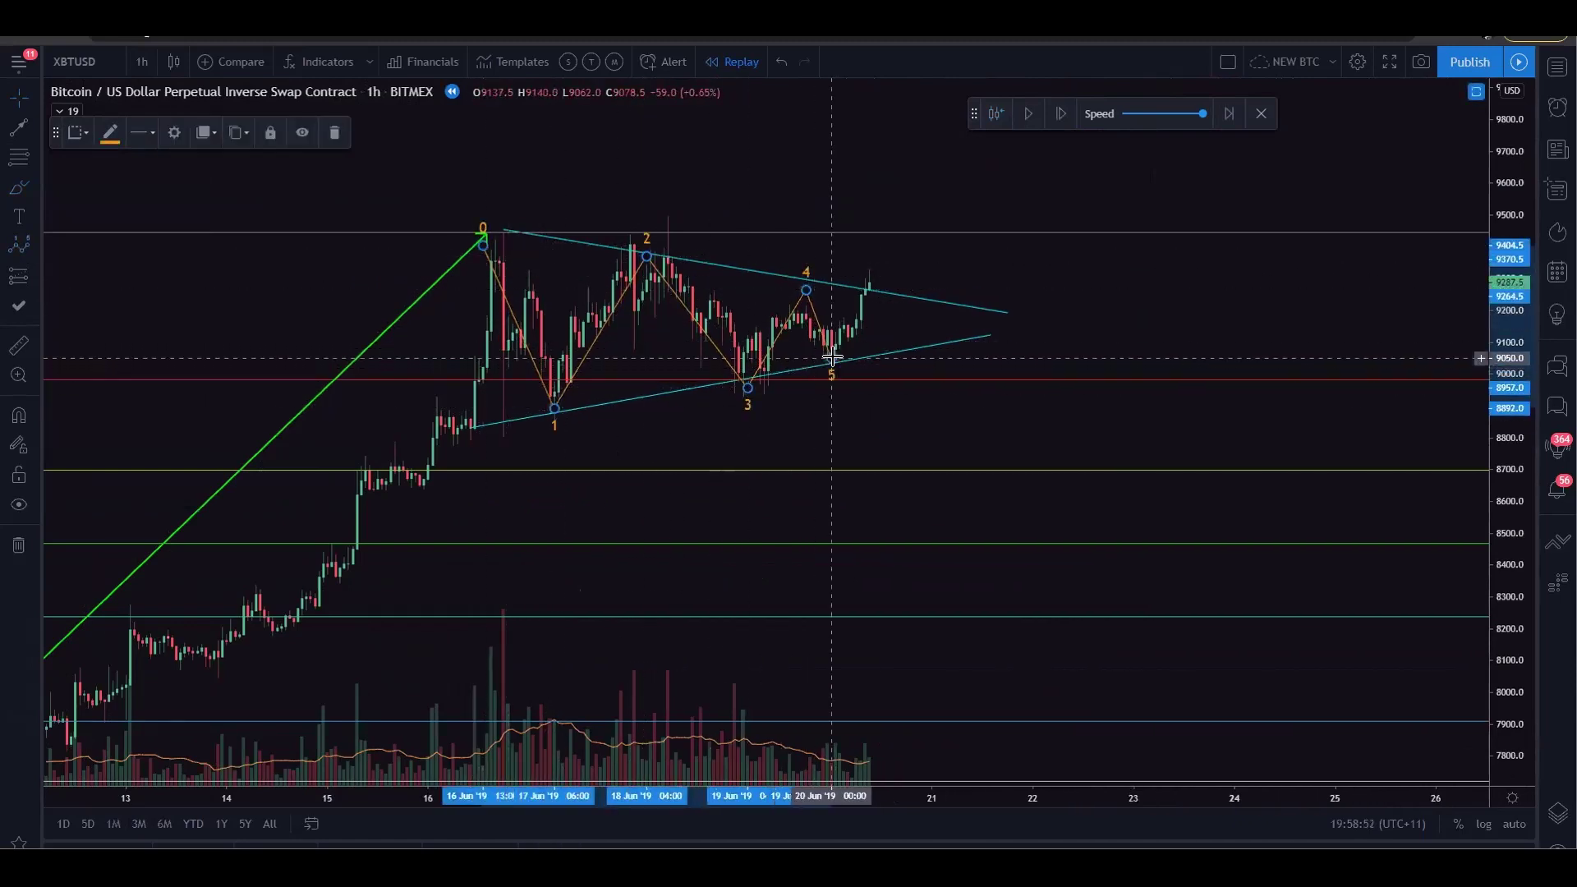
- Draw a green arrow from wave point 5 at about 9080 up through the pennant breakout to about 9740
click(21, 188)
click(852, 348)
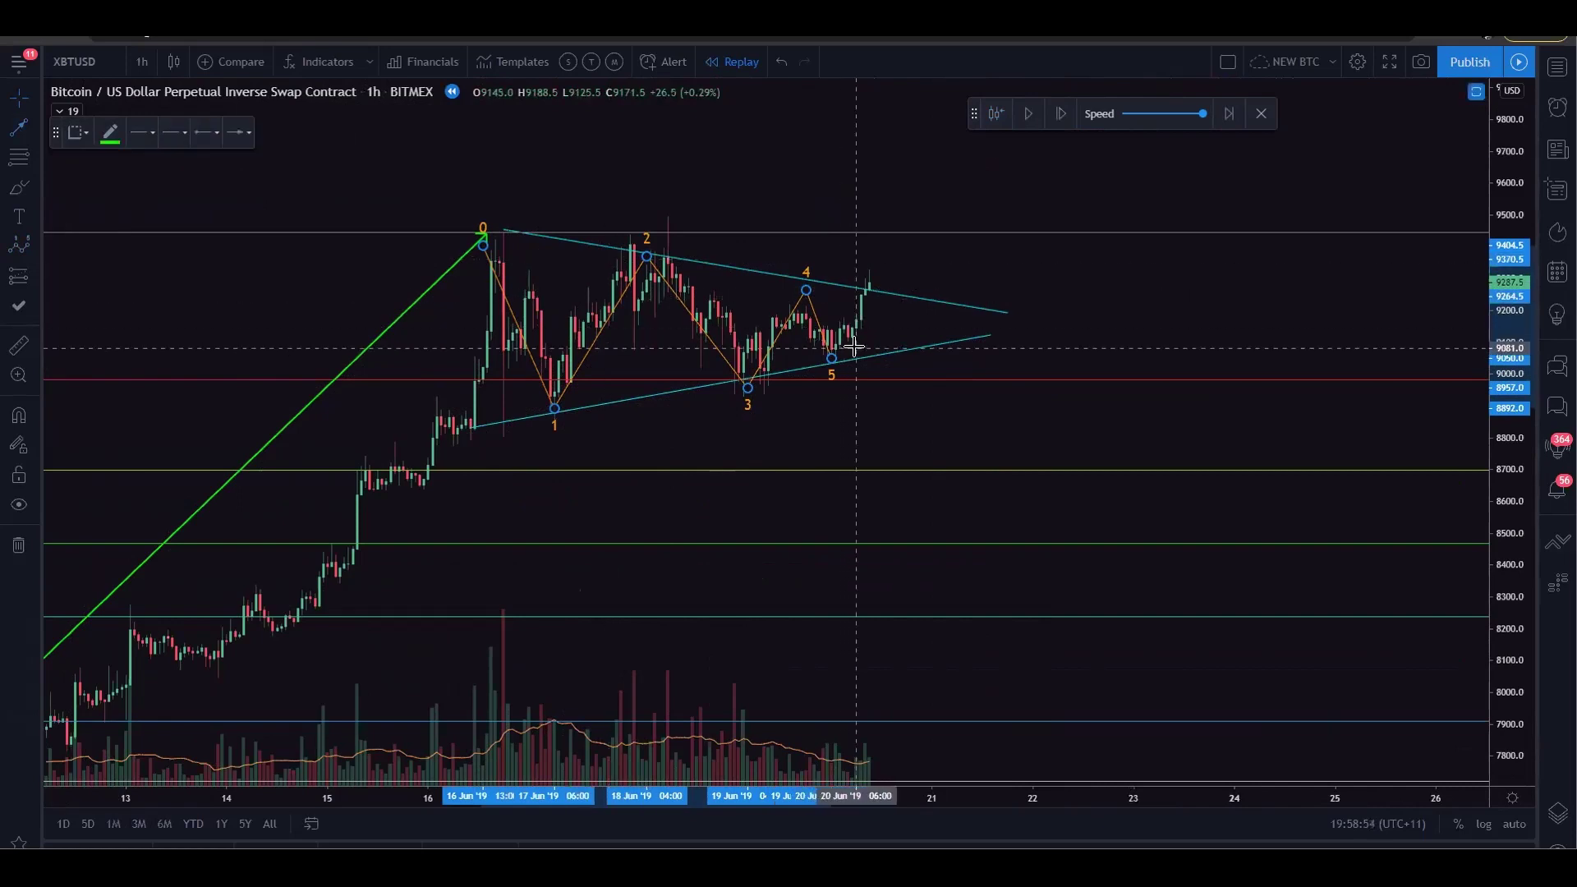
click(938, 140)
click(1102, 288)
- Play the bar replay through the pennant breakout and pause it on 21 Jun '19
scroll(1068, 293, up, 4)
scroll(1011, 299, down, 3)
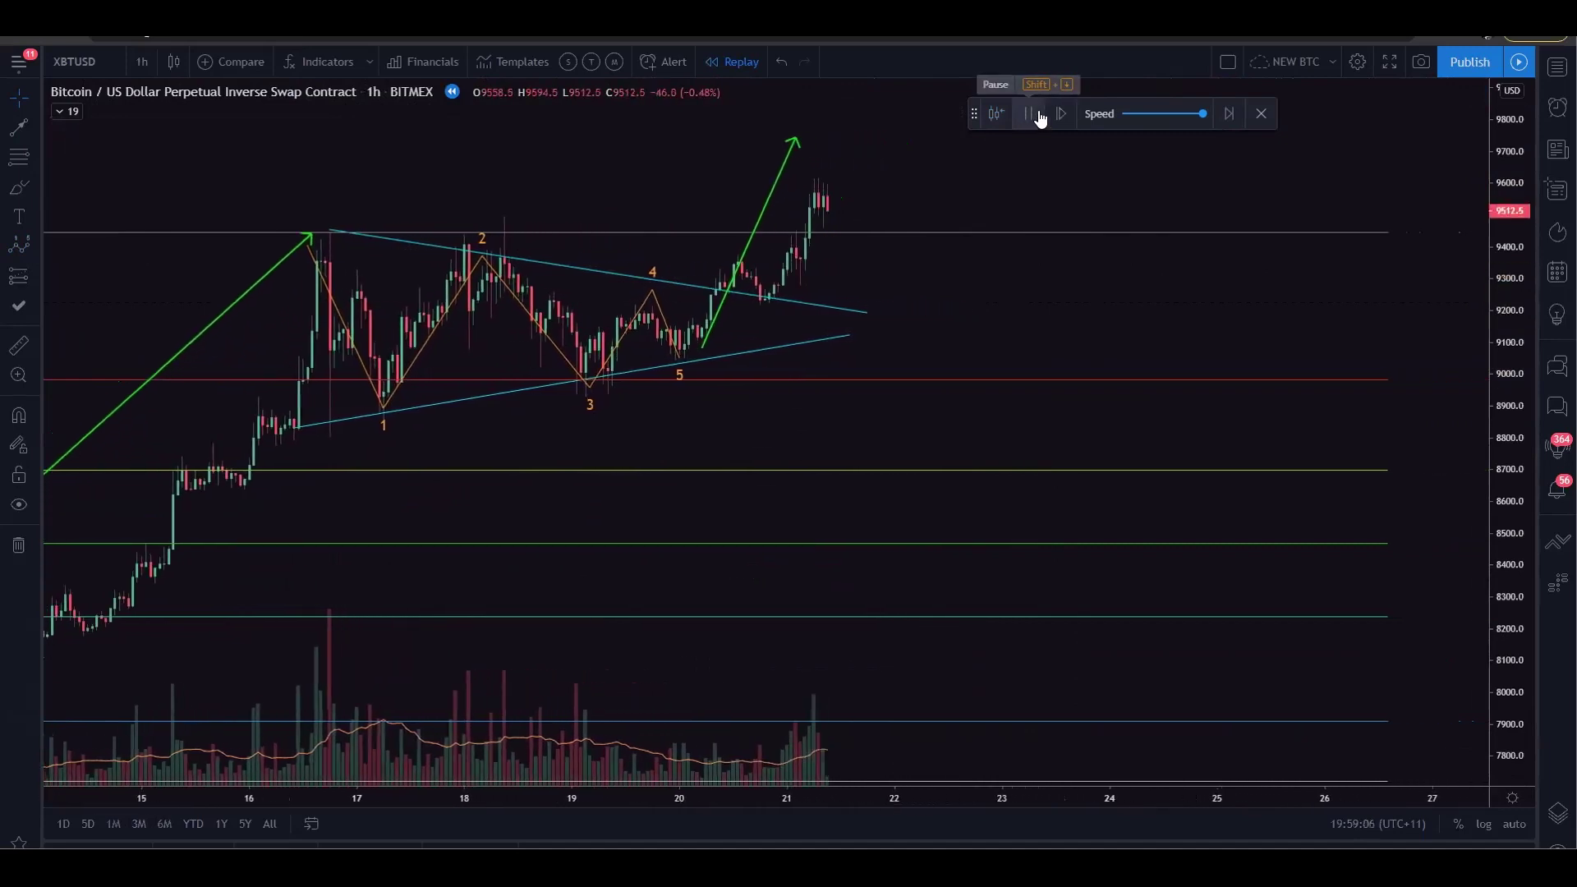
click(1038, 115)
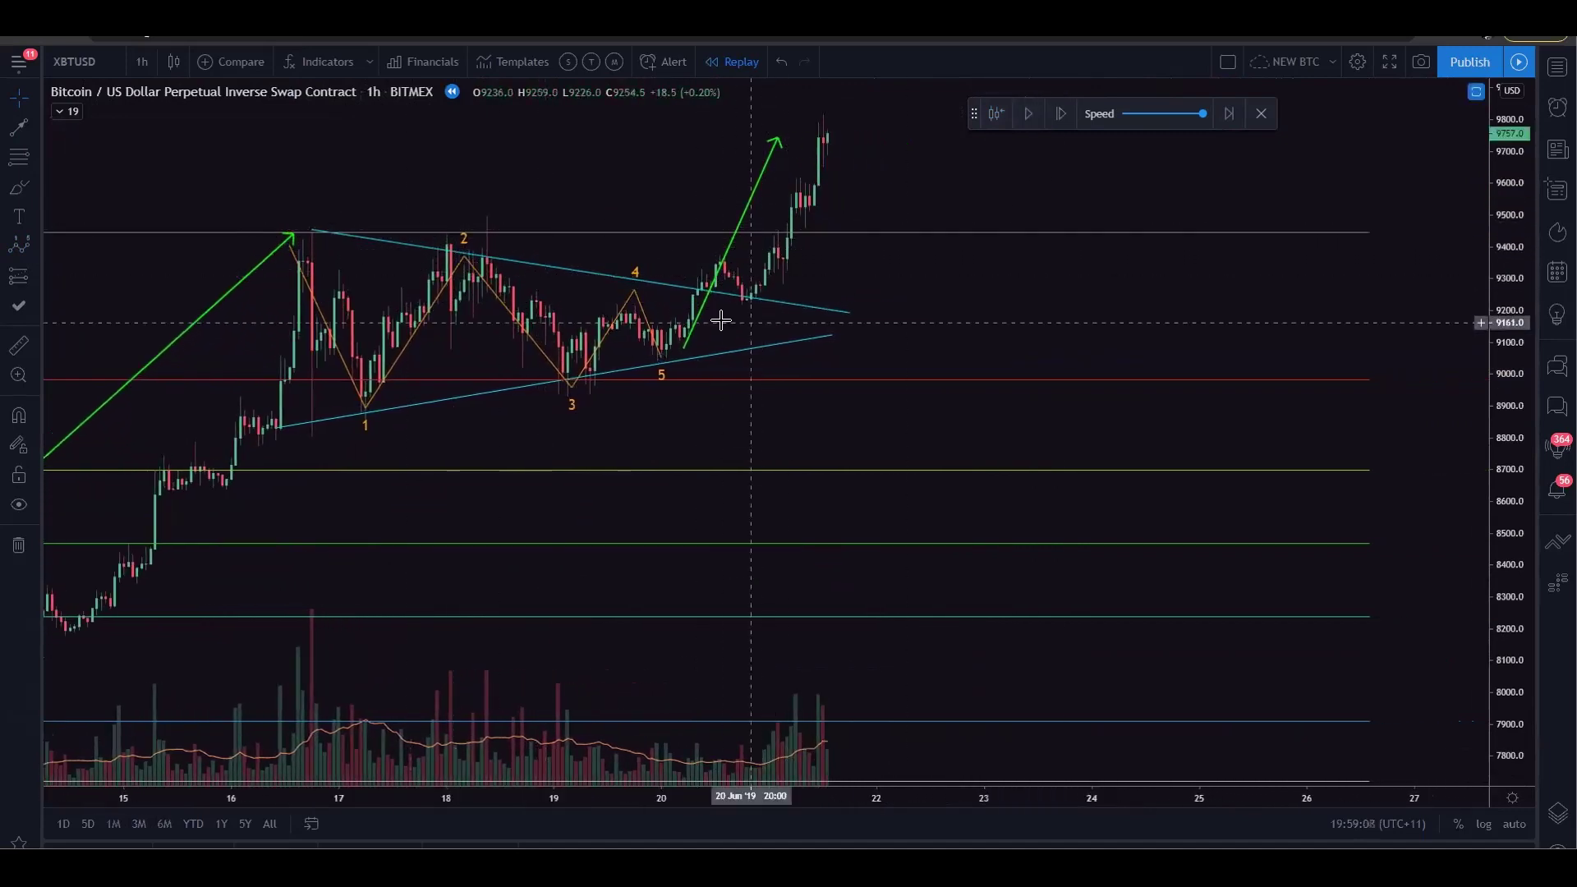
- Resume the bar replay, pause it on 22 Jun '19 and examine price against the -0.272 and -0.618 extension levels
drag(820, 133, 670, 257)
drag(770, 240, 840, 364)
scroll(830, 359, down, 4)
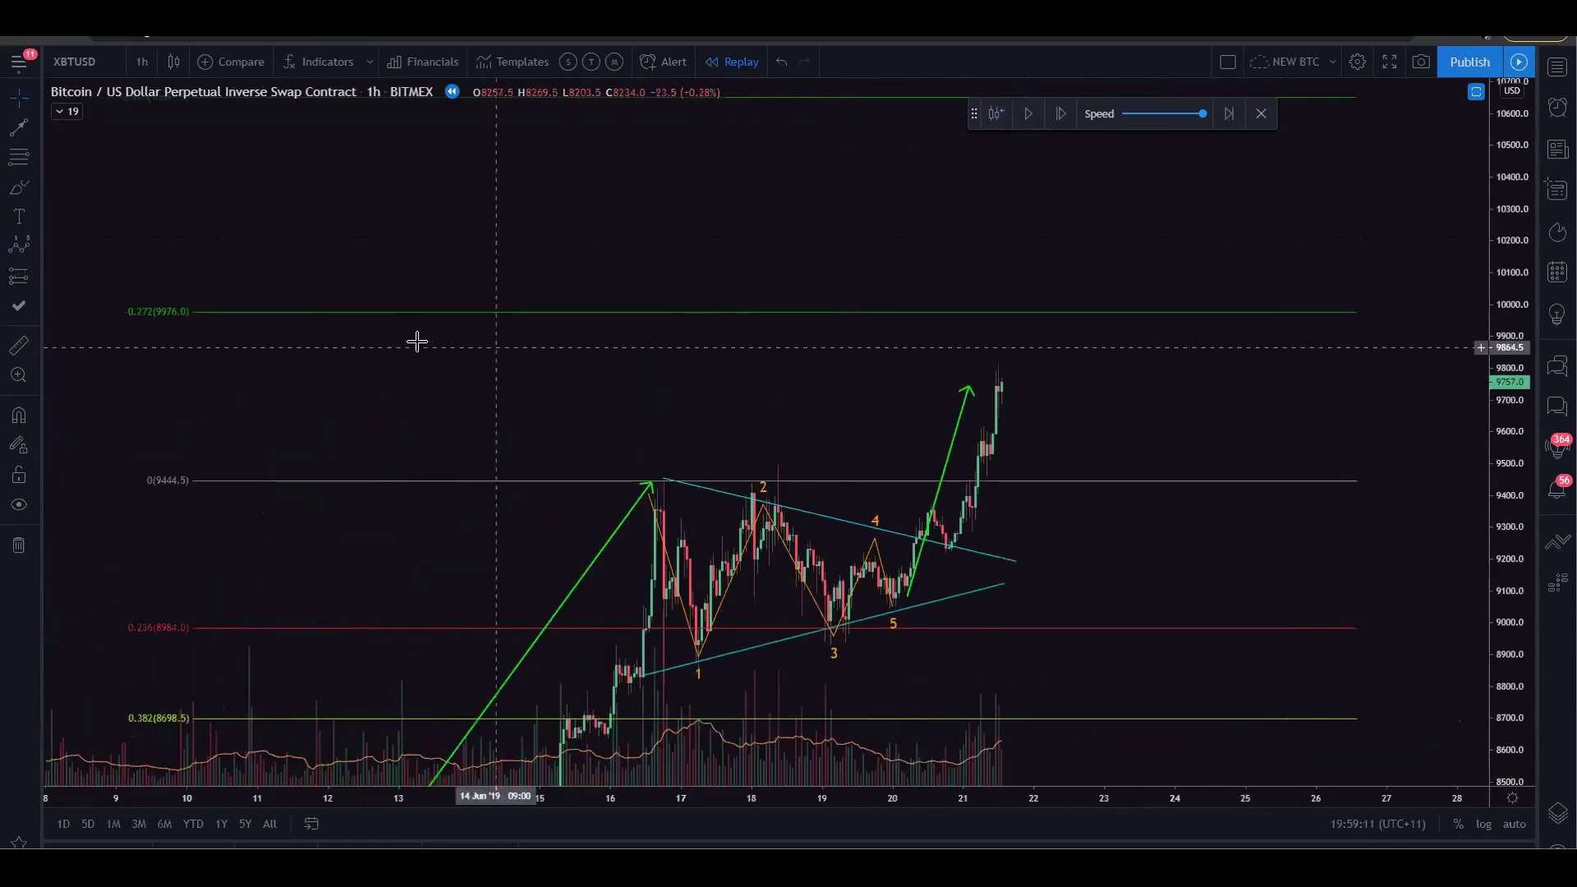
click(1030, 117)
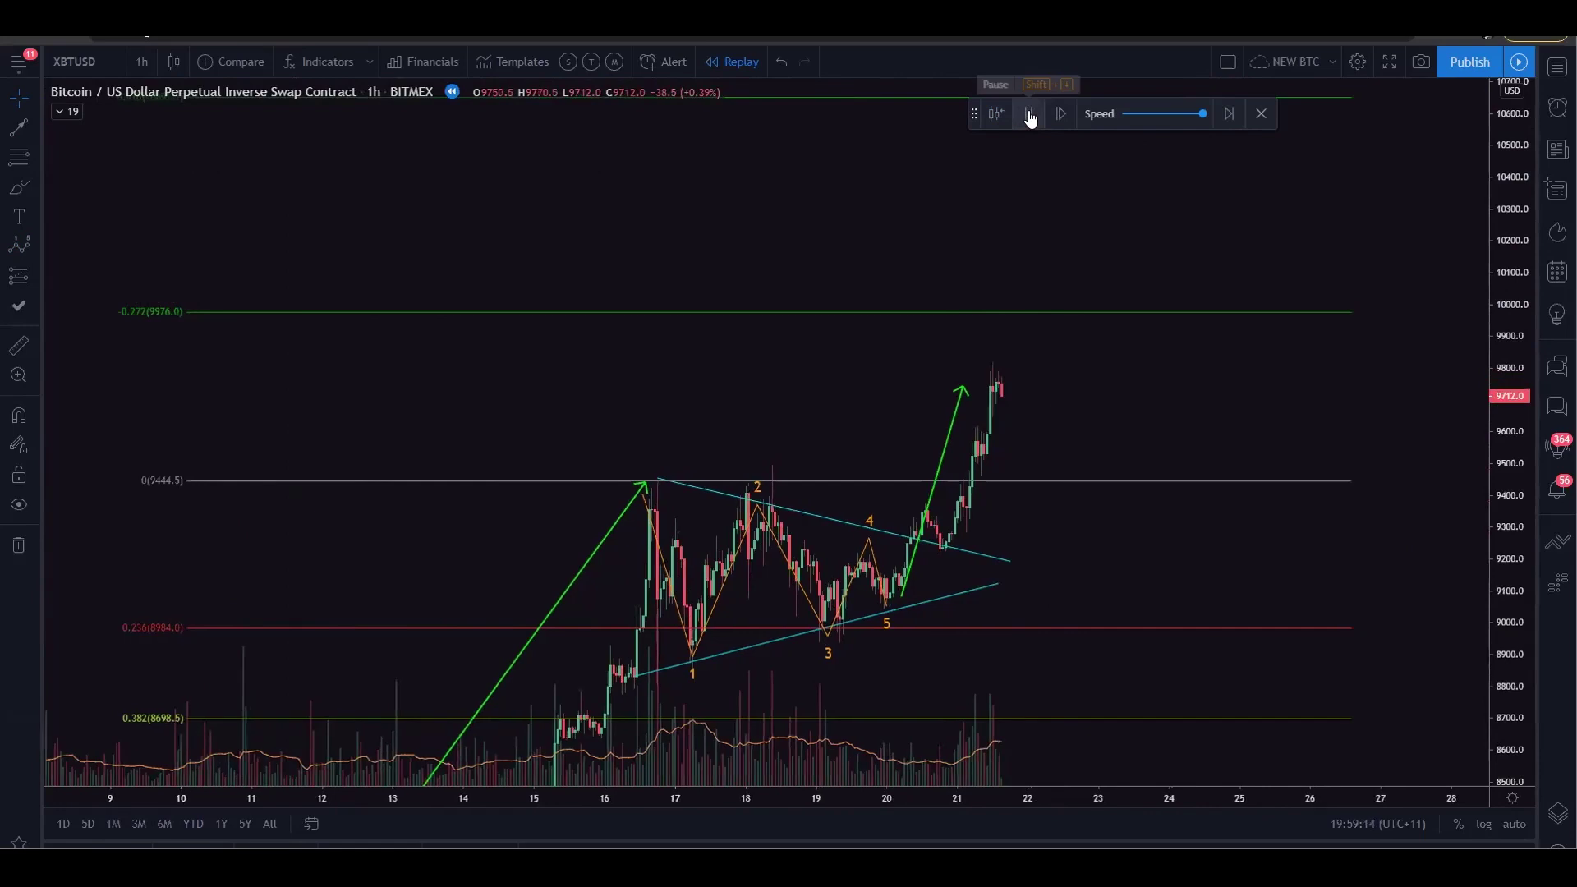
click(1030, 117)
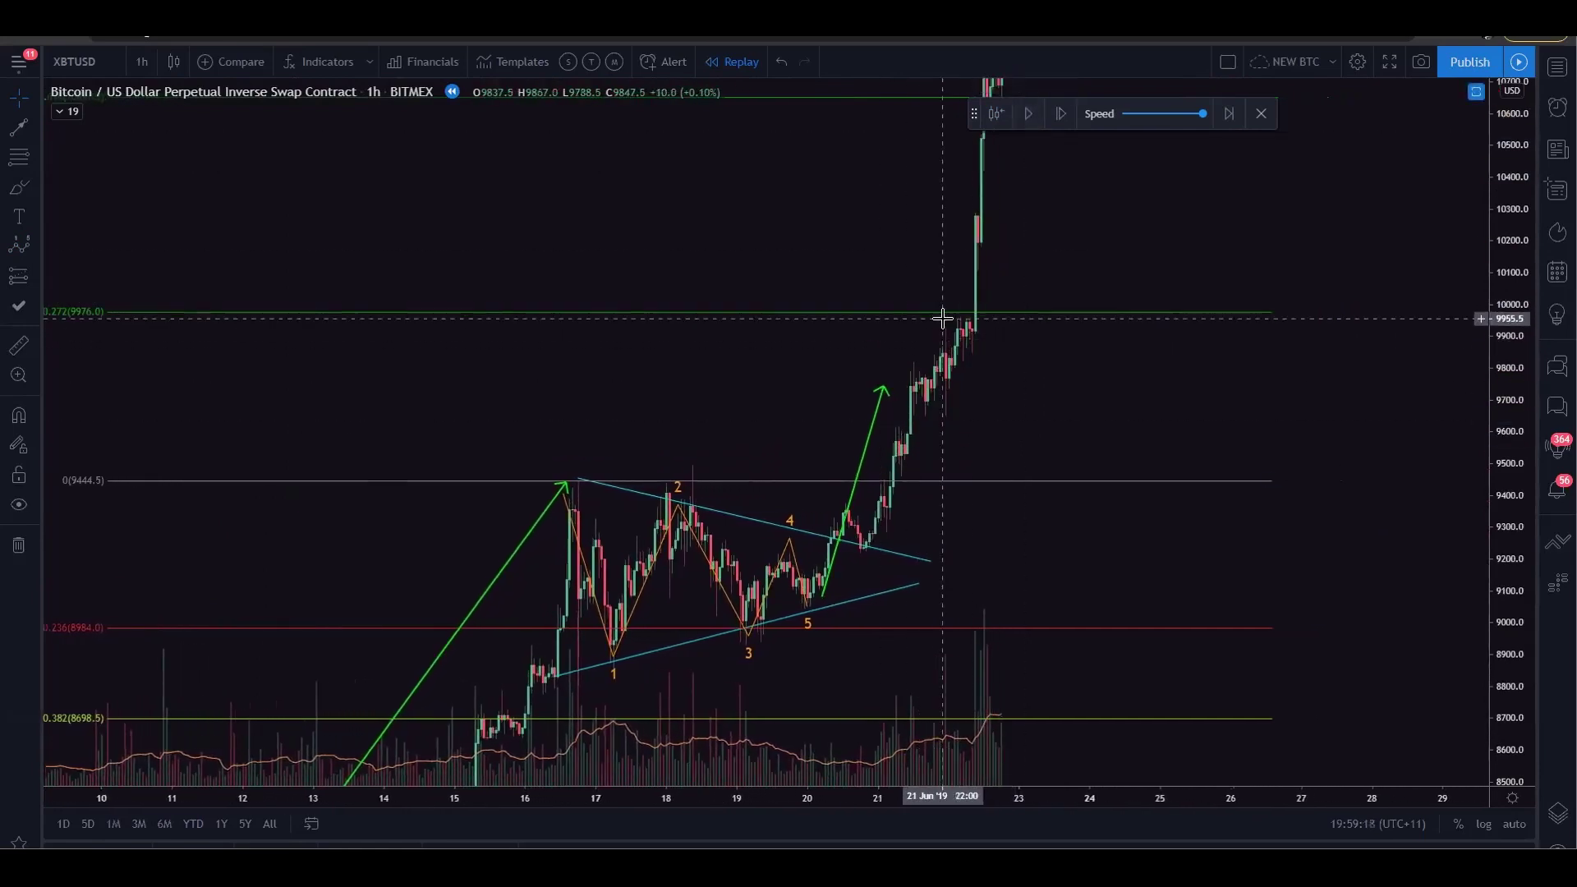
drag(1067, 211, 1031, 421)
scroll(920, 325, down, 2)
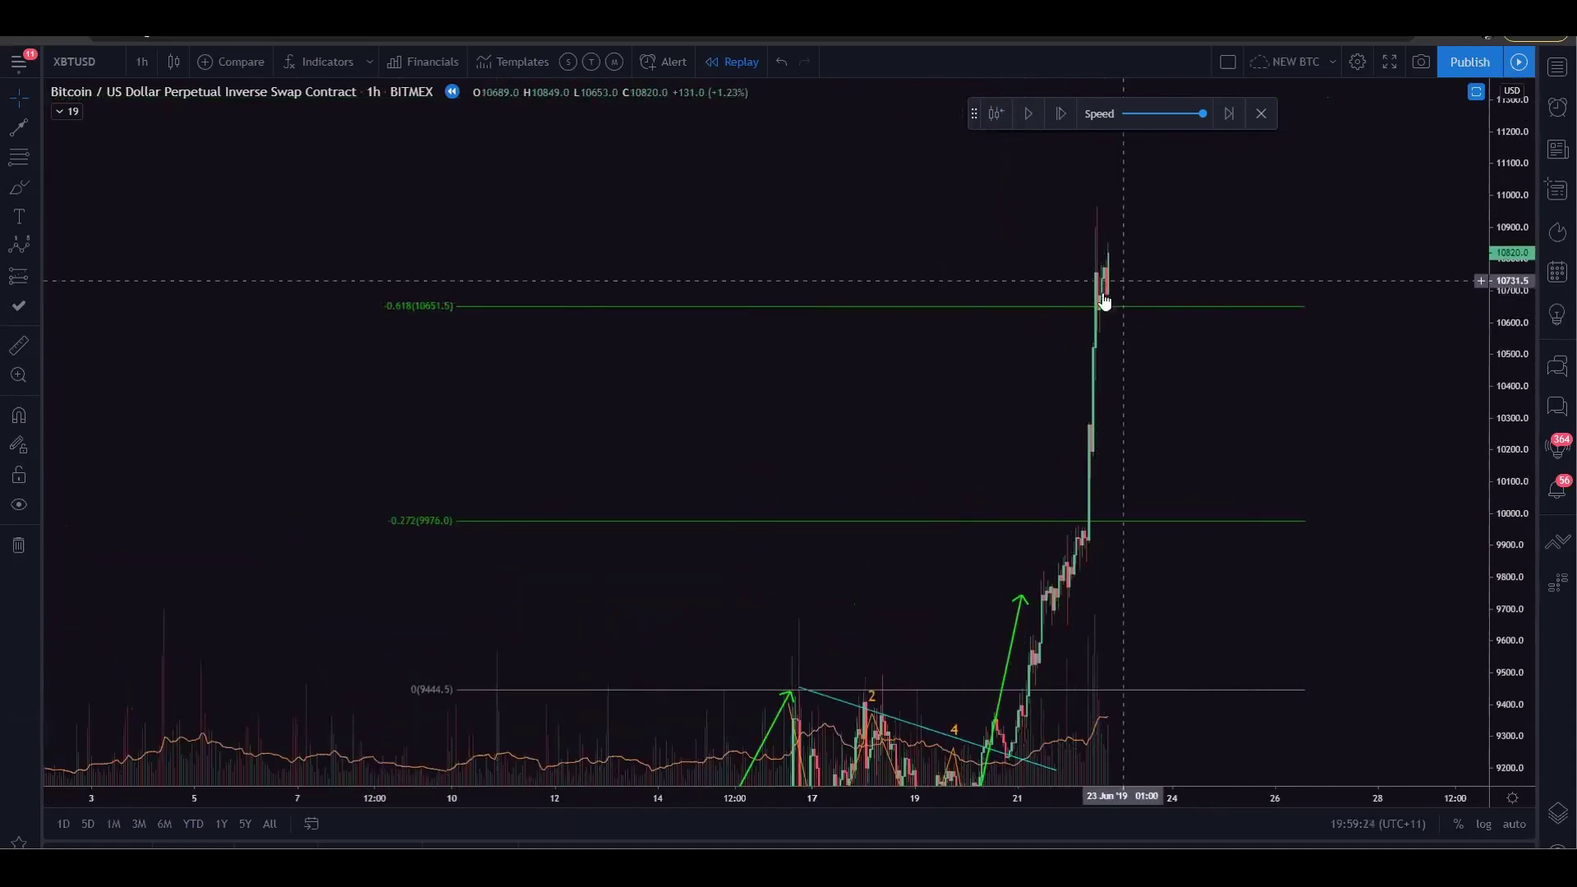
drag(1243, 427, 1041, 134)
drag(1085, 496, 980, 352)
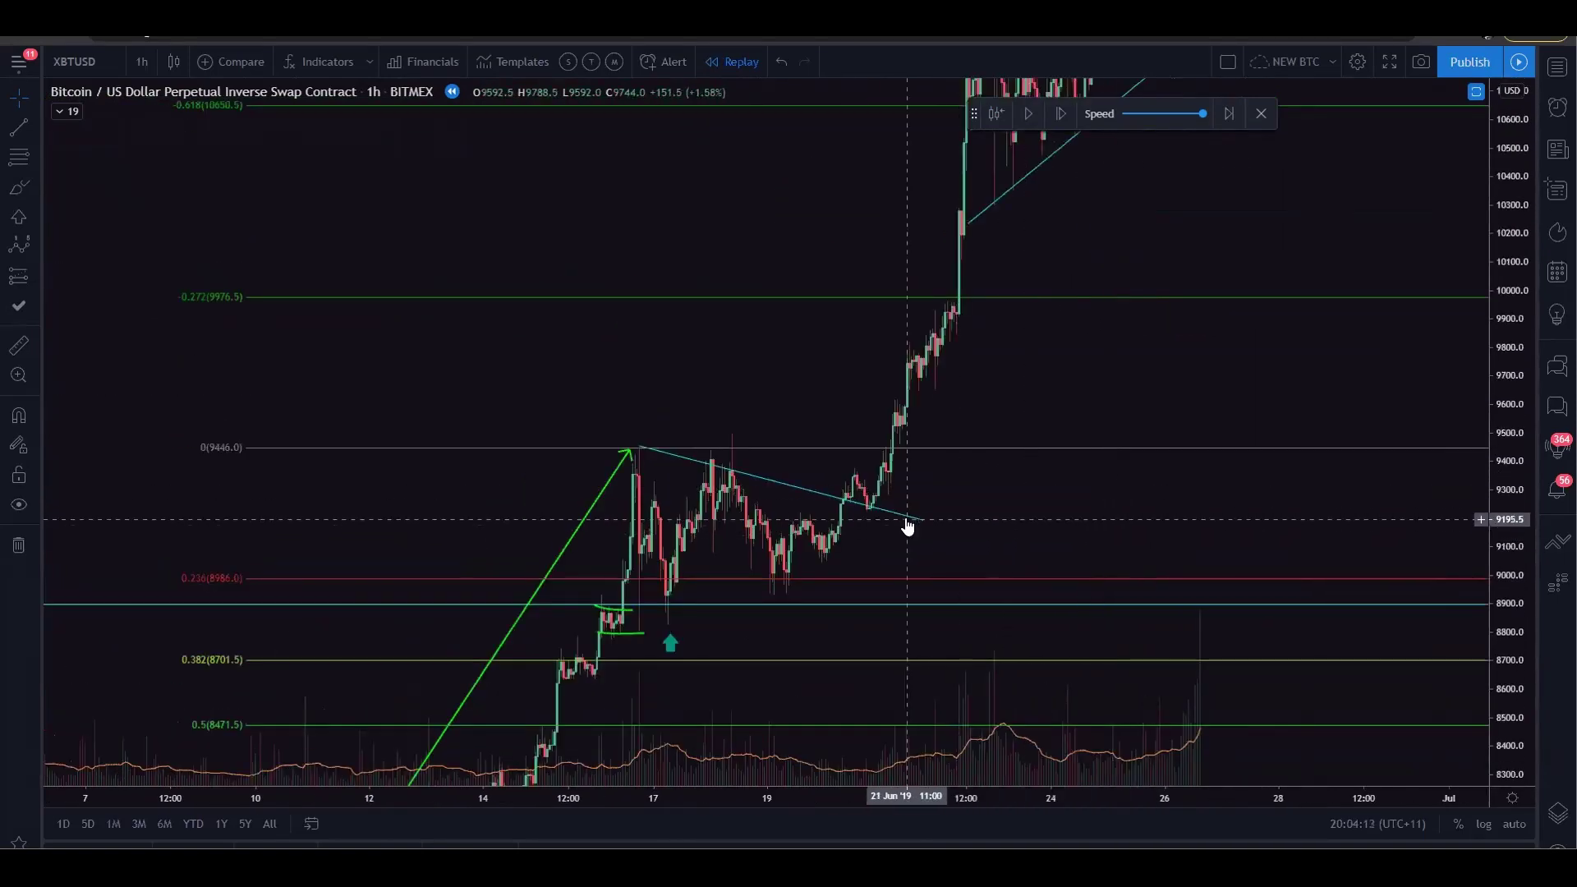
- Delete the falling trend line, the Fib Retracement, the long green arrow and the horizontal line near 8900
click(909, 519)
key(Delete)
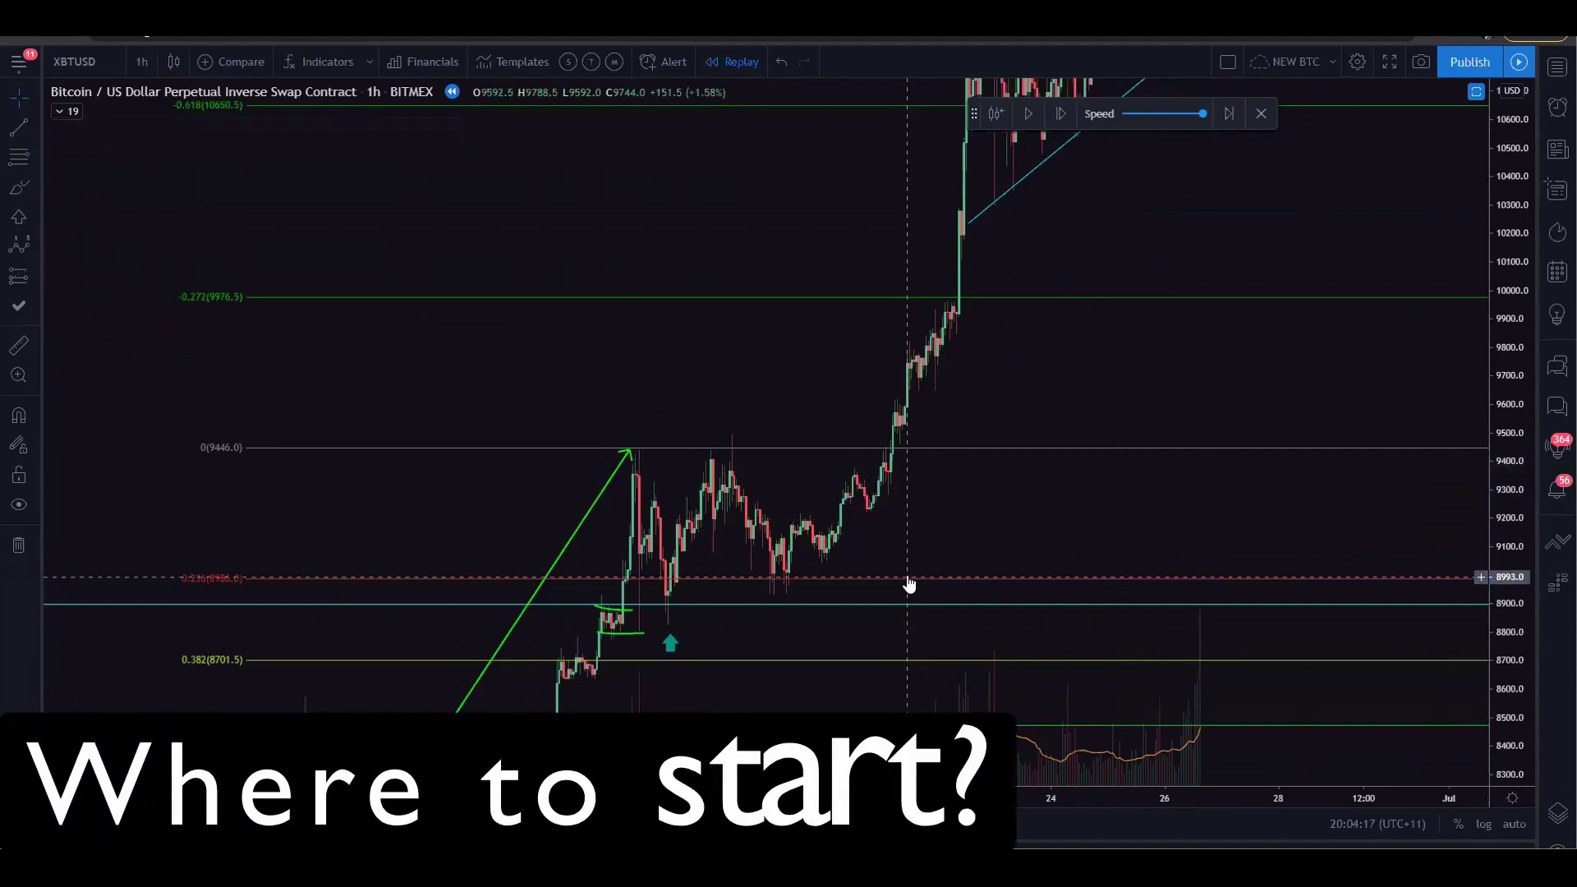
click(911, 584)
key(Delete)
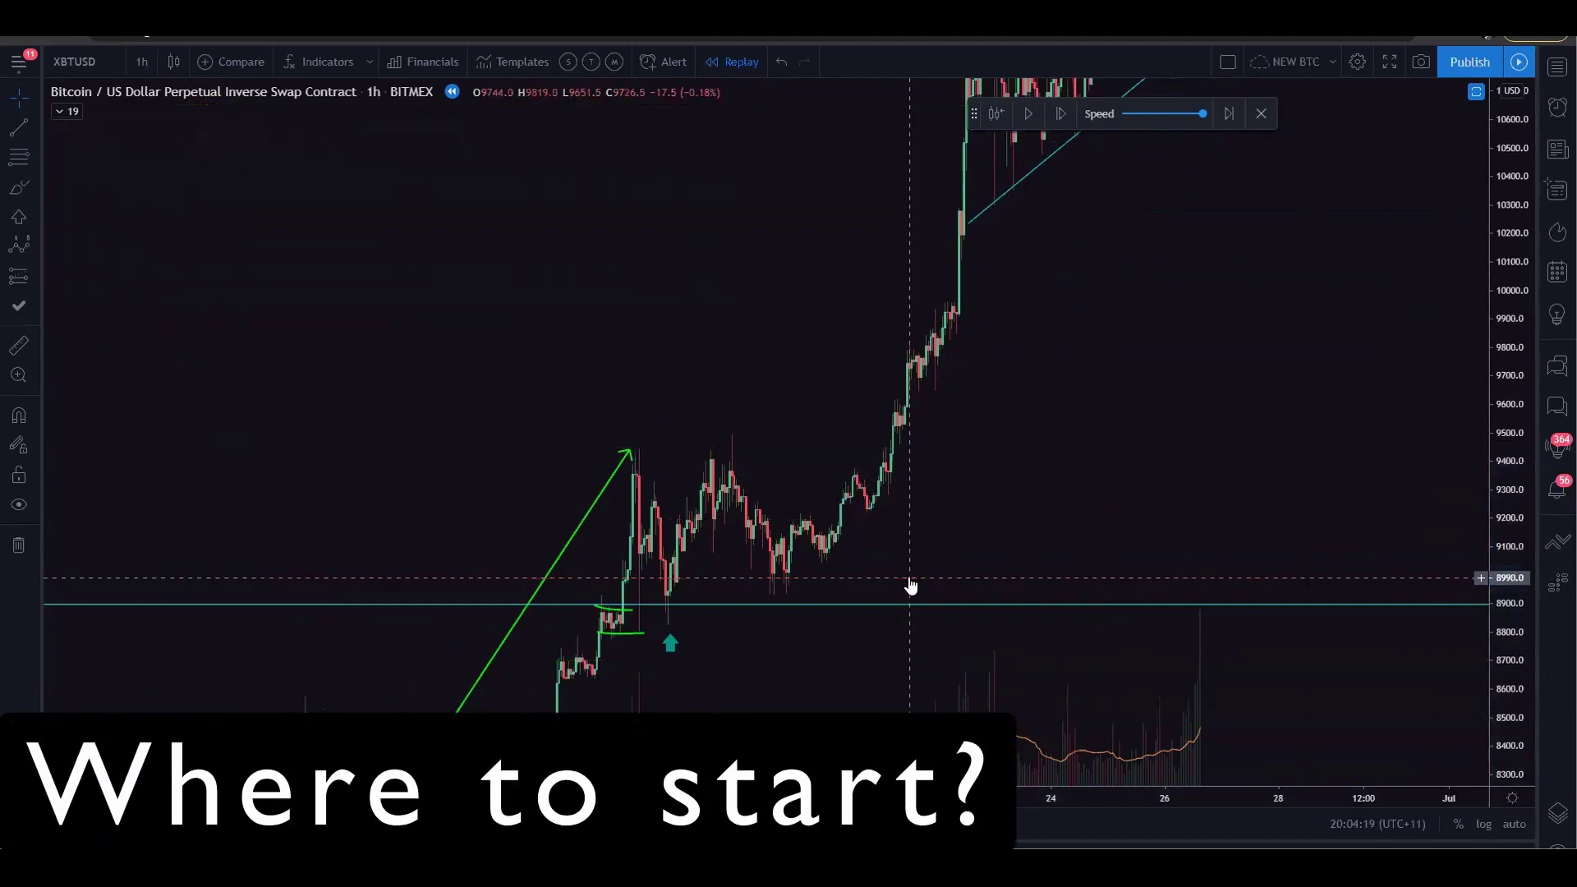
click(624, 459)
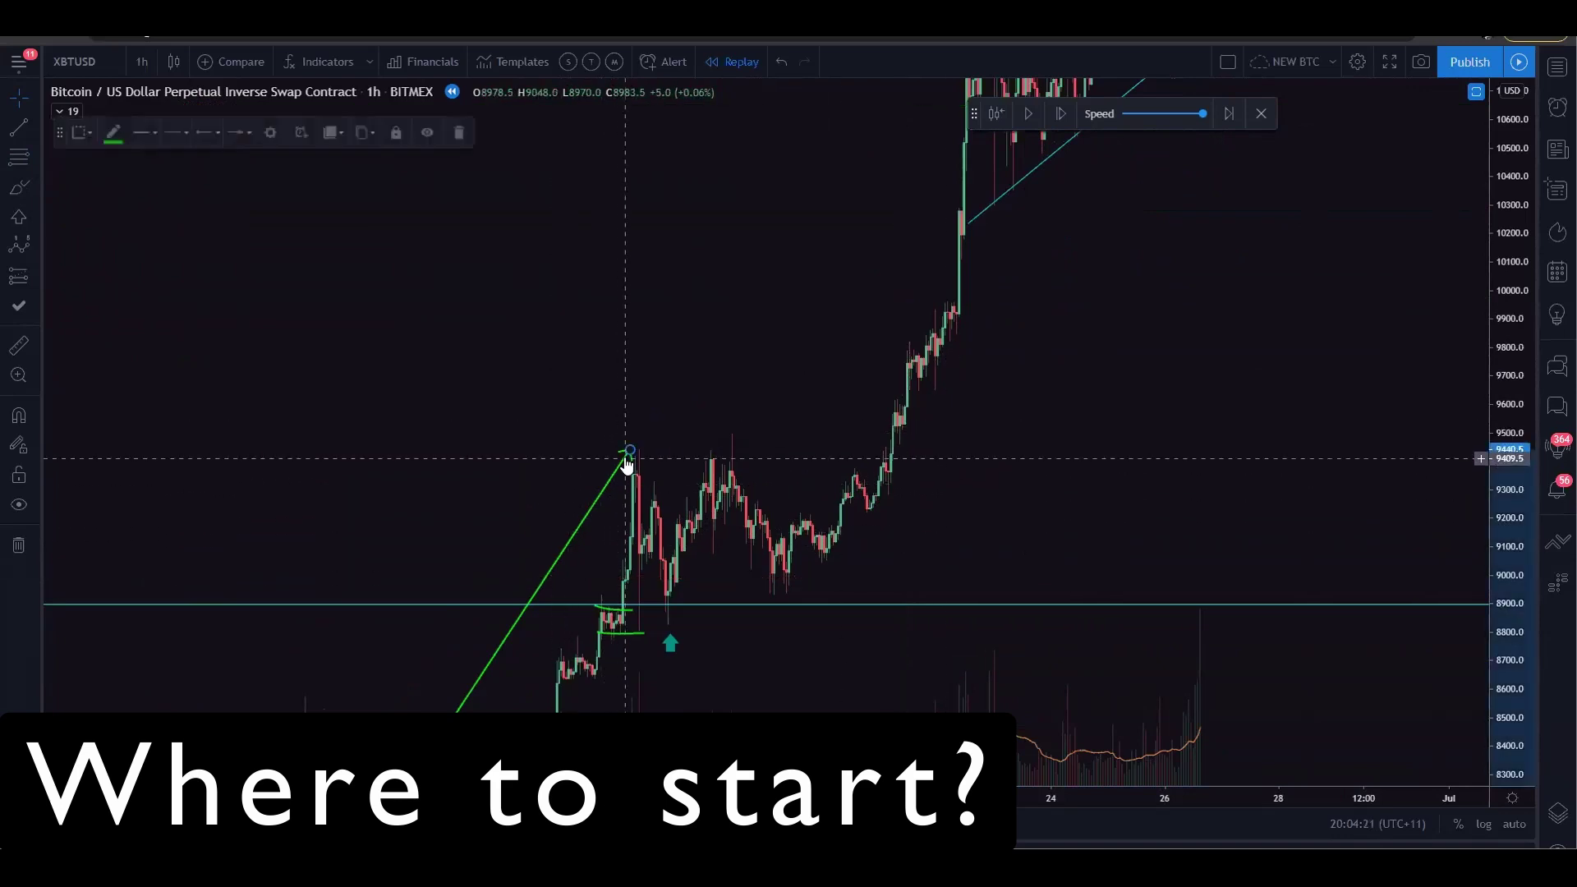
key(Delete)
click(844, 605)
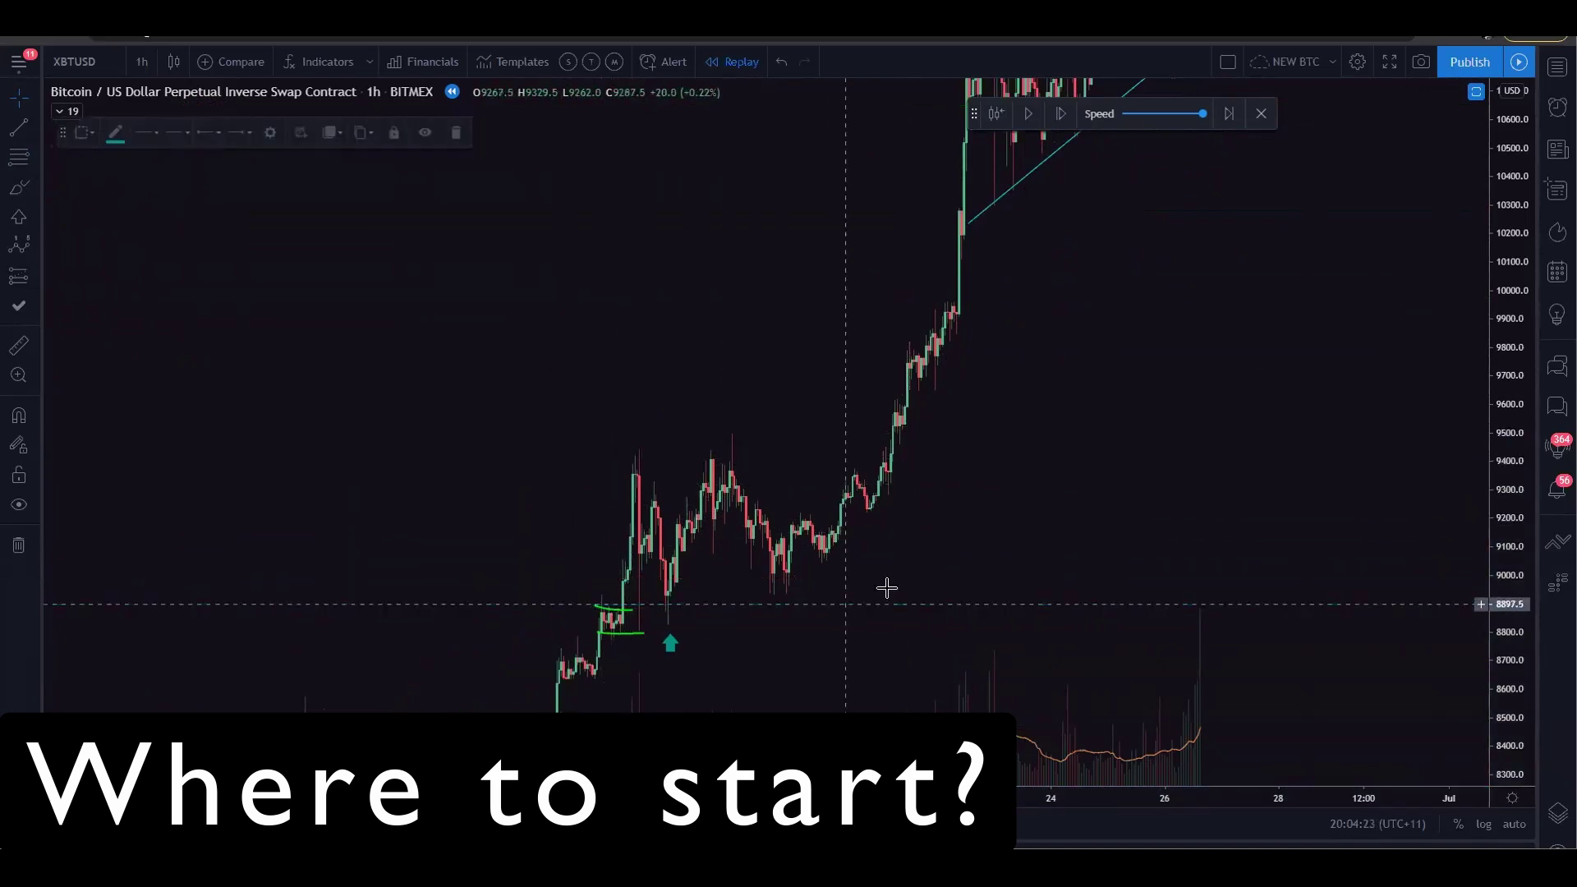
key(Delete)
- Delete the two green brush strokes and the up-arrow marker around the 16–17 Jun '19 lows
drag(1136, 540, 1042, 517)
drag(525, 268, 500, 214)
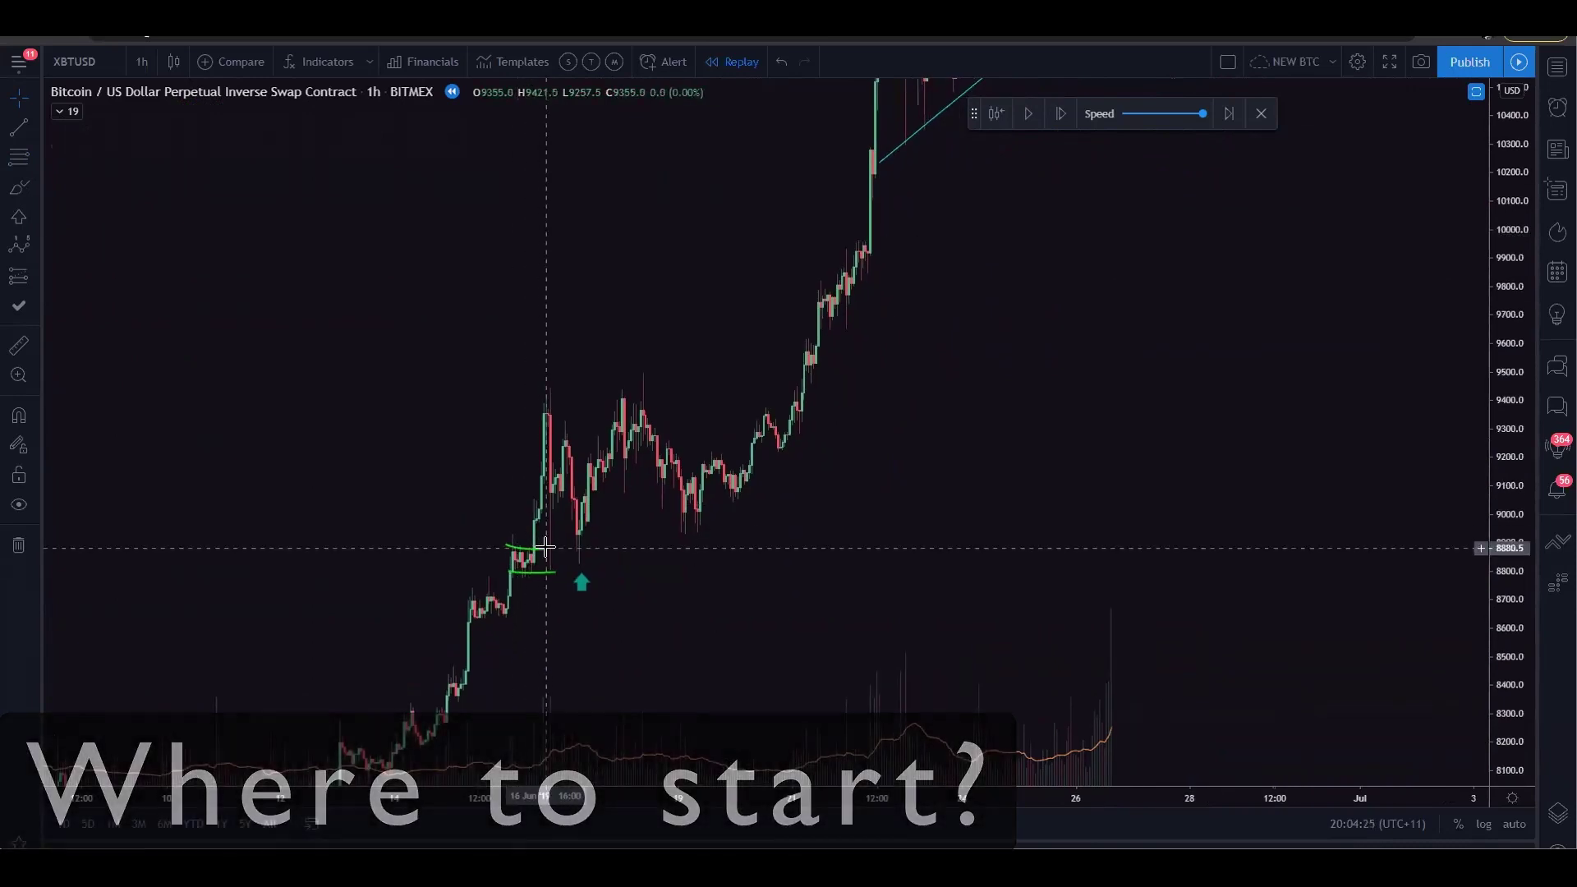
click(539, 551)
key(Delete)
click(582, 585)
key(Delete)
click(542, 573)
key(Delete)
- Trace the rise from about 8640, the consolidation swings and the following rally with the green Brush, and delete the sketch
drag(811, 557, 806, 556)
click(19, 188)
mouse_move(468, 612)
mouse_down()
mouse_move(564, 447)
mouse_move(696, 464)
mouse_up()
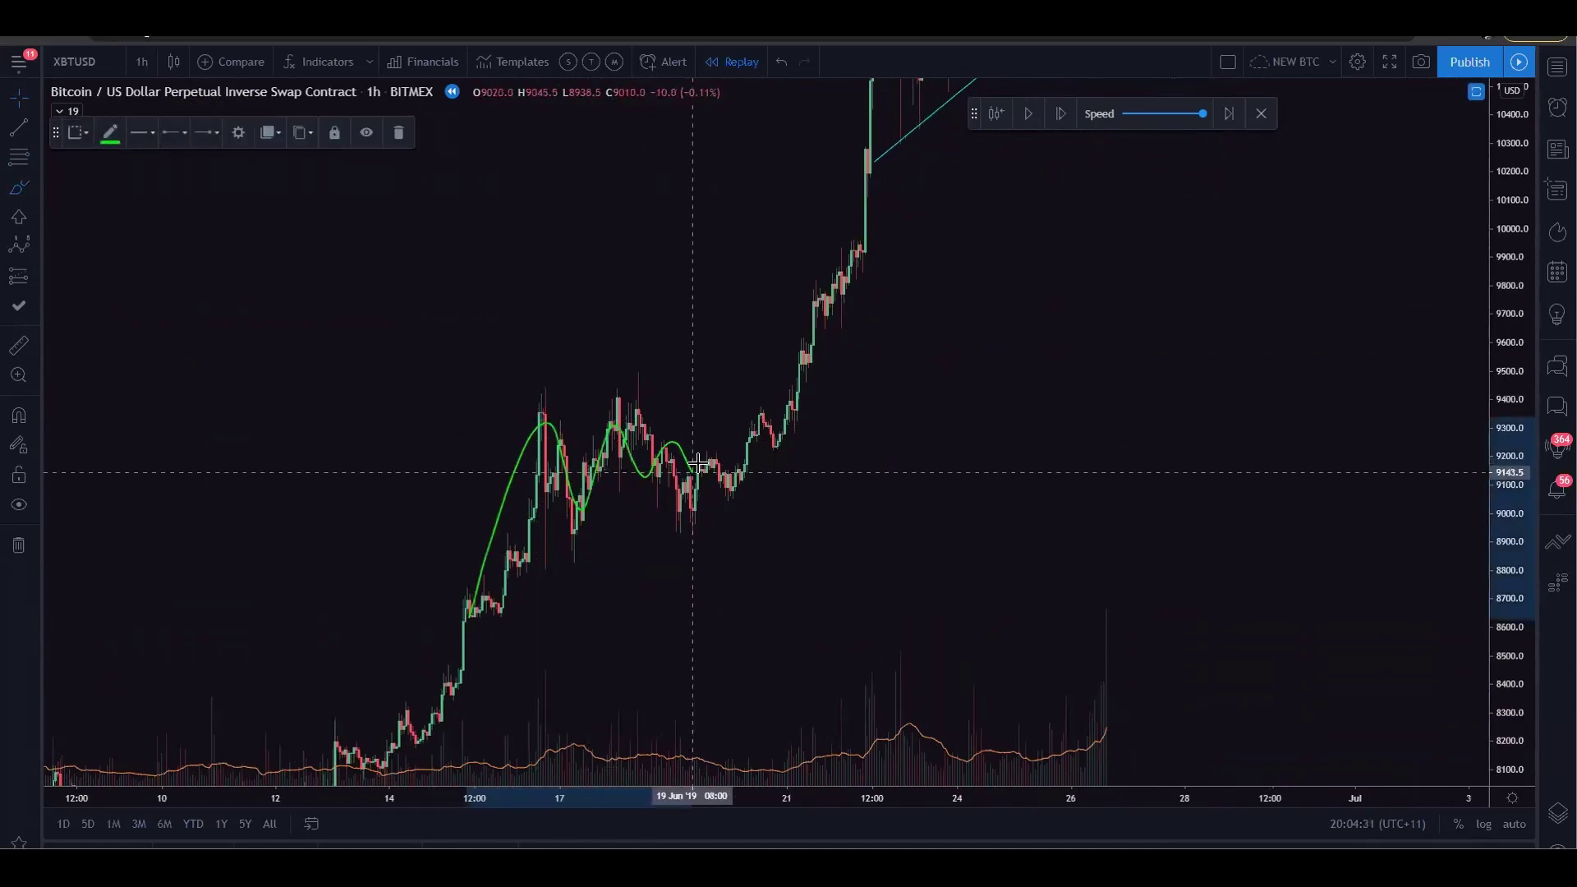
drag(724, 534, 816, 267)
key(Delete)
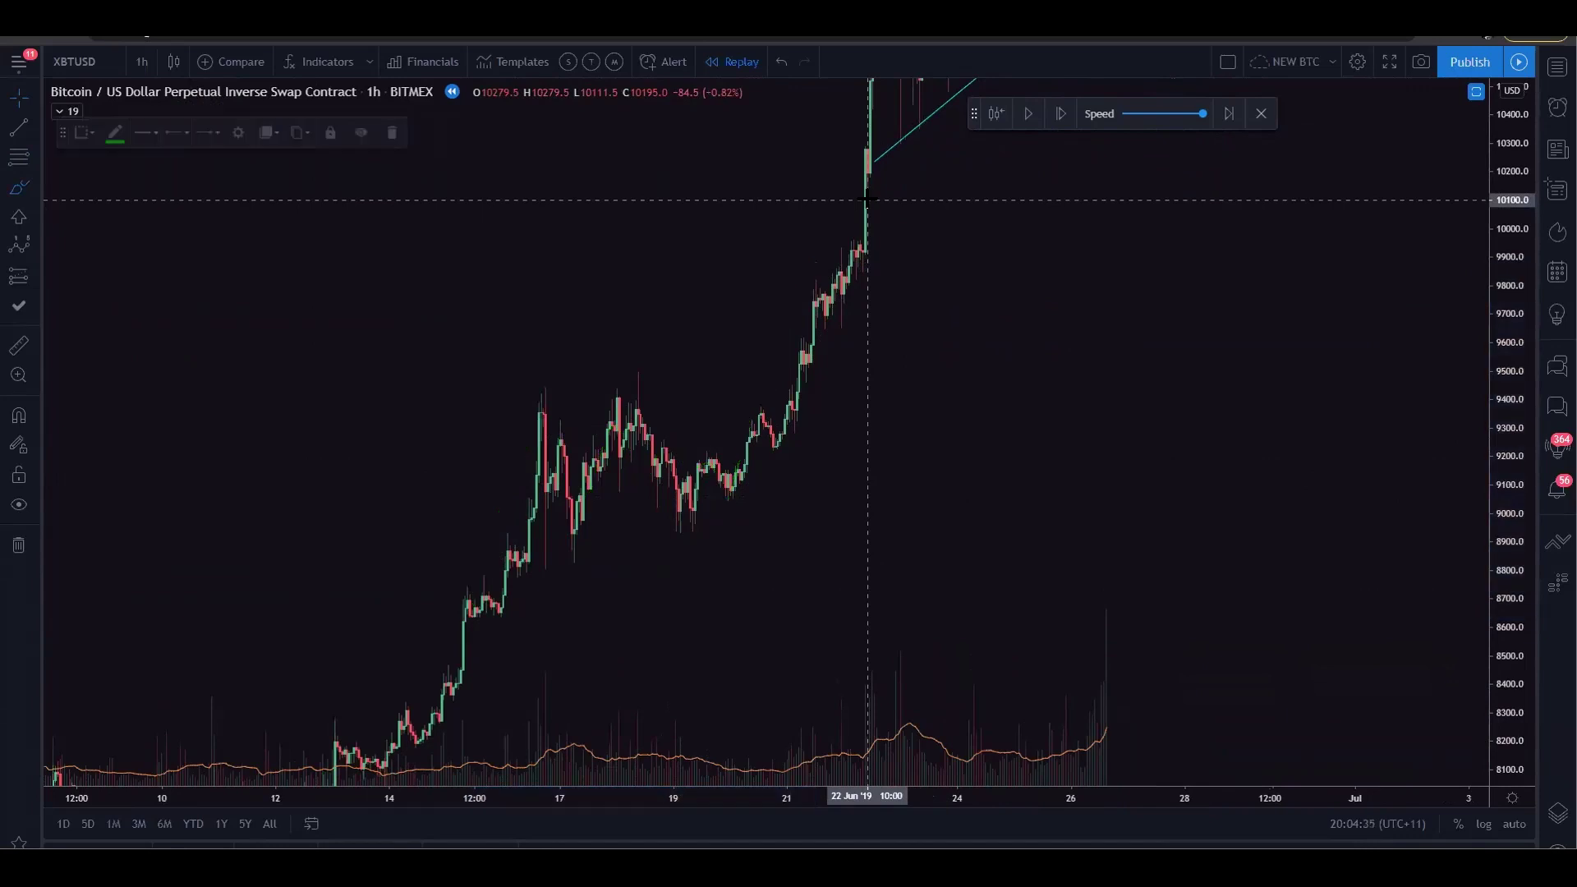
- Circle the 19–20 Jun '19 lows and the upper pennant's first peak with the green Brush, and sketch the move between them
drag(1082, 283, 1014, 414)
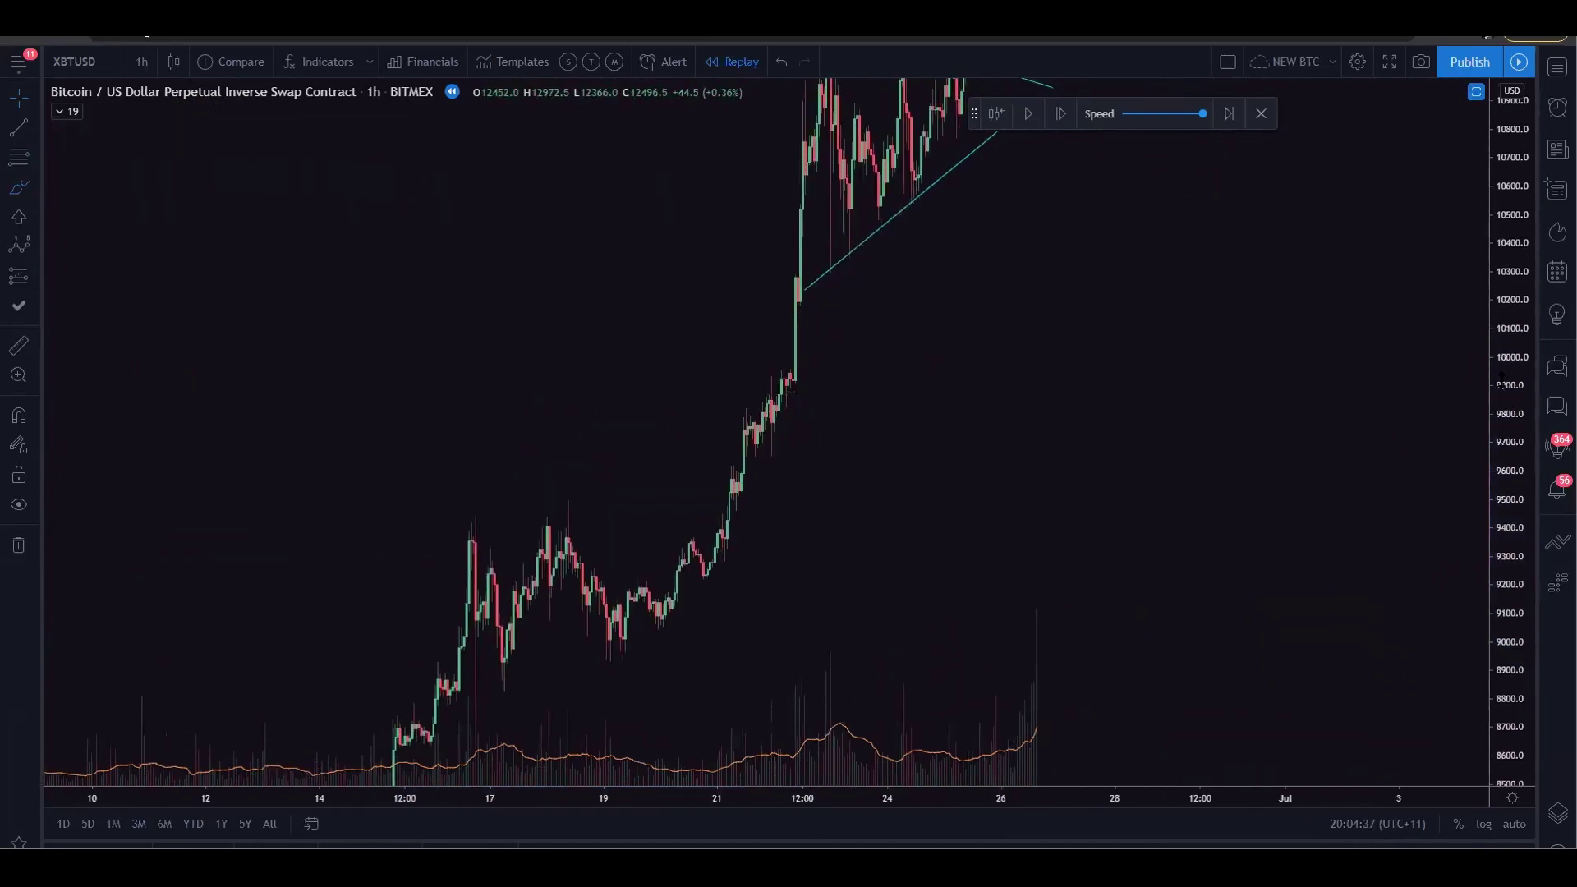
click(15, 194)
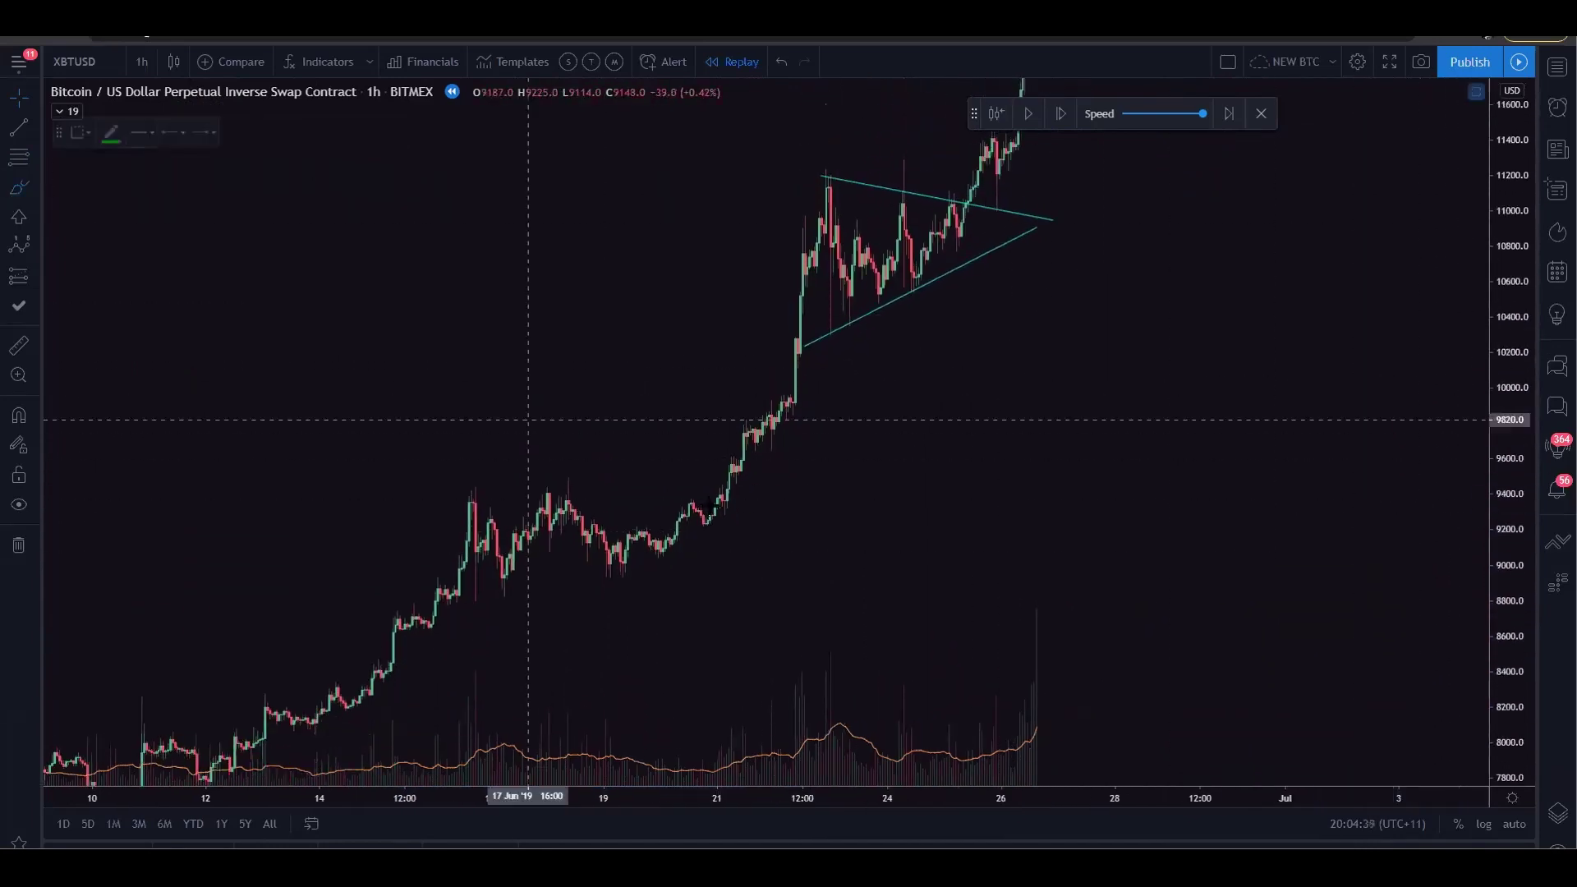
mouse_move(685, 534)
mouse_down()
mouse_move(565, 539)
mouse_move(612, 522)
mouse_up()
mouse_move(833, 169)
mouse_down()
mouse_move(793, 179)
mouse_move(758, 161)
mouse_up()
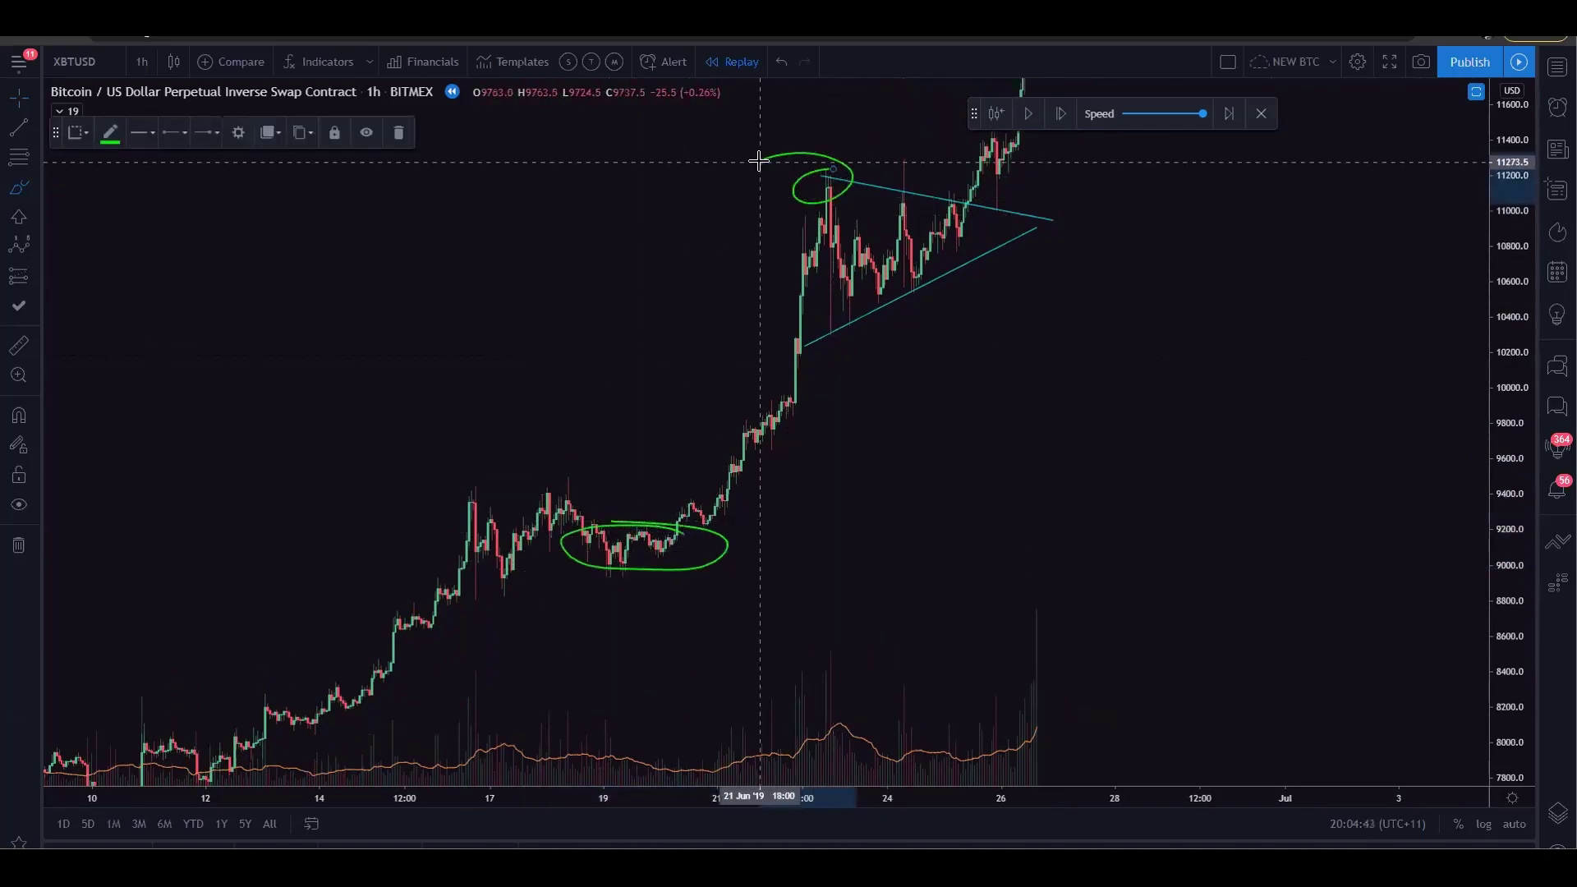
mouse_move(649, 530)
mouse_down()
mouse_move(729, 299)
mouse_move(694, 310)
mouse_move(757, 281)
mouse_up()
- Remove the green brush circles and the stroke between the 19–20 Jun '19 lows and the upper pennant
key(ctrl+z)
click(739, 289)
key(Delete)
click(806, 167)
key(Delete)
click(672, 518)
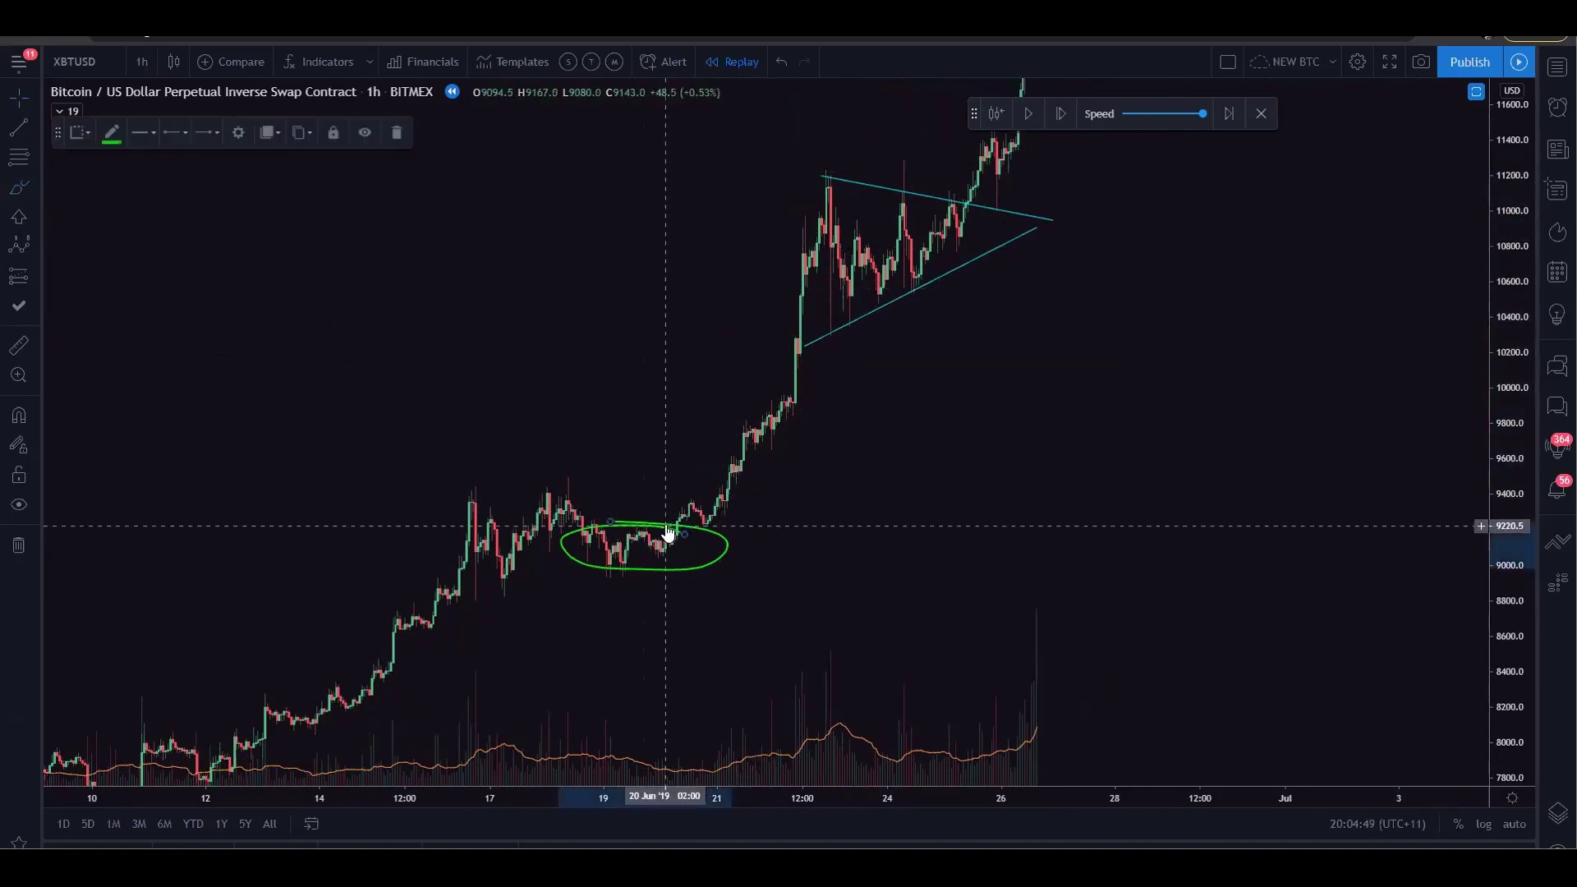
key(Delete)
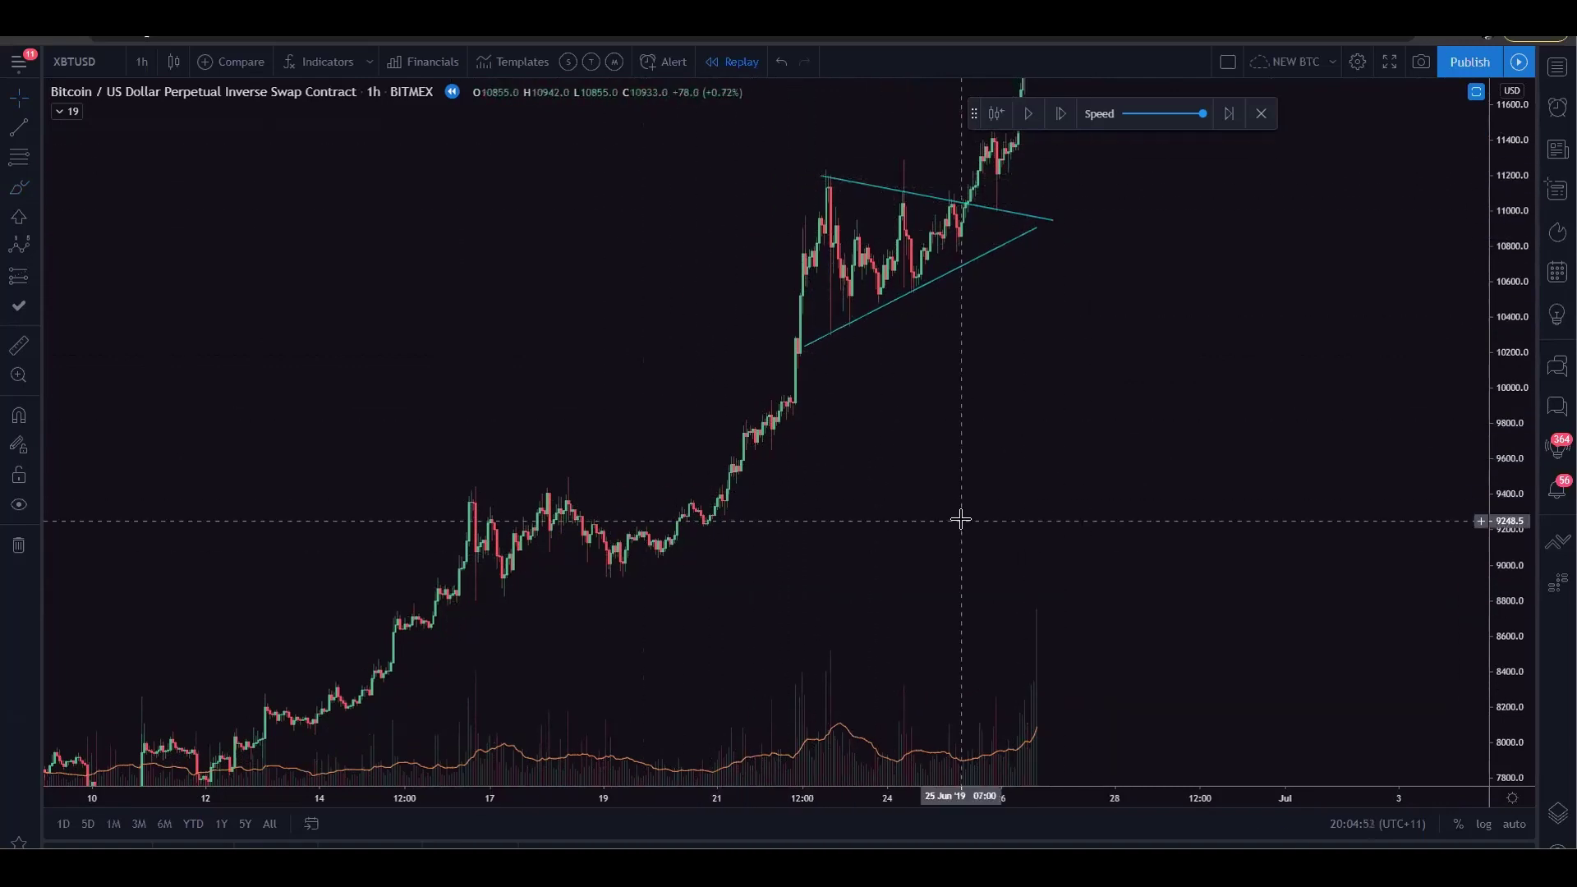
- Draw a Fib Retracement from the 19 Jun '19 low at 8932.5 up to the upper pennant's first peak level at 11232
click(33, 156)
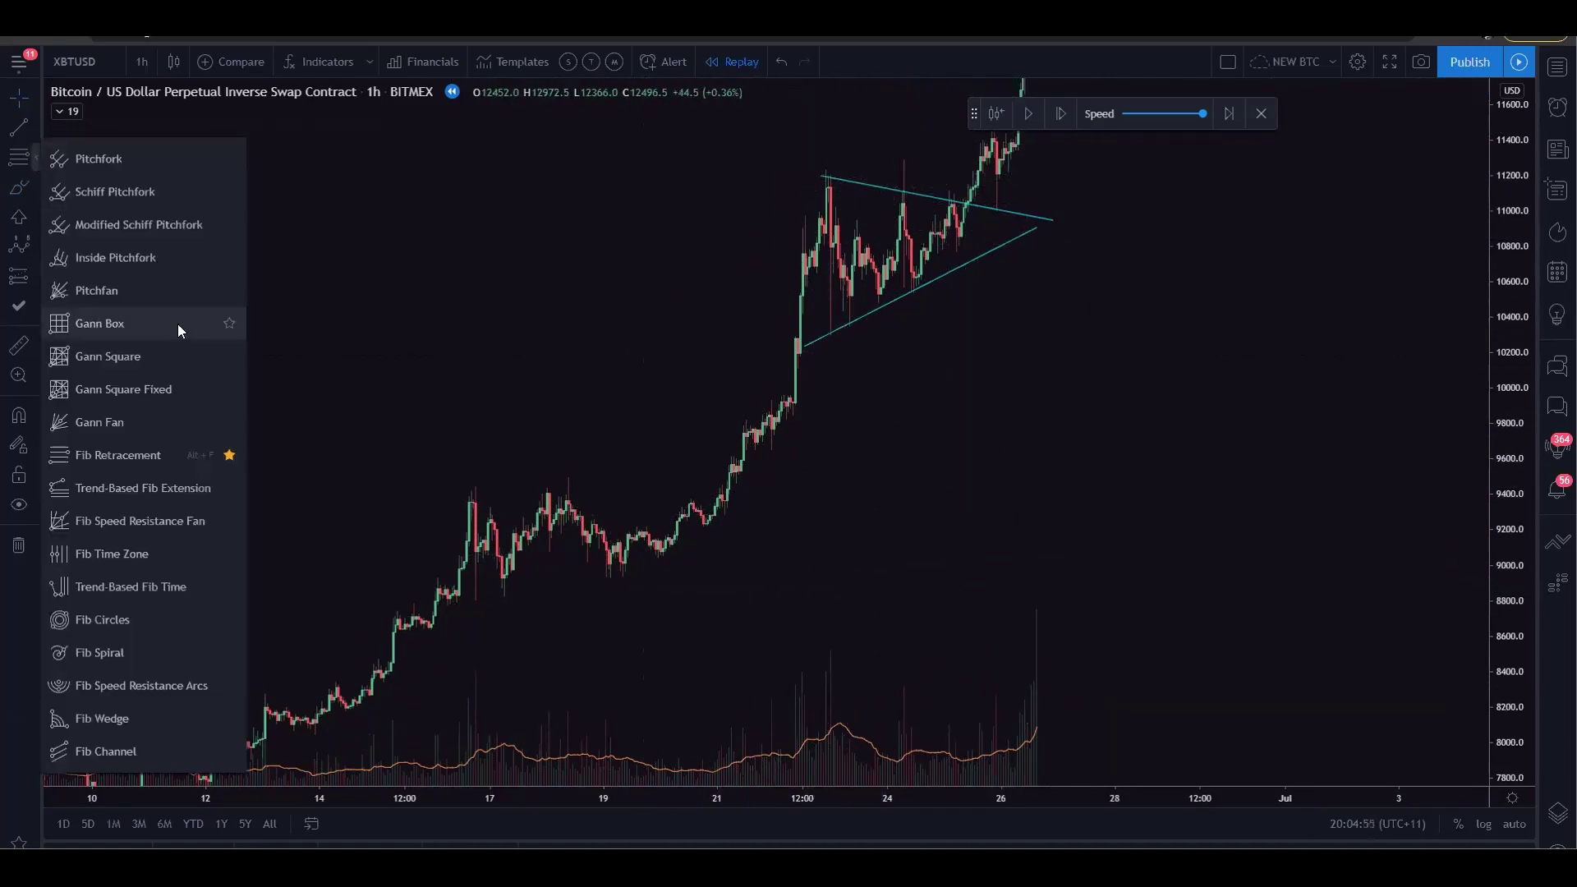
click(103, 456)
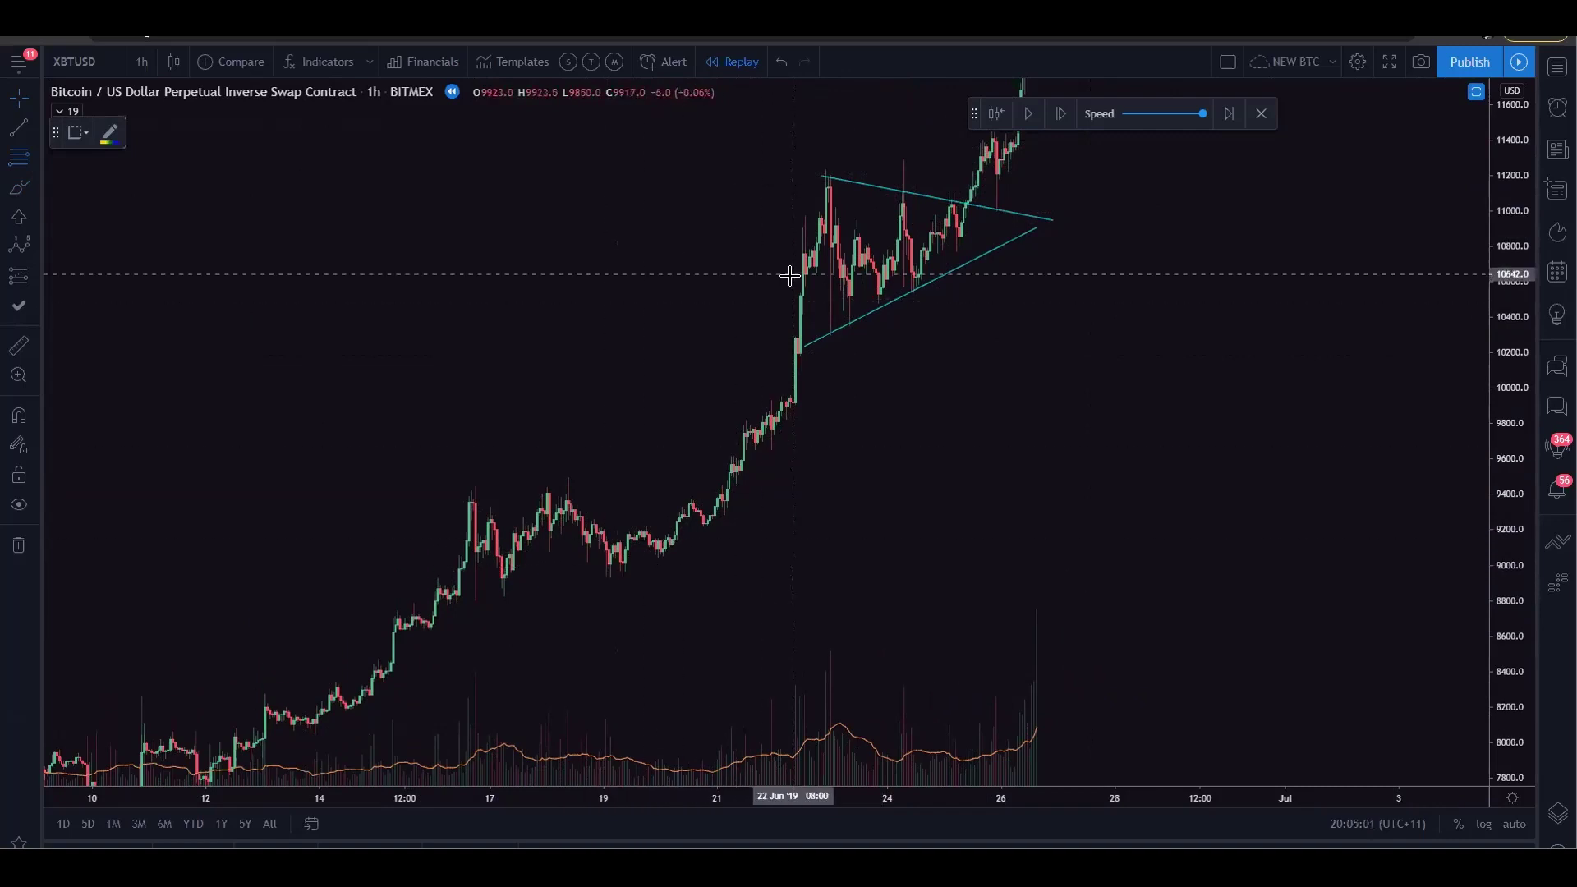
click(606, 575)
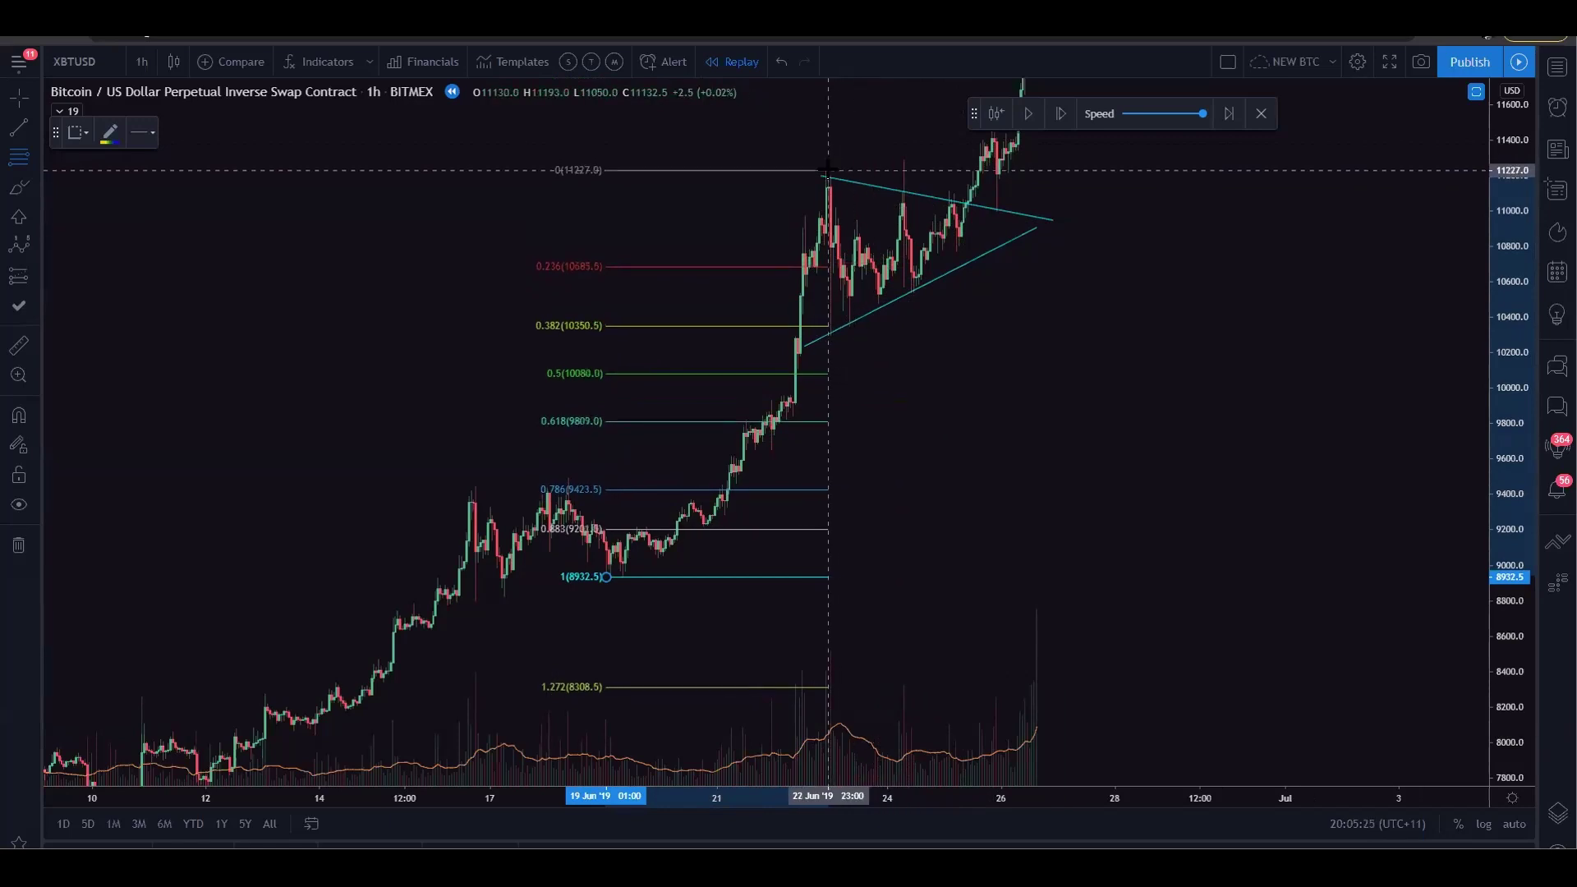
click(1131, 169)
drag(1232, 256, 1146, 320)
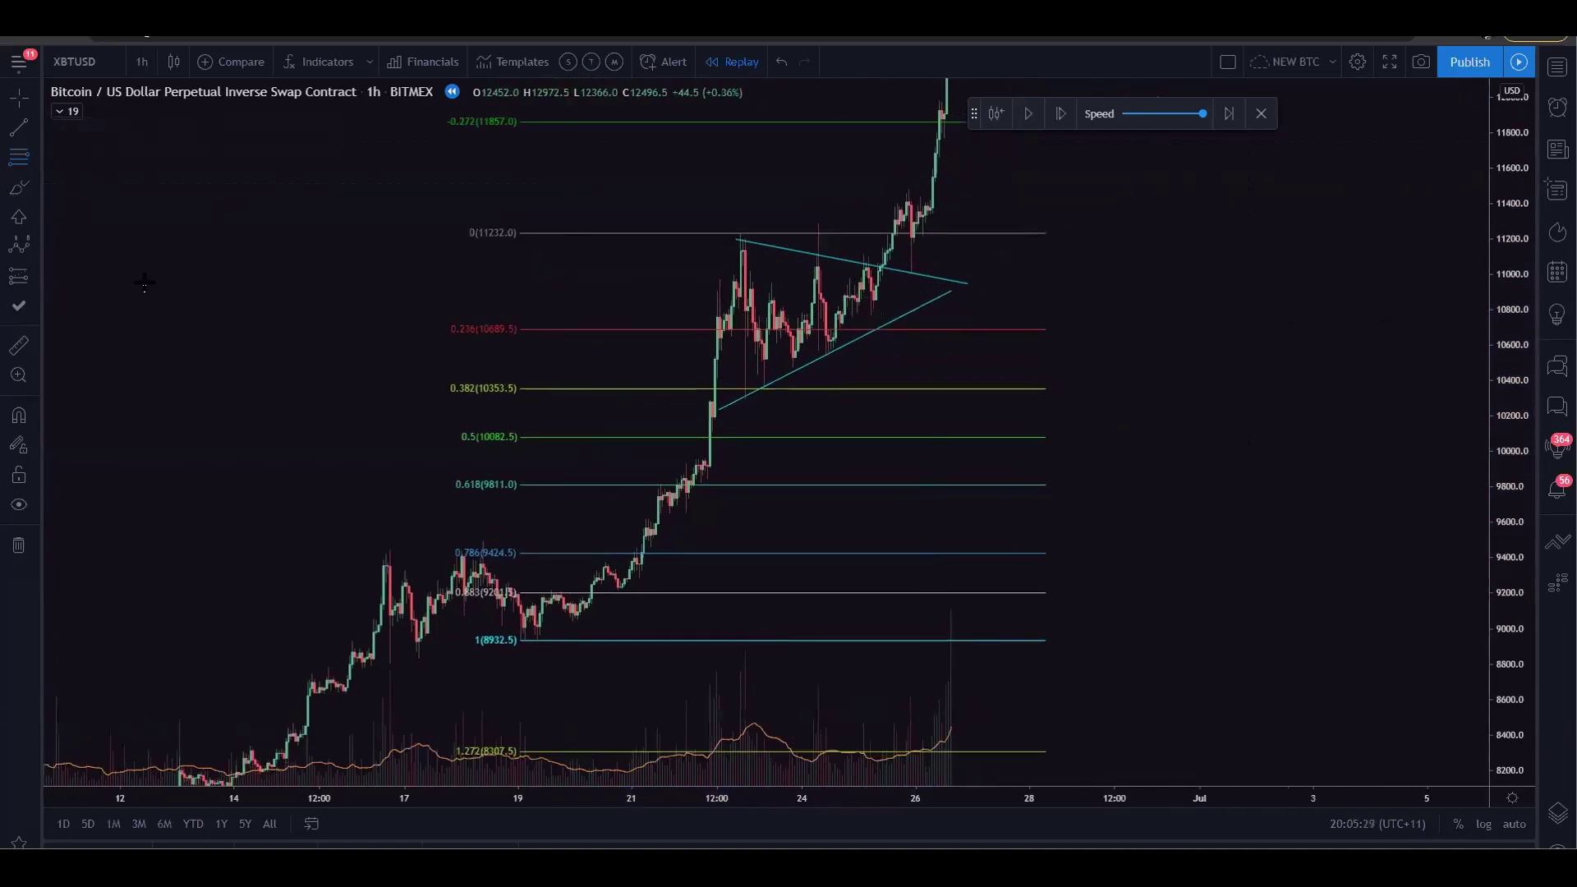
- Sketch a brush stroke from the 19 Jun '19 low up toward the pennant's first peak and delete it
click(19, 187)
mouse_move(527, 617)
mouse_down()
mouse_move(555, 652)
mouse_move(682, 273)
mouse_move(754, 218)
mouse_move(719, 233)
mouse_up()
key(Delete)
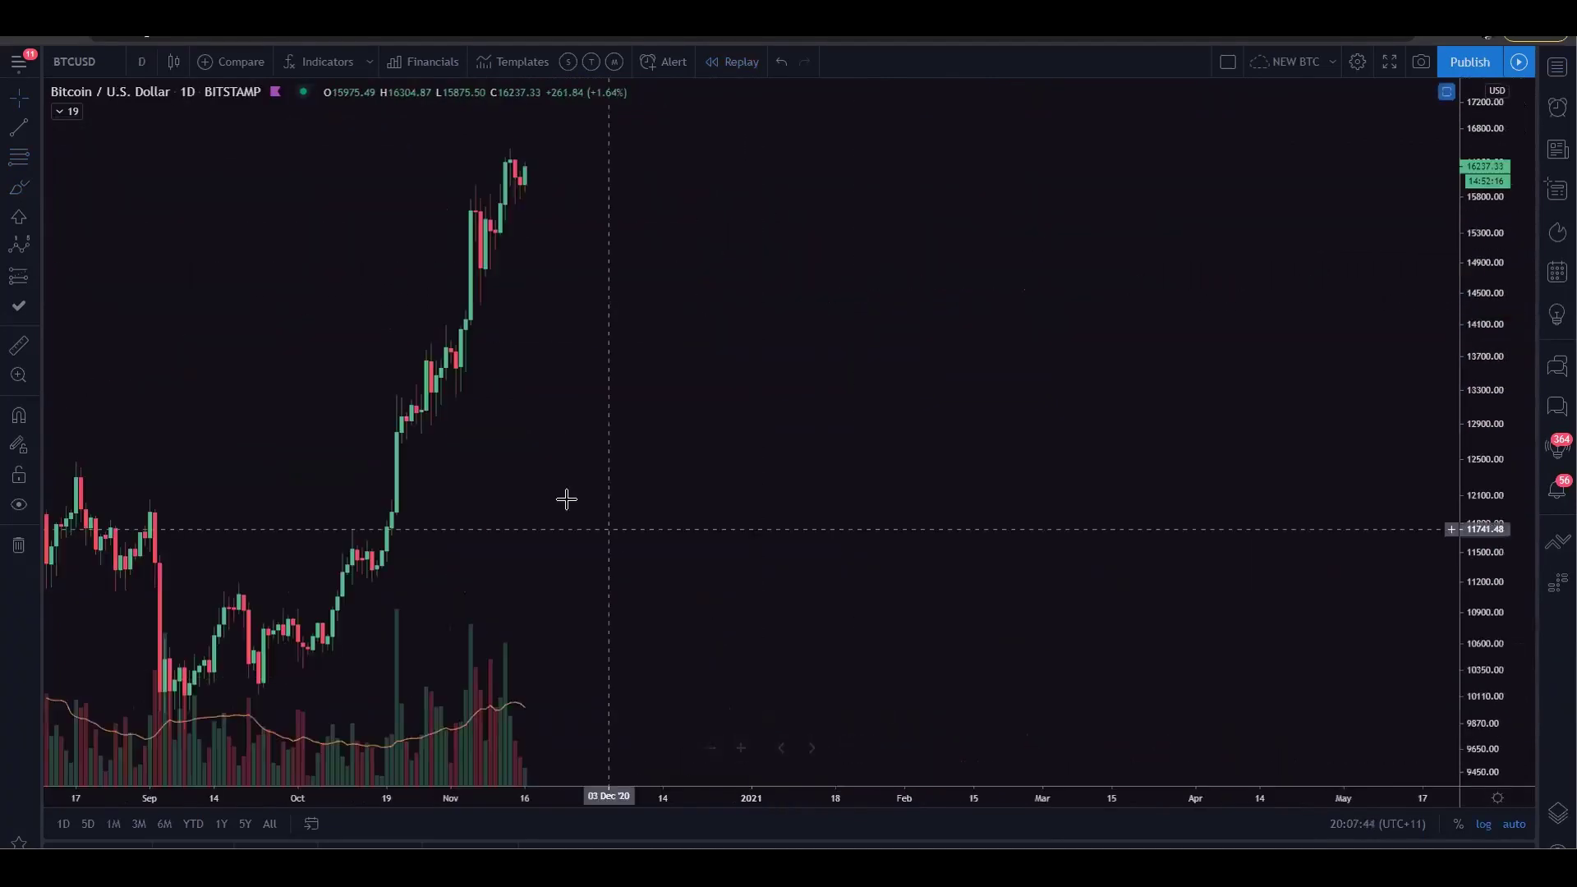
- Draw a Fib Retracement on the daily BTCUSD chart from the August 2015 low at 197.84 up to the November 2015 high at 501.18
drag(564, 500, 1042, 299)
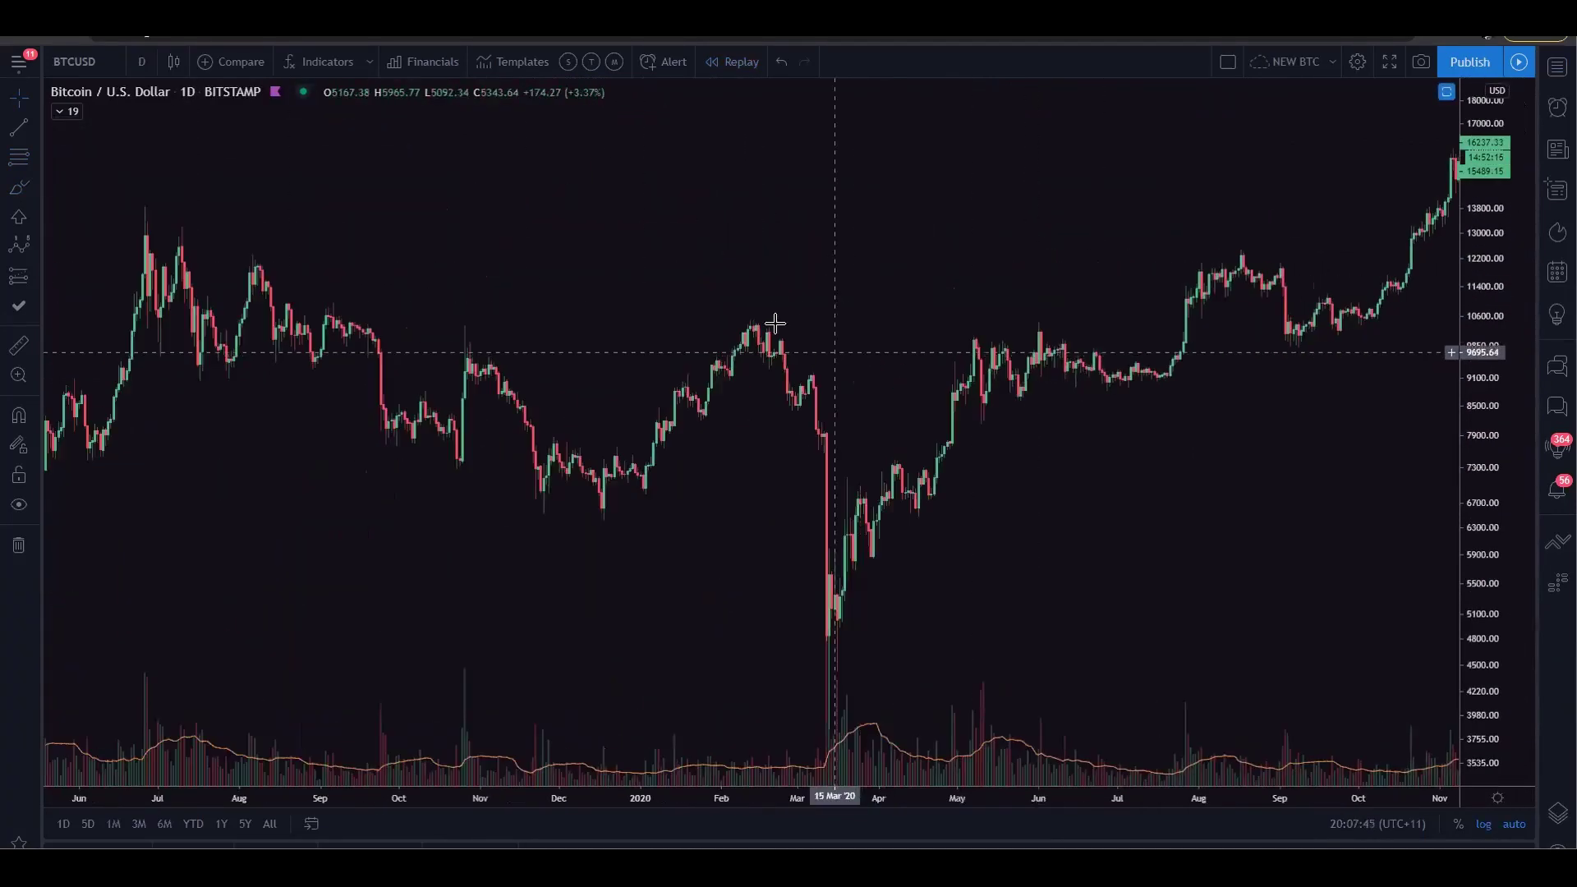
scroll(739, 332, down, 8)
drag(394, 510, 958, 422)
scroll(403, 452, up, 2)
drag(378, 454, 1026, 386)
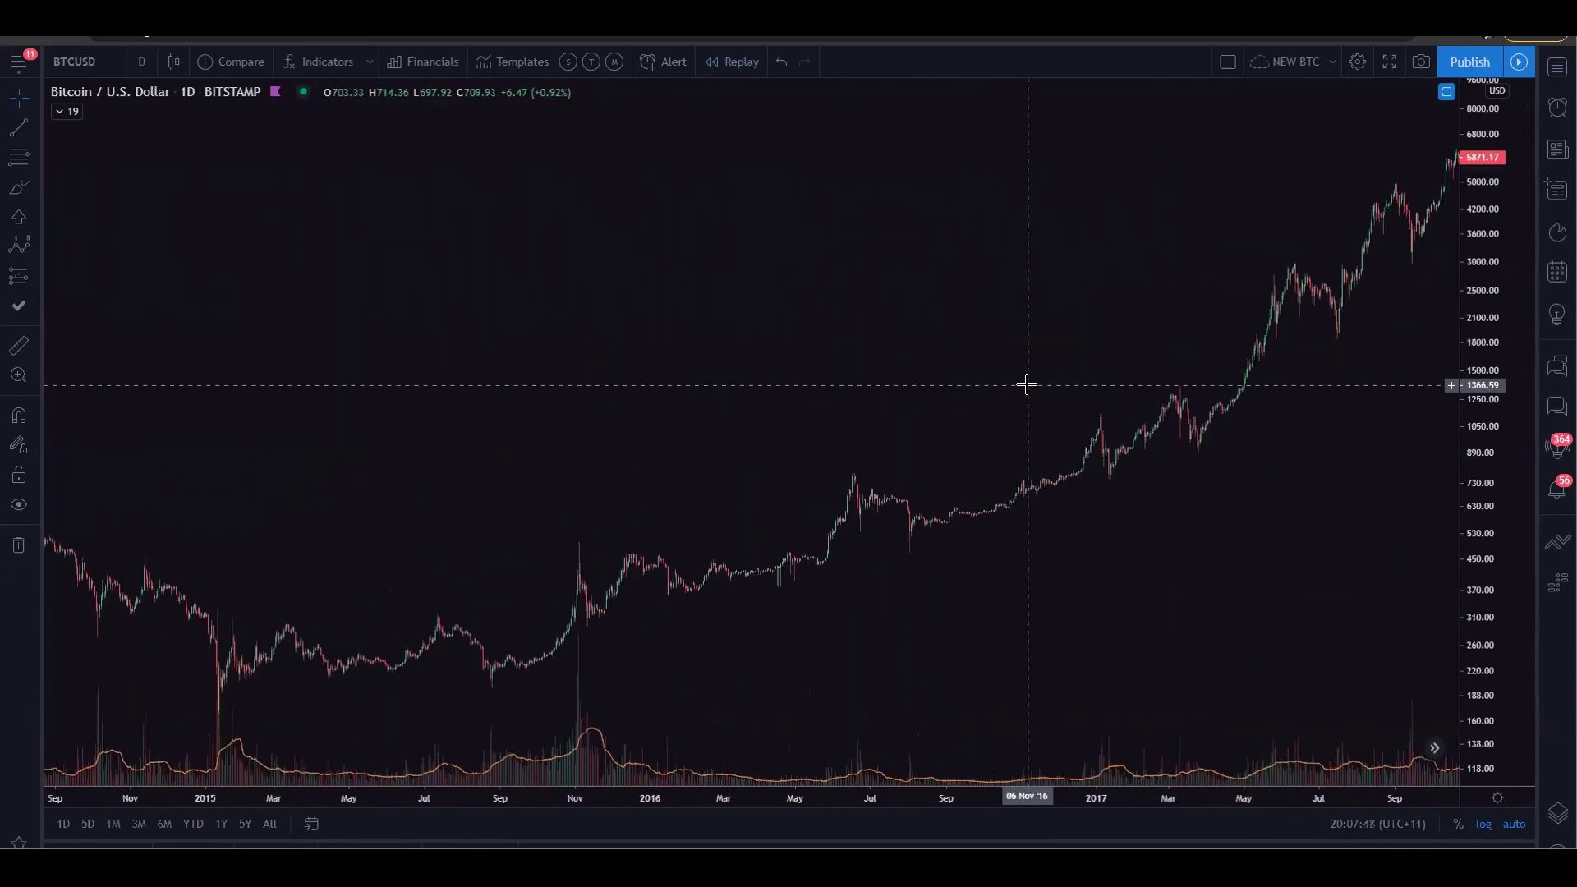
drag(1467, 633, 1467, 590)
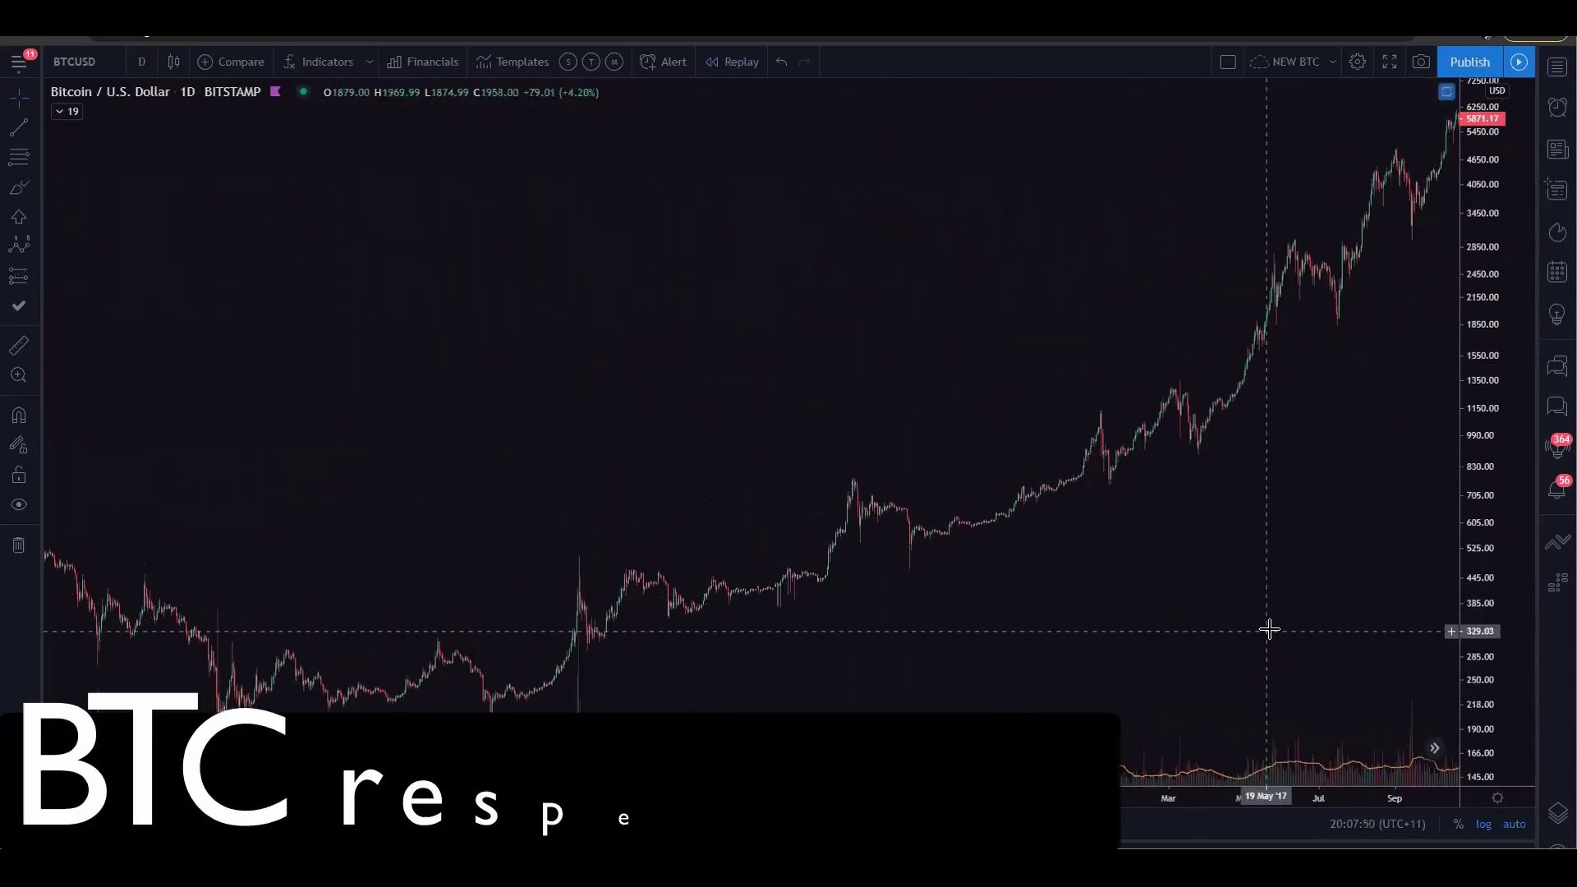
drag(1267, 630, 1237, 496)
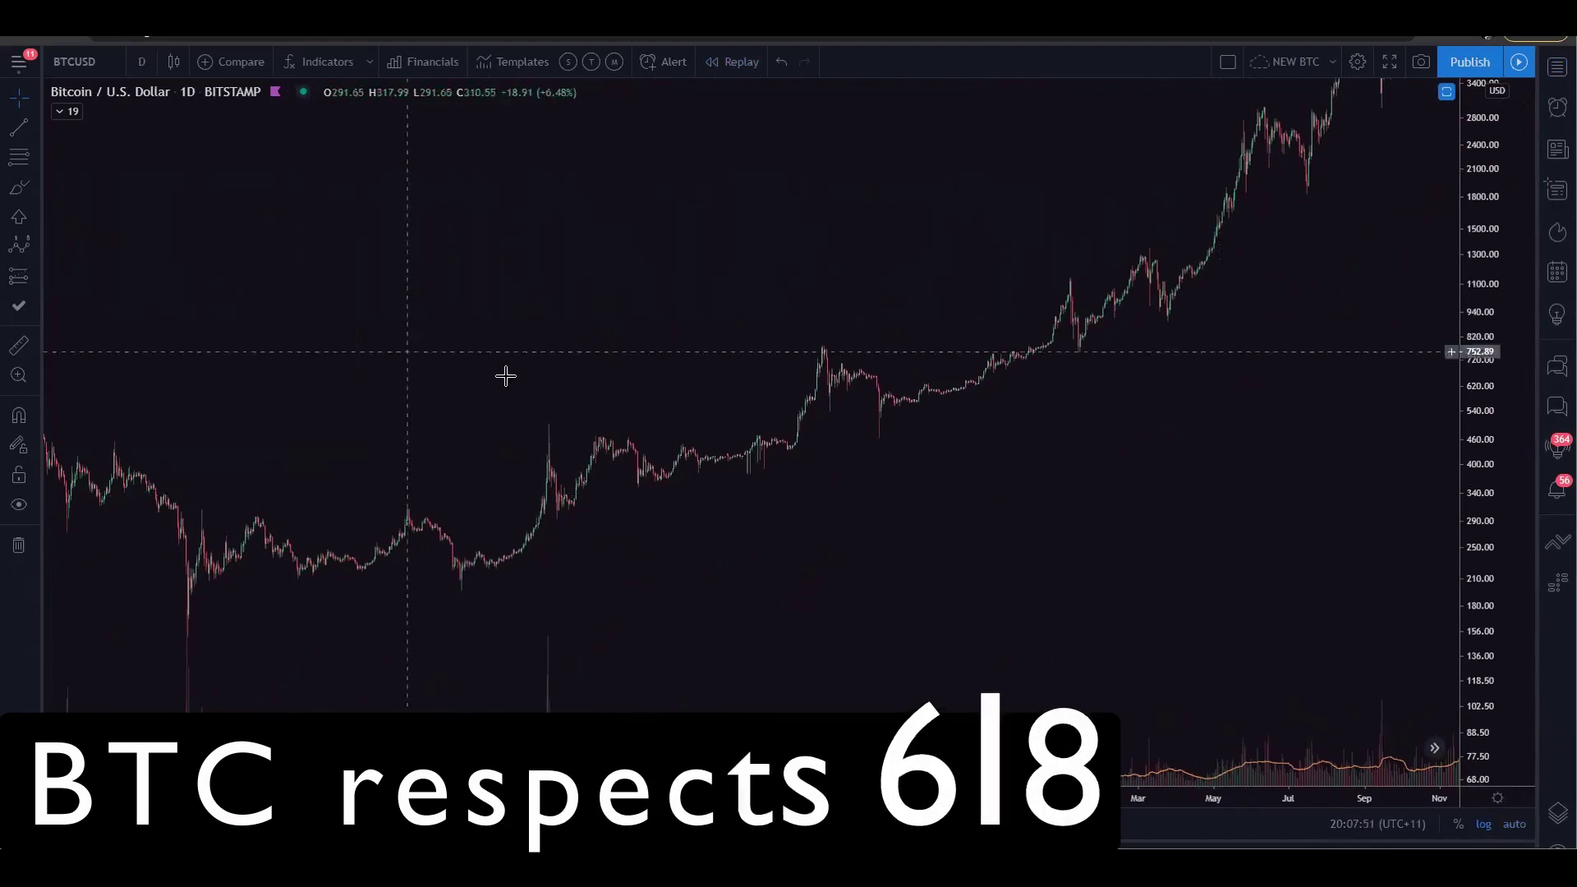
click(16, 160)
click(450, 590)
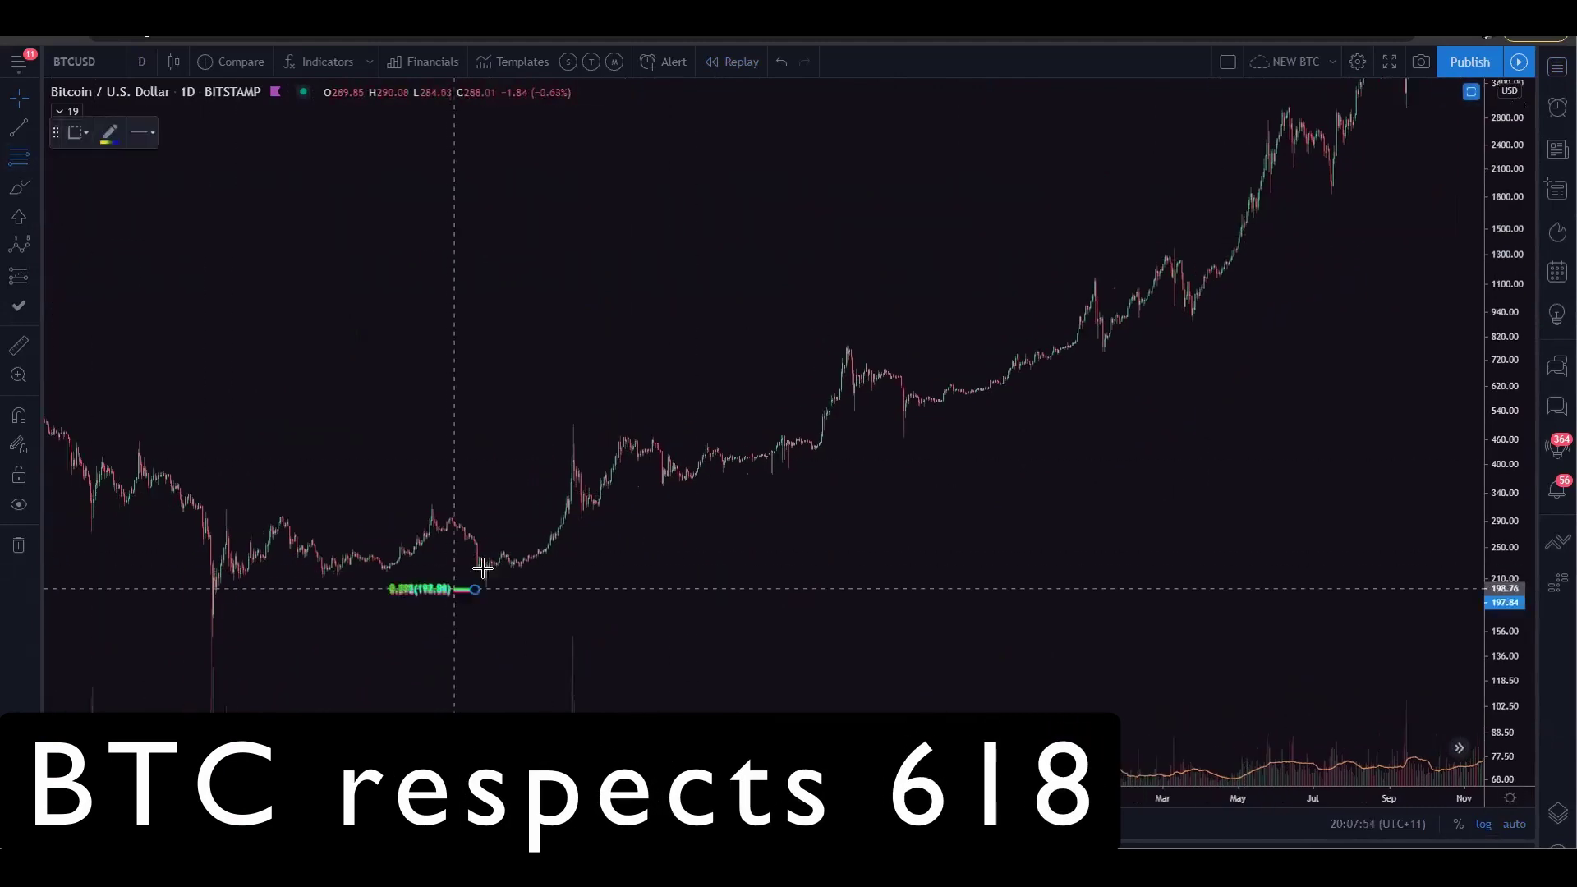
click(1042, 431)
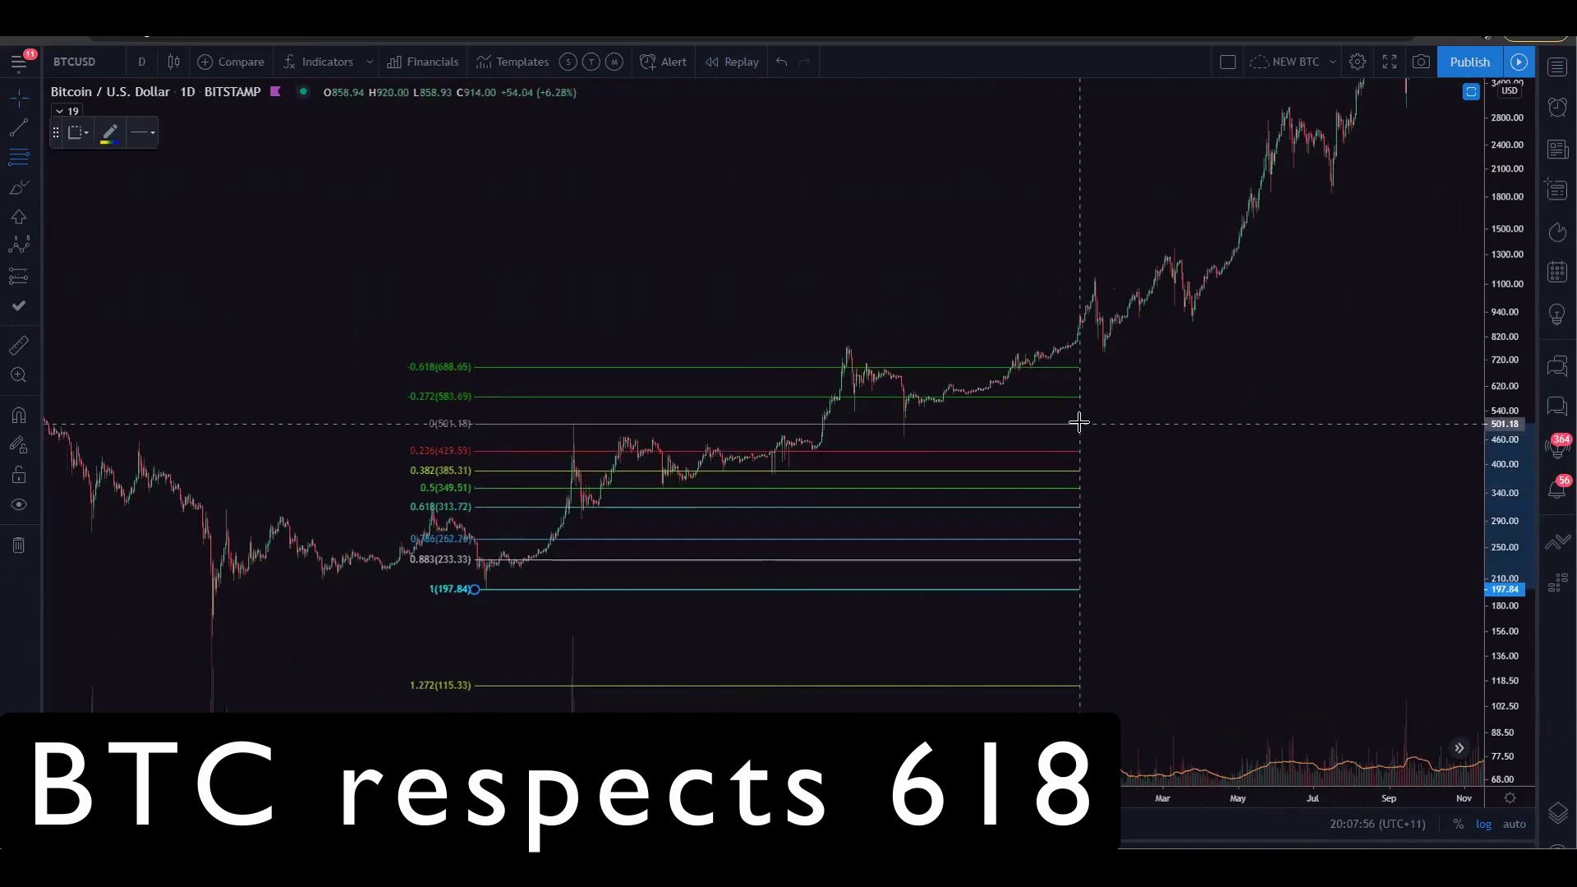
- Fix the Fib Retracement's end point at the November 2015 high of 501.18 and stretch the price scale around it
click(1079, 423)
drag(1505, 640, 1505, 419)
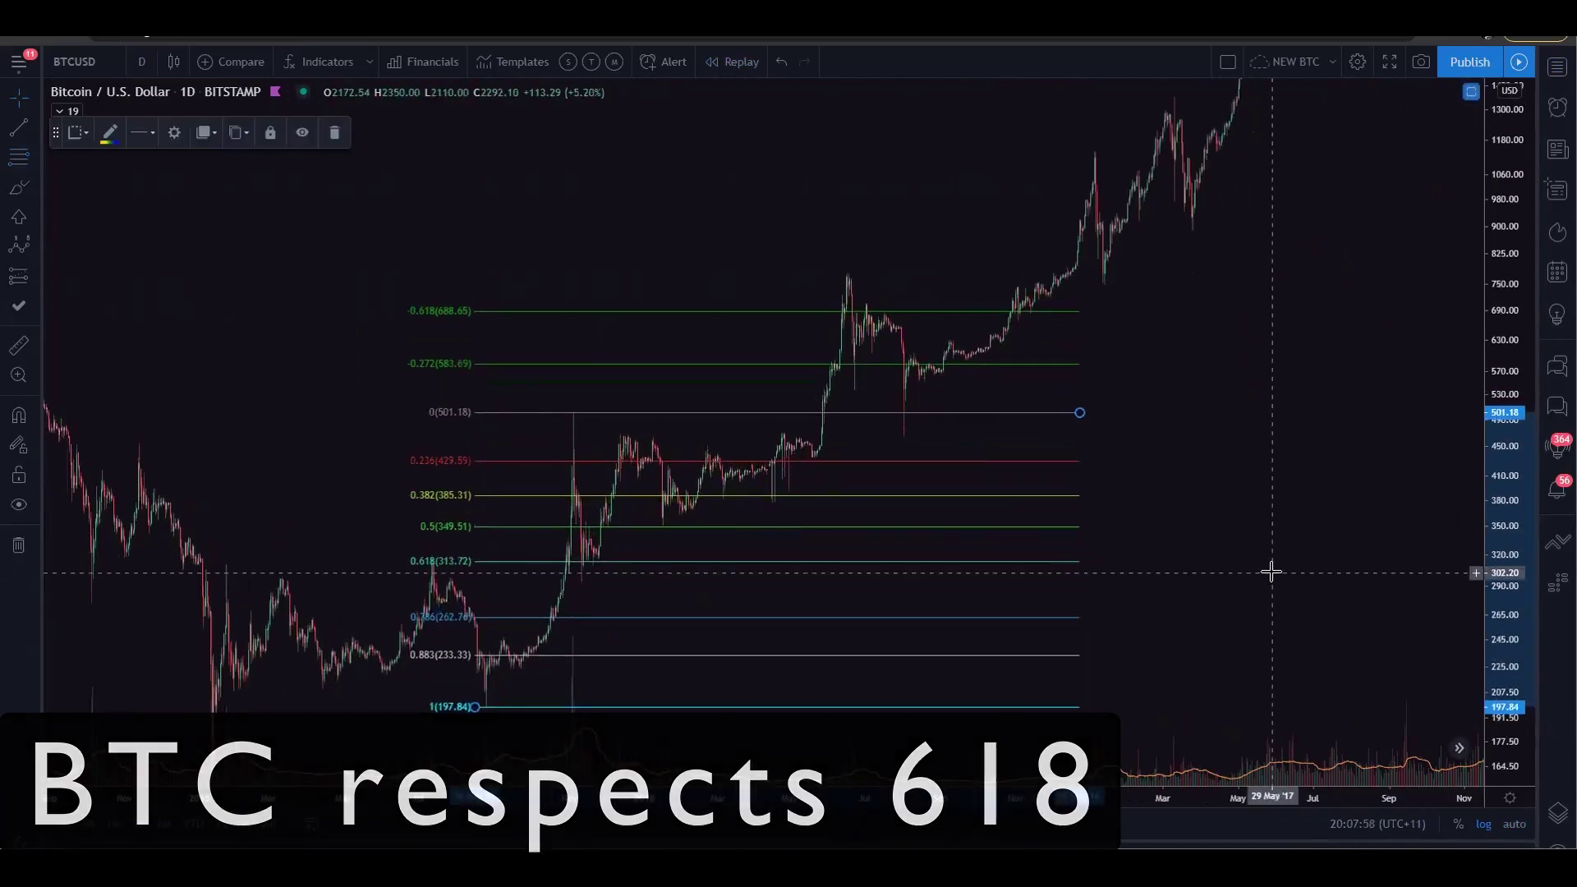
drag(1271, 570, 1194, 359)
mouse_move(250, 296)
mouse_down()
mouse_move(340, 450)
mouse_move(454, 345)
mouse_up()
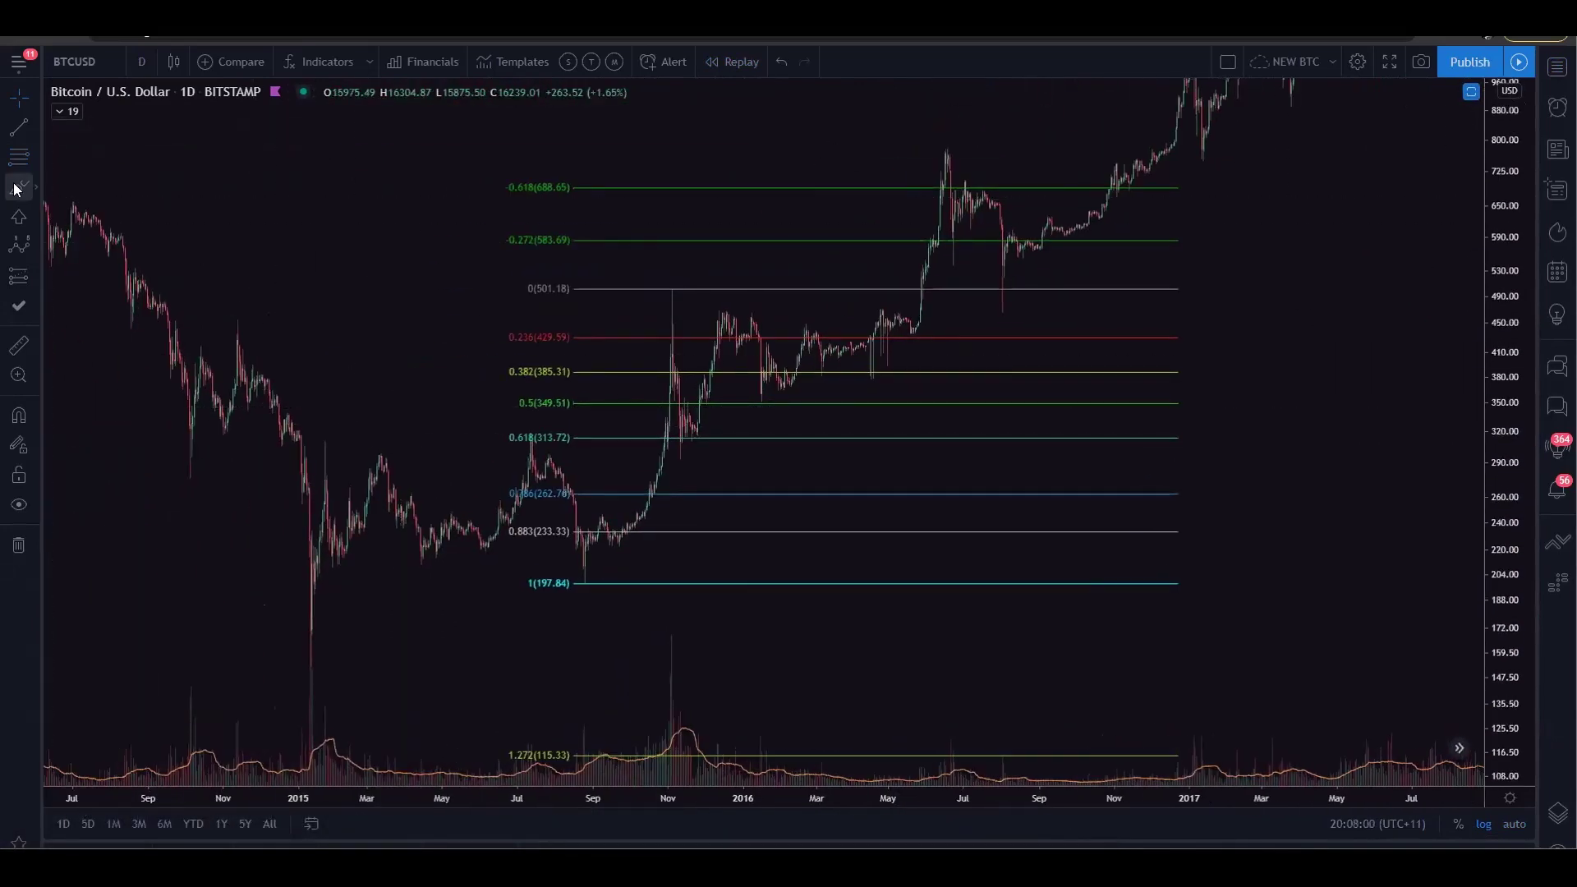
- Mark the swing from the August 2015 low to the November 2015 high with brush strokes and circles, and undo them
click(19, 188)
mouse_move(588, 575)
mouse_down()
mouse_move(591, 451)
mouse_move(658, 280)
mouse_up()
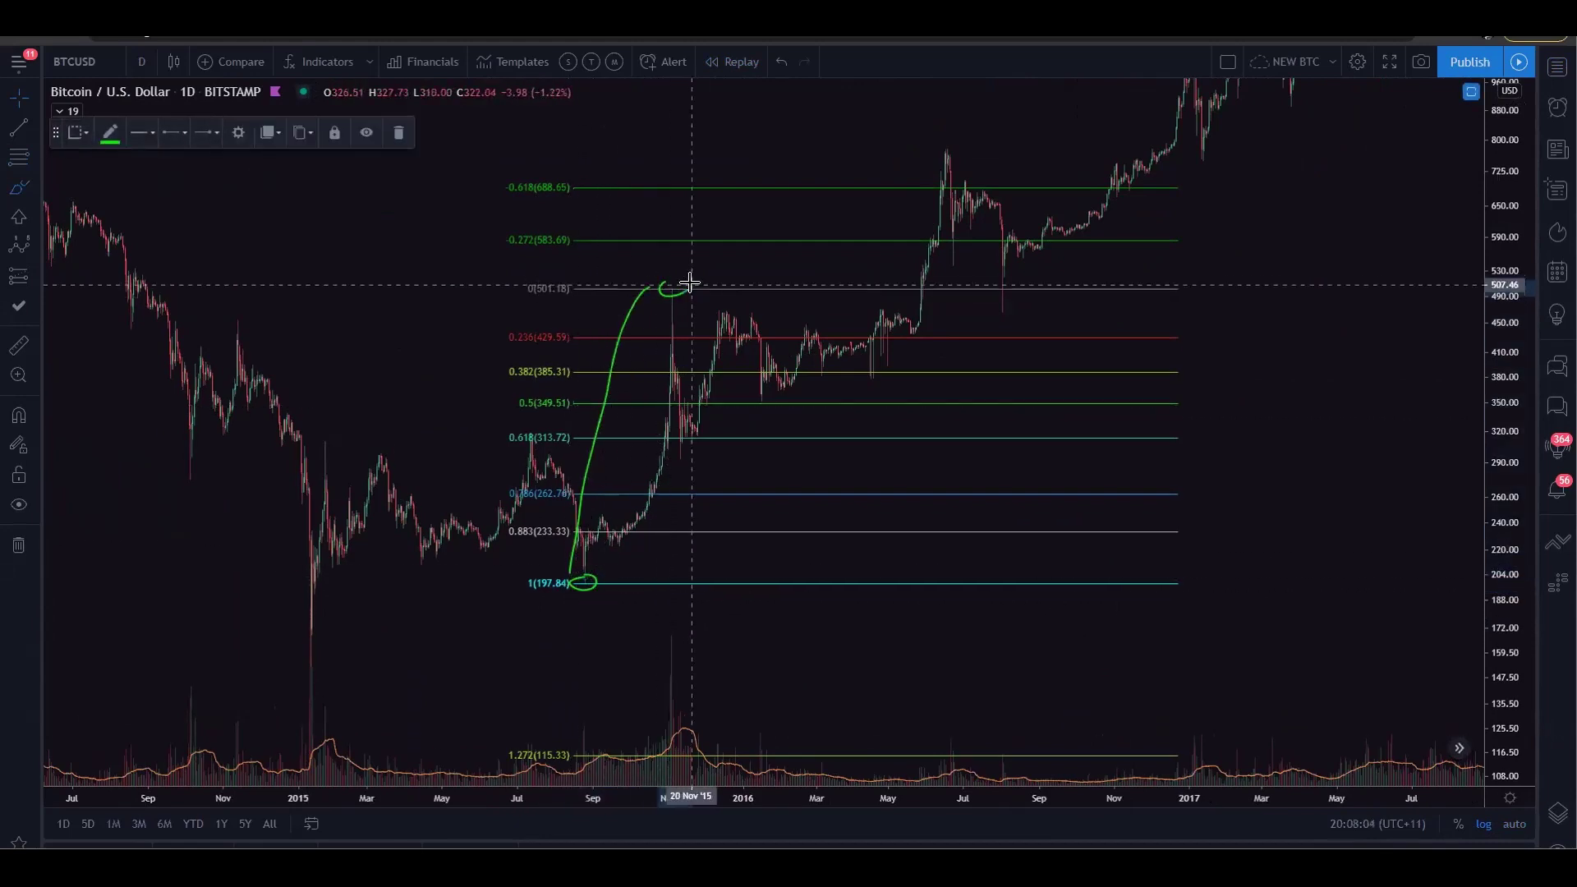
click(764, 66)
click(780, 64)
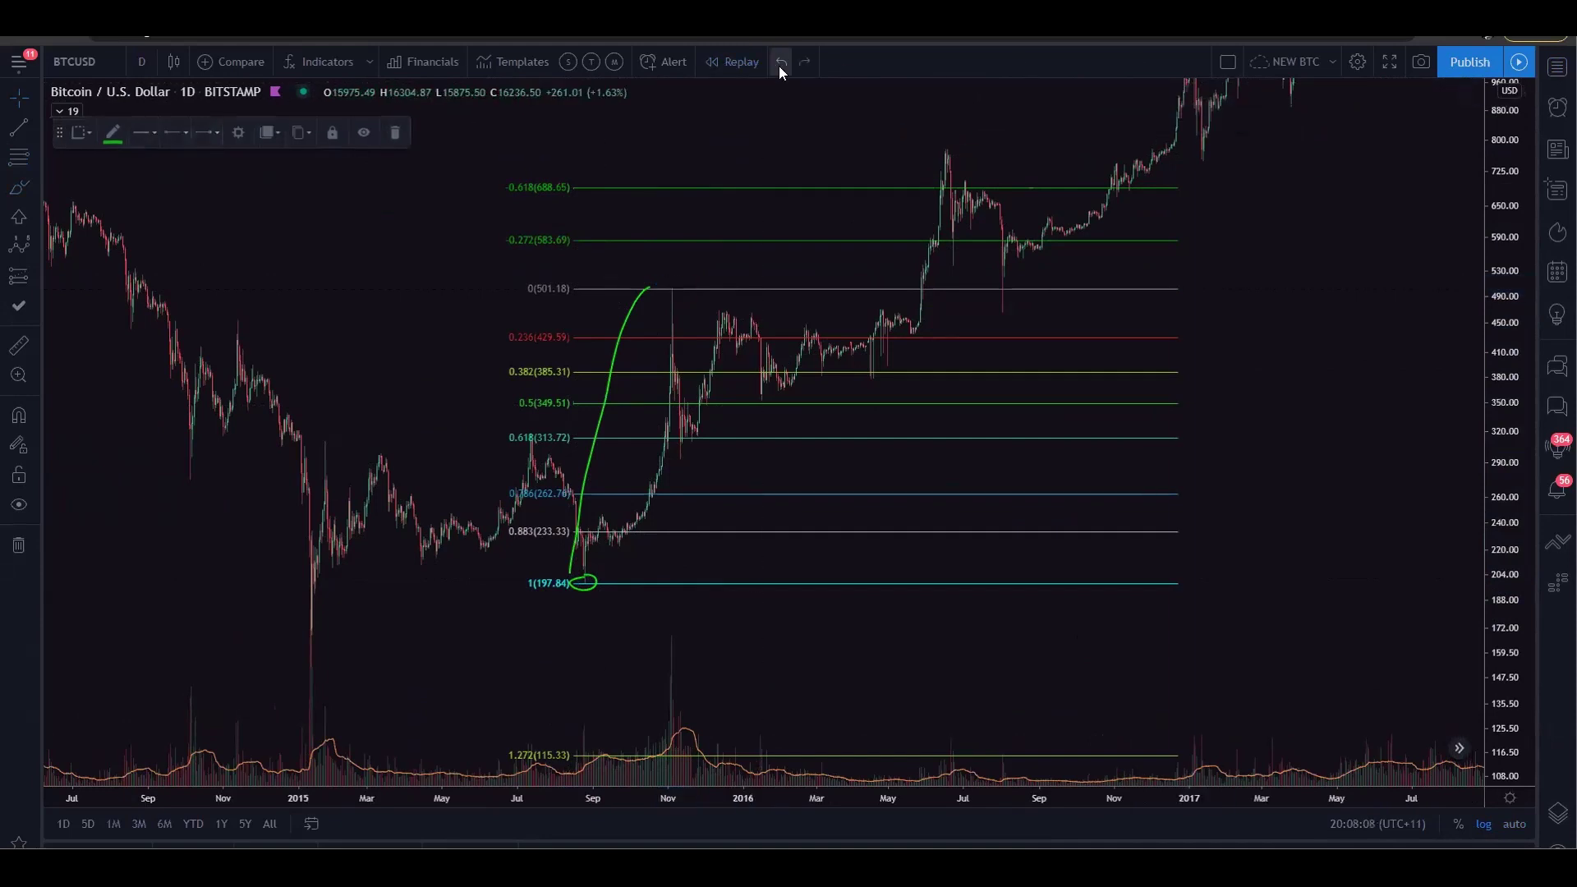
click(780, 64)
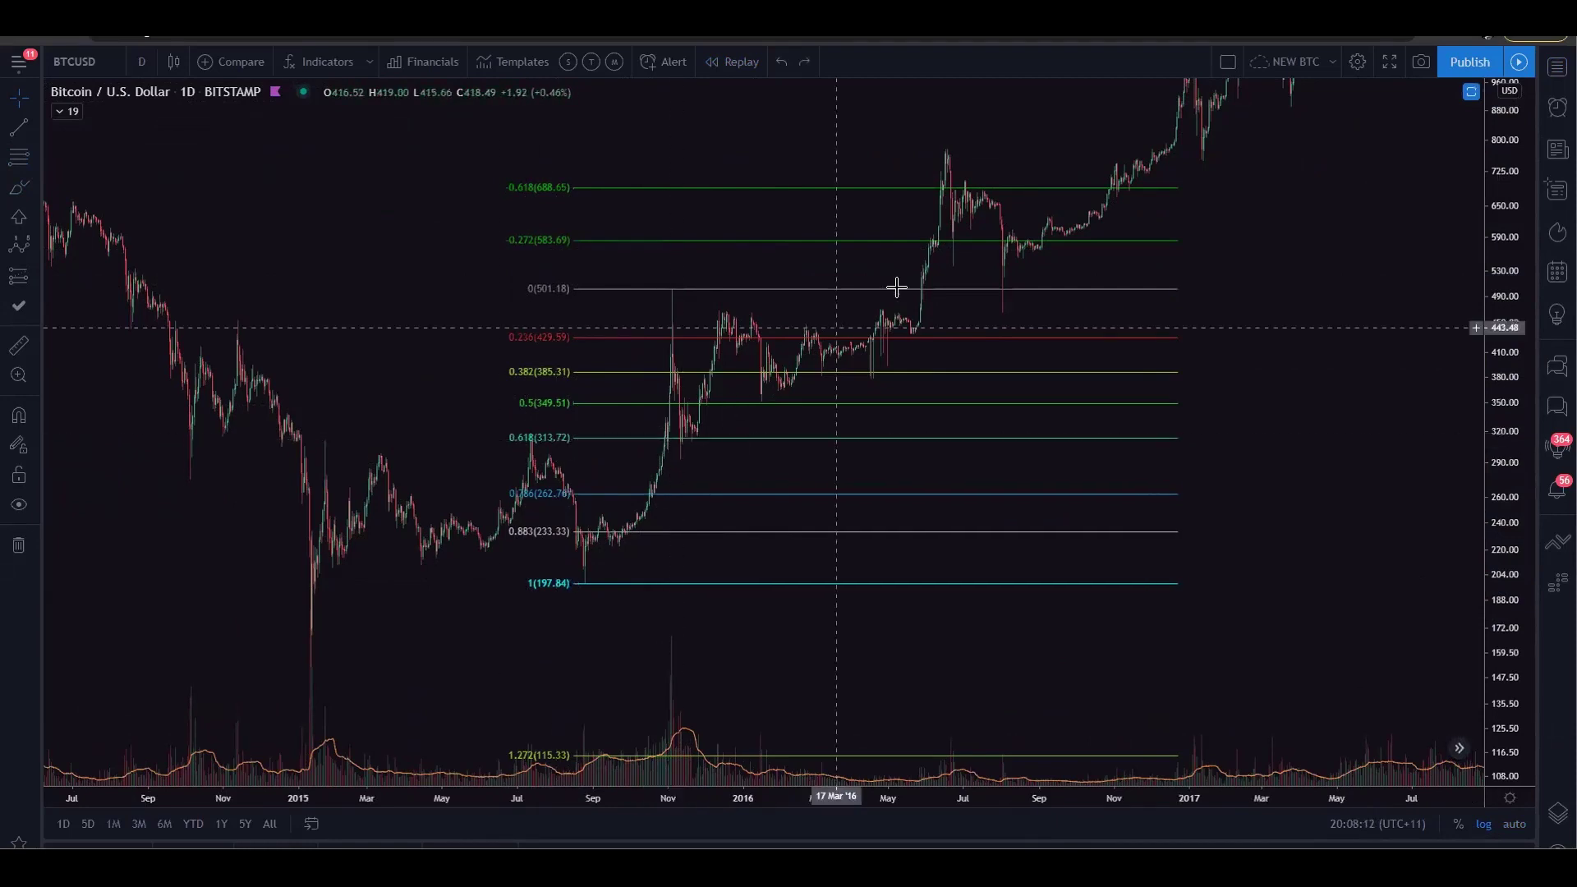
- Replace the 2015 Fib Retracement with one from the January 2016 low at 349.40 up to the June 2016 high at 782.29
drag(782, 178, 592, 263)
click(594, 273)
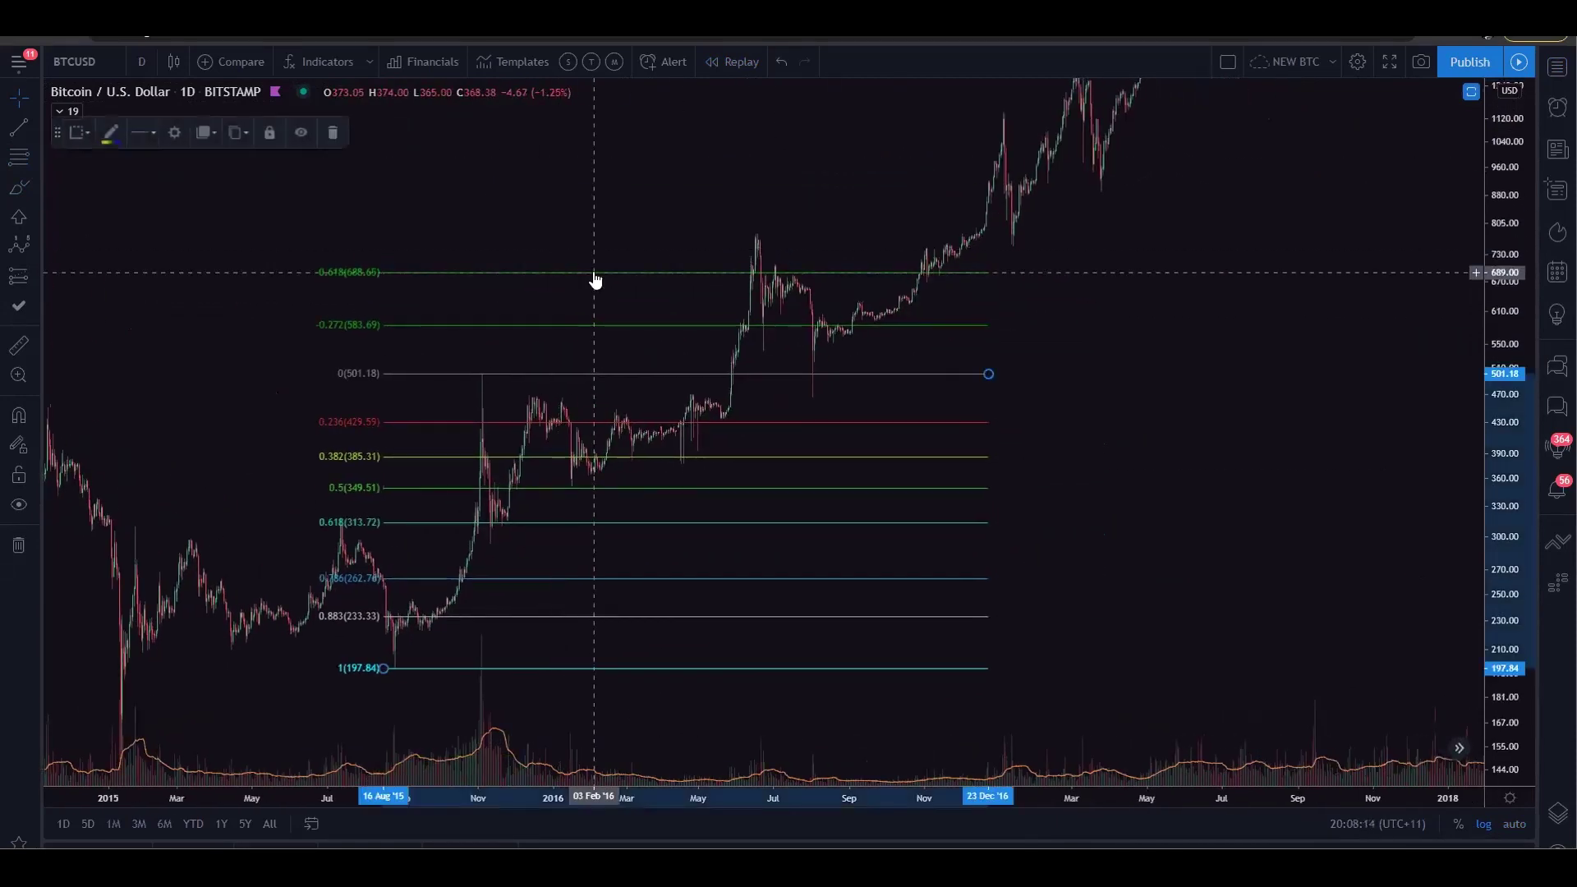
key(Delete)
click(15, 163)
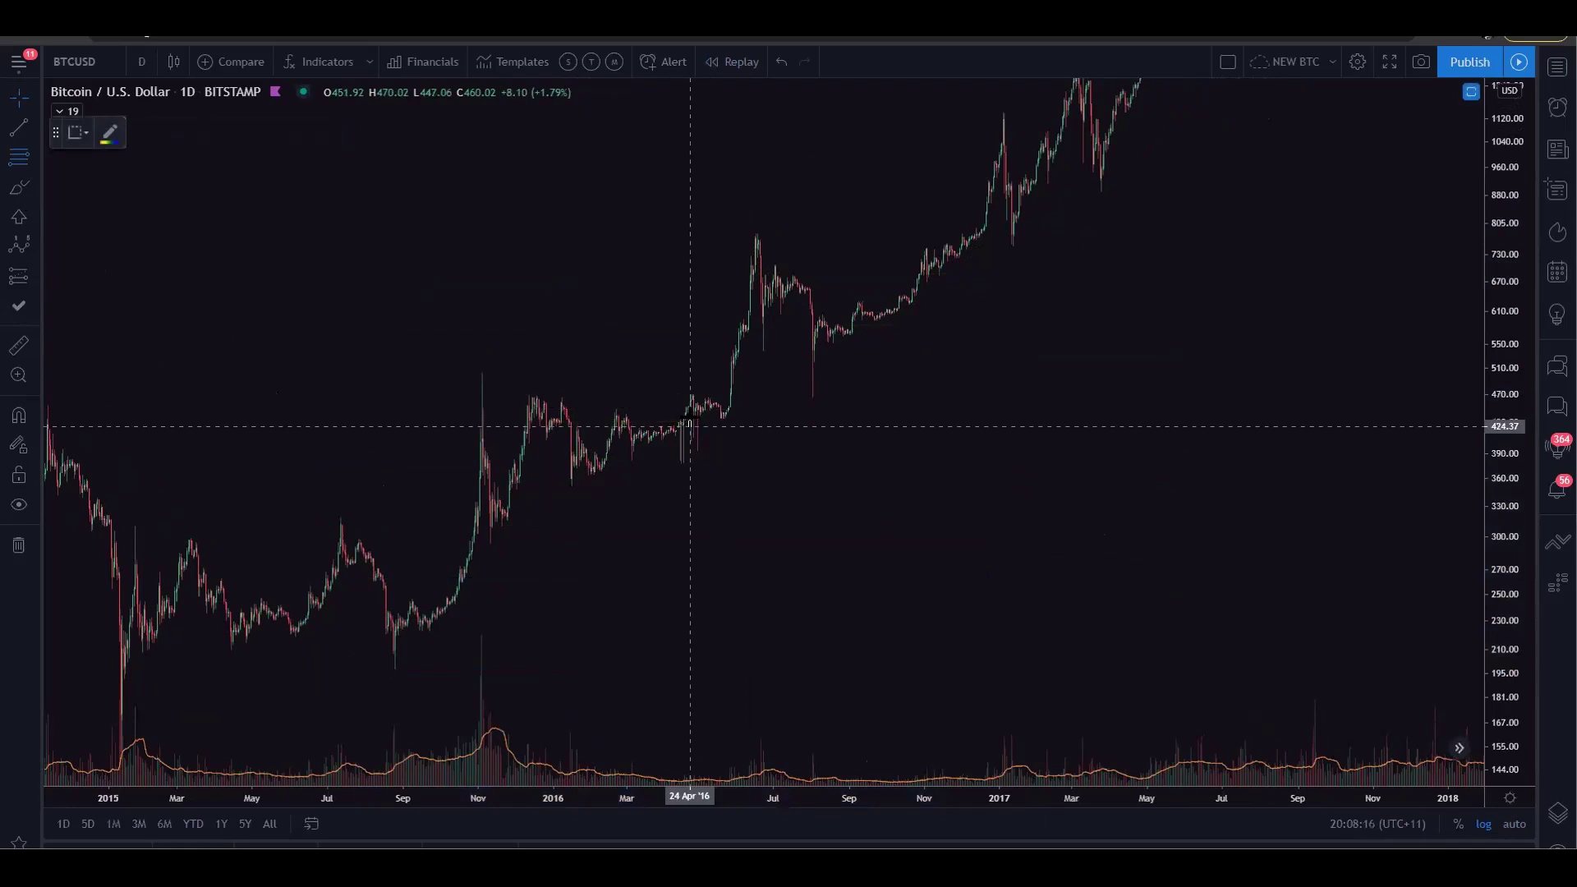
click(568, 488)
click(1104, 234)
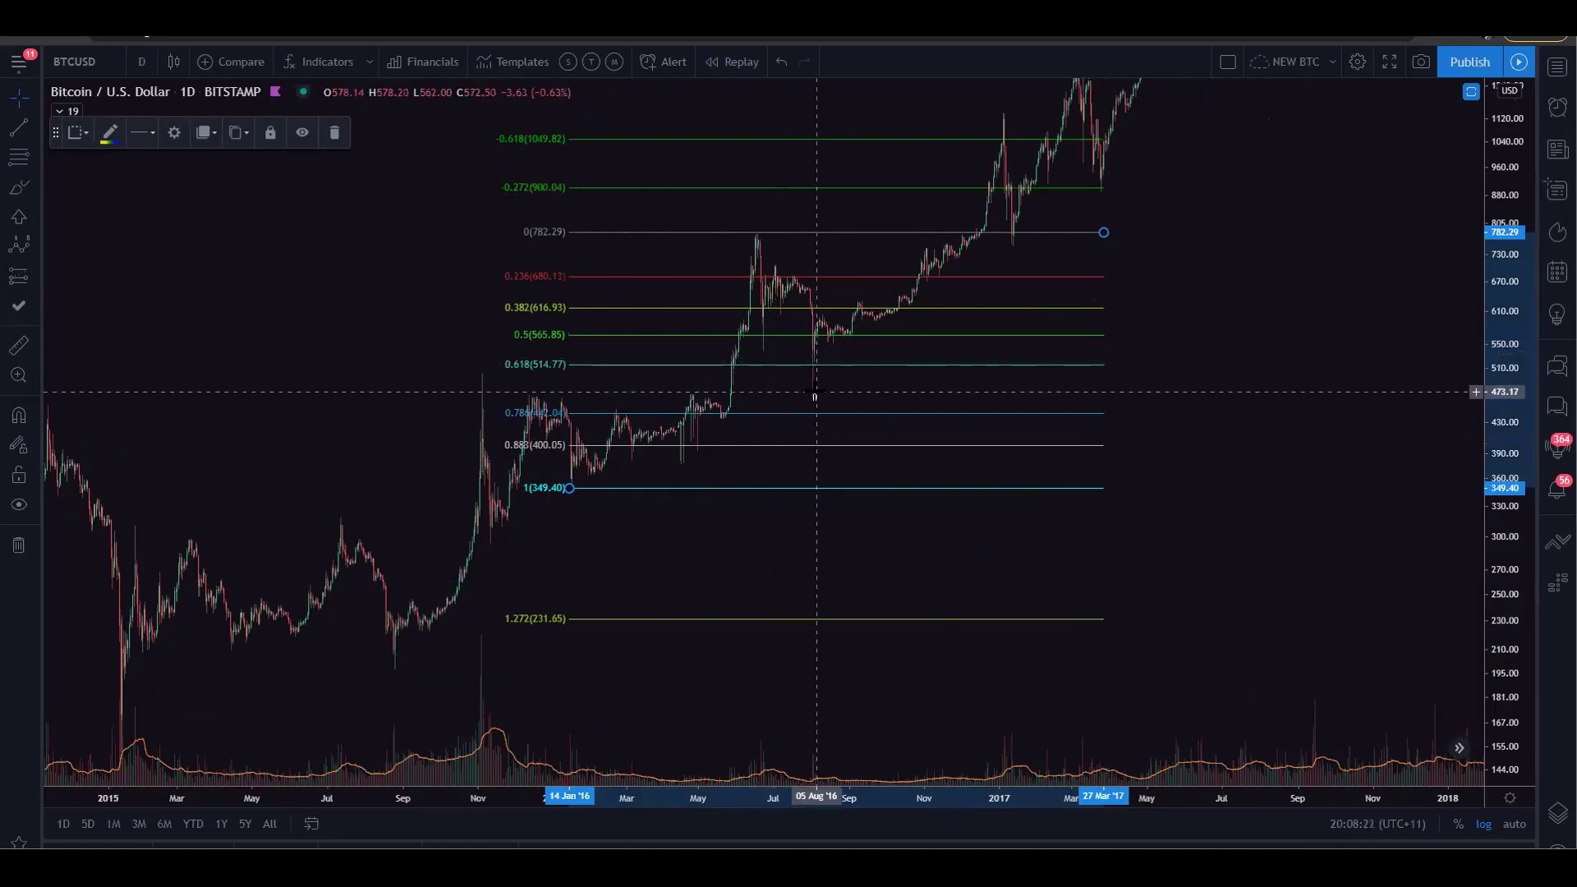
- Brush a stroke and circles over the January 2016 low and June 2016 high anchors, and delete the brush marks
click(18, 187)
mouse_move(585, 474)
mouse_down()
mouse_move(550, 478)
mouse_move(714, 253)
mouse_move(770, 237)
mouse_up()
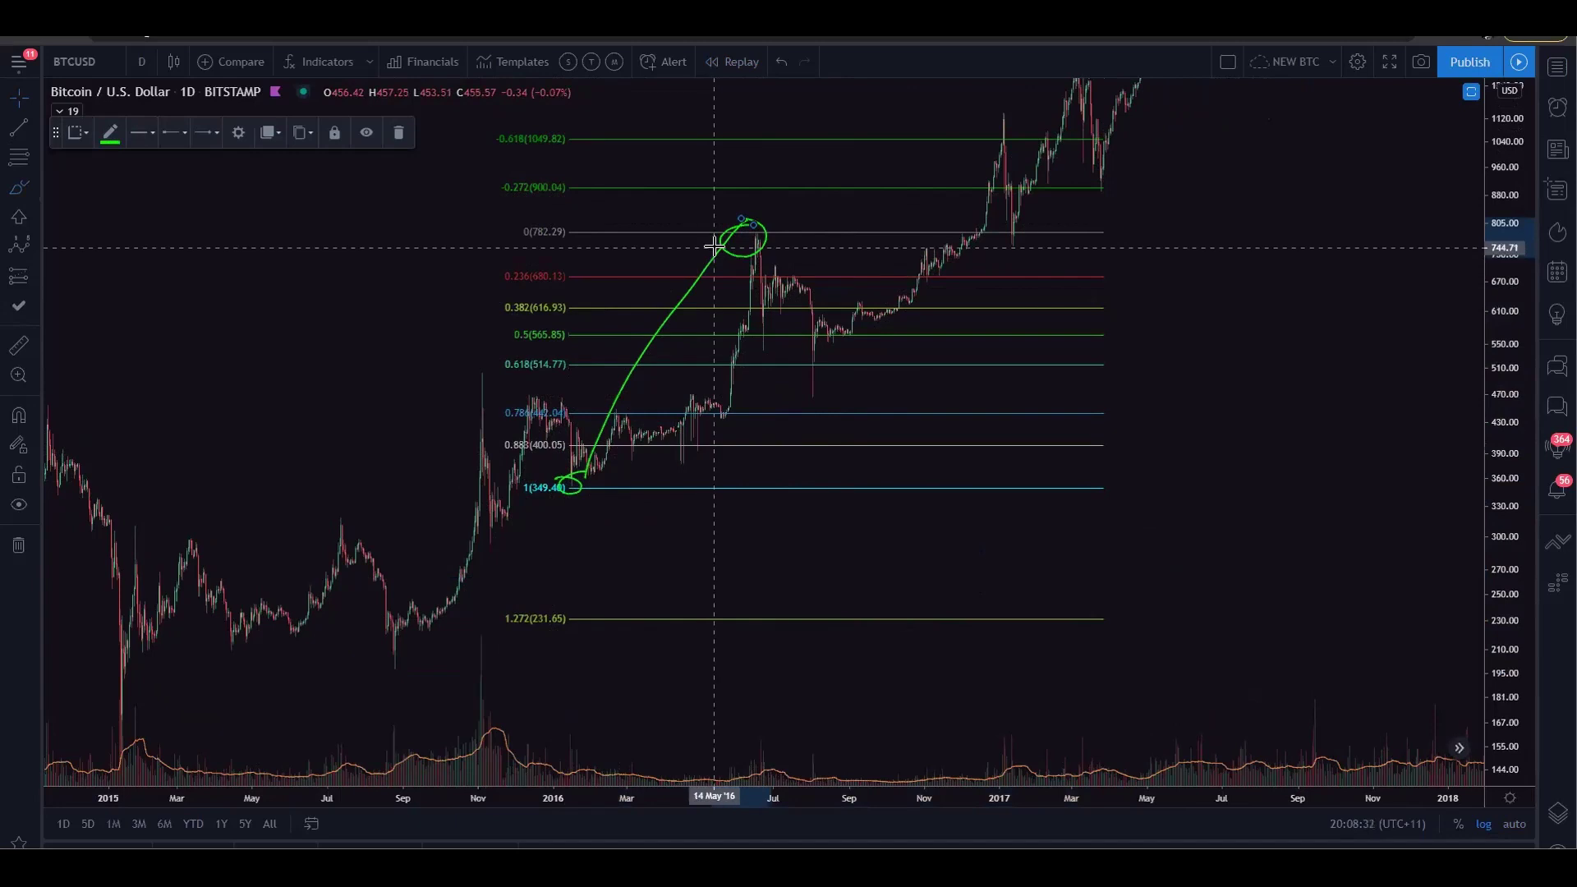
click(426, 268)
click(731, 254)
key(Delete)
click(711, 259)
key(Delete)
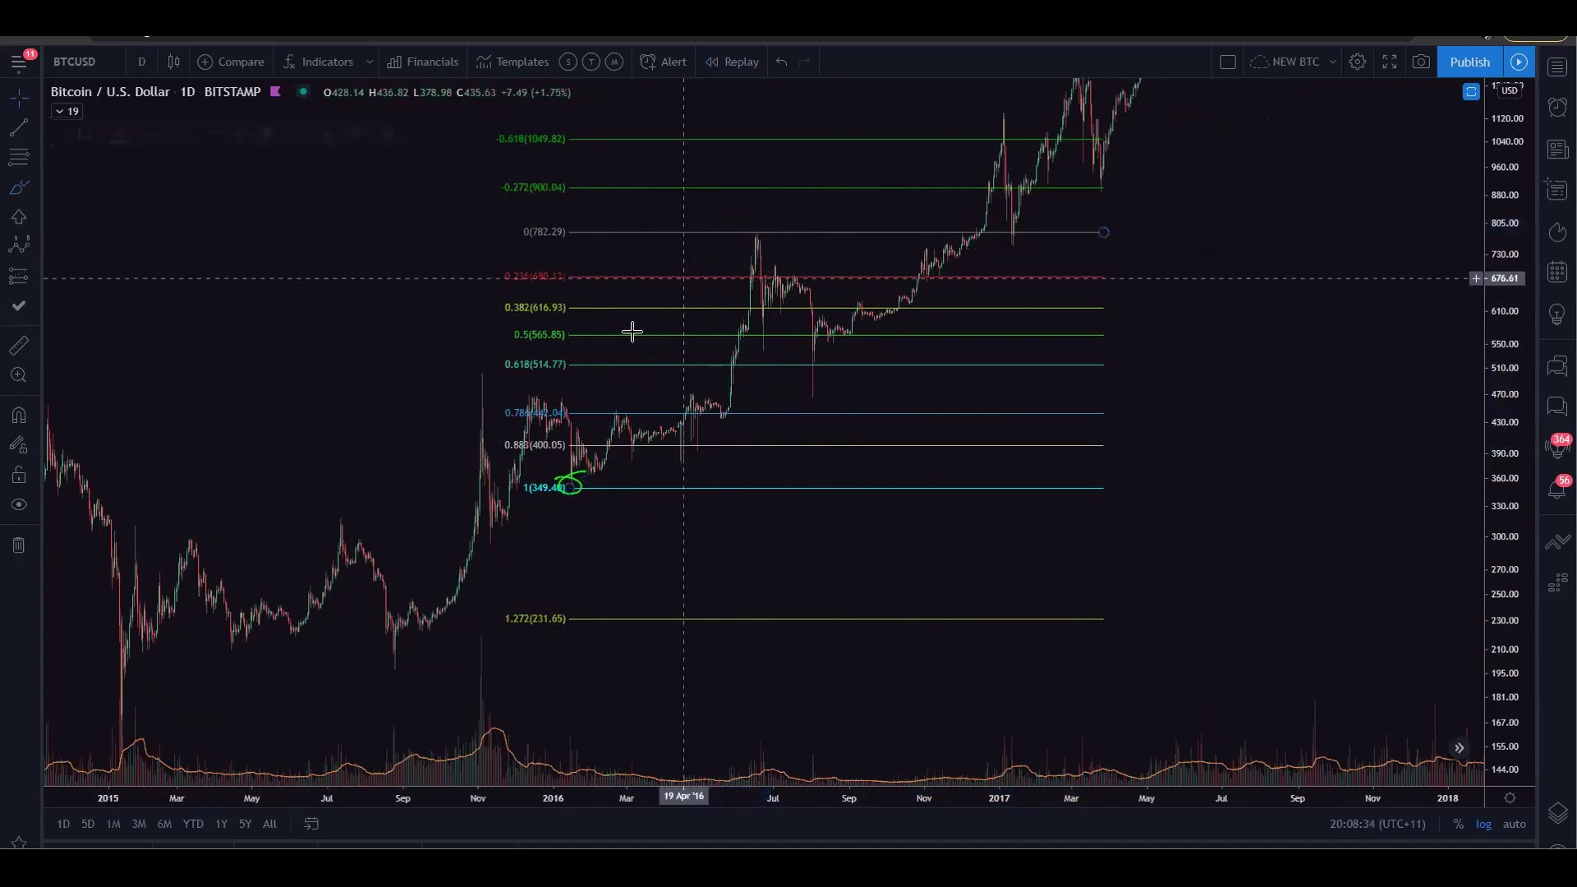
click(570, 480)
key(Delete)
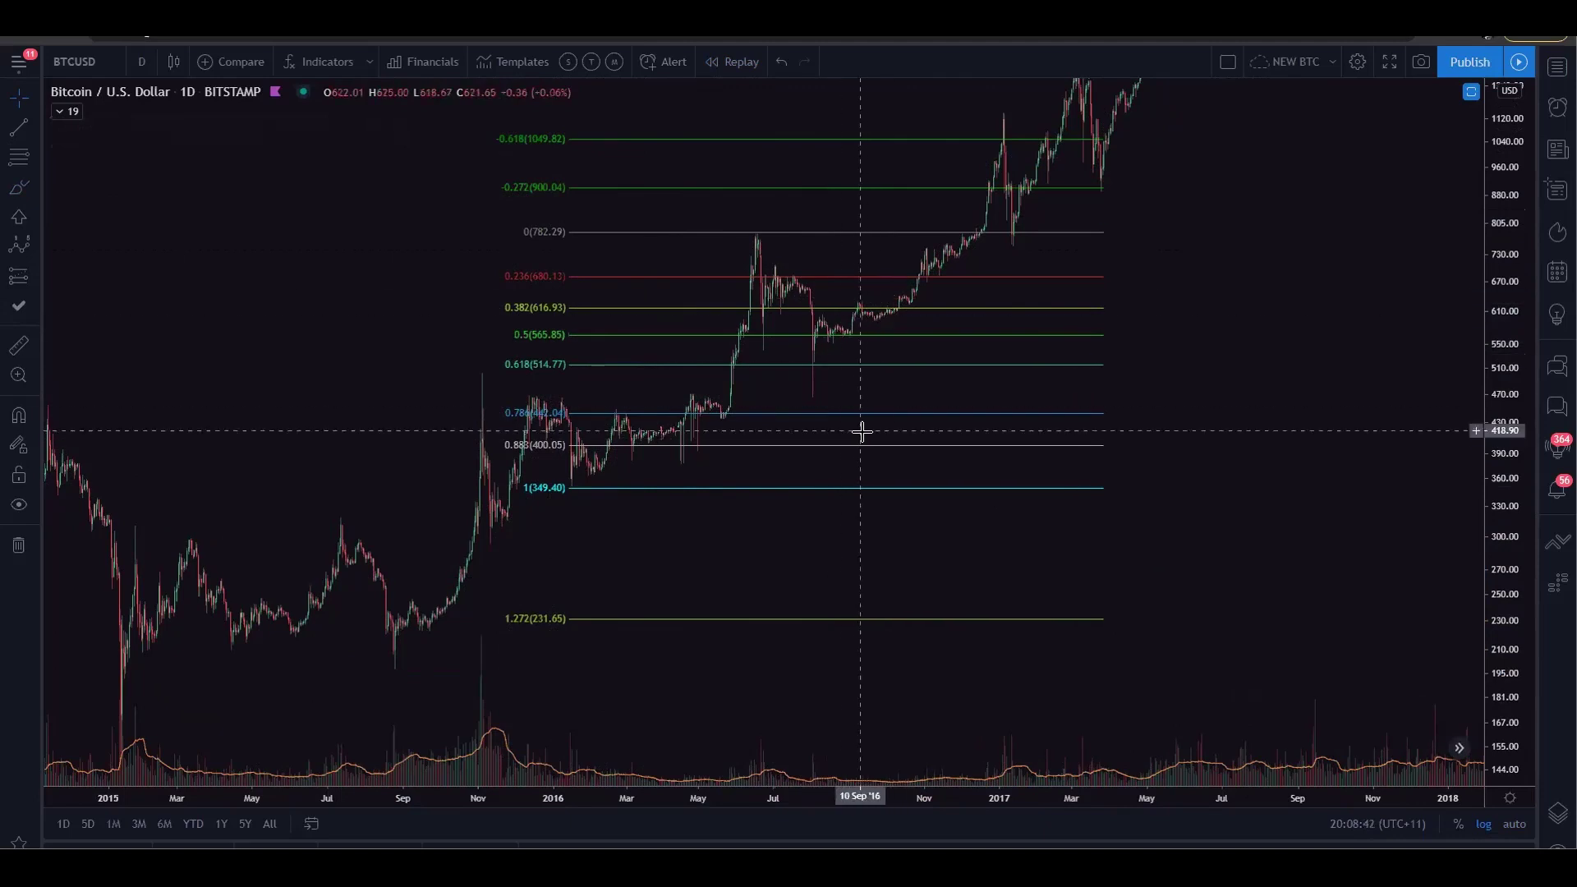
- Examine the 2016 pullback against the 0.618 level and delete the January to June 2016 Fib Retracement
scroll(1088, 441, up, 3)
drag(1088, 440, 1145, 552)
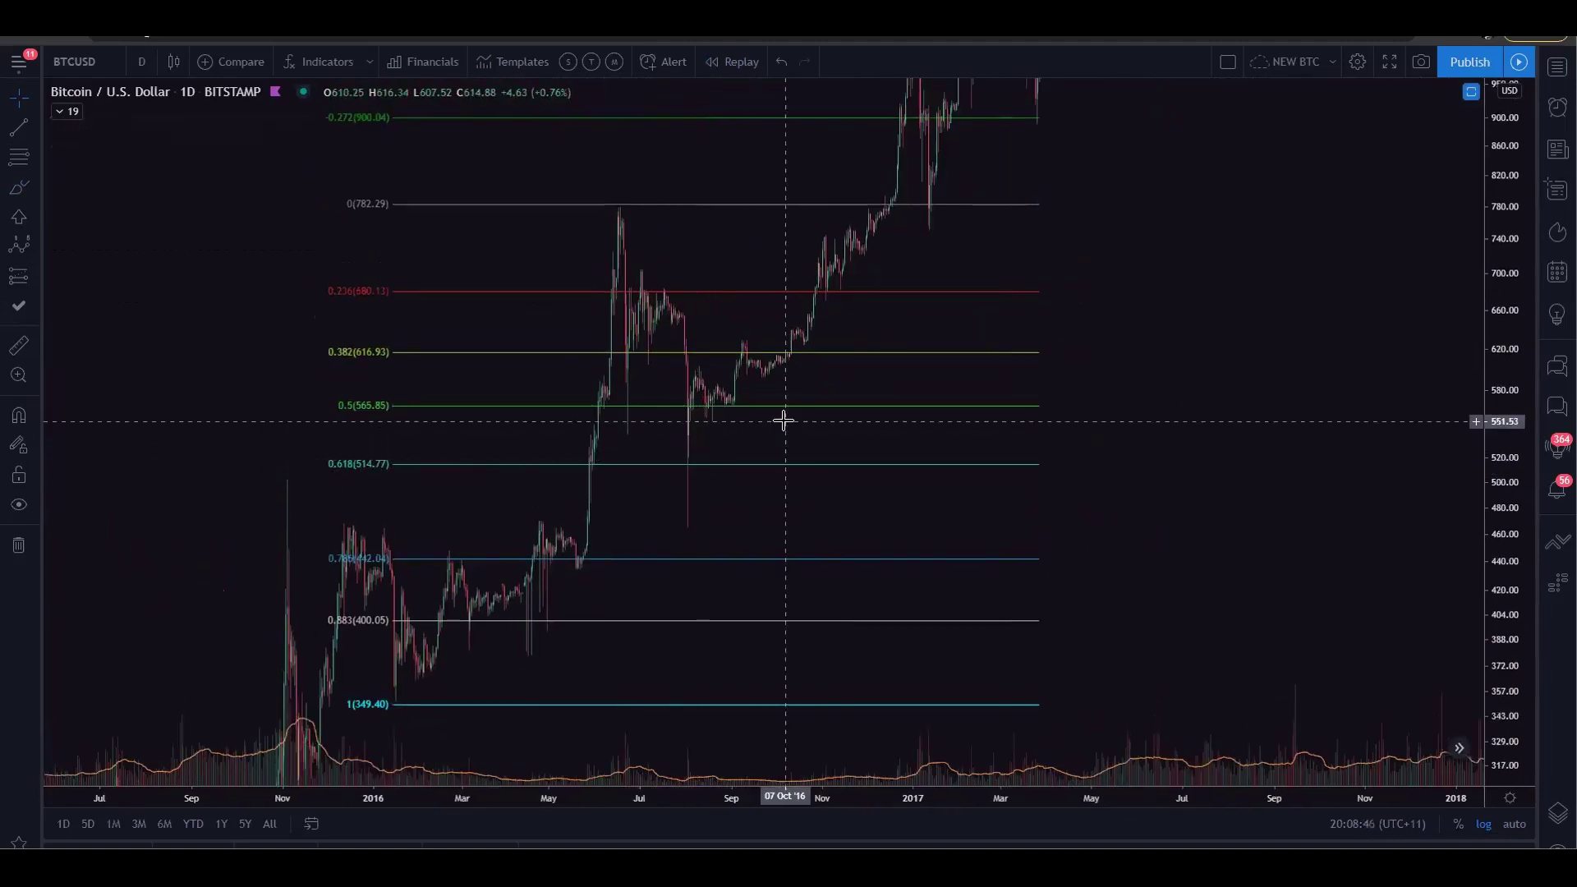
scroll(1298, 528, up, 3)
drag(1109, 449, 1306, 478)
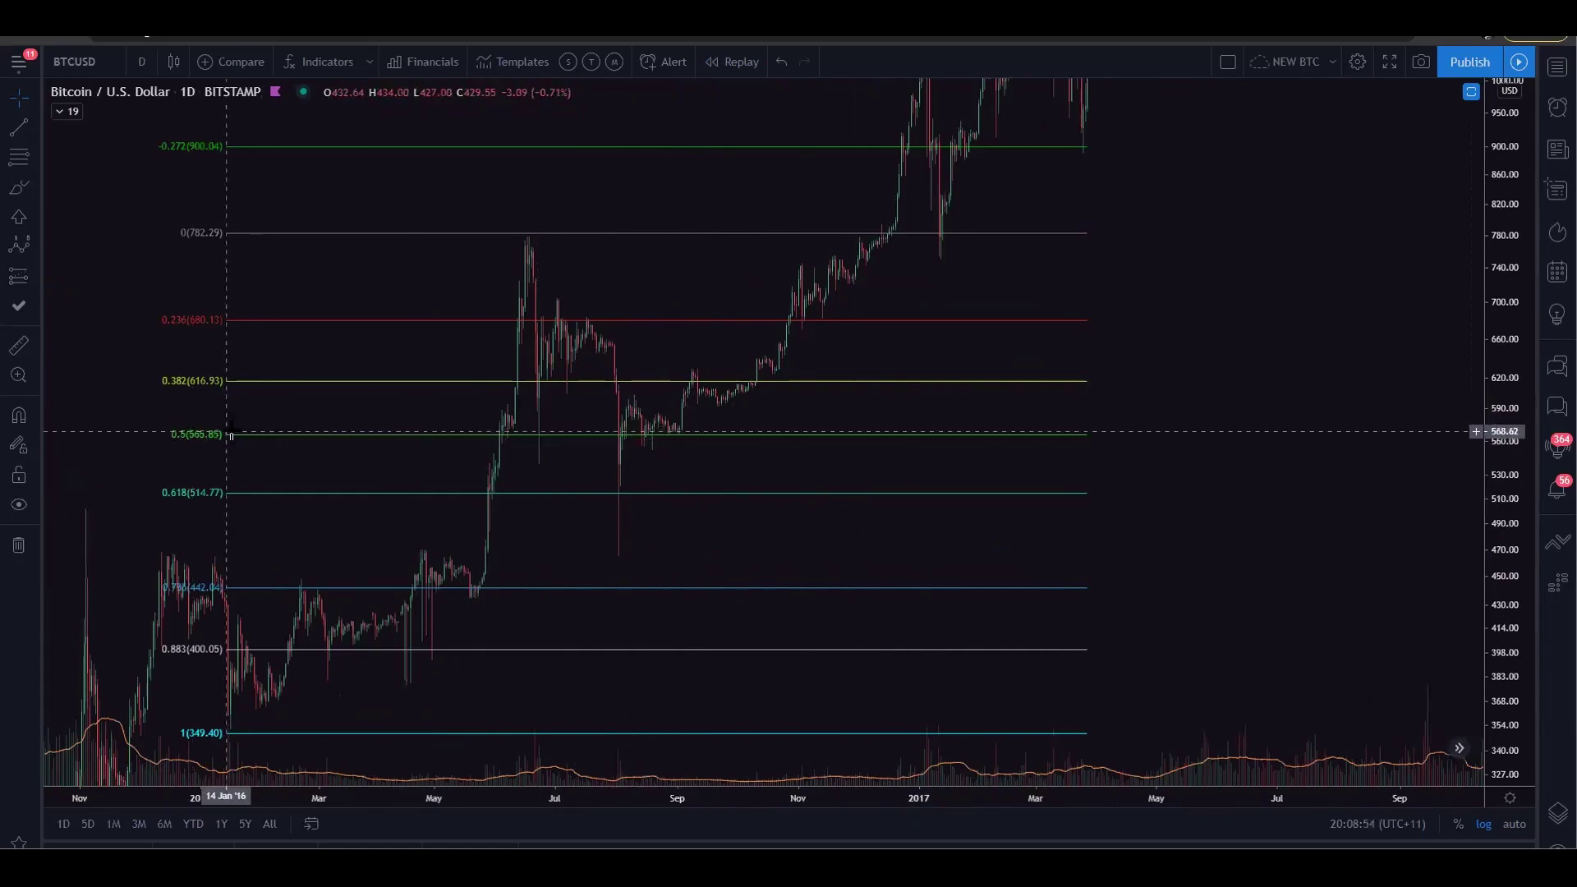
drag(1165, 321, 1056, 474)
click(803, 387)
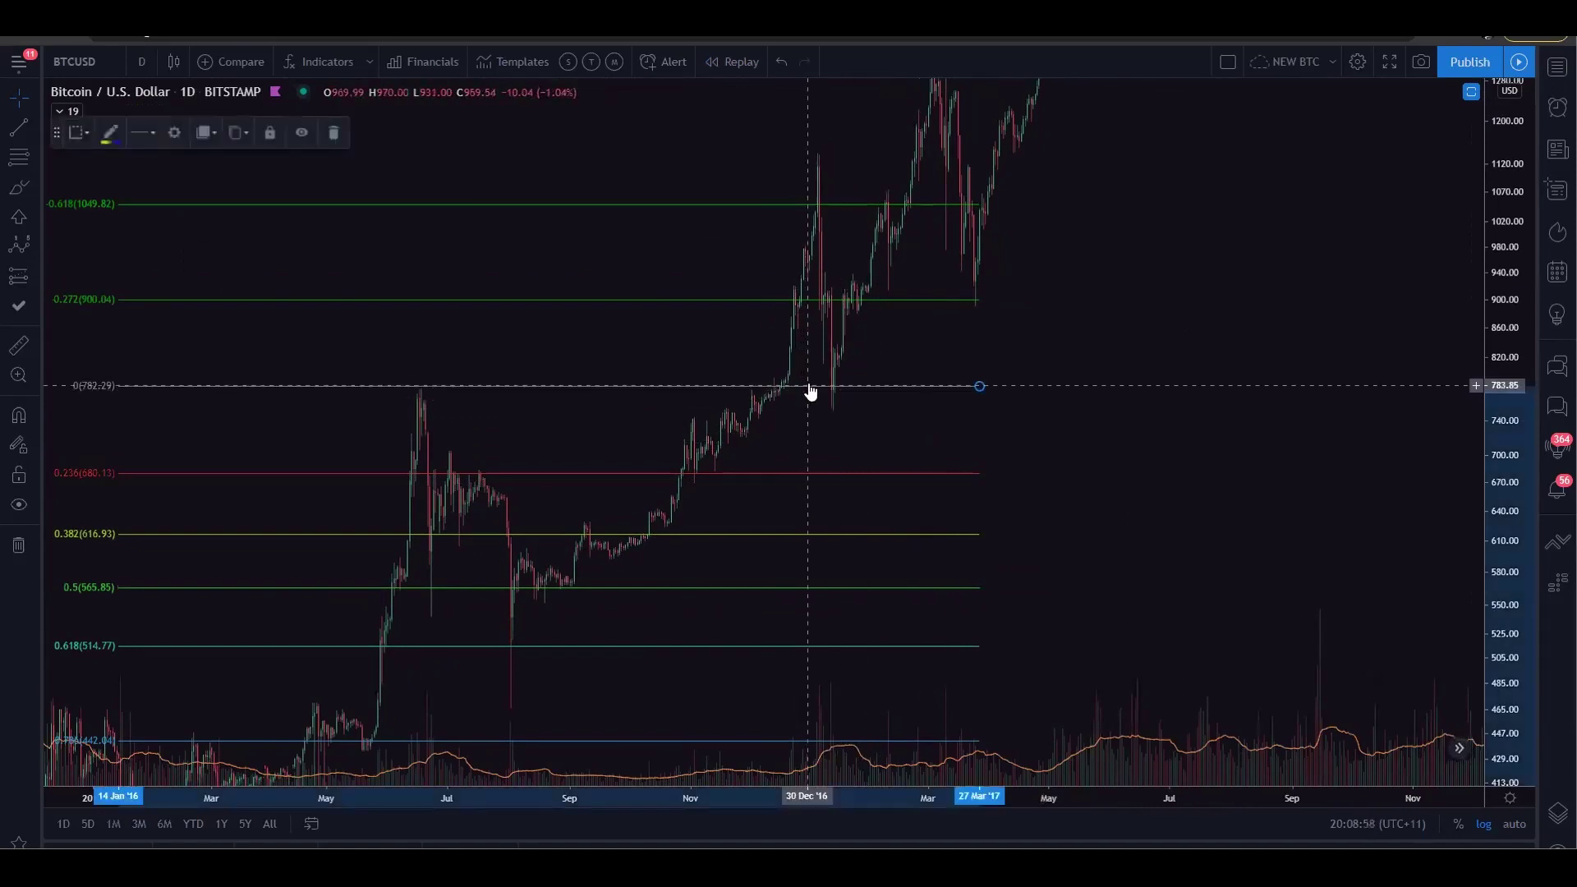
key(Delete)
- Draw a Fib Retracement from the August 2016 low at 464.25 up to the January 2017 high at 1139.57
scroll(1464, 467, down, 2)
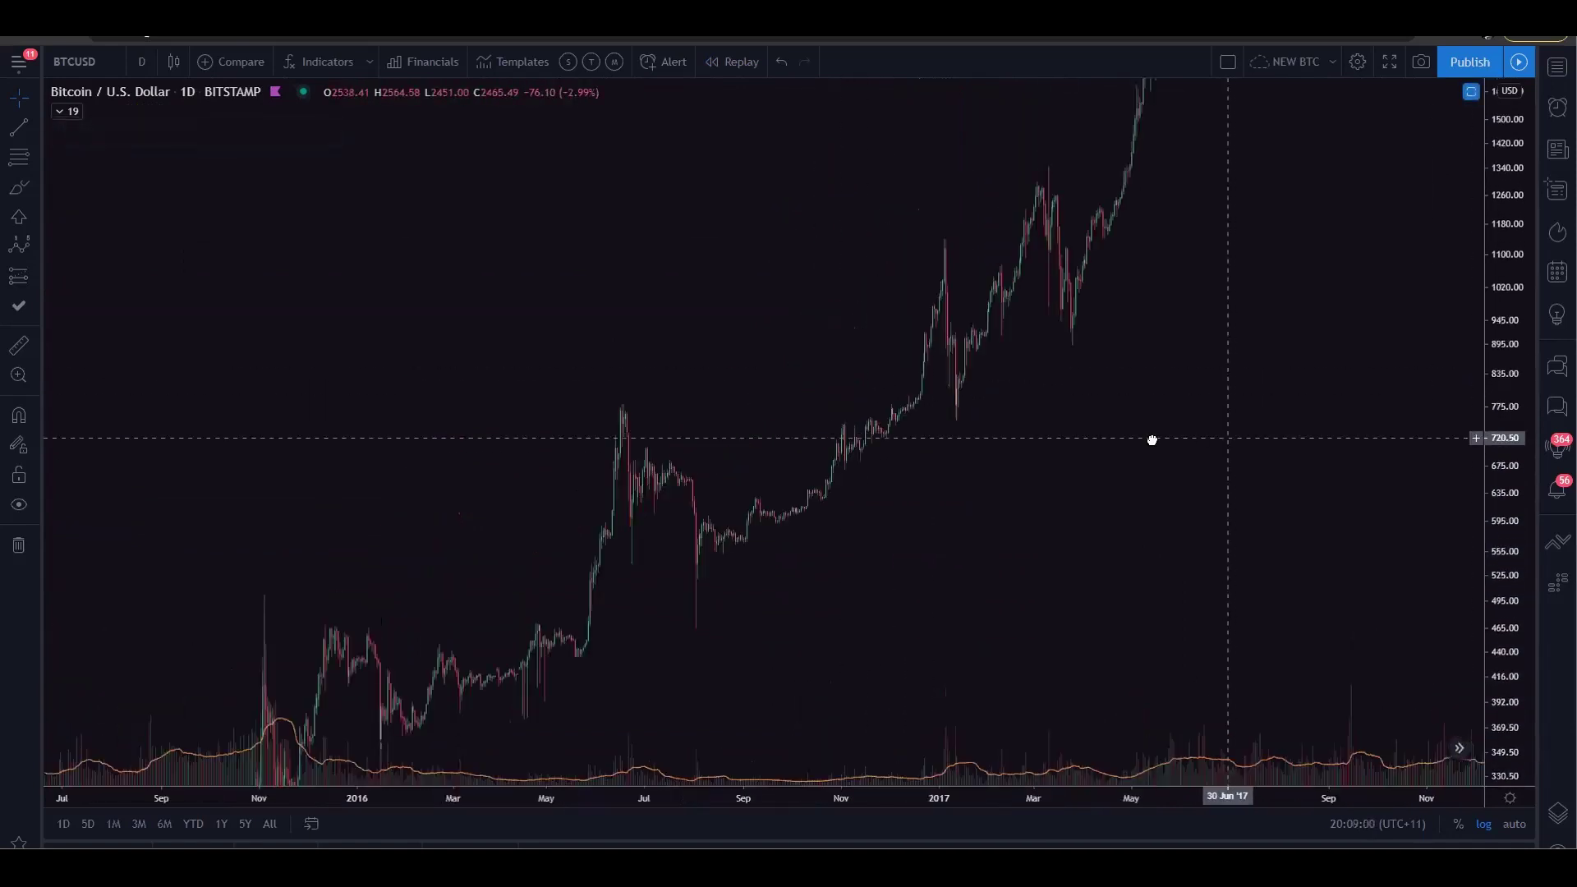
drag(1150, 441, 954, 459)
click(18, 157)
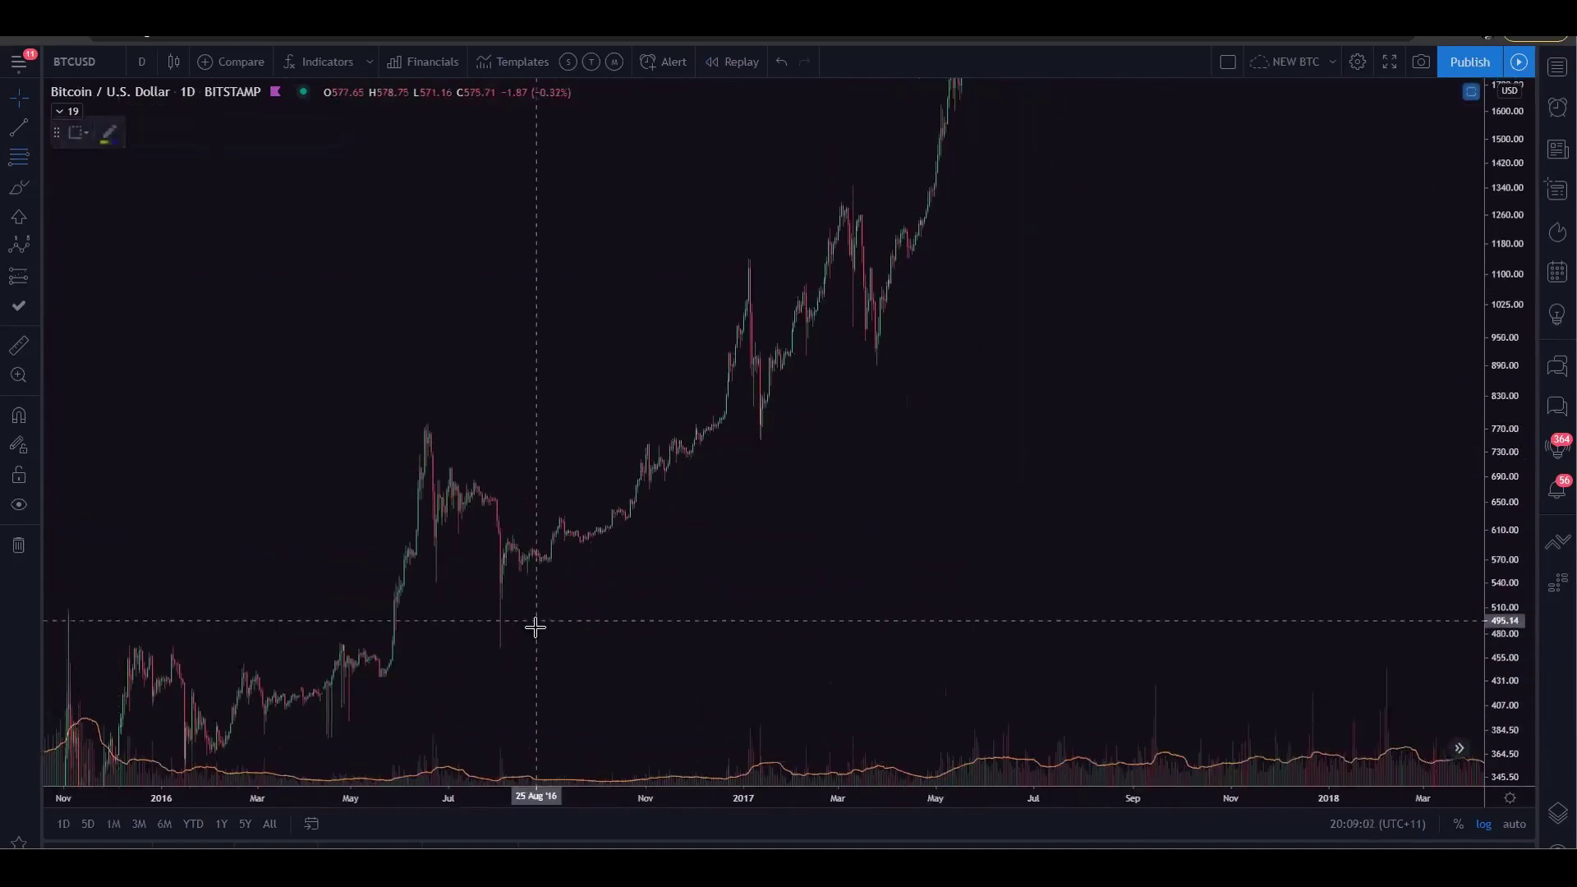
click(493, 649)
click(1030, 258)
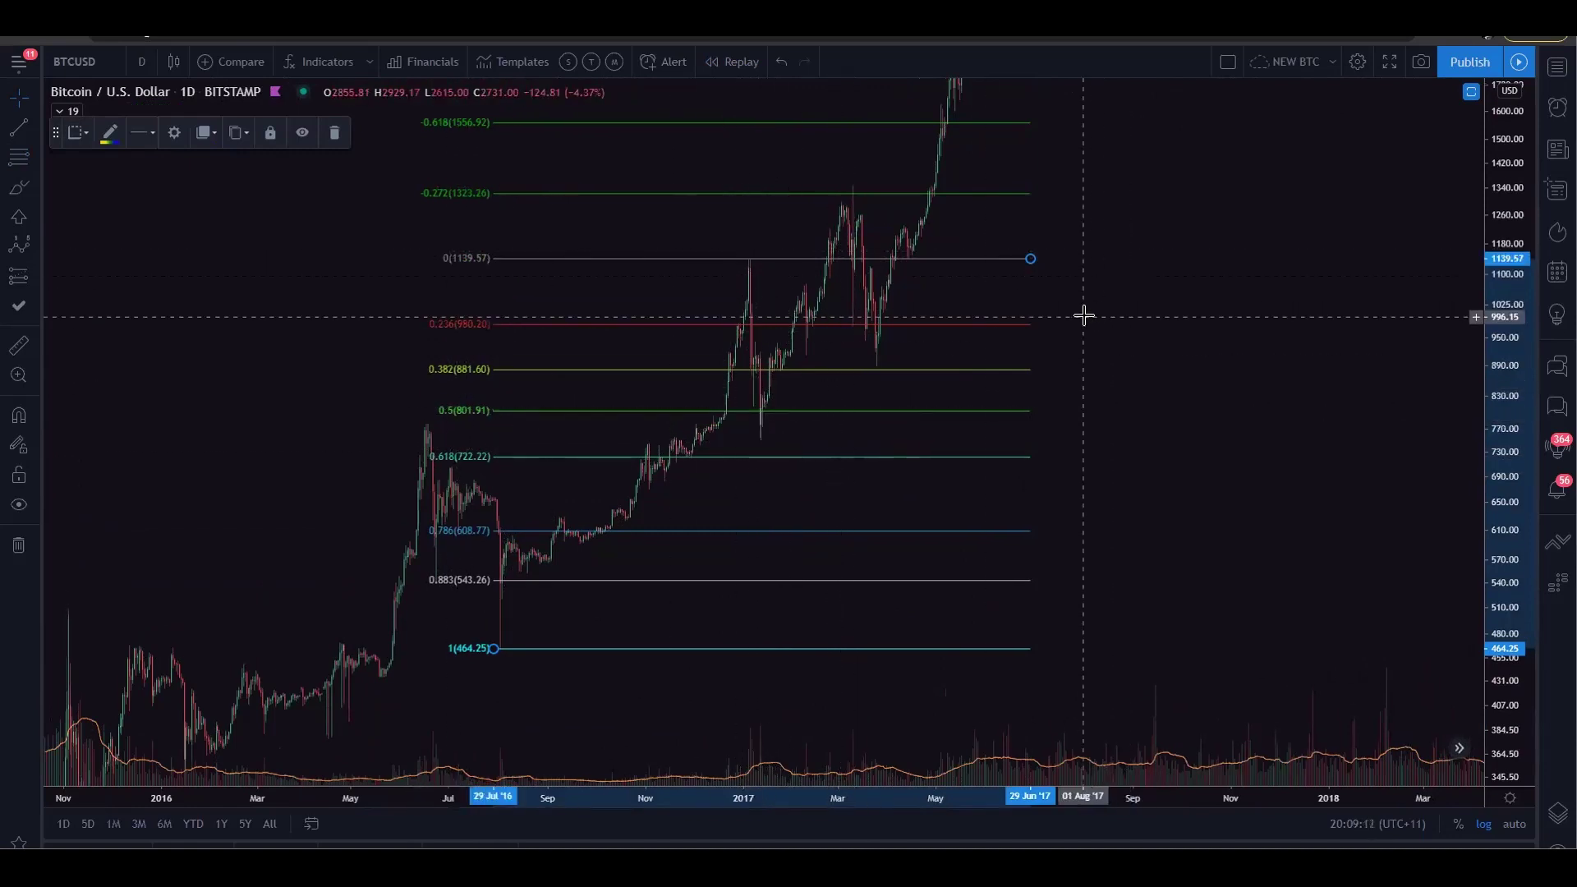
- Replace the Fib Retracement with one from the January 2017 low at 754.02 up to the March 2017 high at 1353.98
key(Delete)
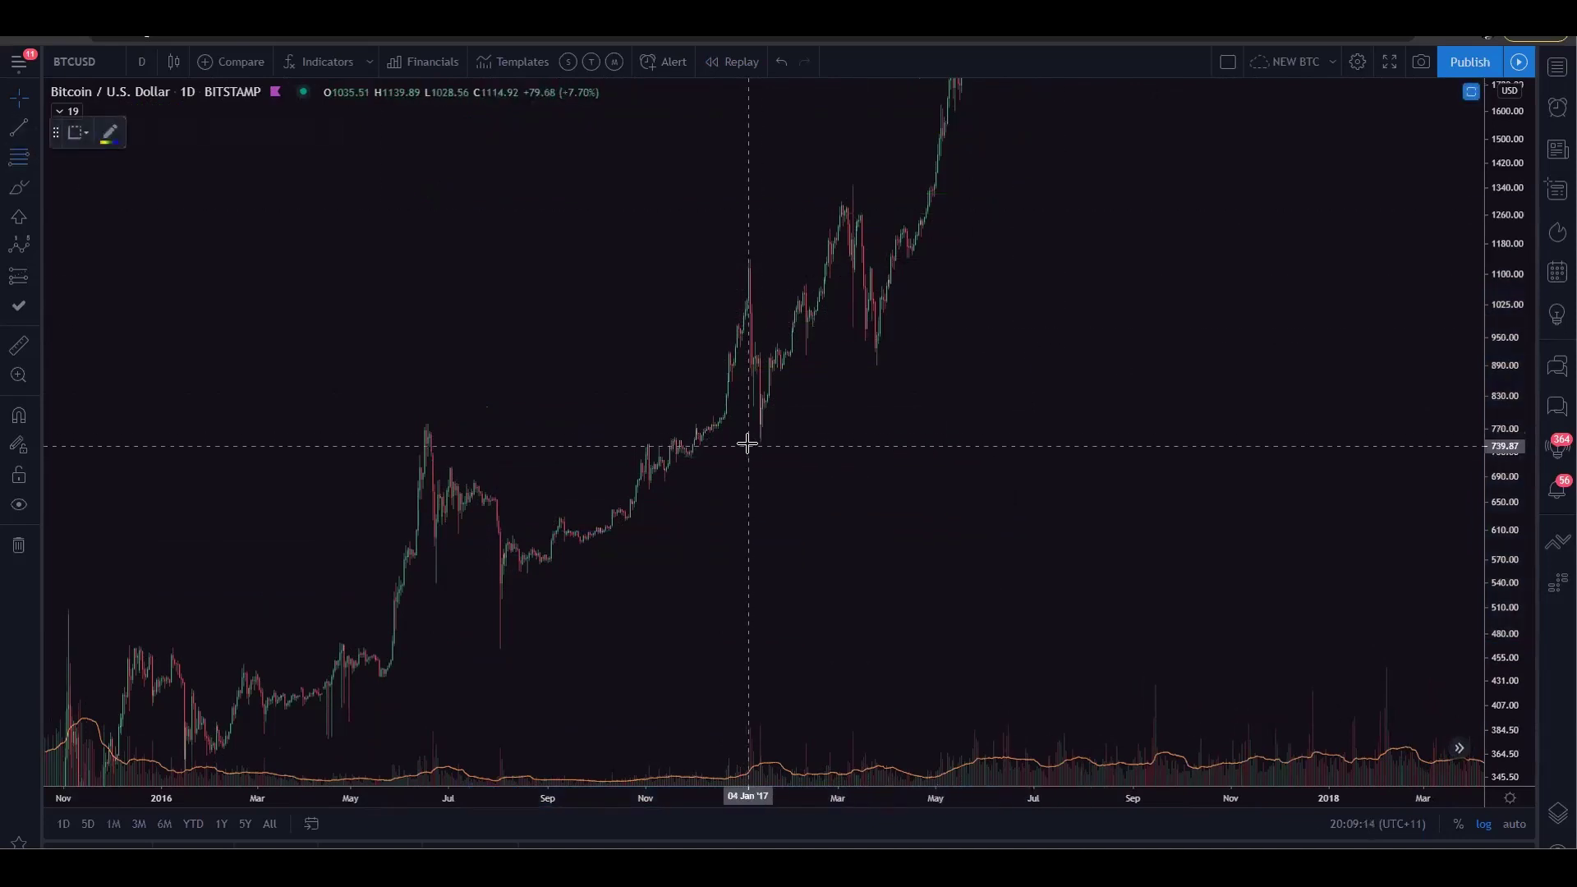
click(747, 445)
click(1132, 184)
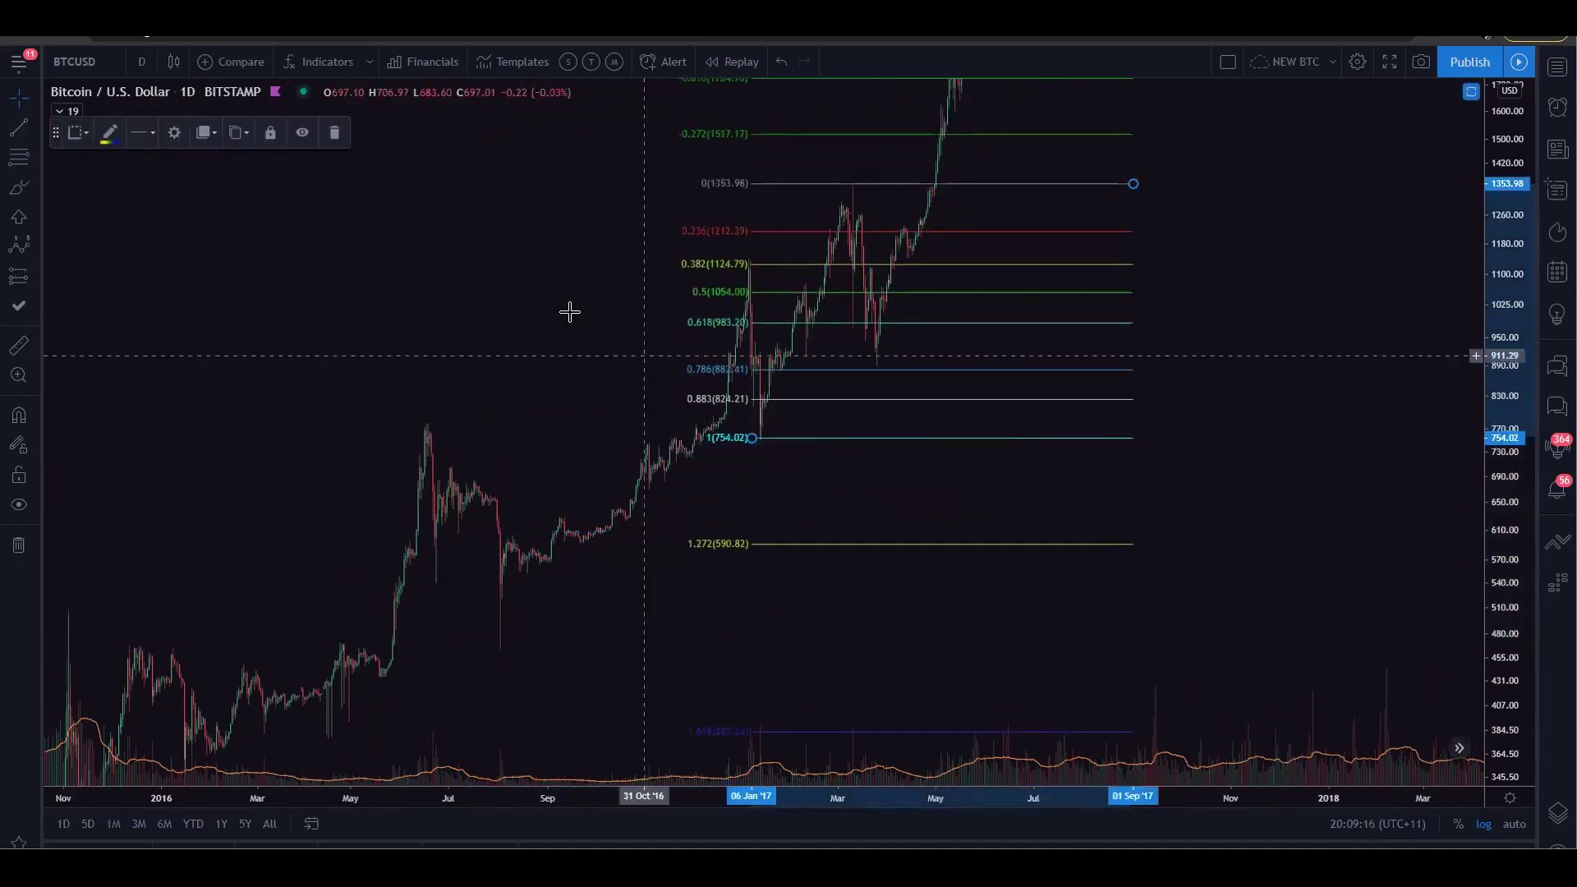
- Replace the Fib Retracement with one from the March 2017 low at 890.67 up to the June 2017 high at 2984.93
drag(570, 312, 465, 368)
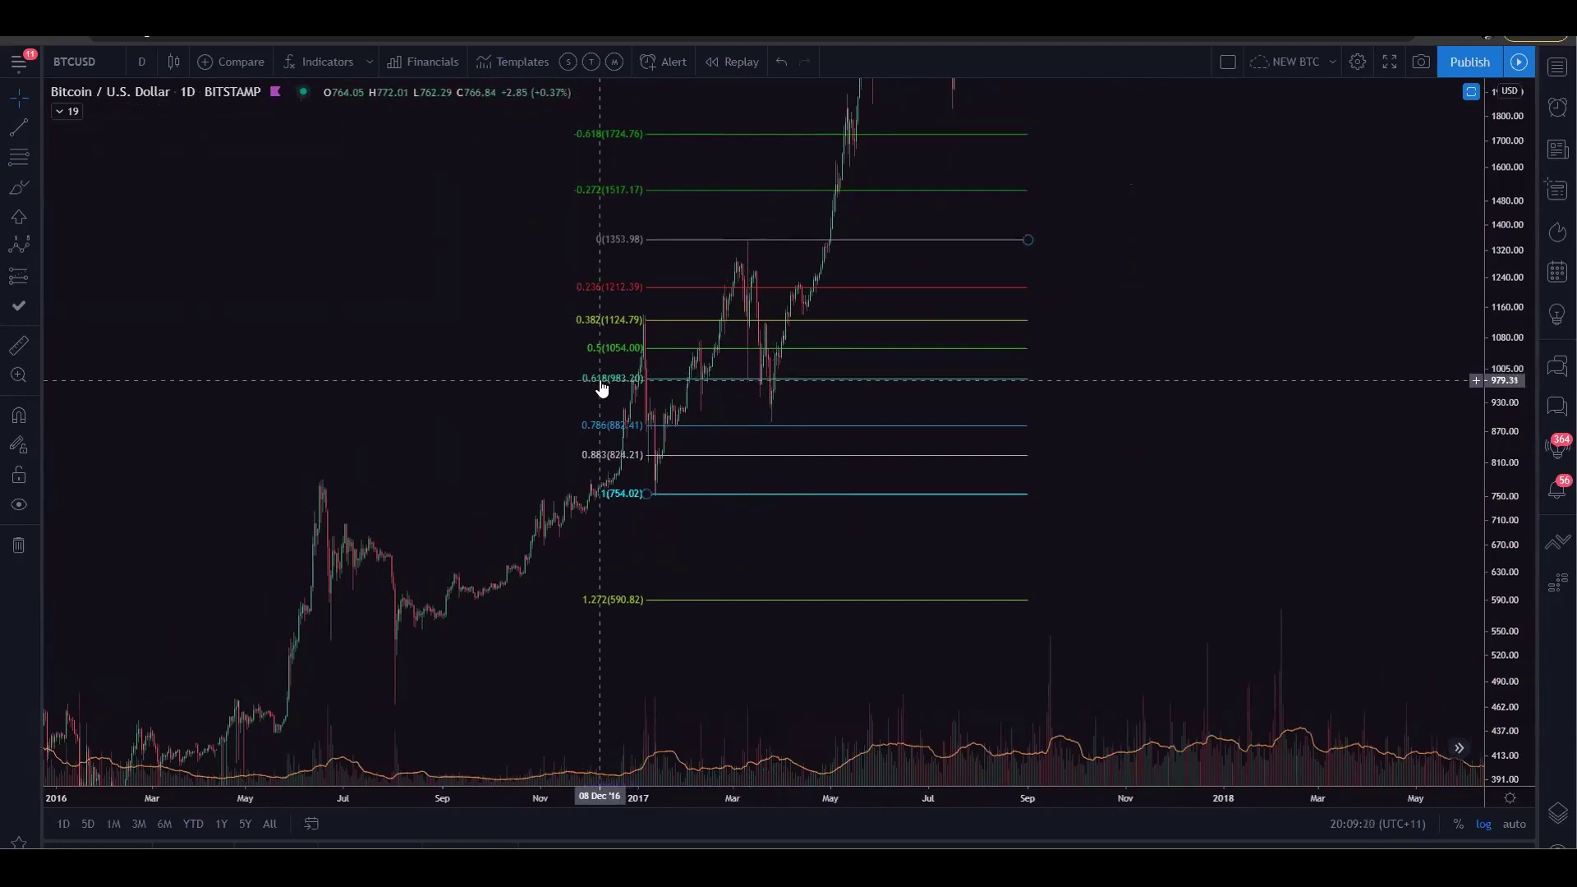
drag(950, 190, 817, 331)
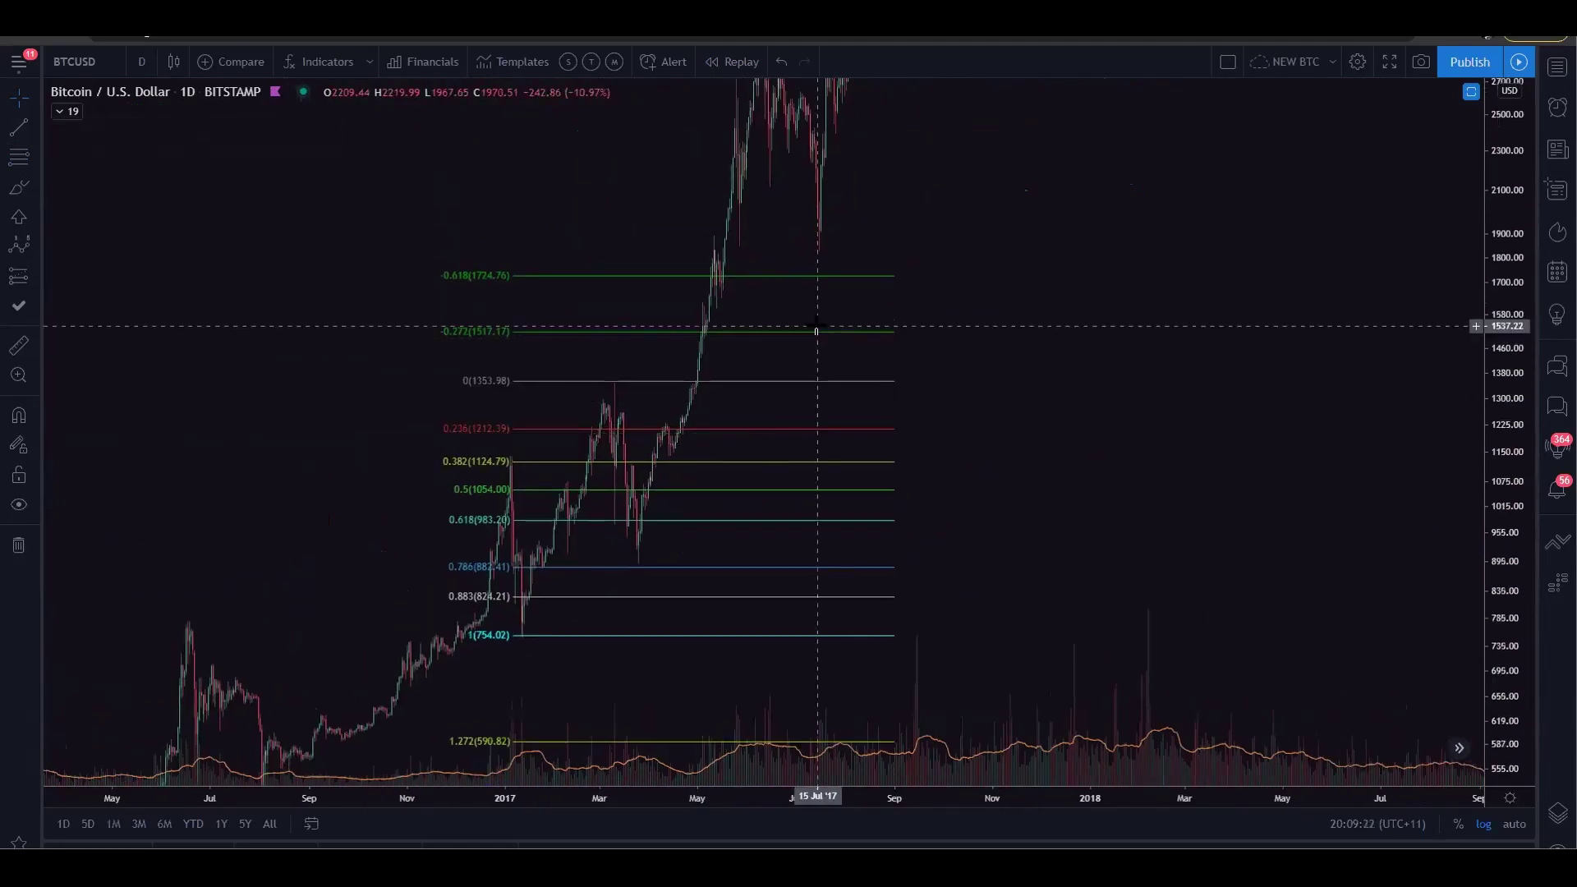
click(827, 333)
key(Delete)
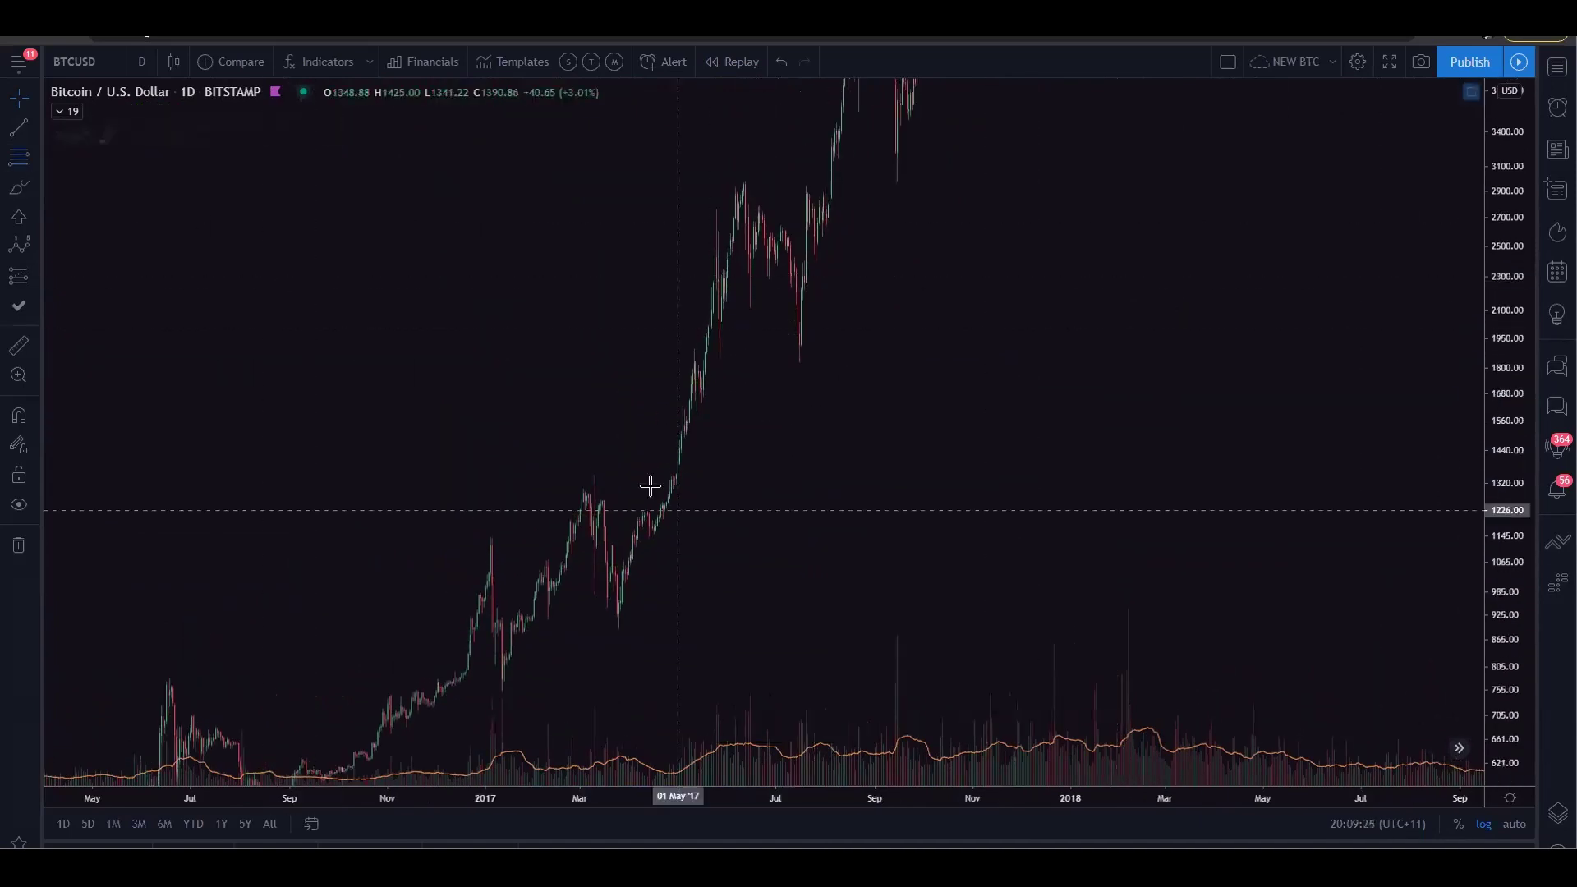
click(1151, 179)
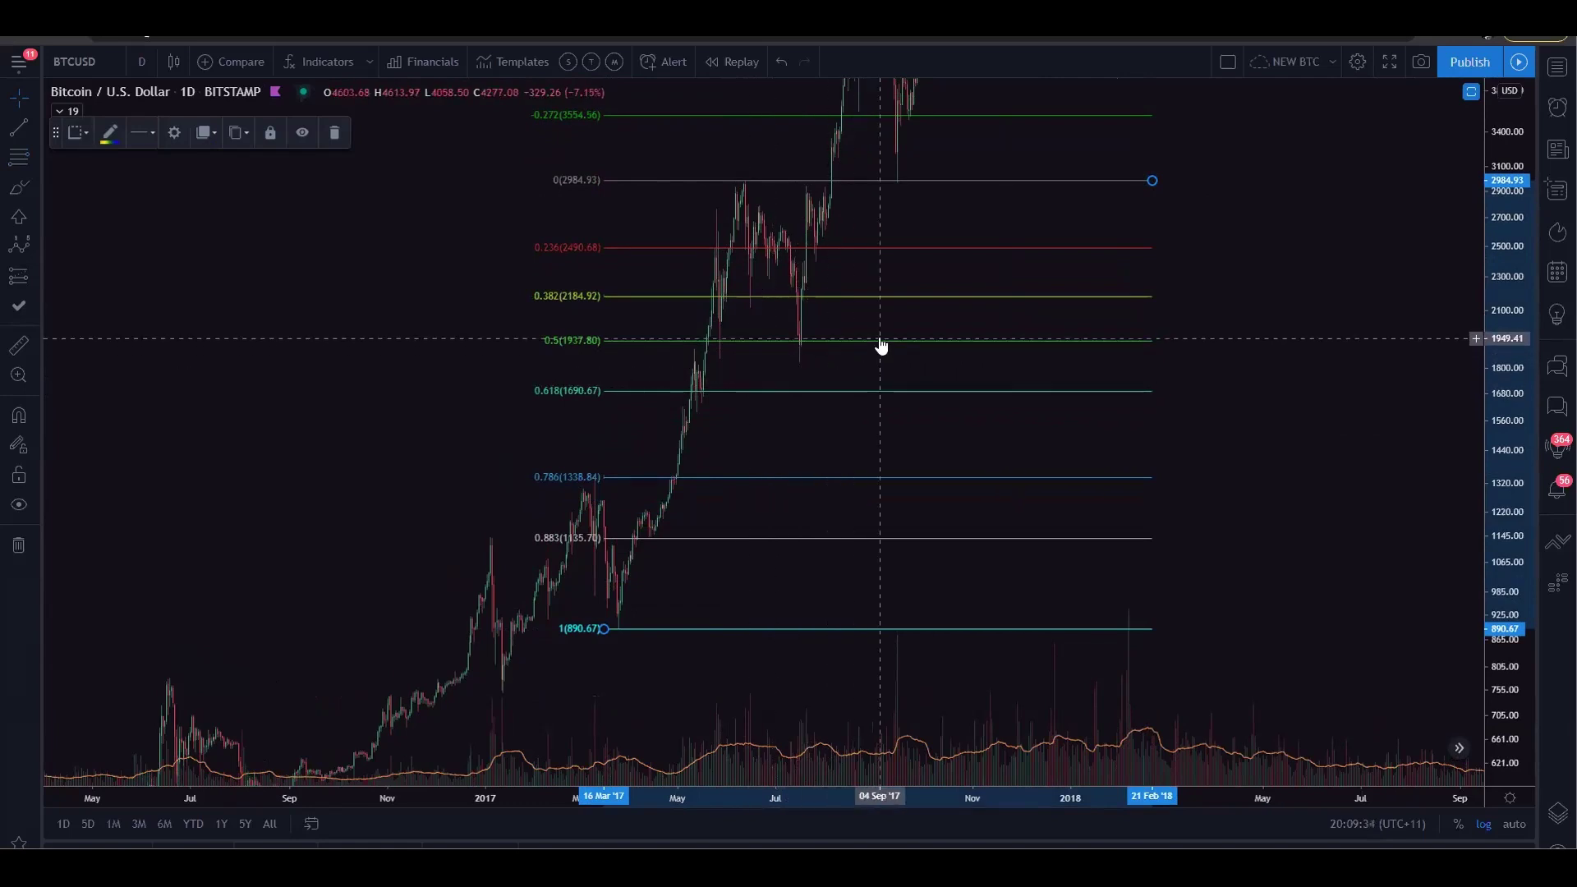
- Replace the Fib Retracement with one from the July 2017 low at 1836.04 up to the September 2017 high at 4994.73
drag(1253, 274, 1200, 366)
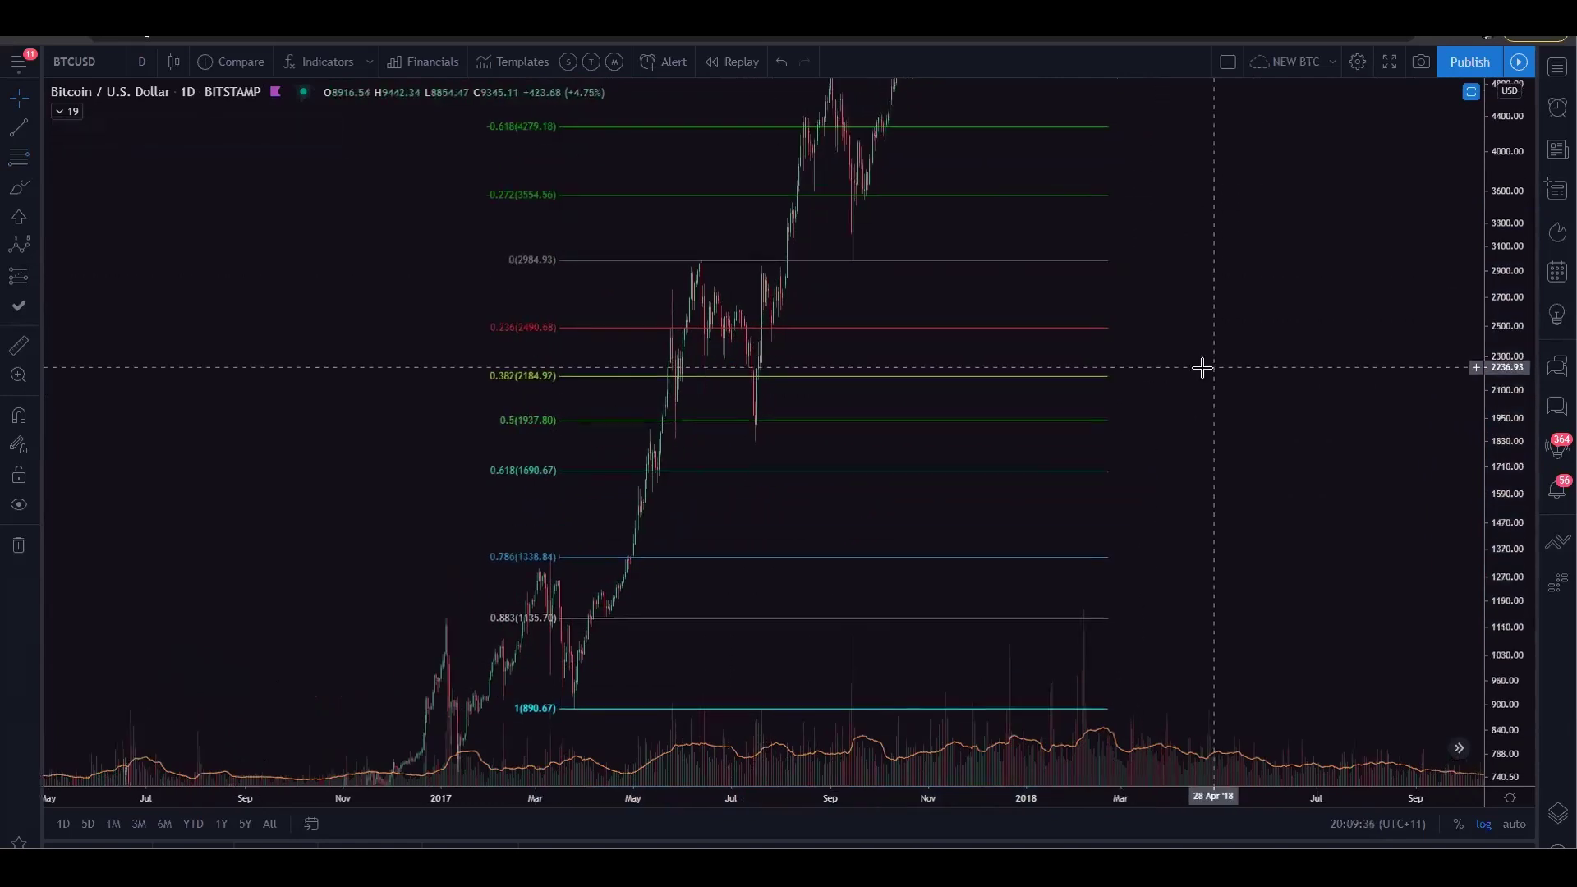
key(Delete)
drag(1126, 274, 848, 435)
click(449, 600)
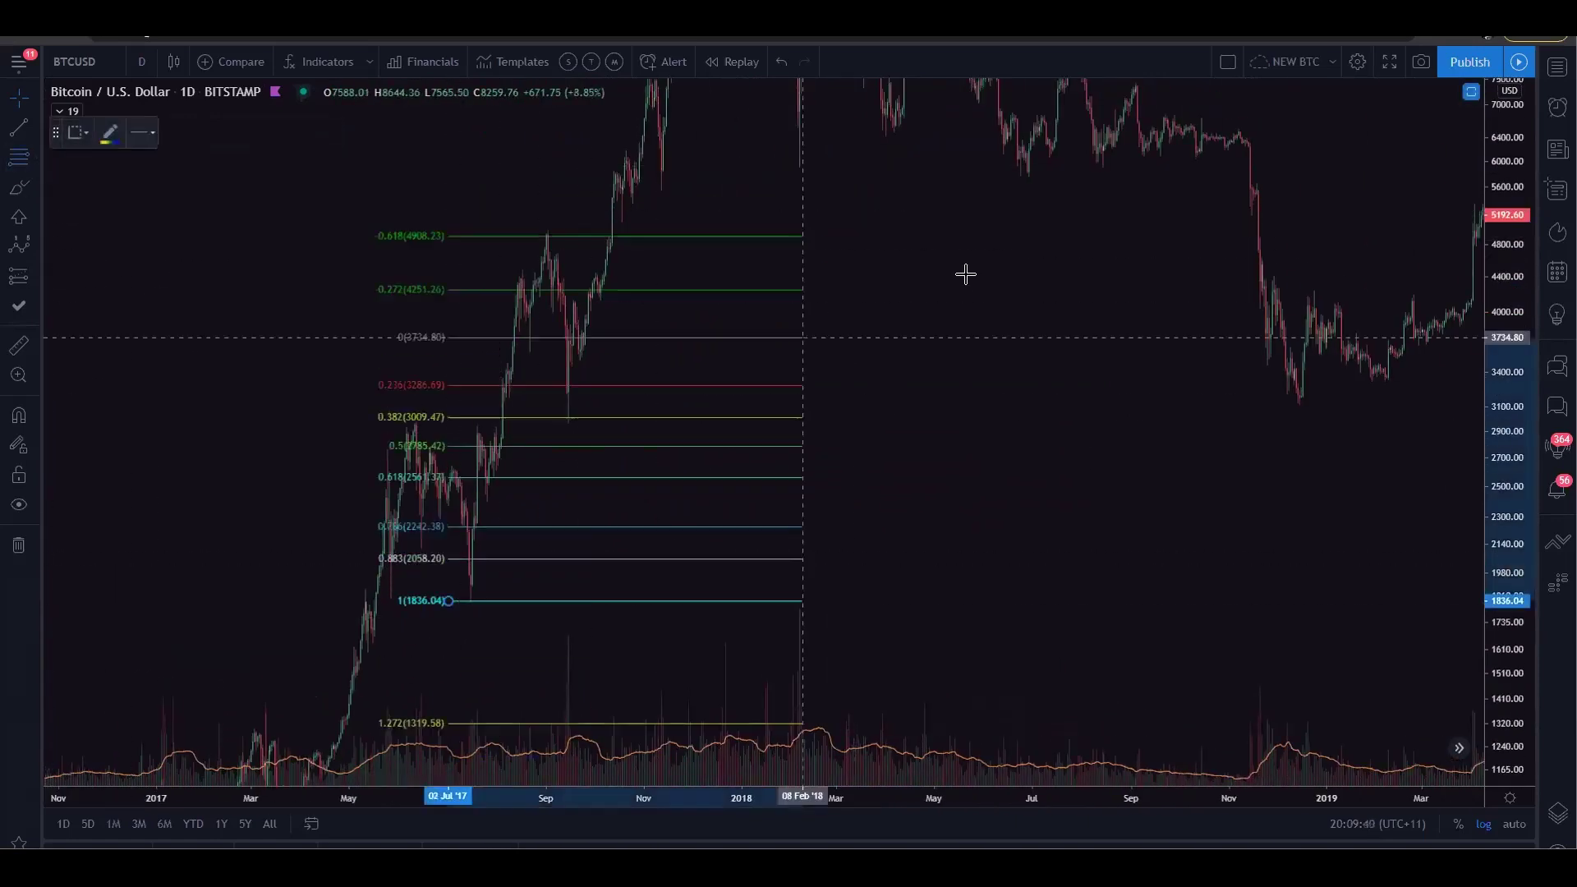
click(989, 229)
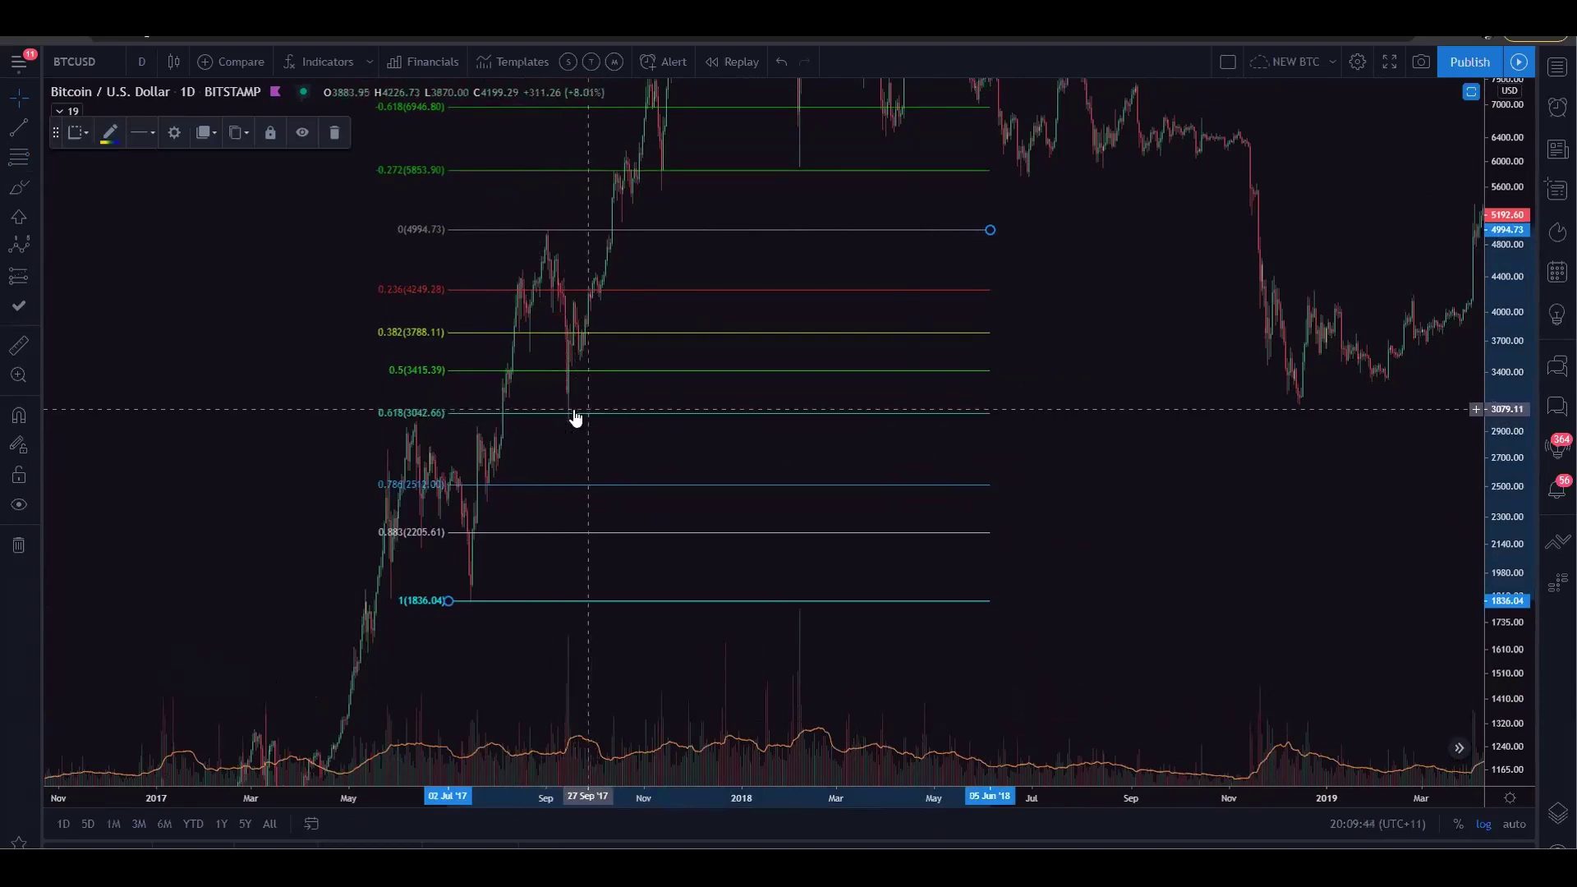
- Replace the Fib Retracement with one from the September 2017 low at 2978.31 up to the November 2017 high at 7854.30
scroll(567, 411, up, 5)
drag(301, 311, 1177, 332)
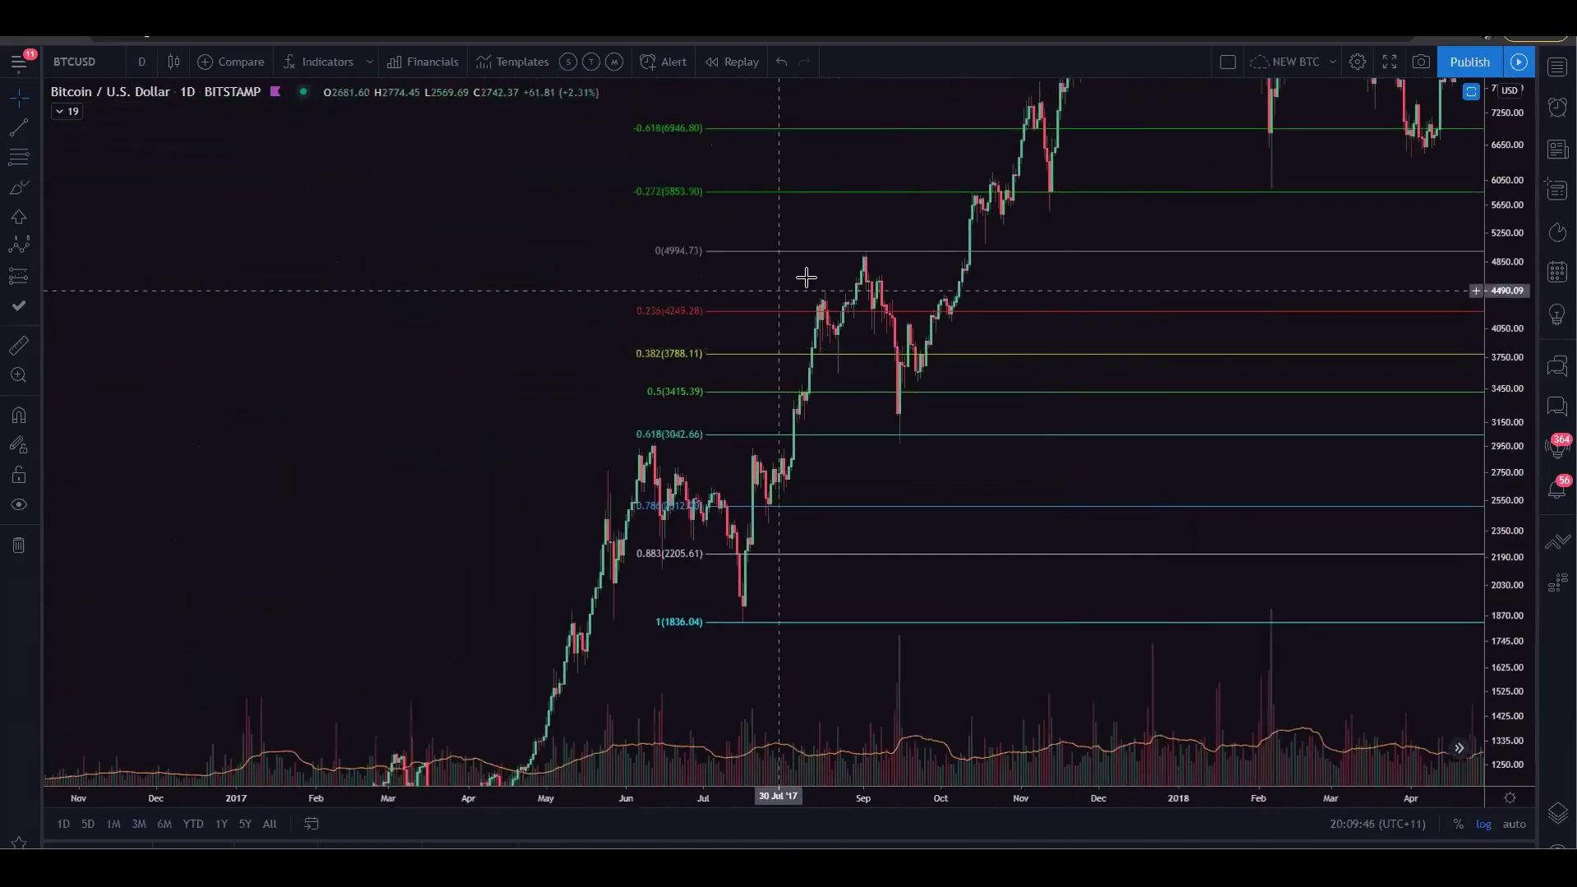
click(928, 258)
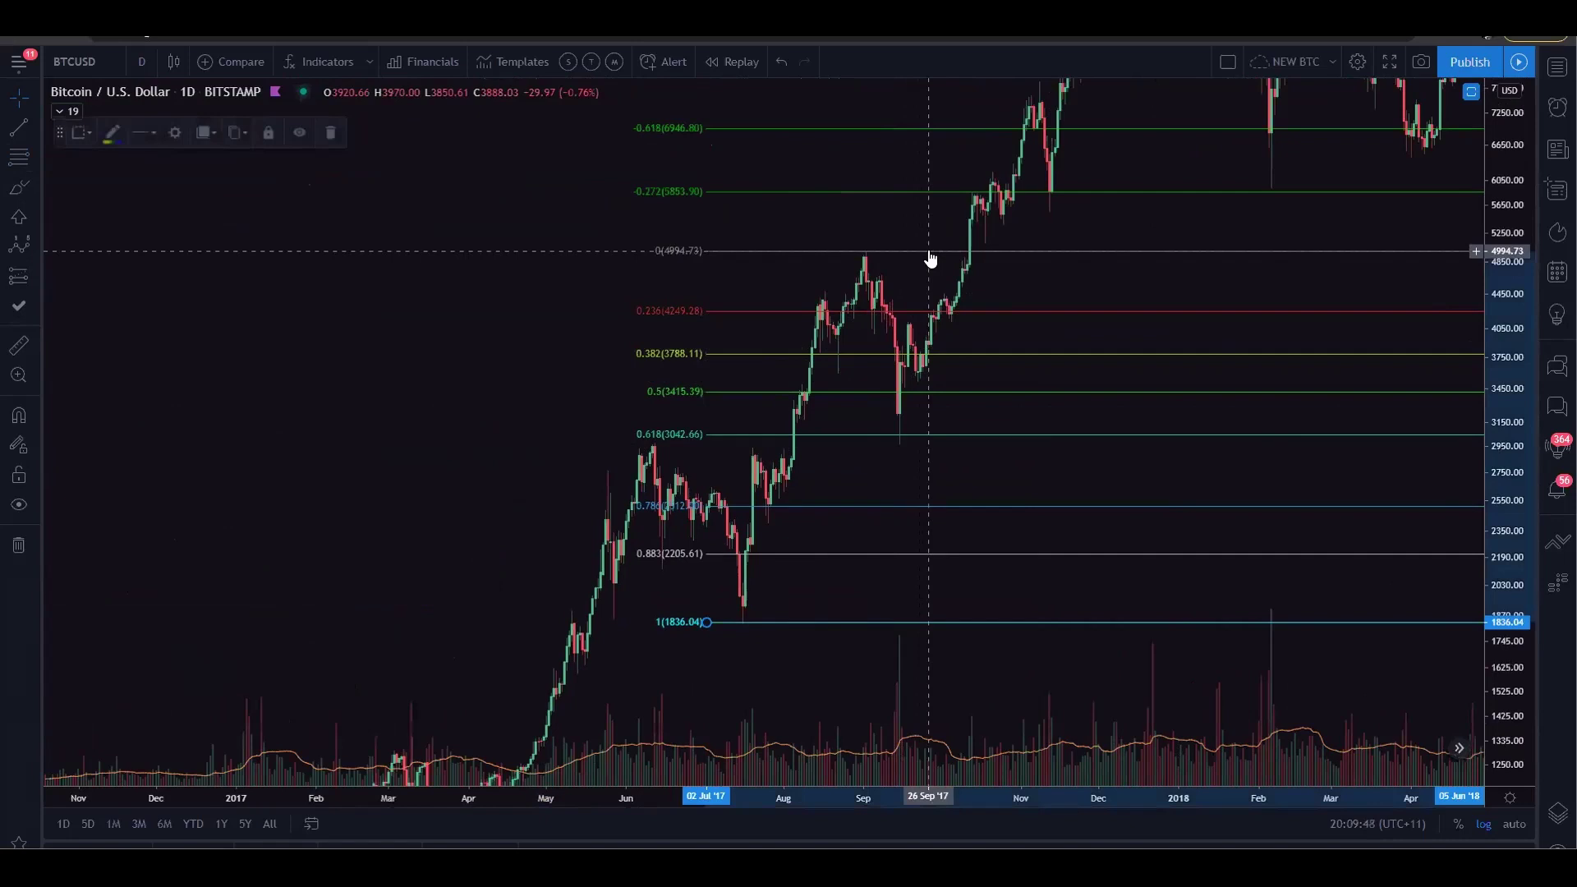
key(Delete)
drag(1260, 257, 896, 489)
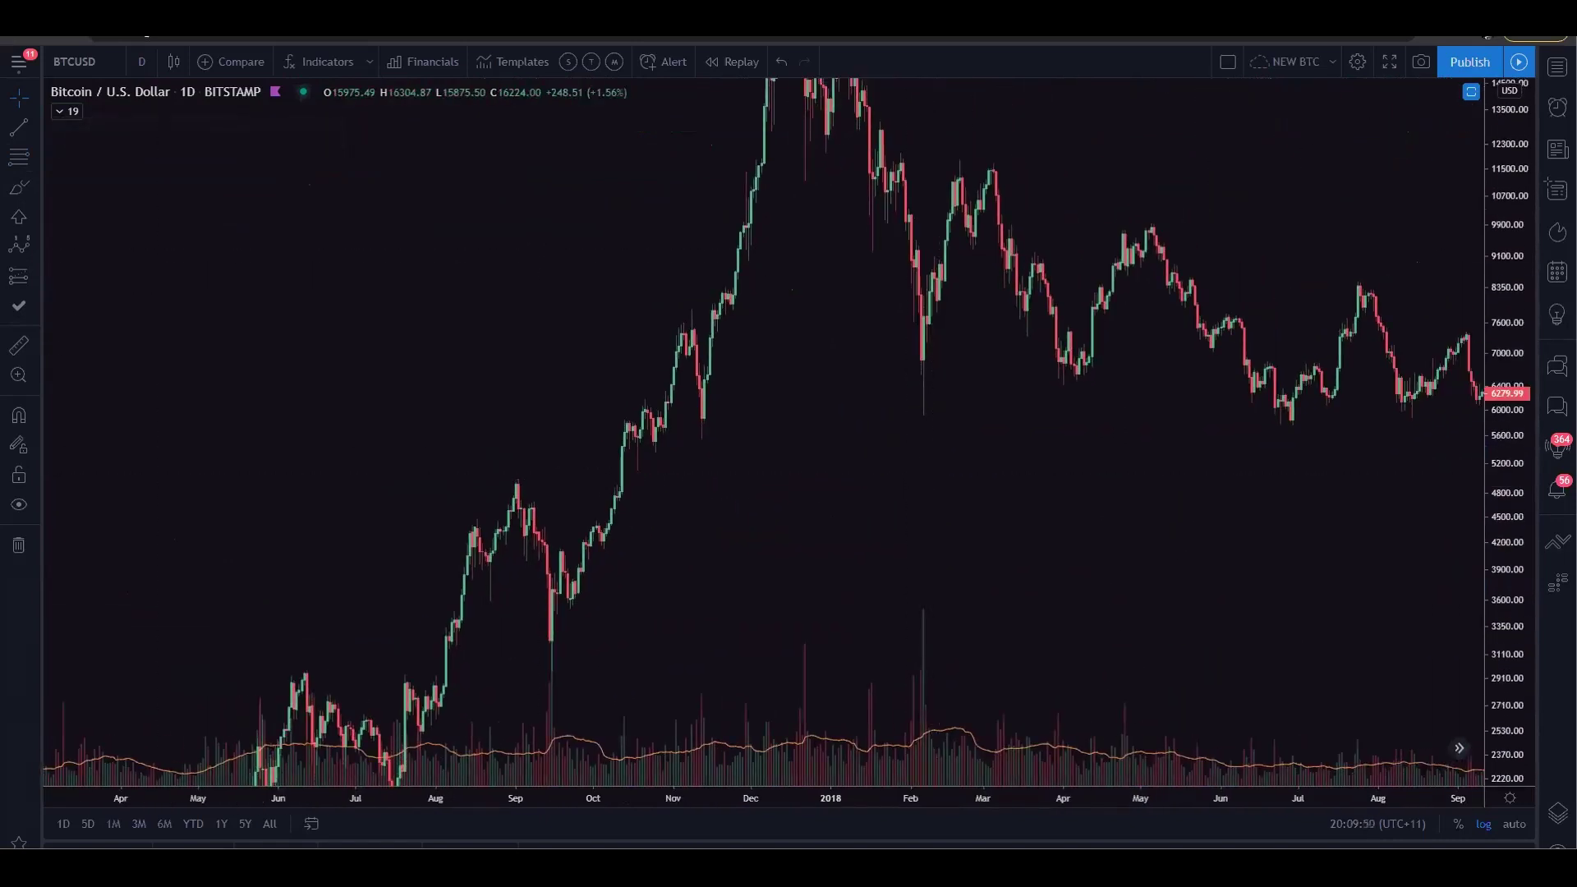
click(21, 163)
click(533, 671)
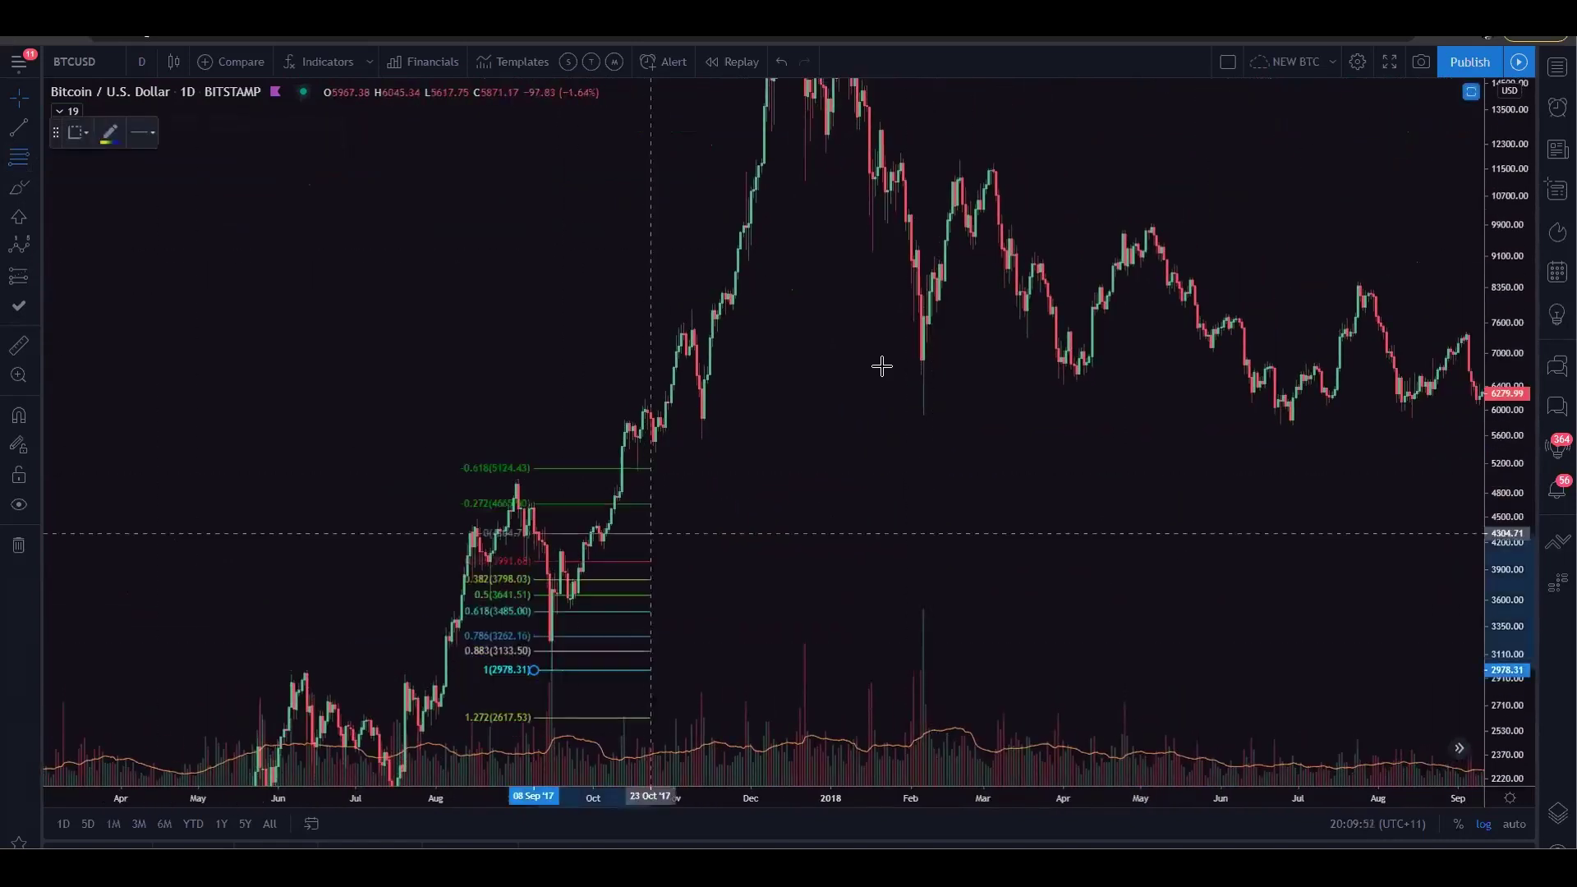
click(981, 312)
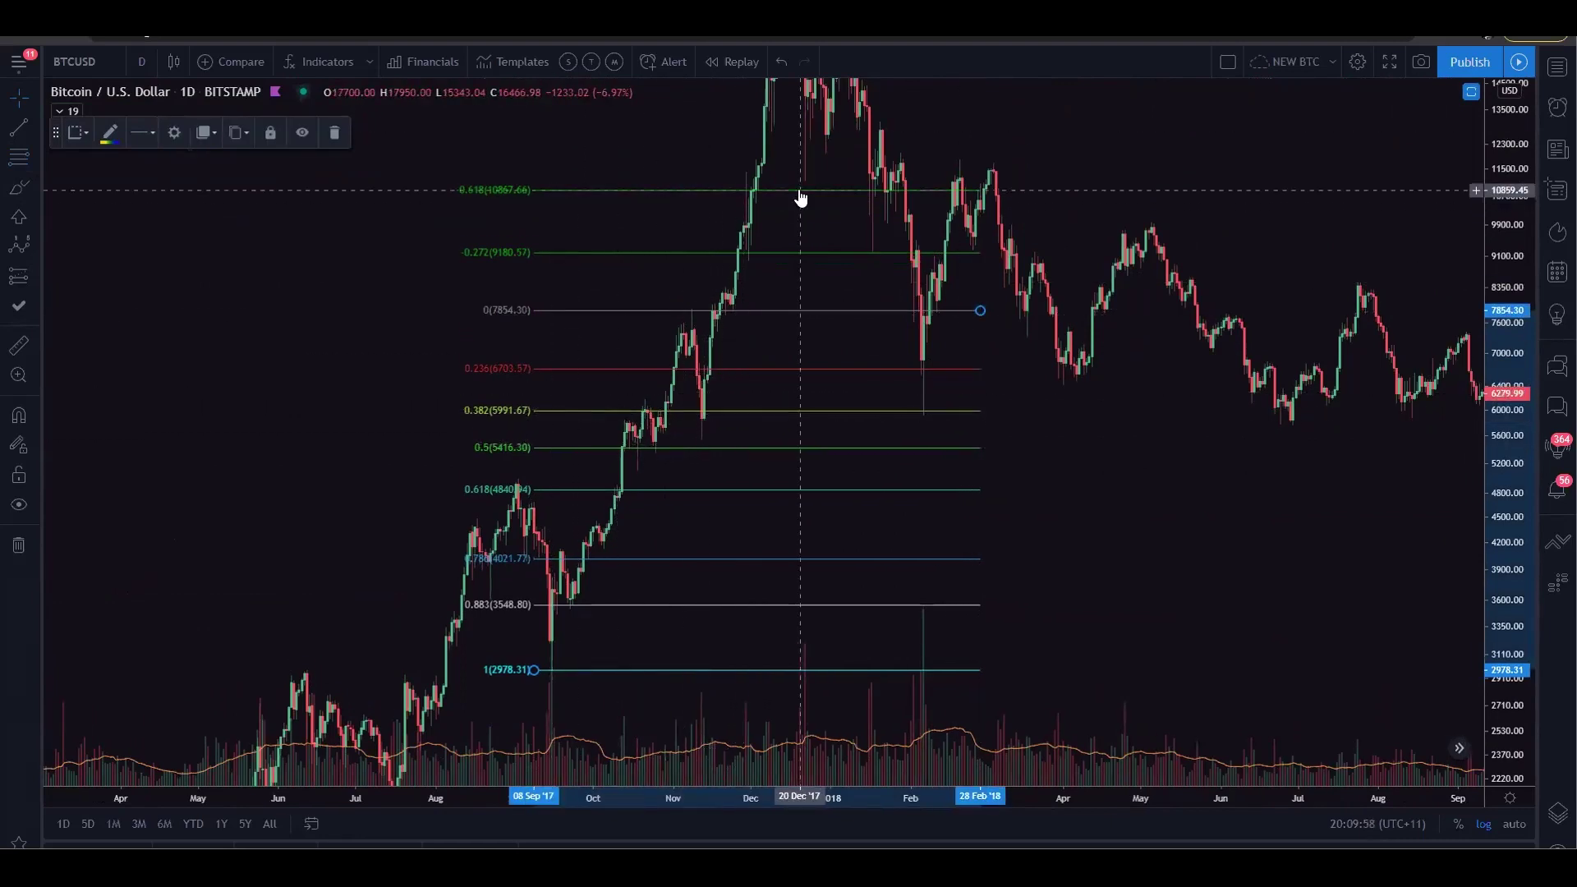
- Delete the September to November 2017 Fib Retracement and review the 2017 price swings without it
key(Delete)
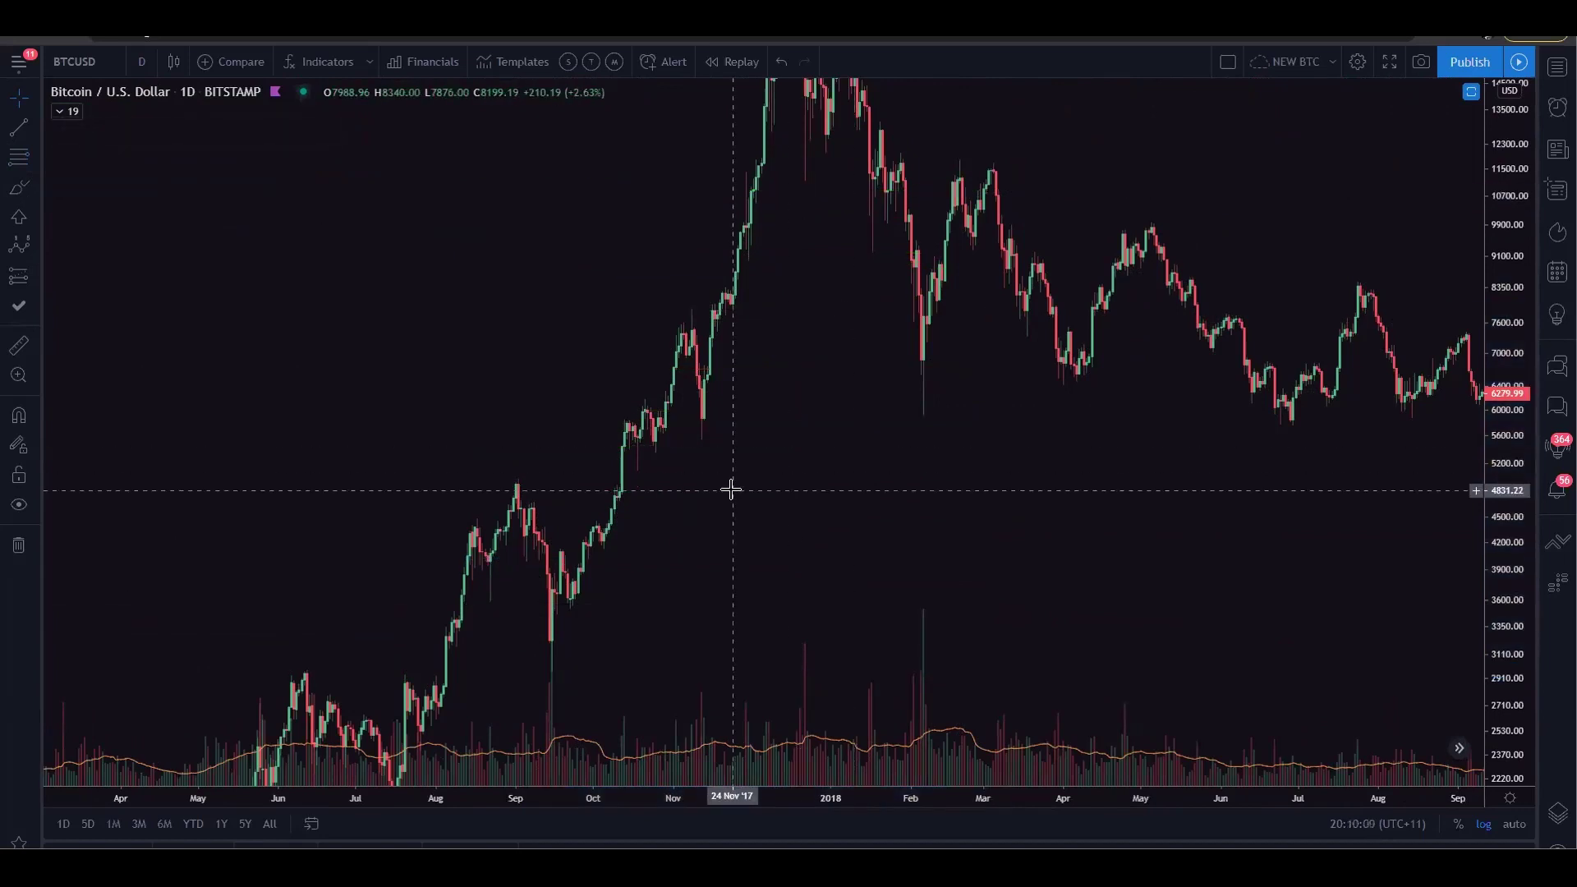
drag(883, 493, 829, 360)
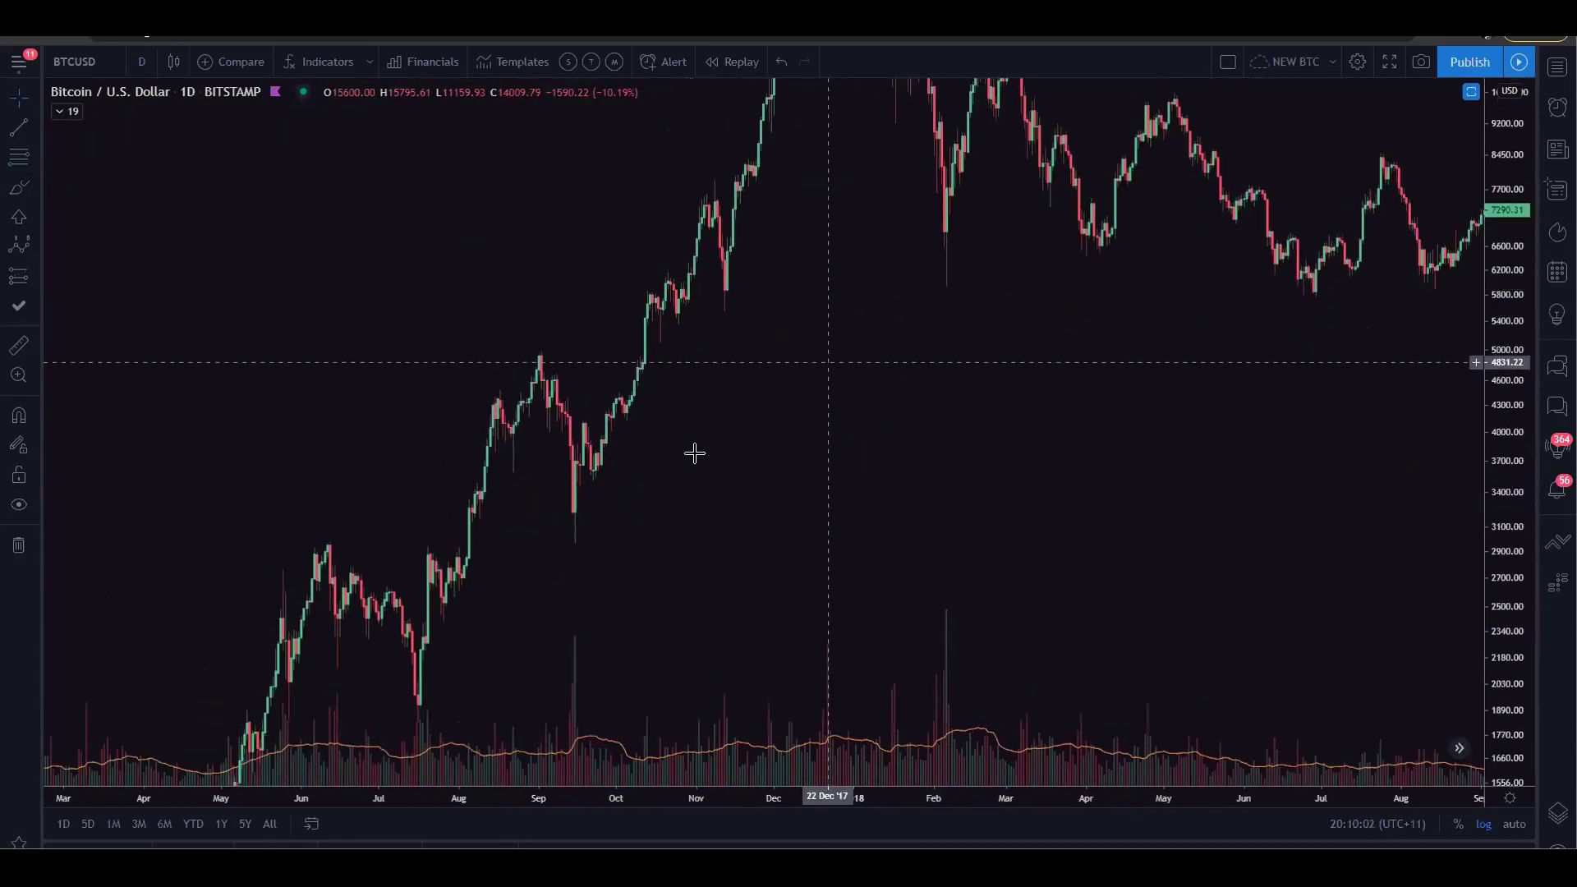
drag(208, 552, 320, 553)
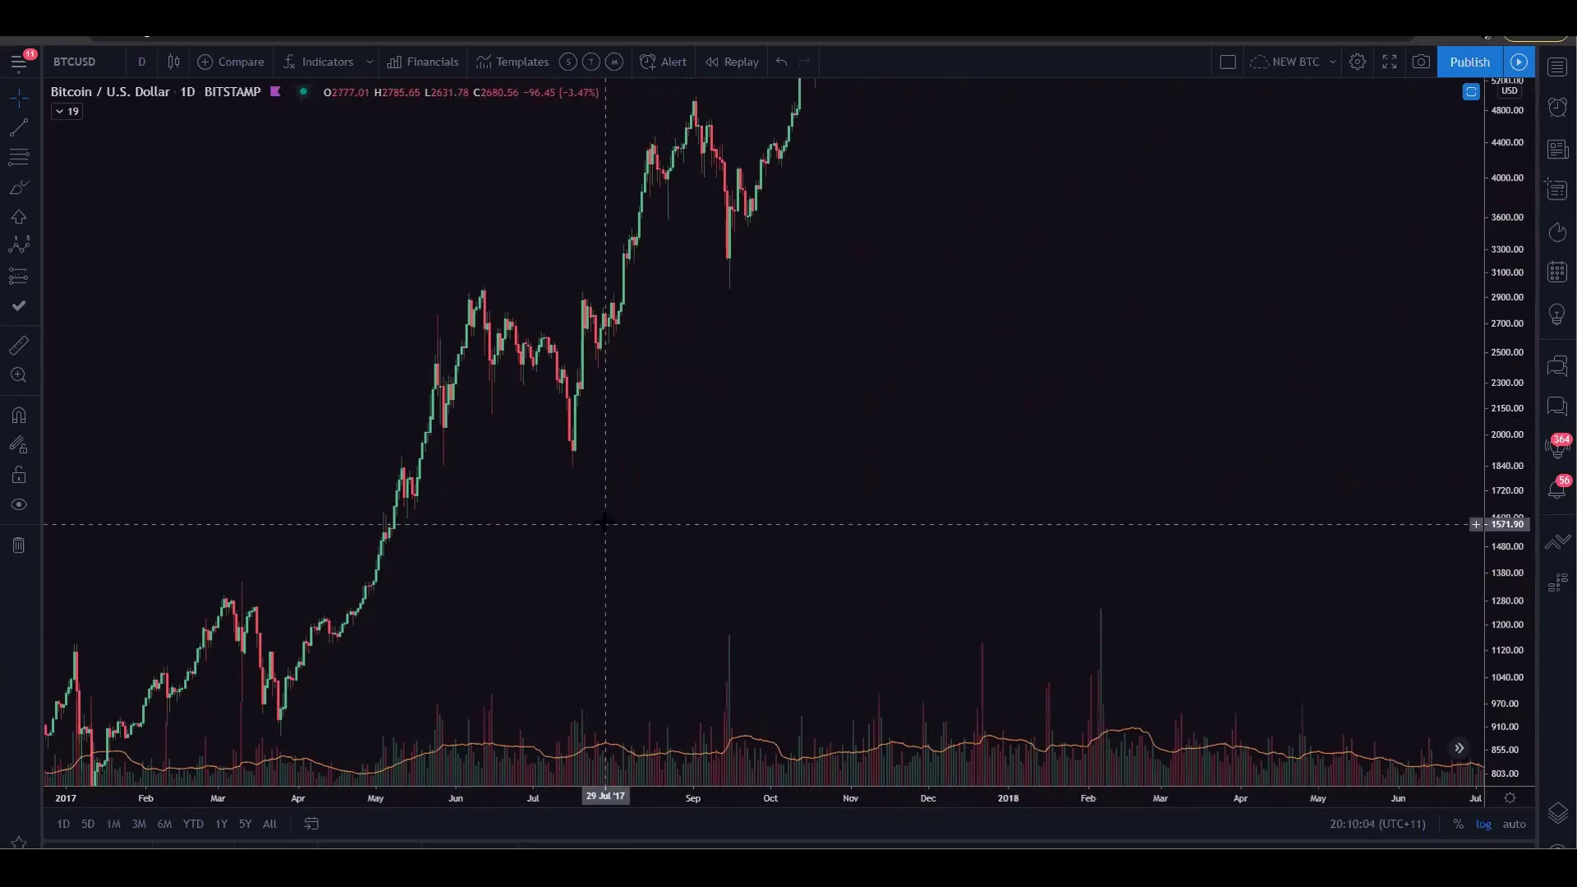
drag(755, 362, 910, 362)
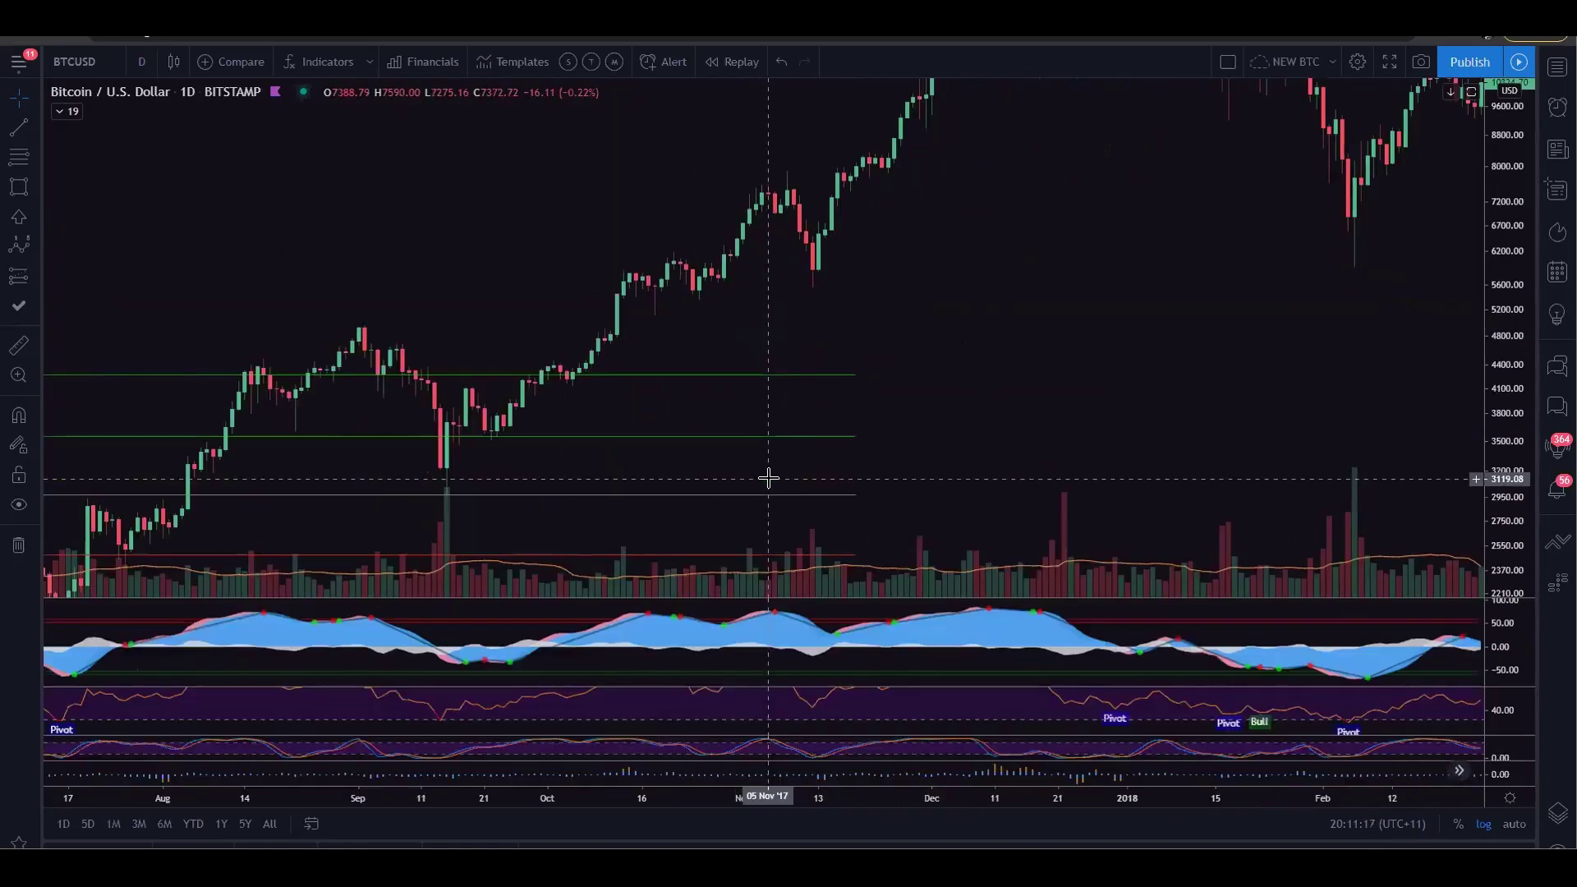
- Maximize the price pane and draw a Fib Retracement from the December 2017 high at 19742.17 down to the February 2018 low at 5918.61
double_click(781, 352)
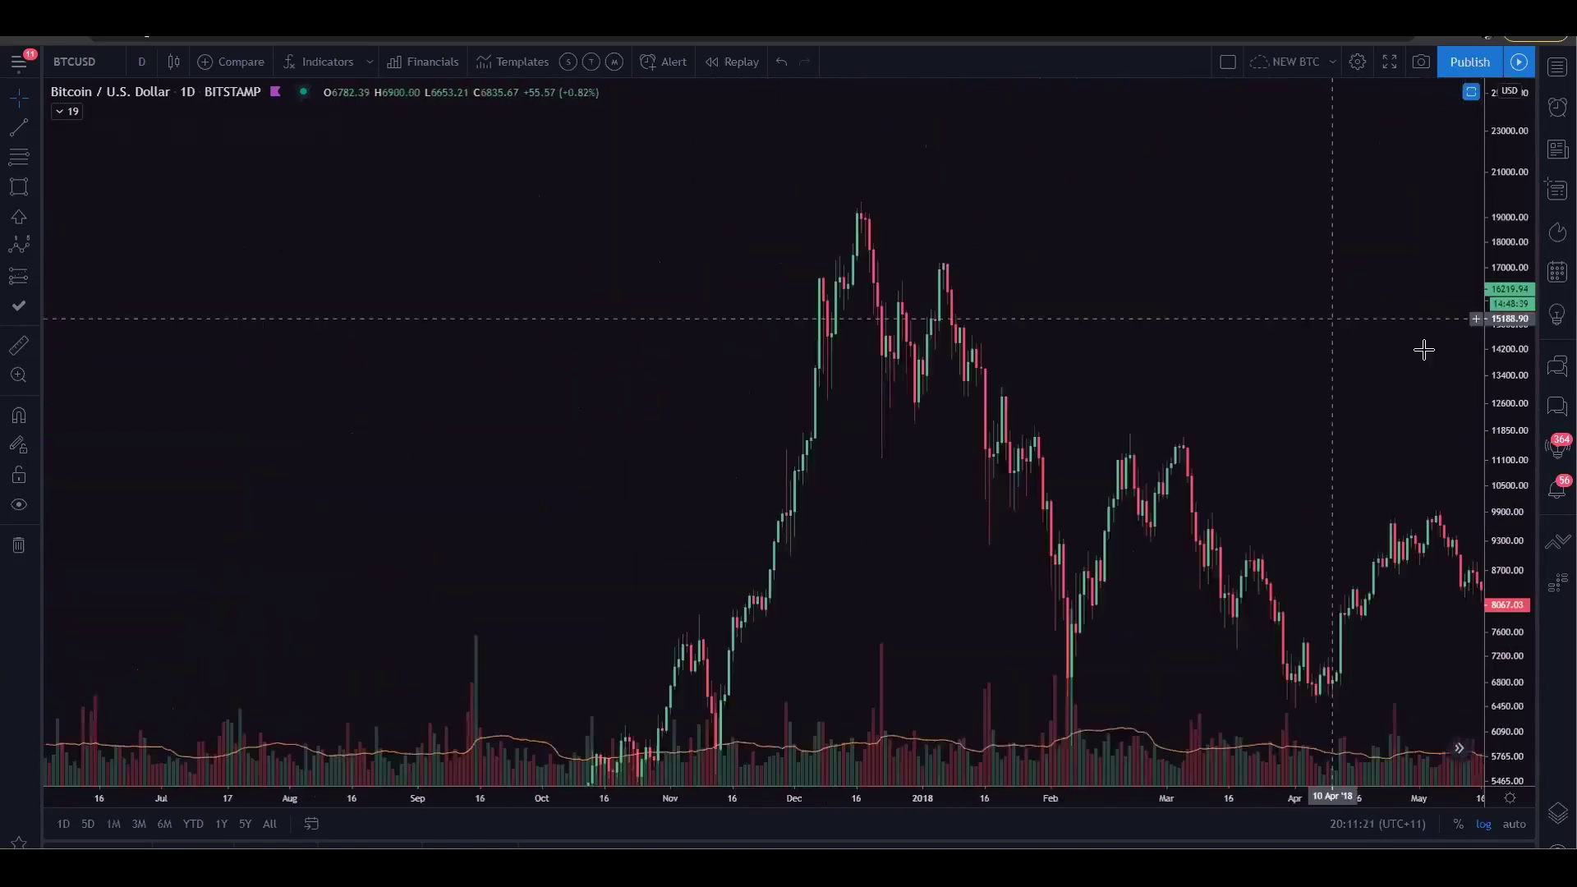
drag(1422, 348, 1027, 317)
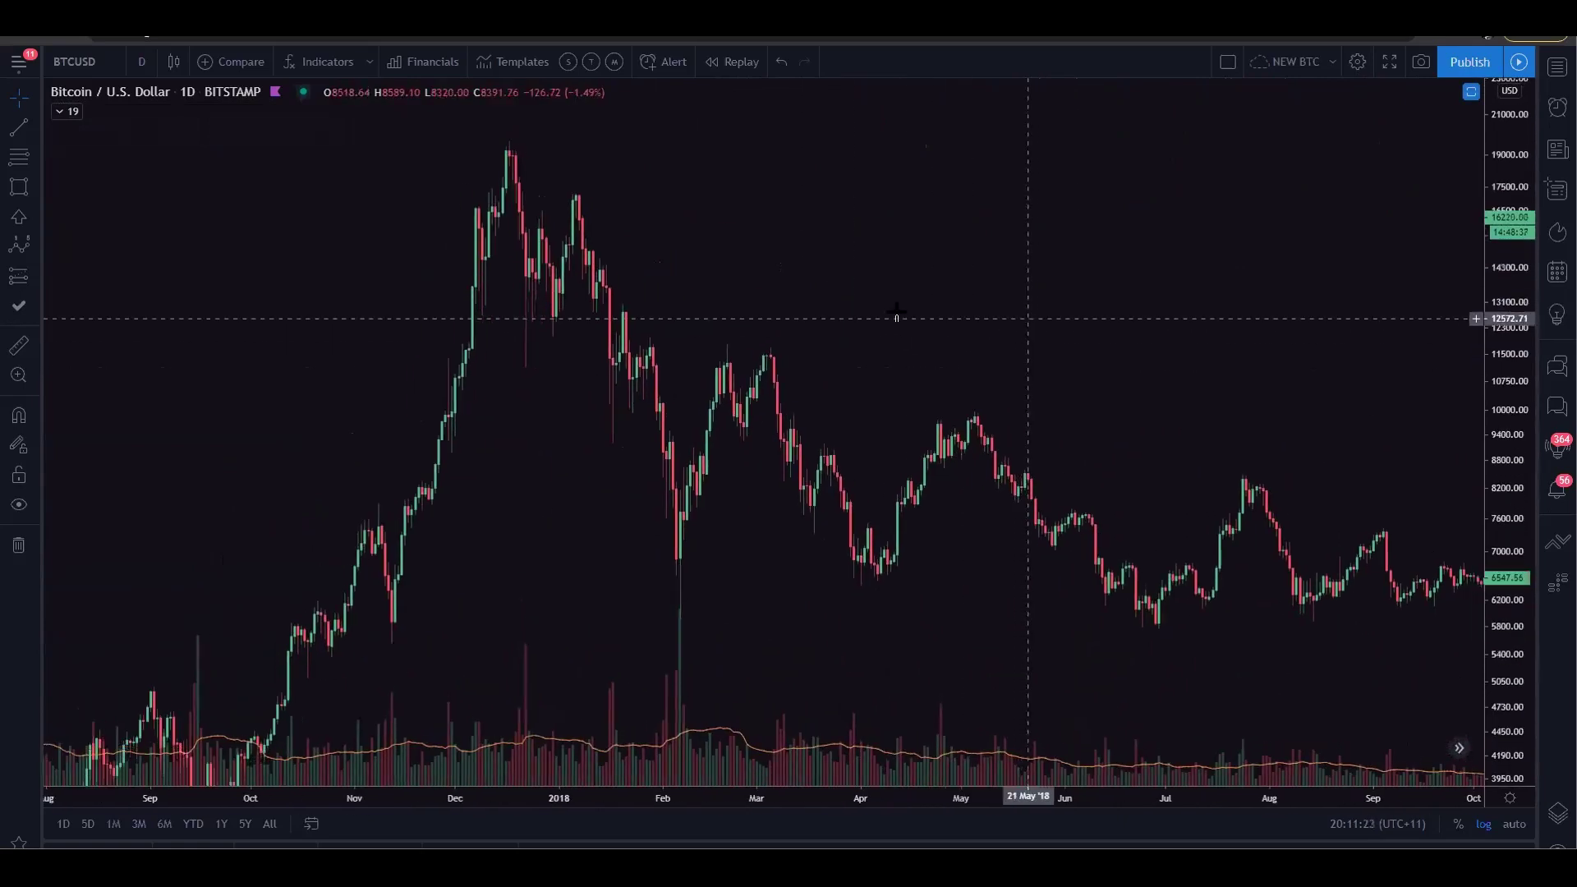
click(19, 157)
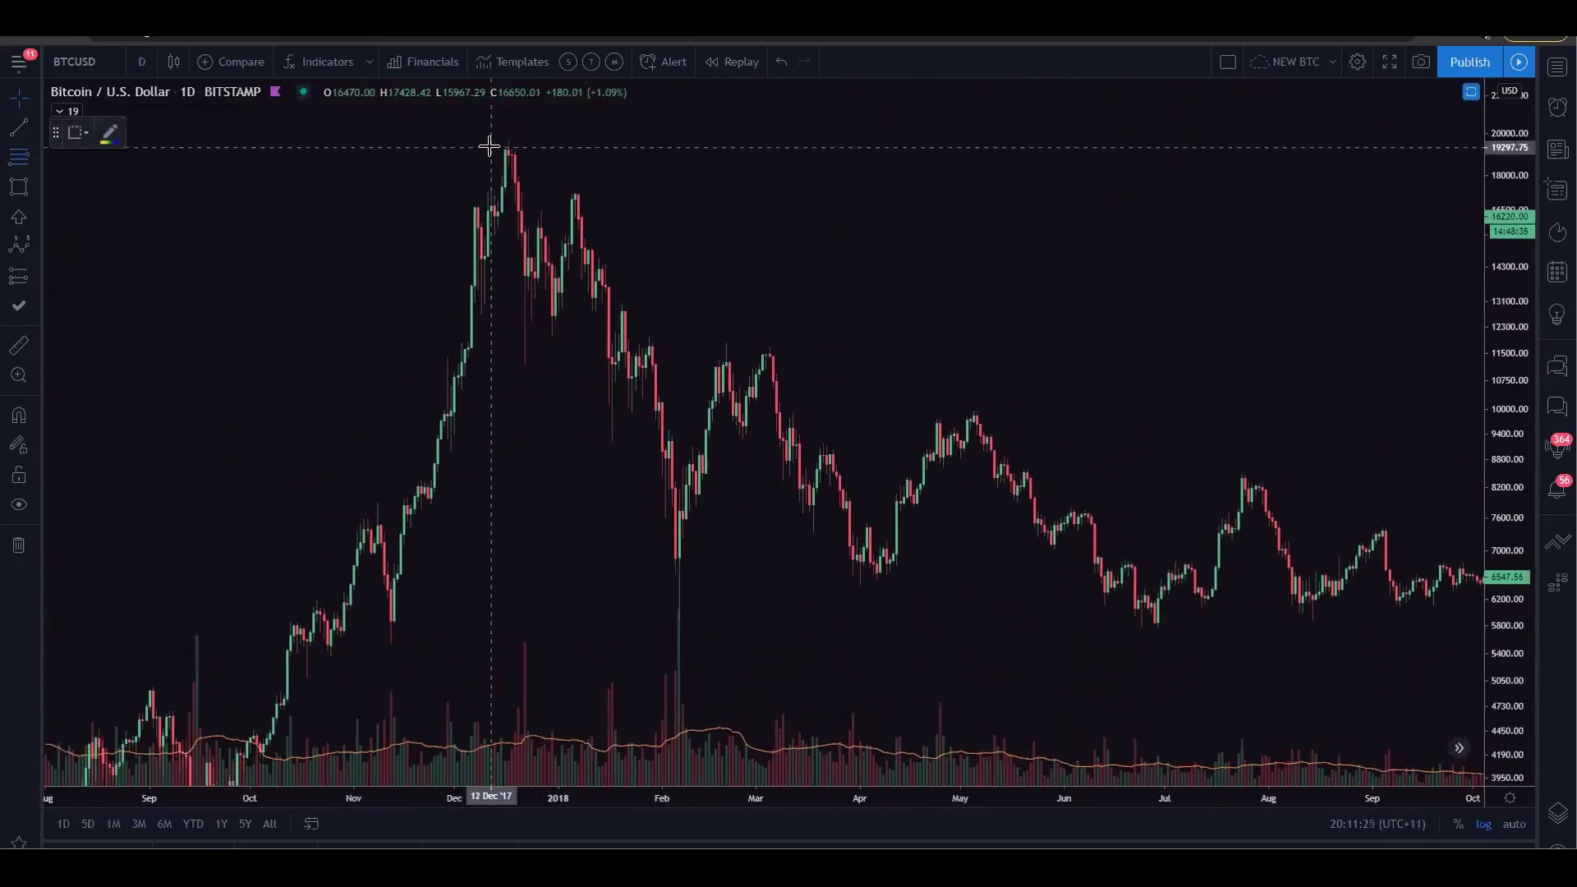
click(1038, 617)
drag(1511, 326, 1511, 386)
scroll(1232, 353, down, 2)
drag(450, 312, 384, 359)
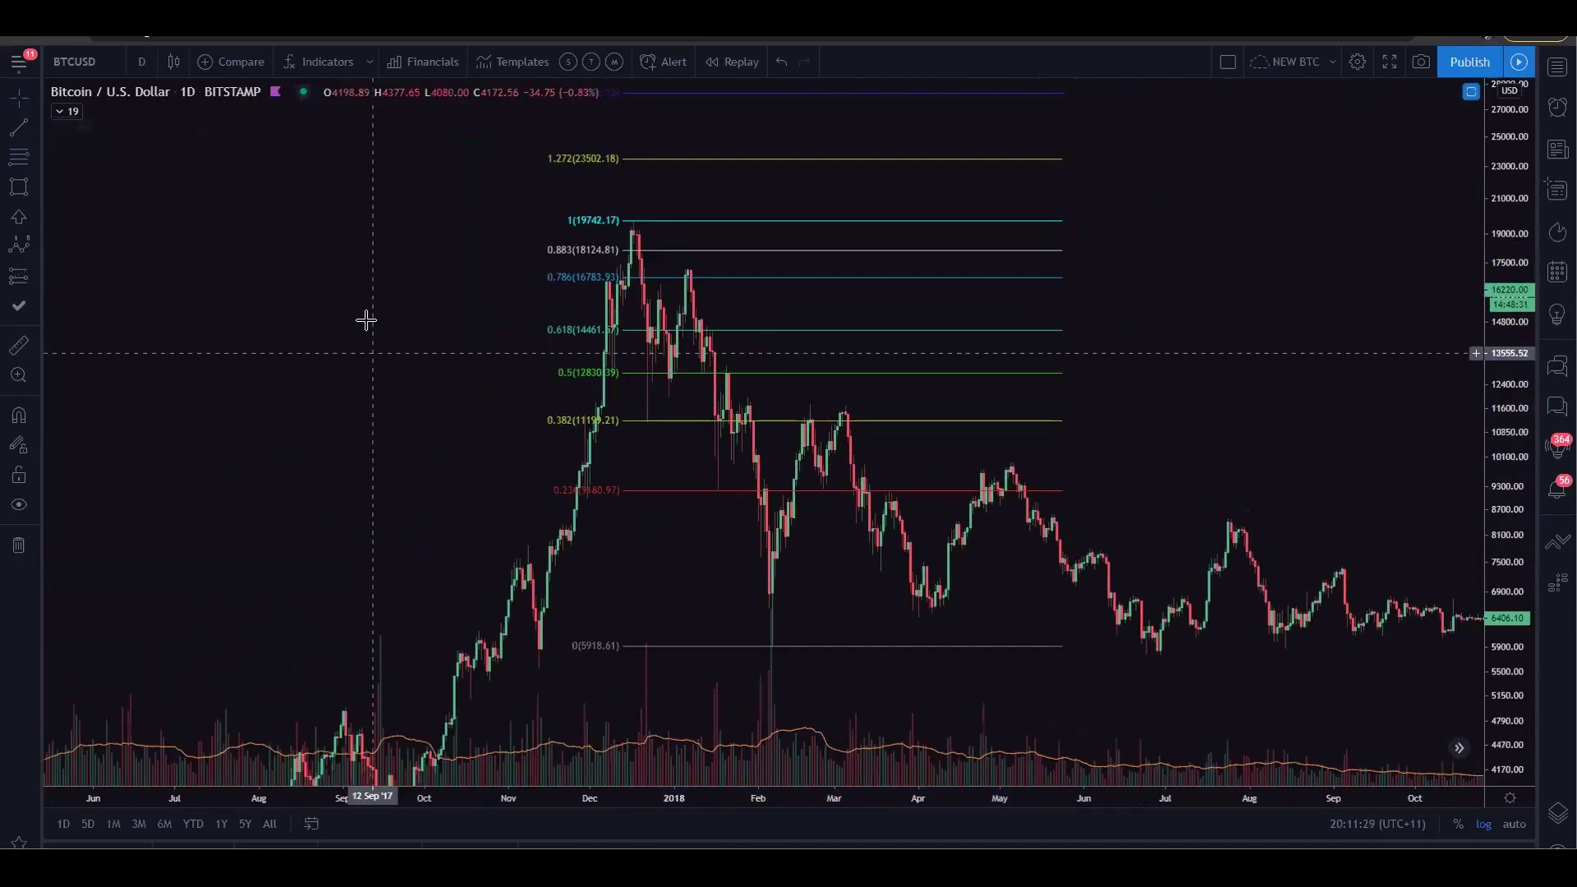
- Circle the December 2017 high and the February 2018 low with the Brush in green
click(38, 184)
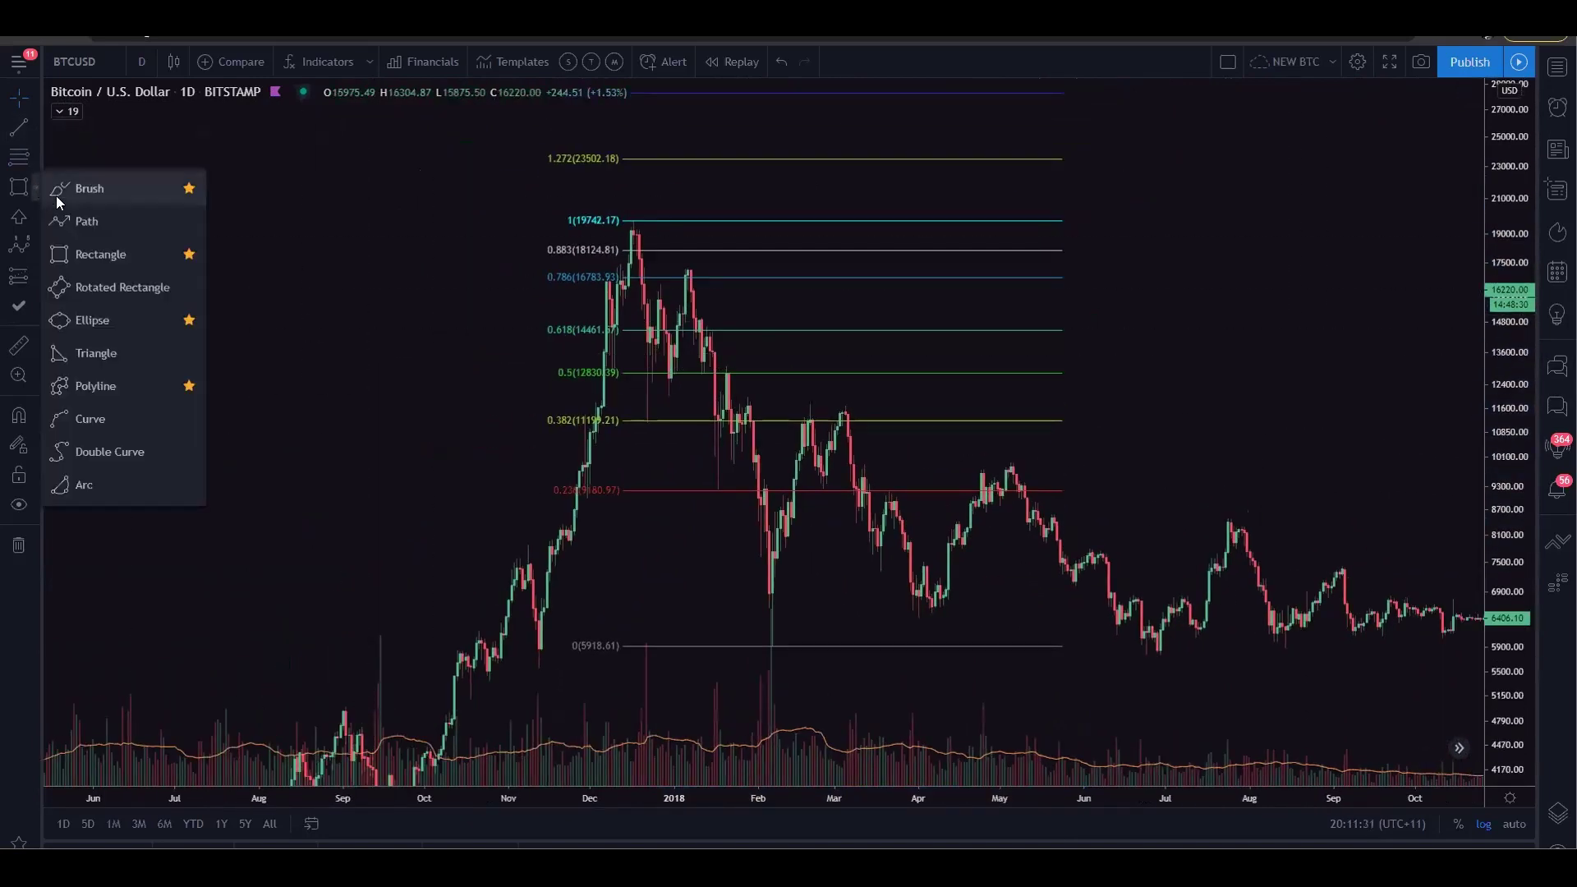
click(73, 187)
drag(638, 215, 635, 213)
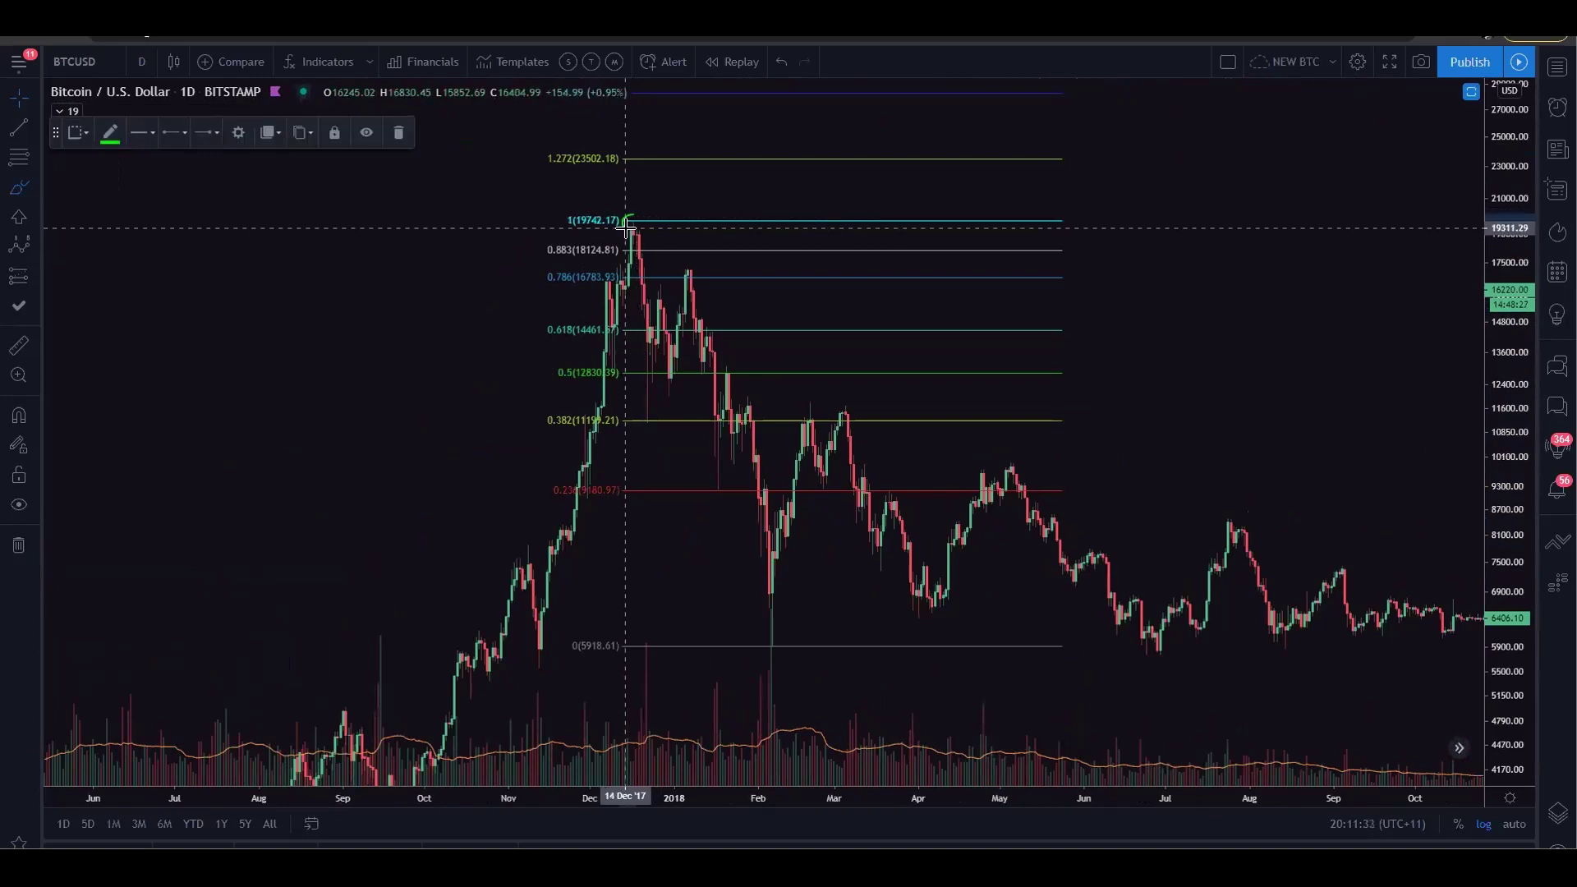
drag(776, 633, 777, 636)
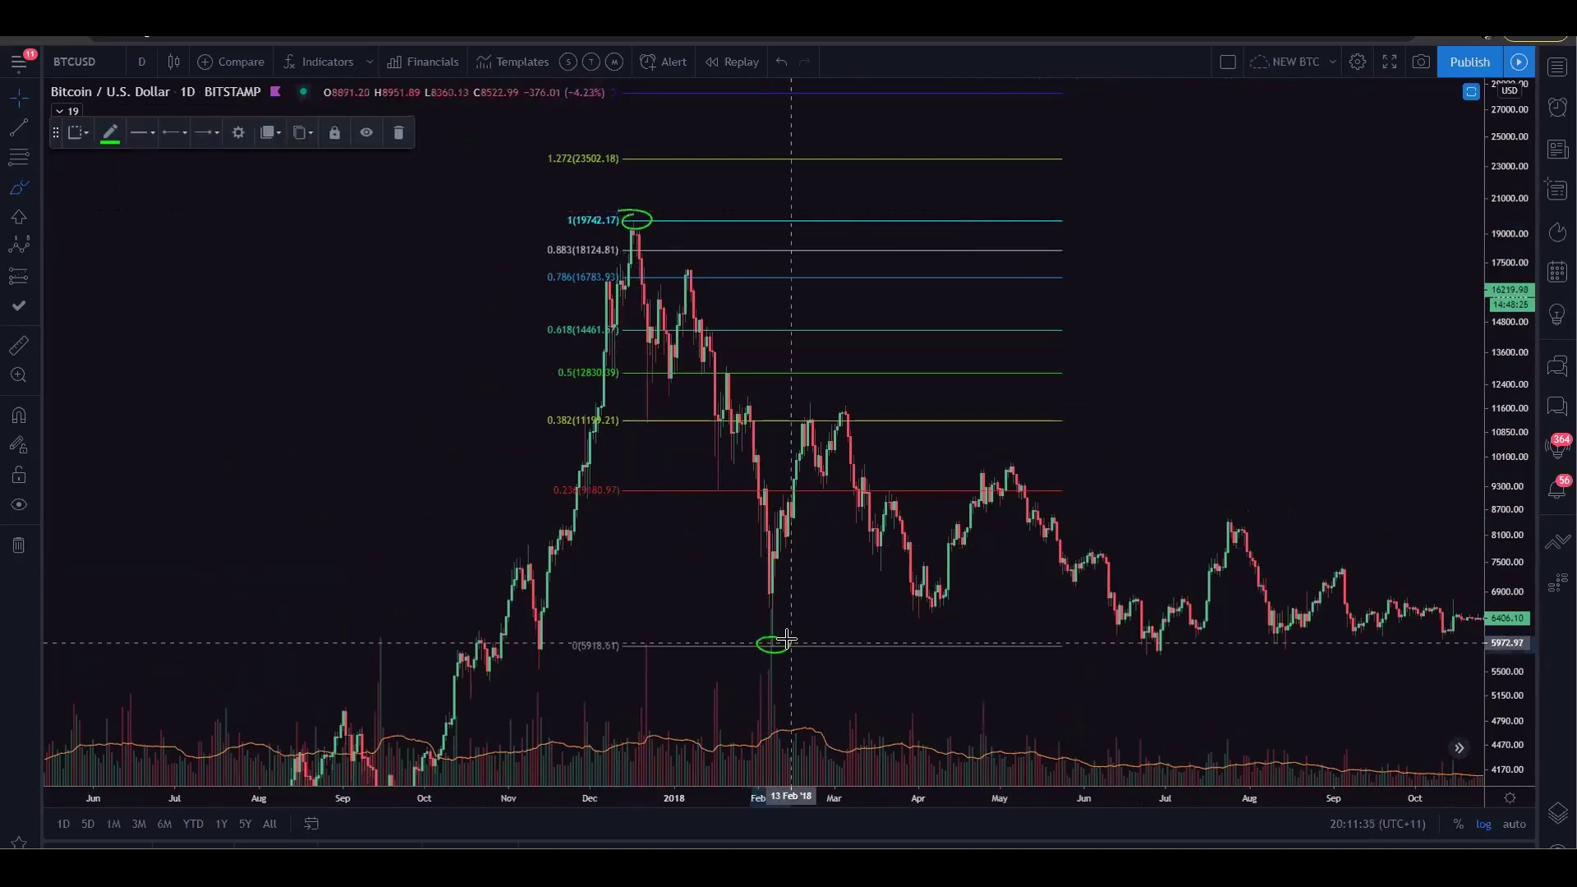
mouse_move(680, 591)
mouse_down()
mouse_move(679, 490)
mouse_move(669, 514)
mouse_up()
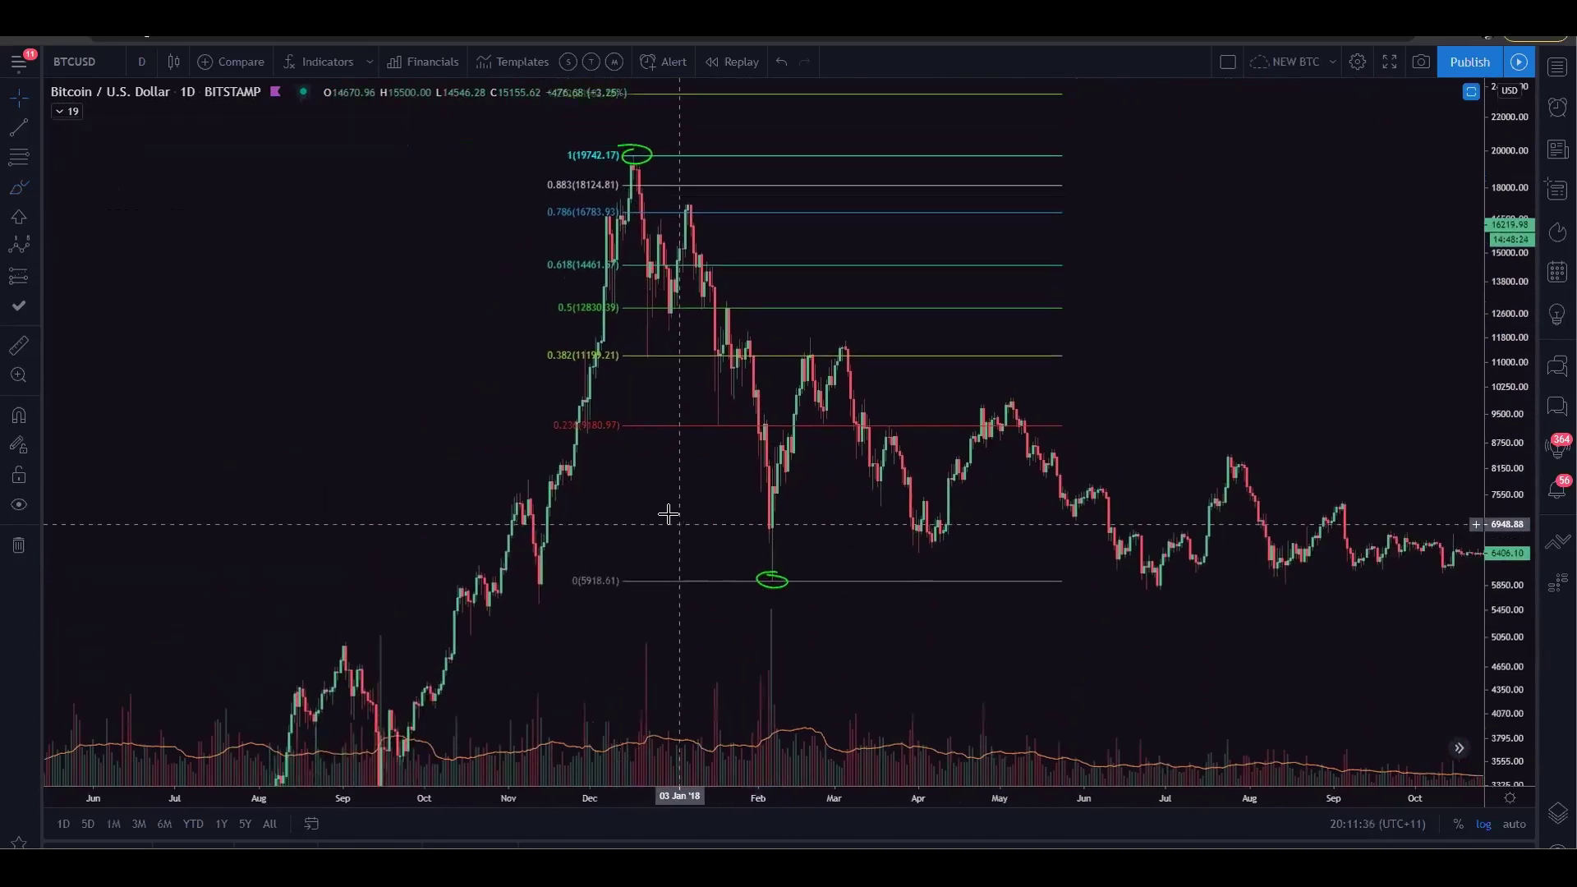
- Draw a green Arrow from the circled December 2017 high down to the circled February 2018 low
click(36, 129)
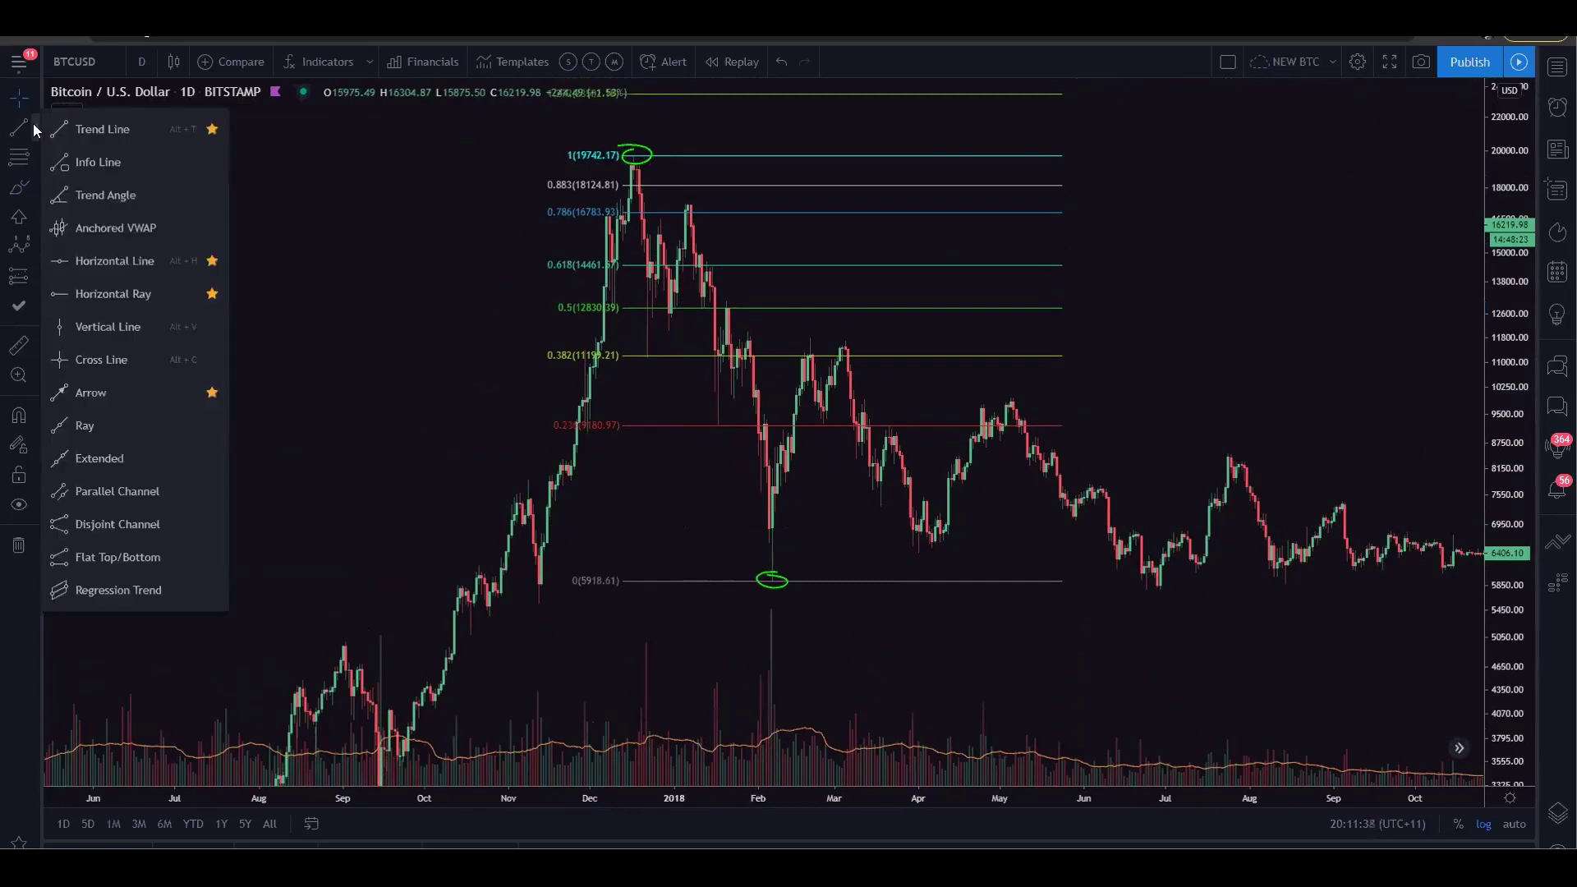
click(74, 394)
mouse_move(639, 155)
mouse_down()
mouse_move(722, 510)
mouse_move(766, 576)
mouse_up()
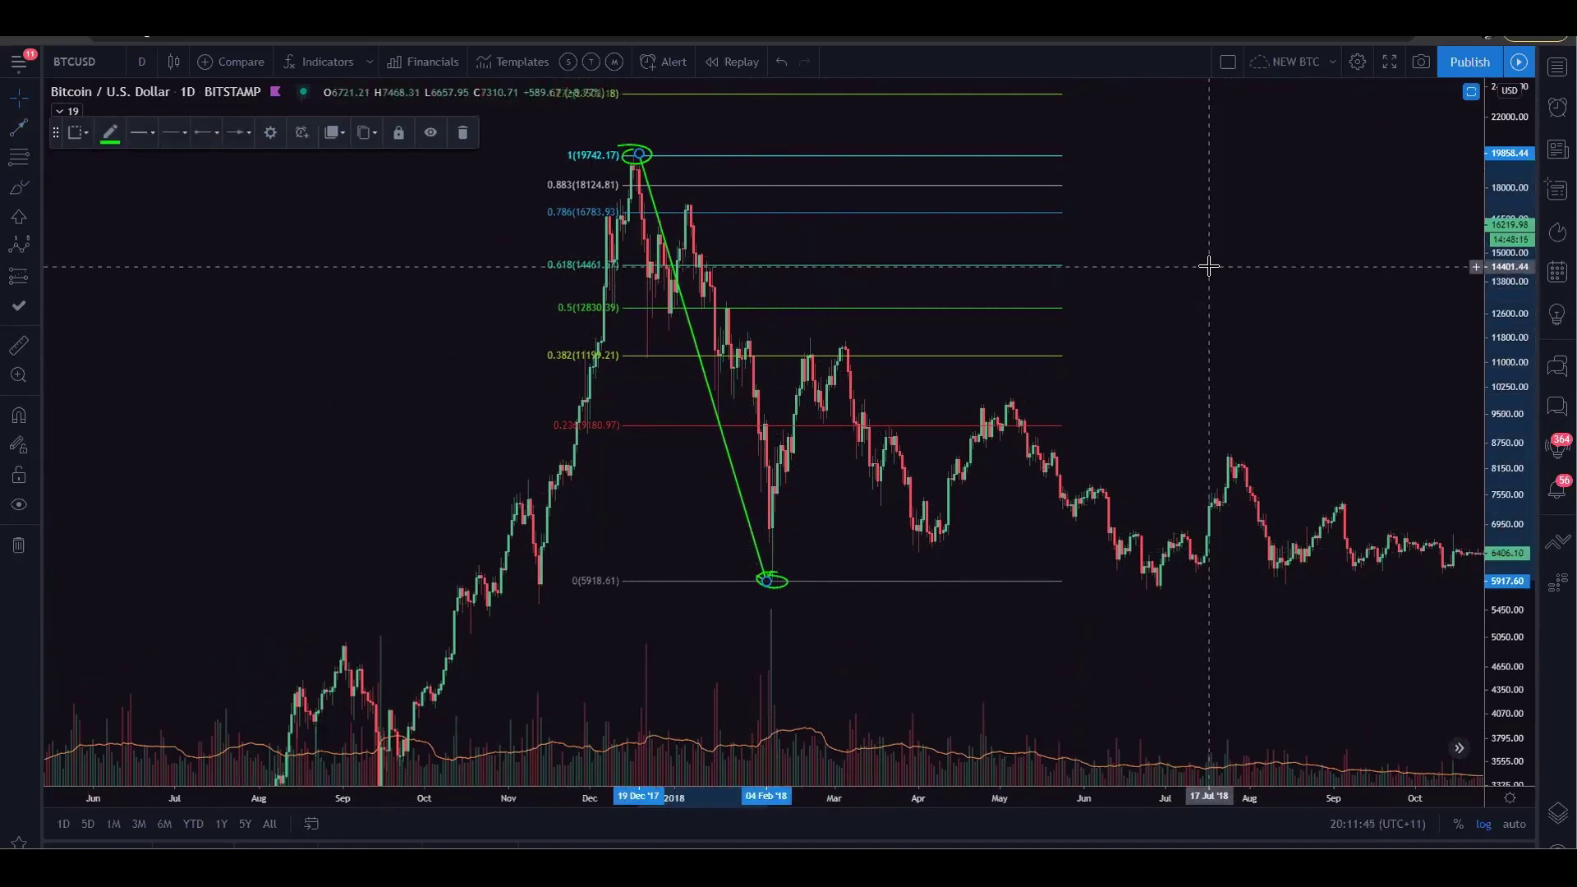
drag(834, 484, 782, 630)
drag(1138, 542, 1109, 380)
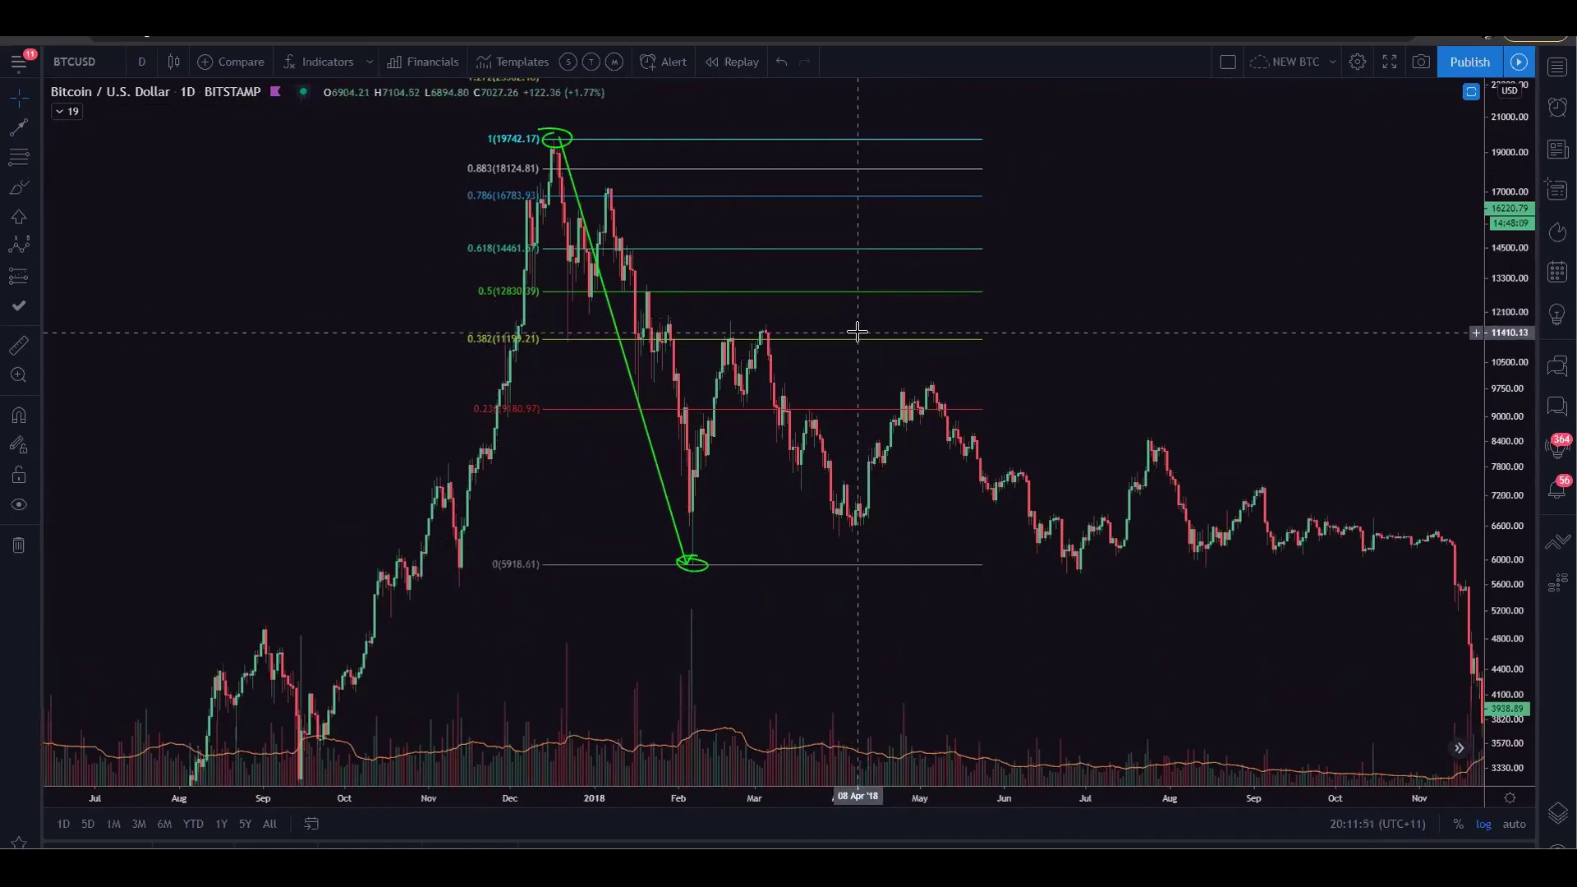
- Replace the Fib Retracement with one from the February 2018 high at 11788.18 down to the April 2018 low at 6449.98
click(909, 340)
key(Delete)
drag(1117, 354, 578, 361)
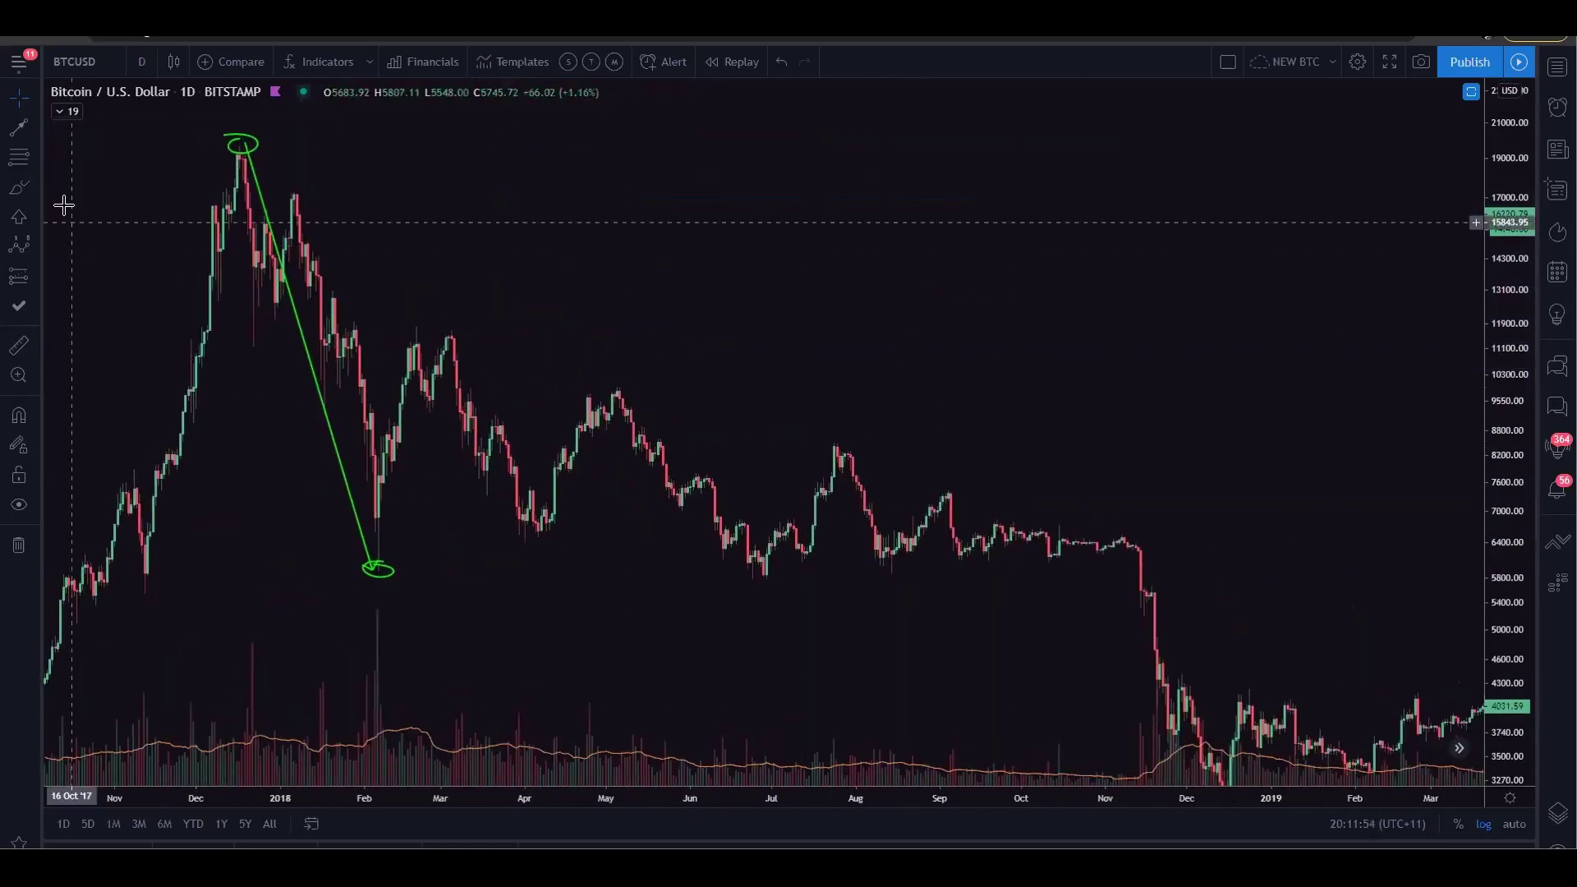
click(23, 162)
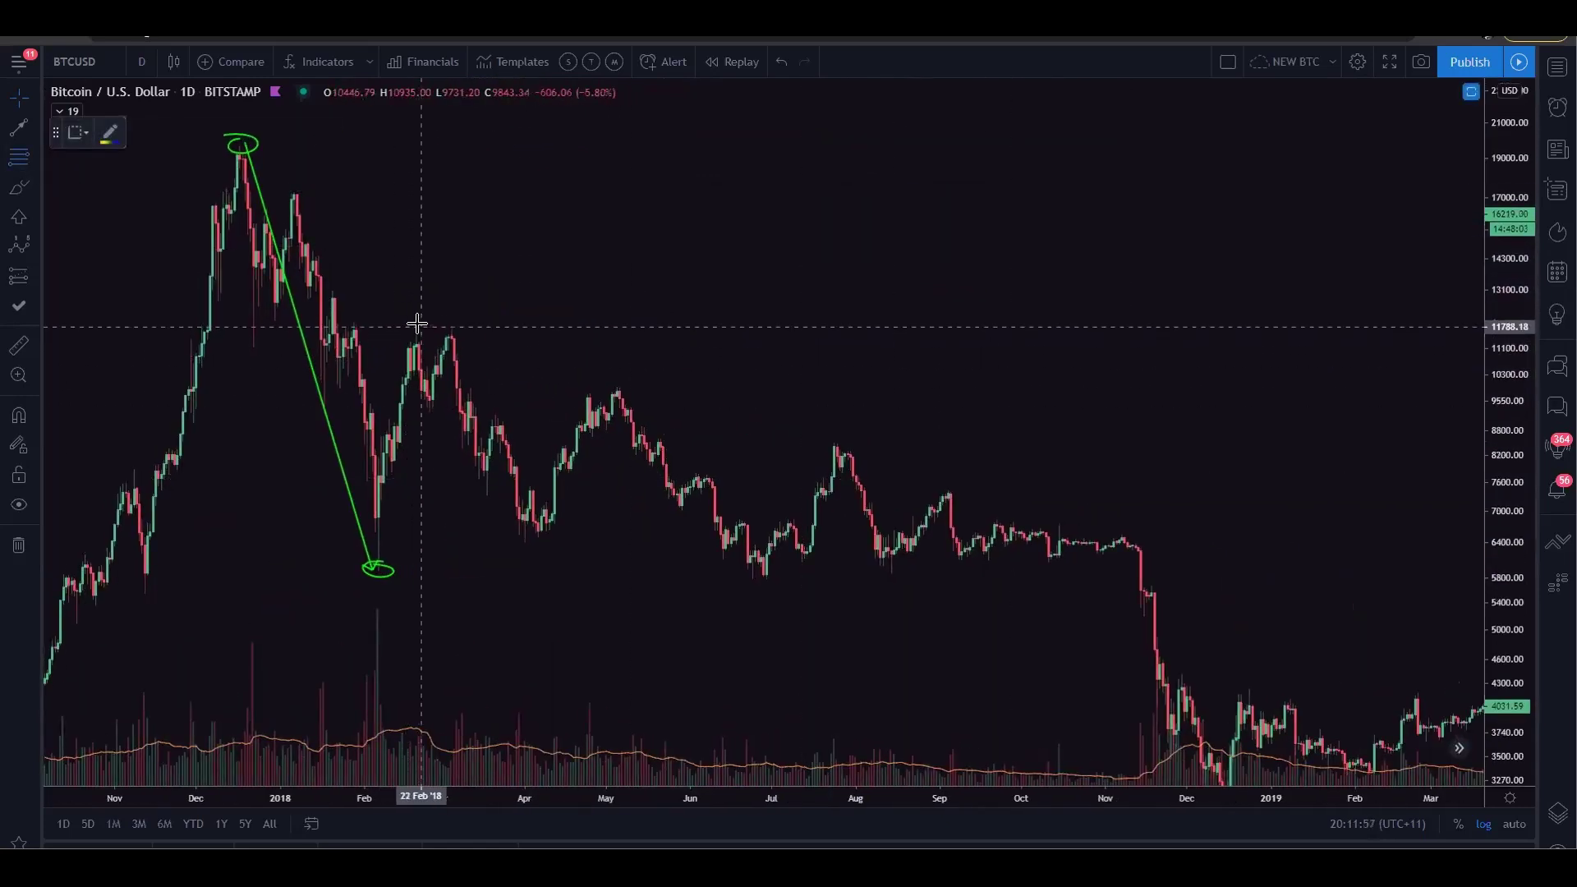
click(403, 325)
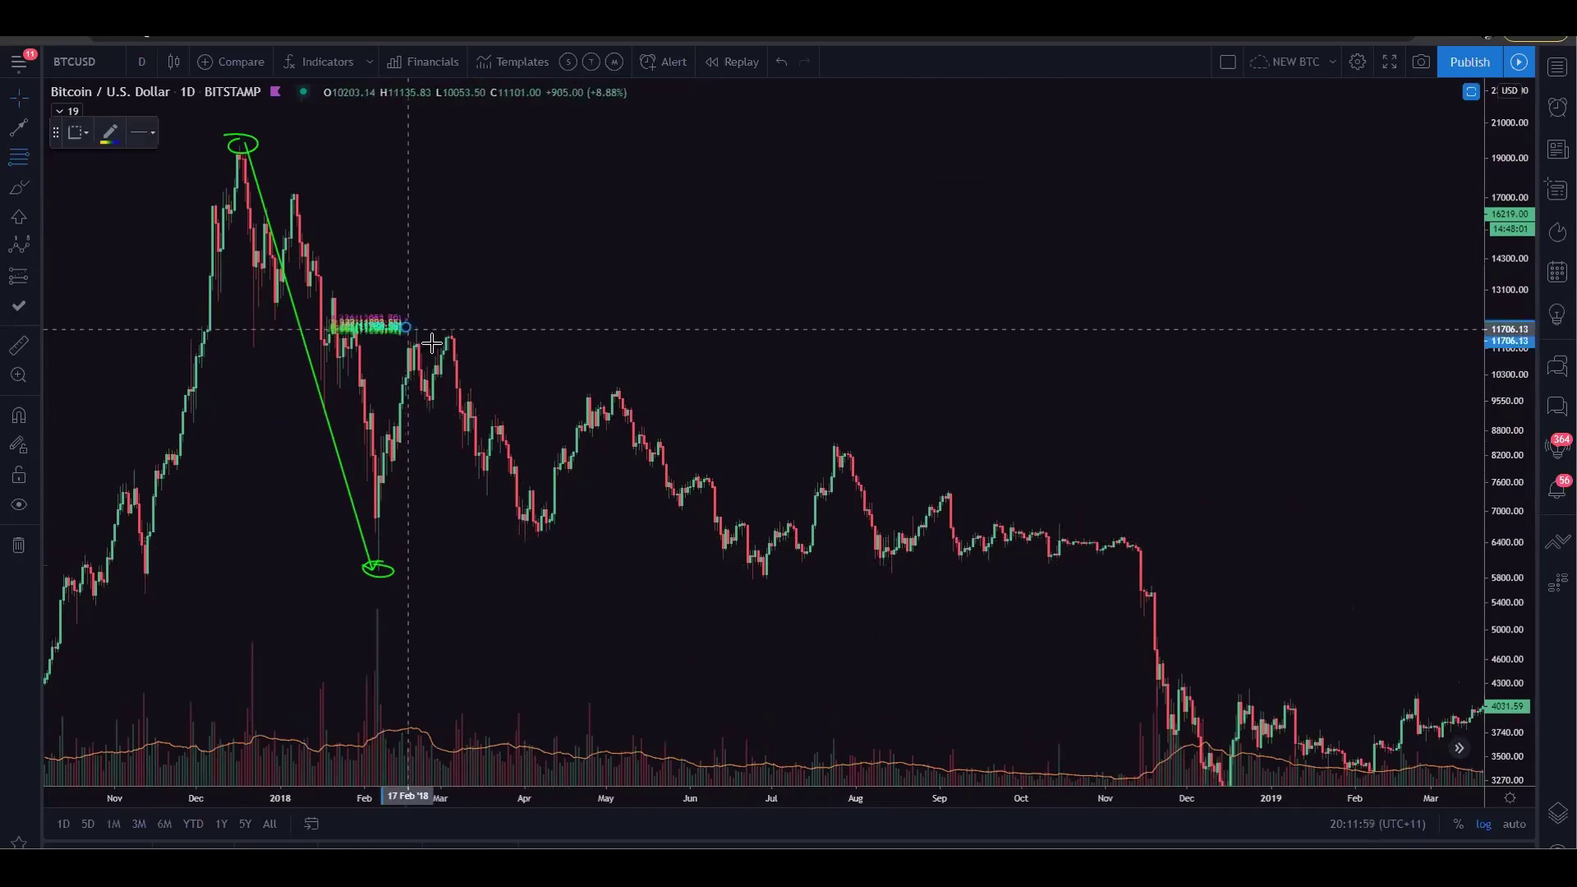
click(1095, 540)
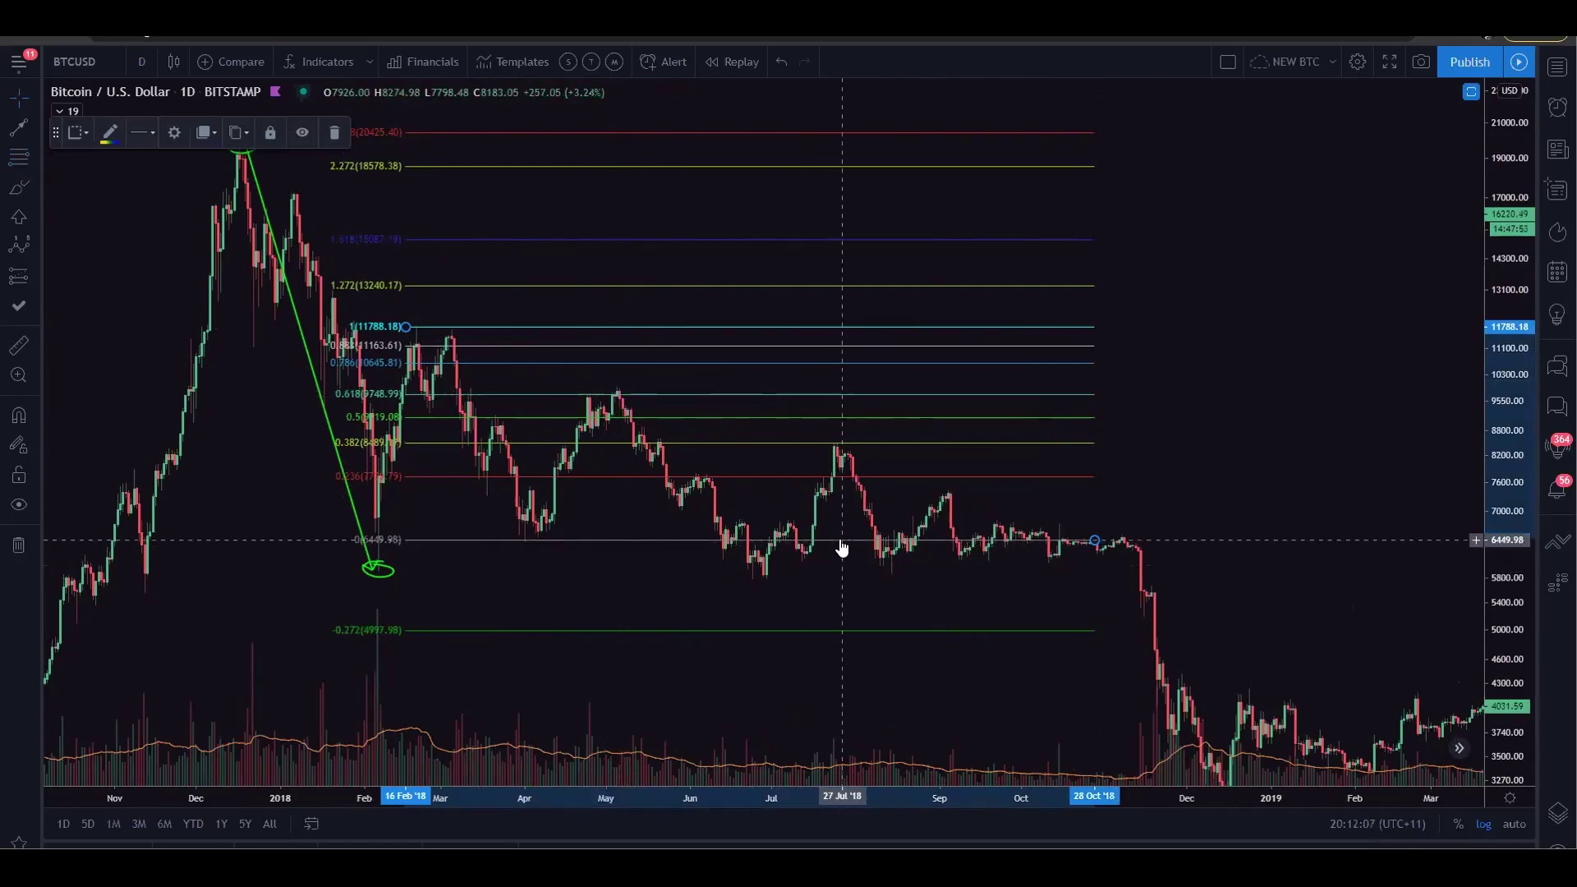
- Replace the Fib Retracement with one from the May 2018 high at 9945.64 down to the June 2018 low at 5754.55
key(Delete)
click(11, 161)
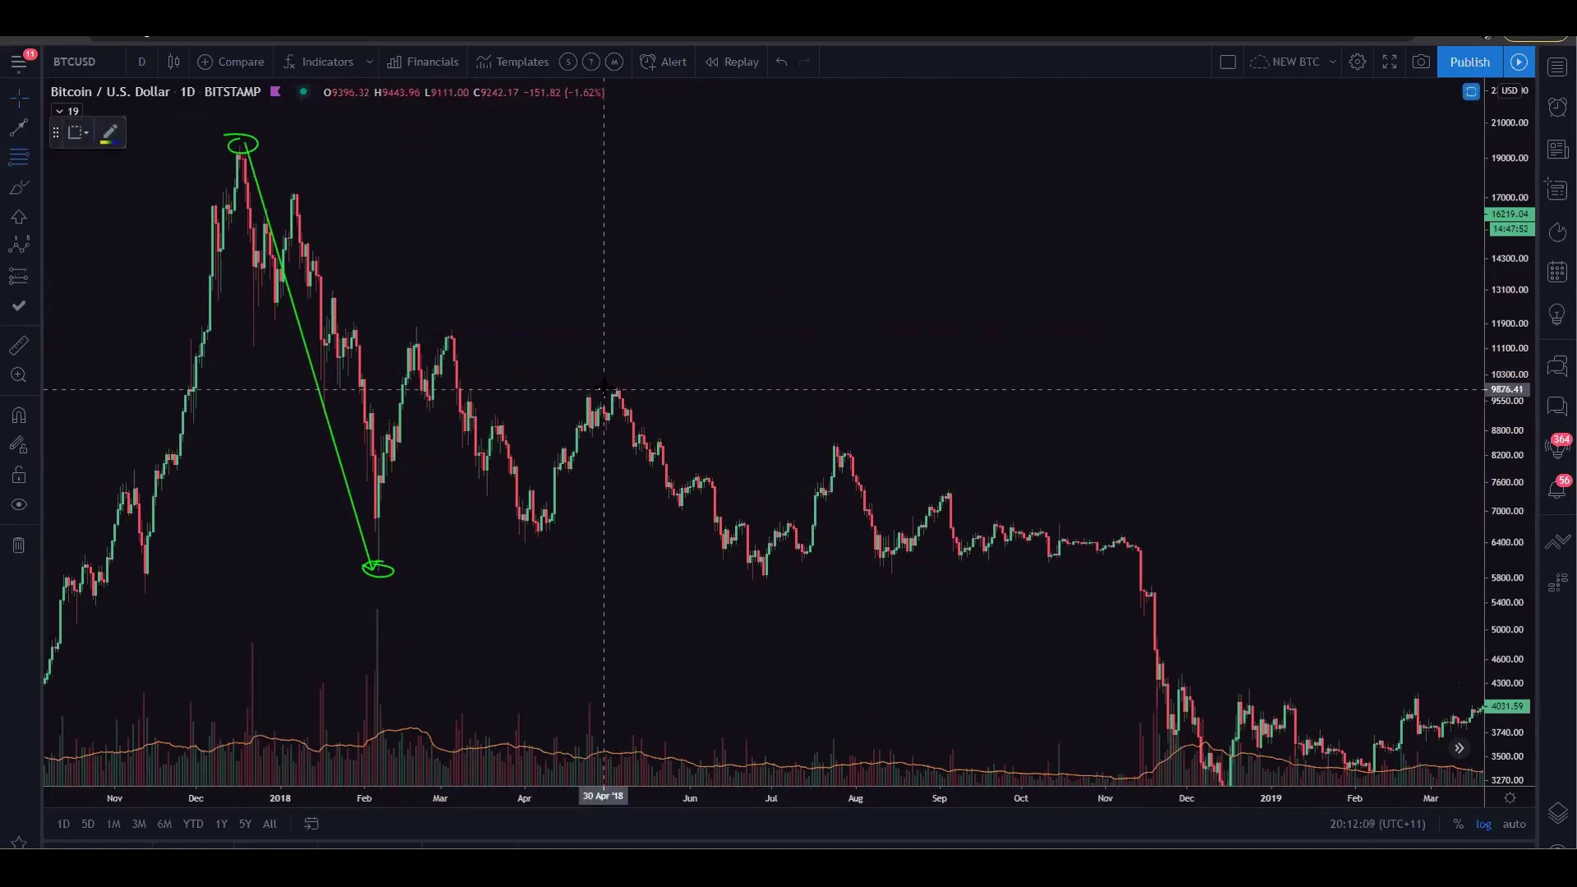
click(604, 386)
click(968, 579)
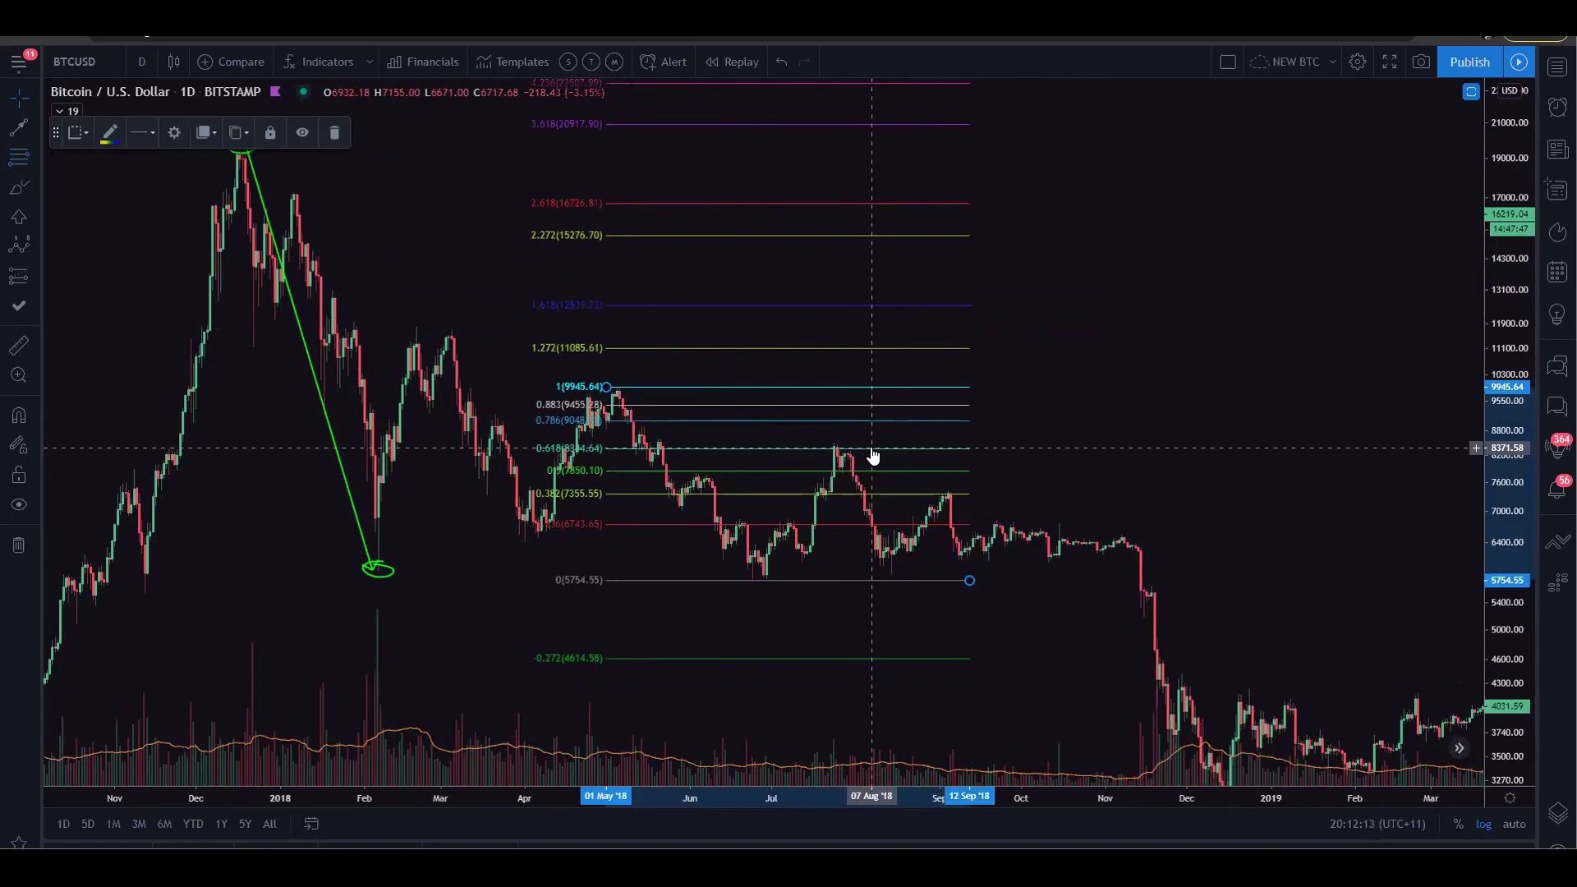
- Replace the Fib Retracement with one from the July 2018 high at 8449.91 down to the August 2018 low at 5862.74
key(Delete)
drag(1081, 454, 752, 411)
click(18, 157)
drag(503, 400, 819, 530)
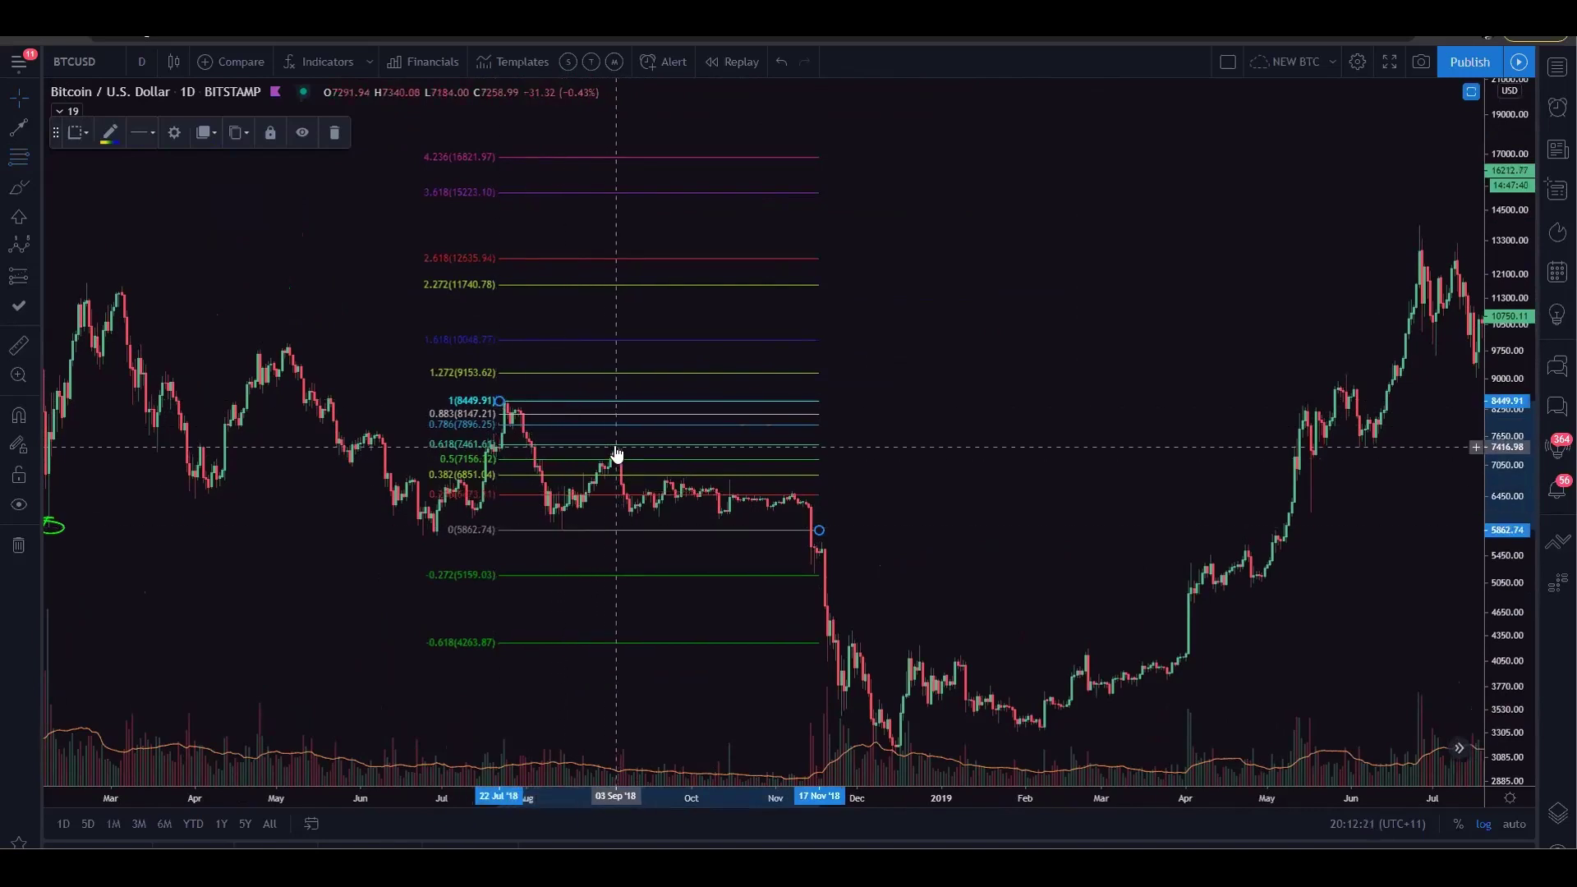
- Delete the July to August 2018 Fib Retracement, the green arrow and both Brush circles around the 2017–2018 swing points
key(Delete)
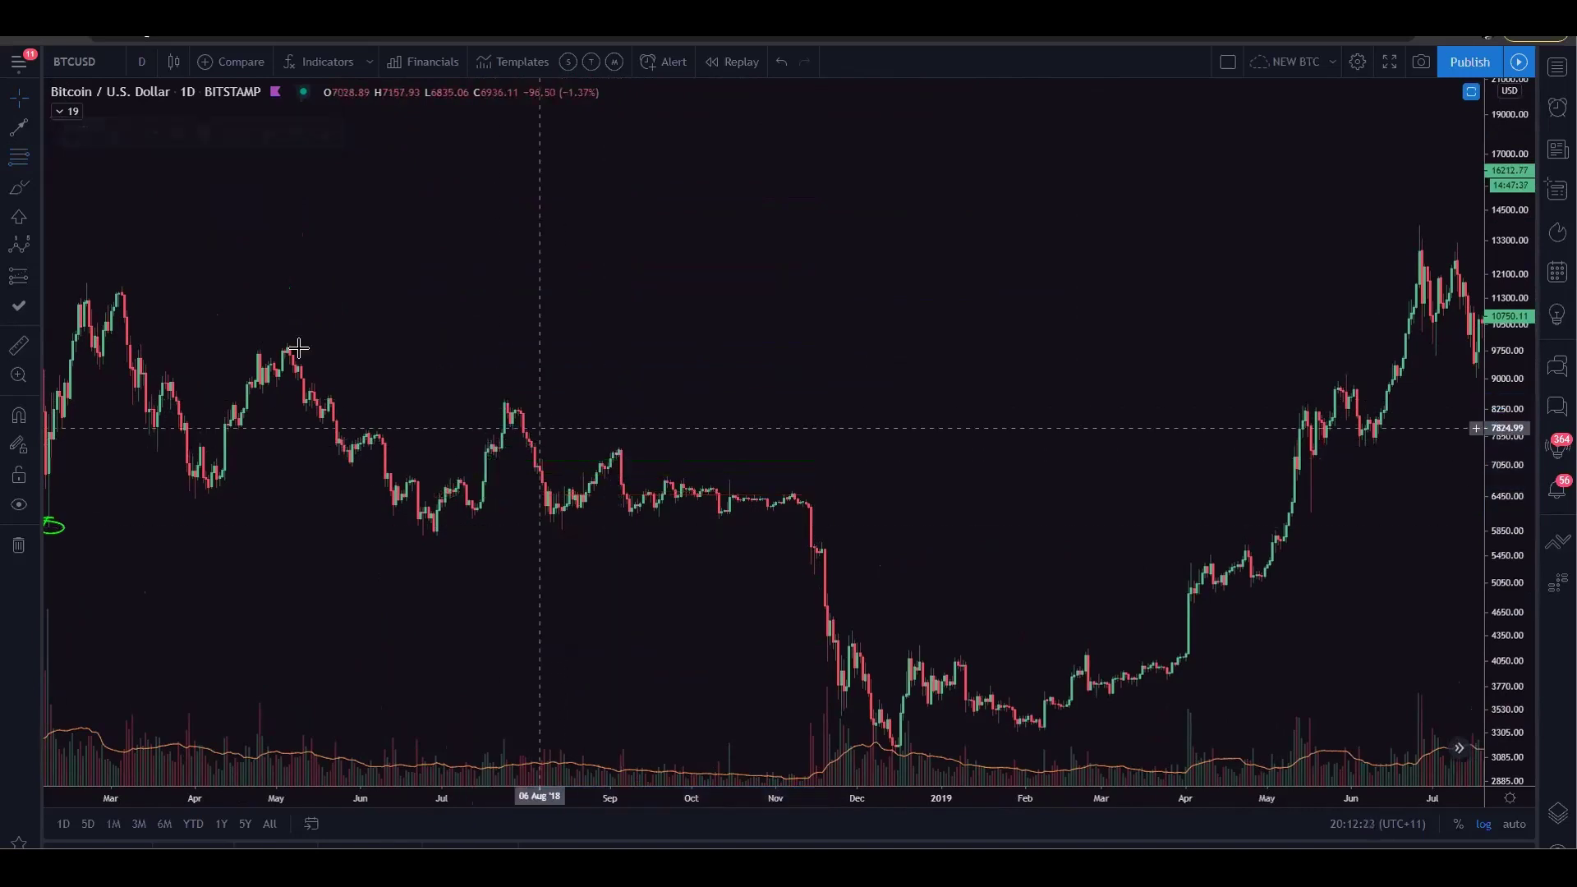
drag(185, 278, 622, 310)
click(432, 395)
key(Delete)
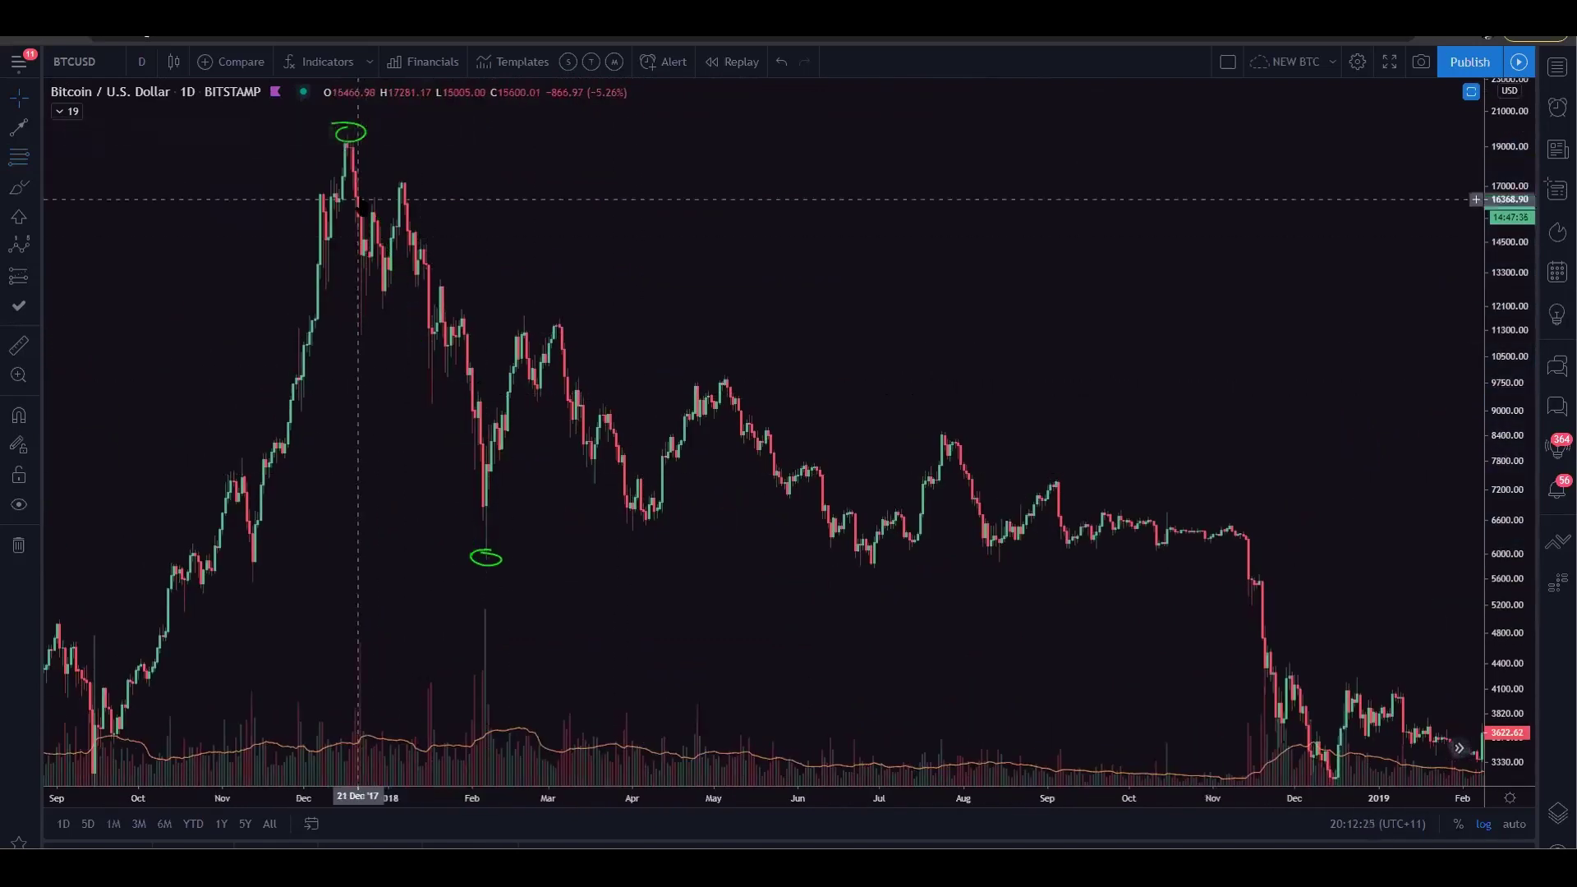
click(360, 141)
key(Delete)
click(494, 565)
key(Delete)
drag(863, 618, 620, 512)
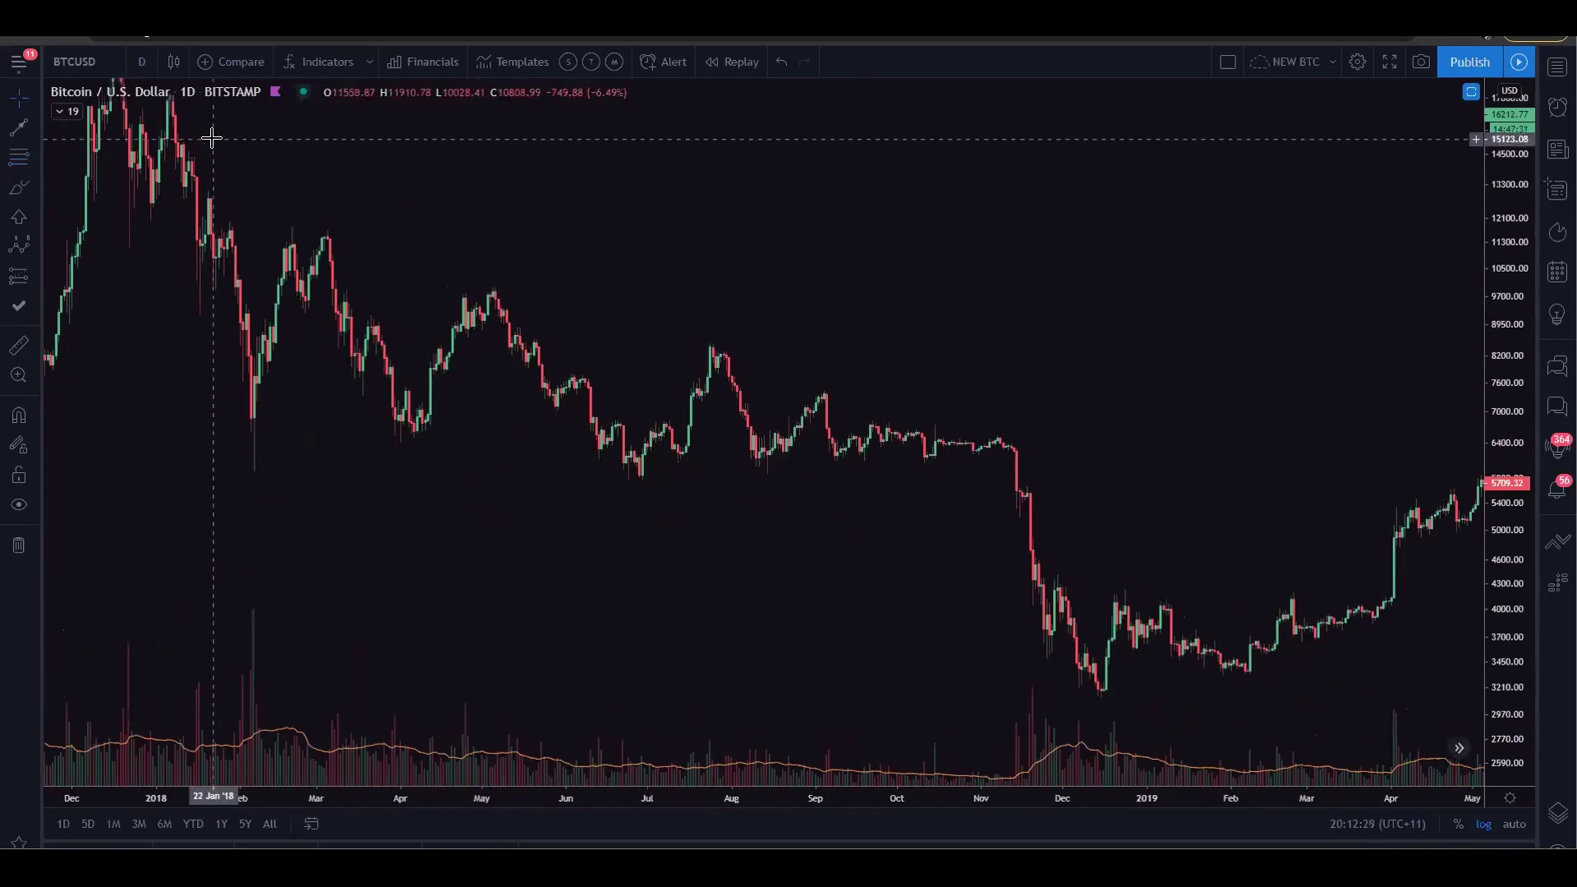
drag(211, 137, 365, 299)
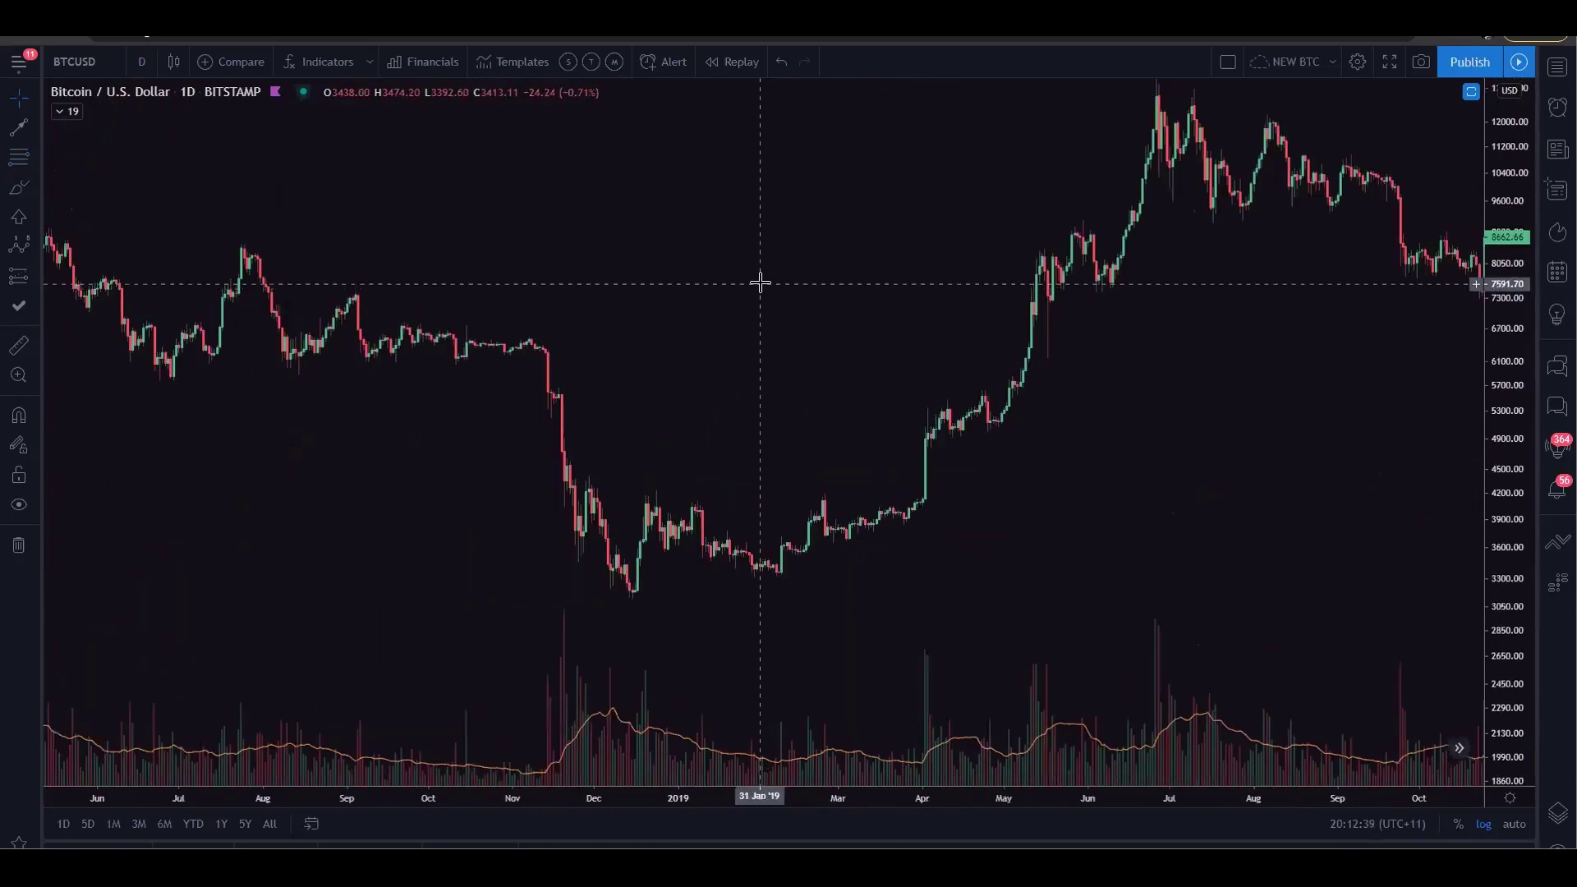
drag(747, 309, 706, 326)
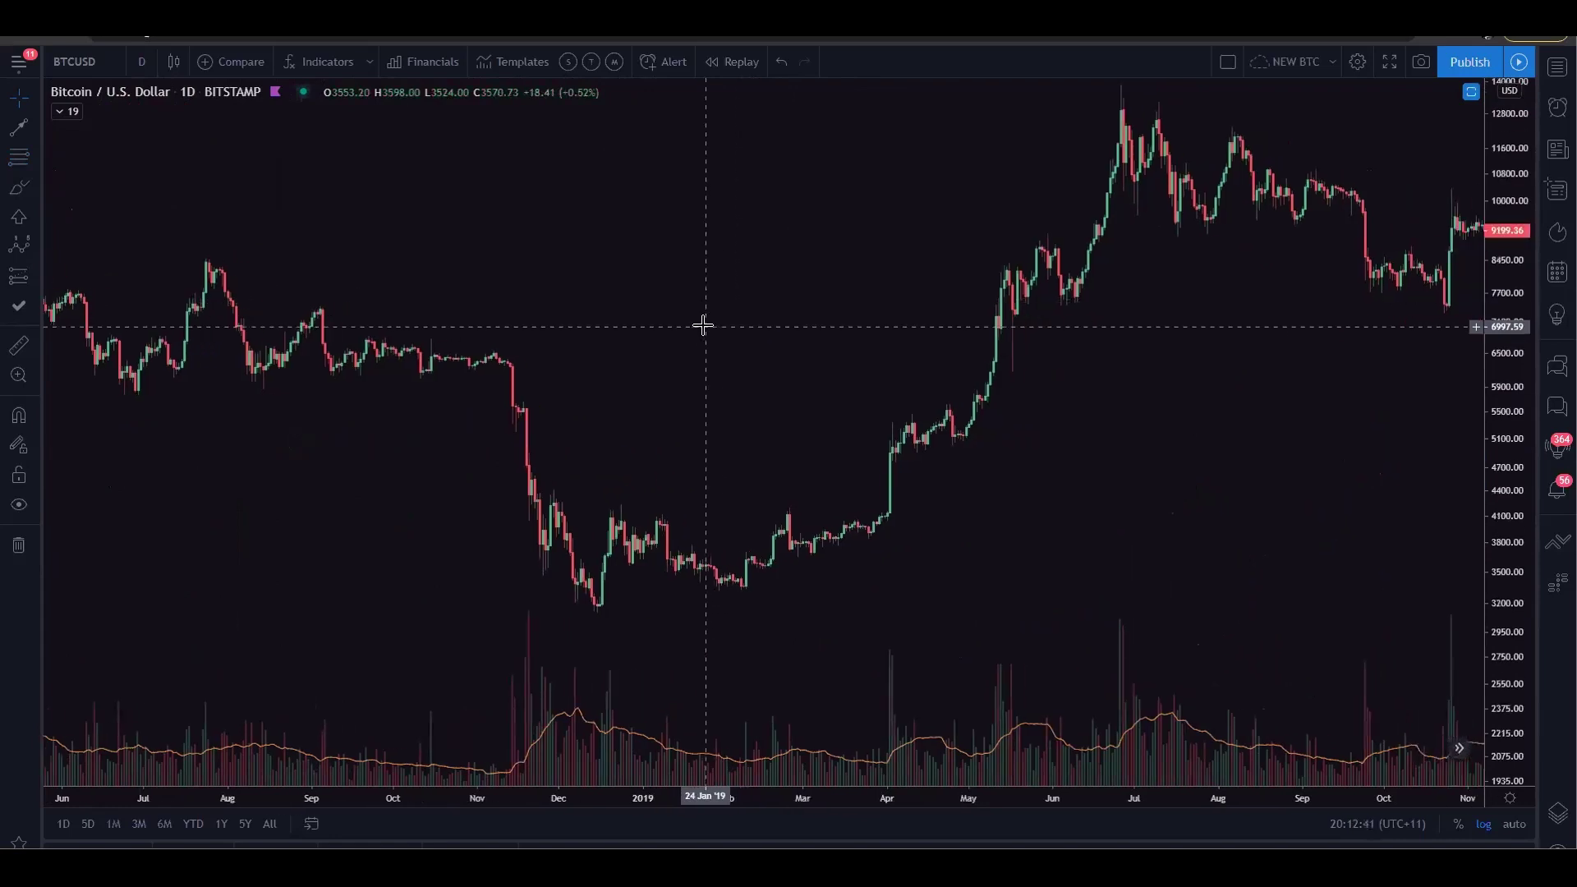